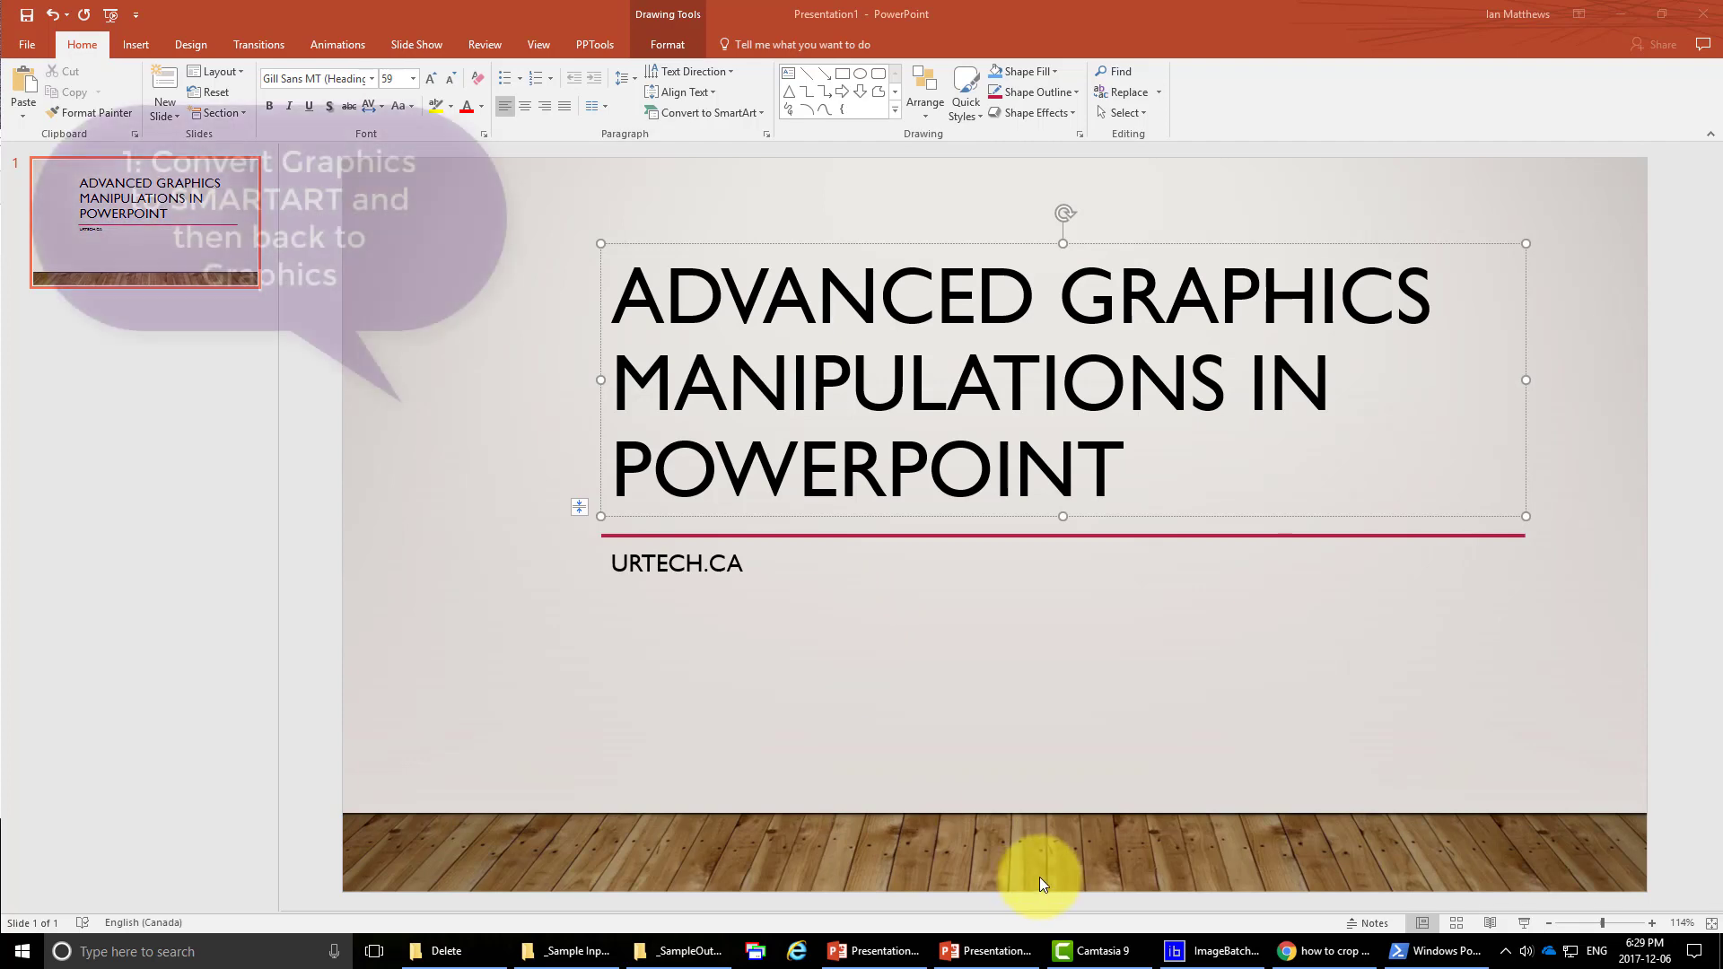
# Close the Help pane, select all four pictures on slide 2, and open Picture Layout.
pyautogui.click(994, 953)
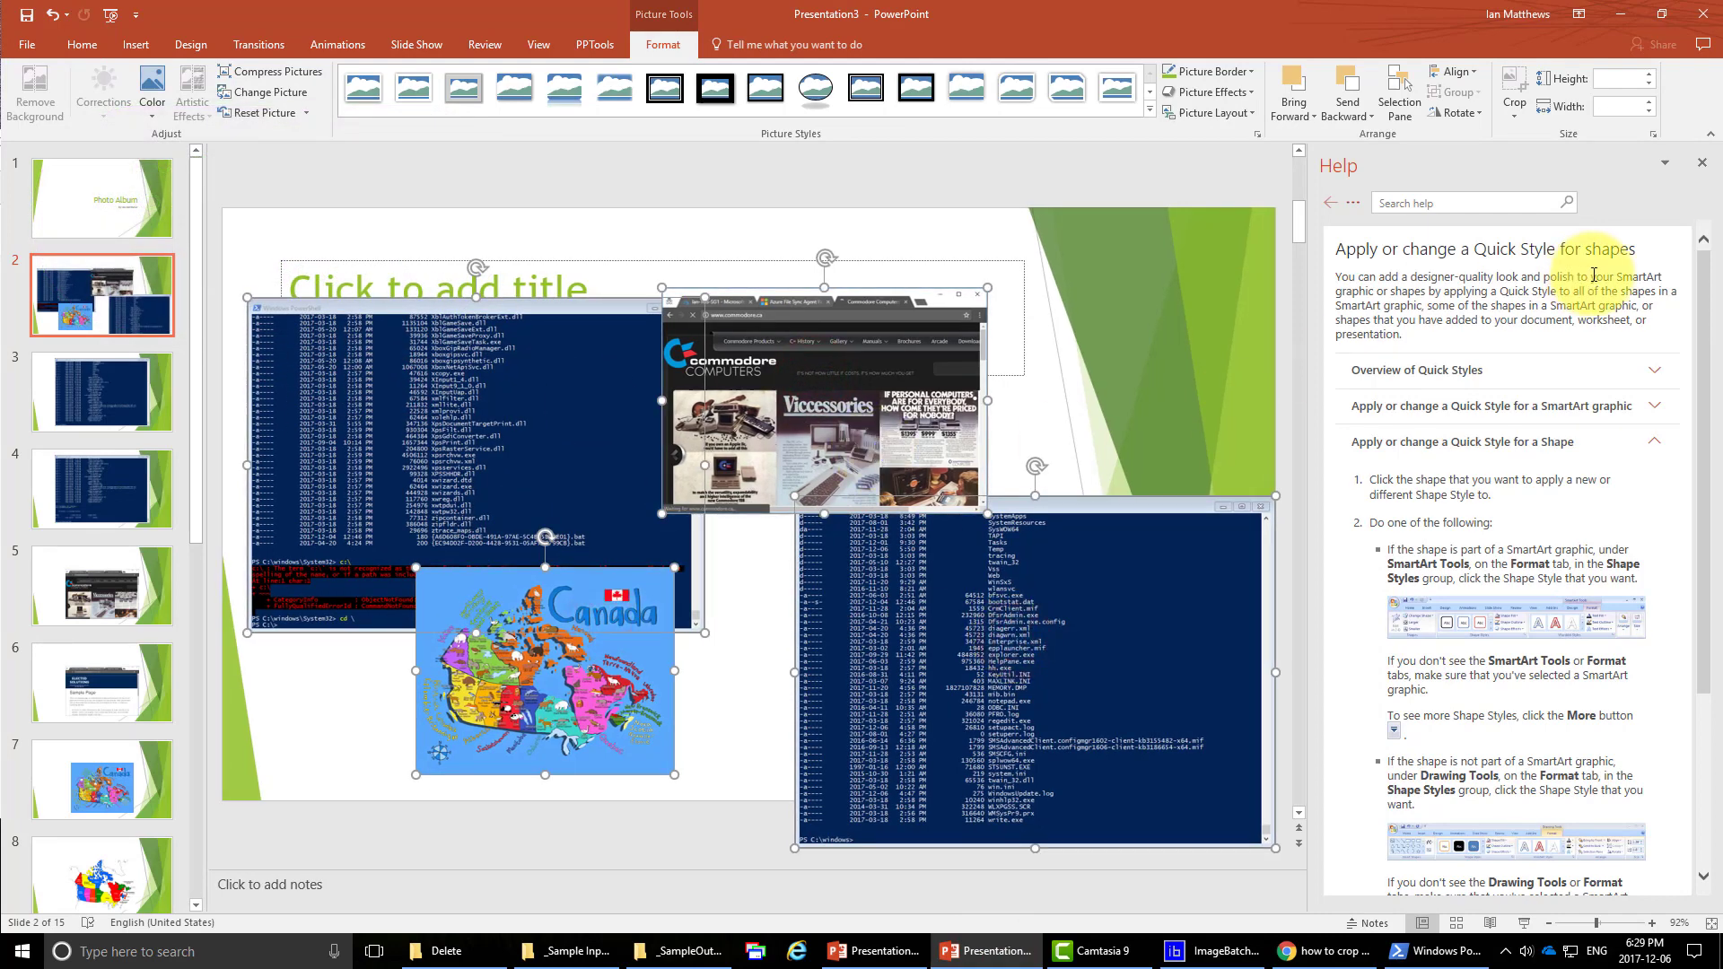
pyautogui.click(1701, 163)
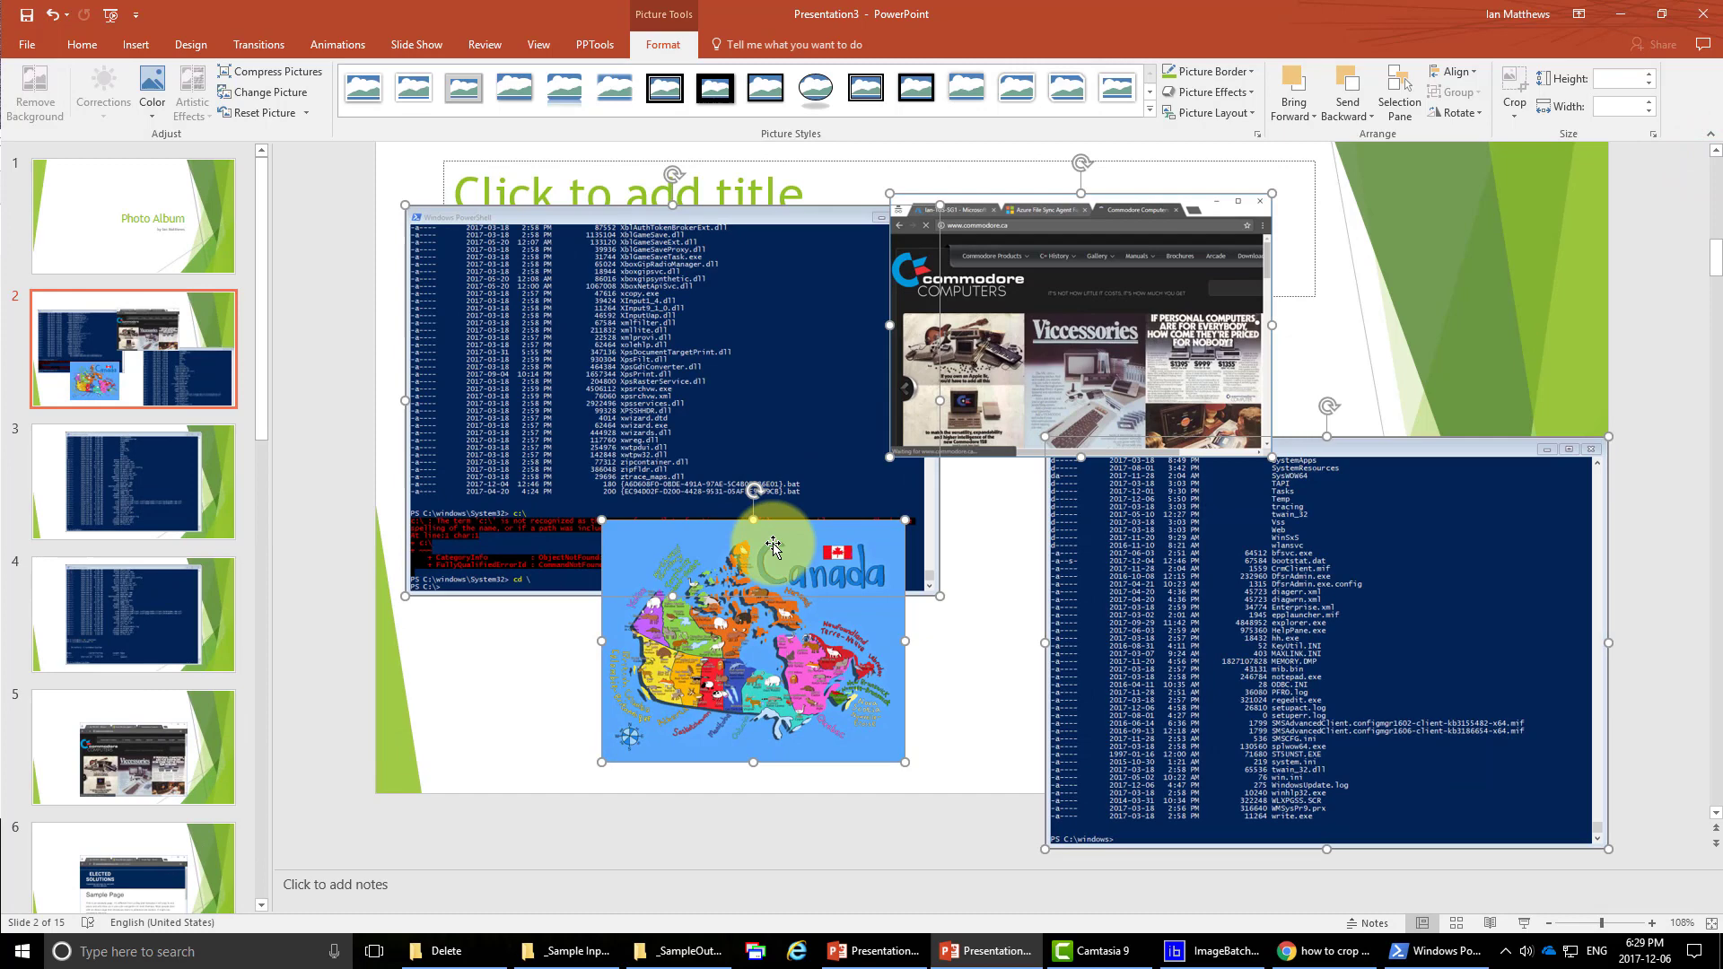
pyautogui.click(742, 412)
pyautogui.click(654, 308)
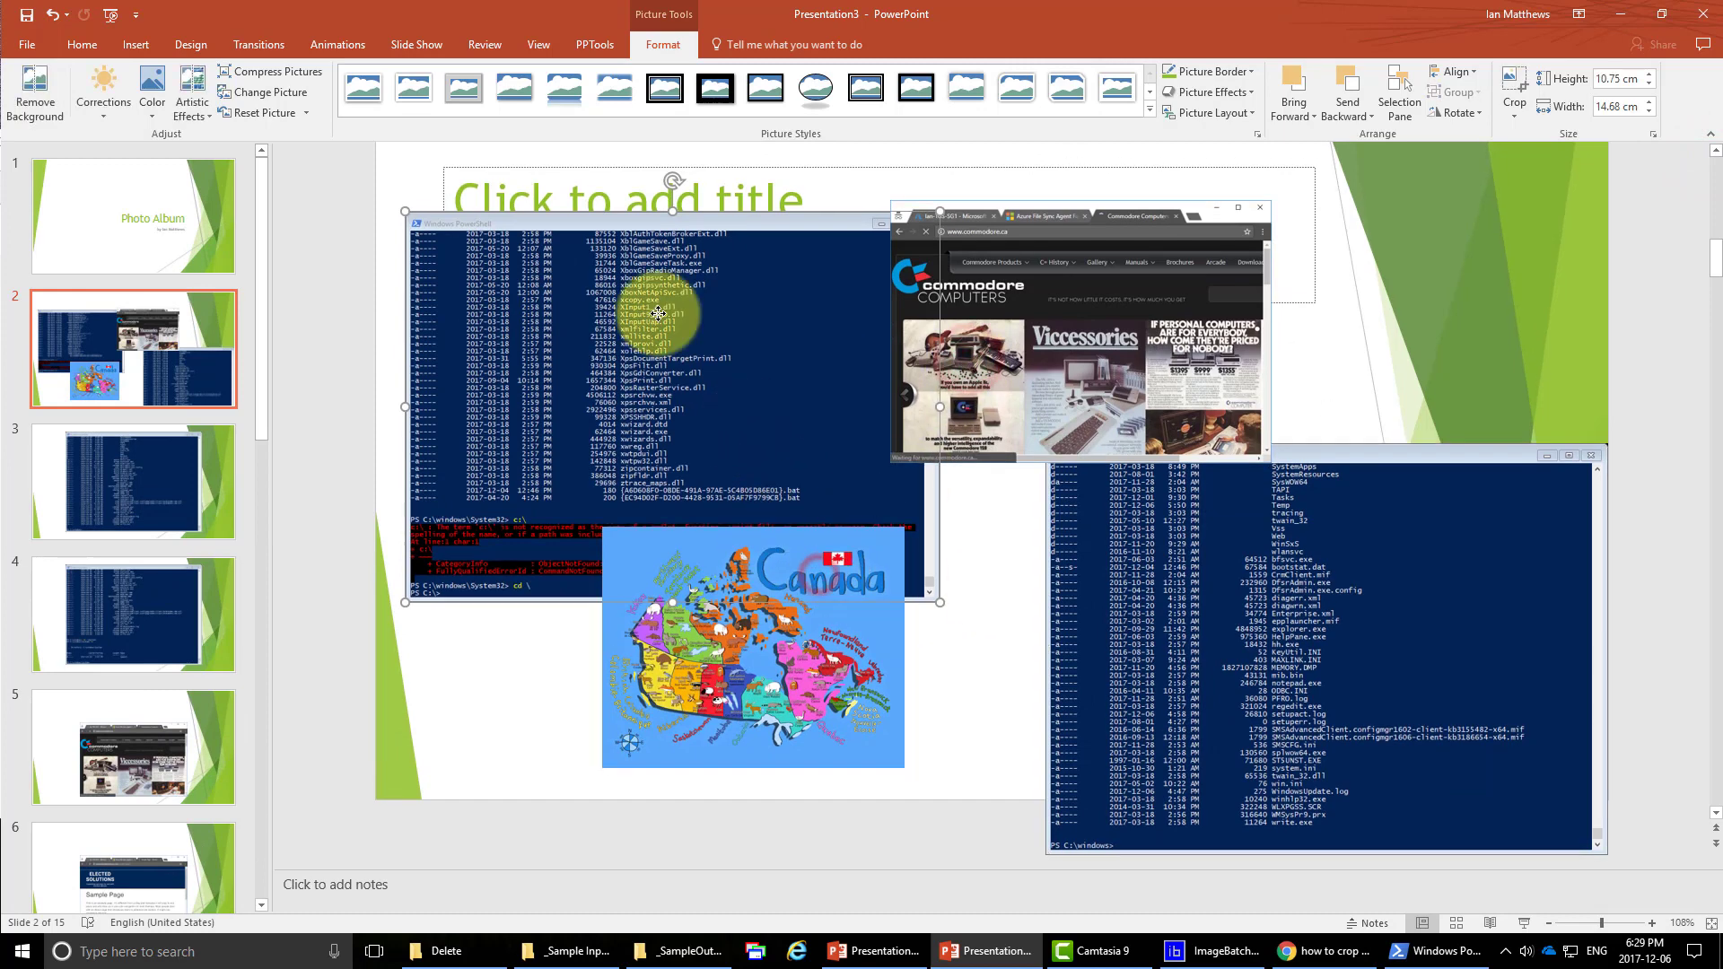
pyautogui.keyDown('shift'); pyautogui.click(1062, 289); pyautogui.keyUp('shift')
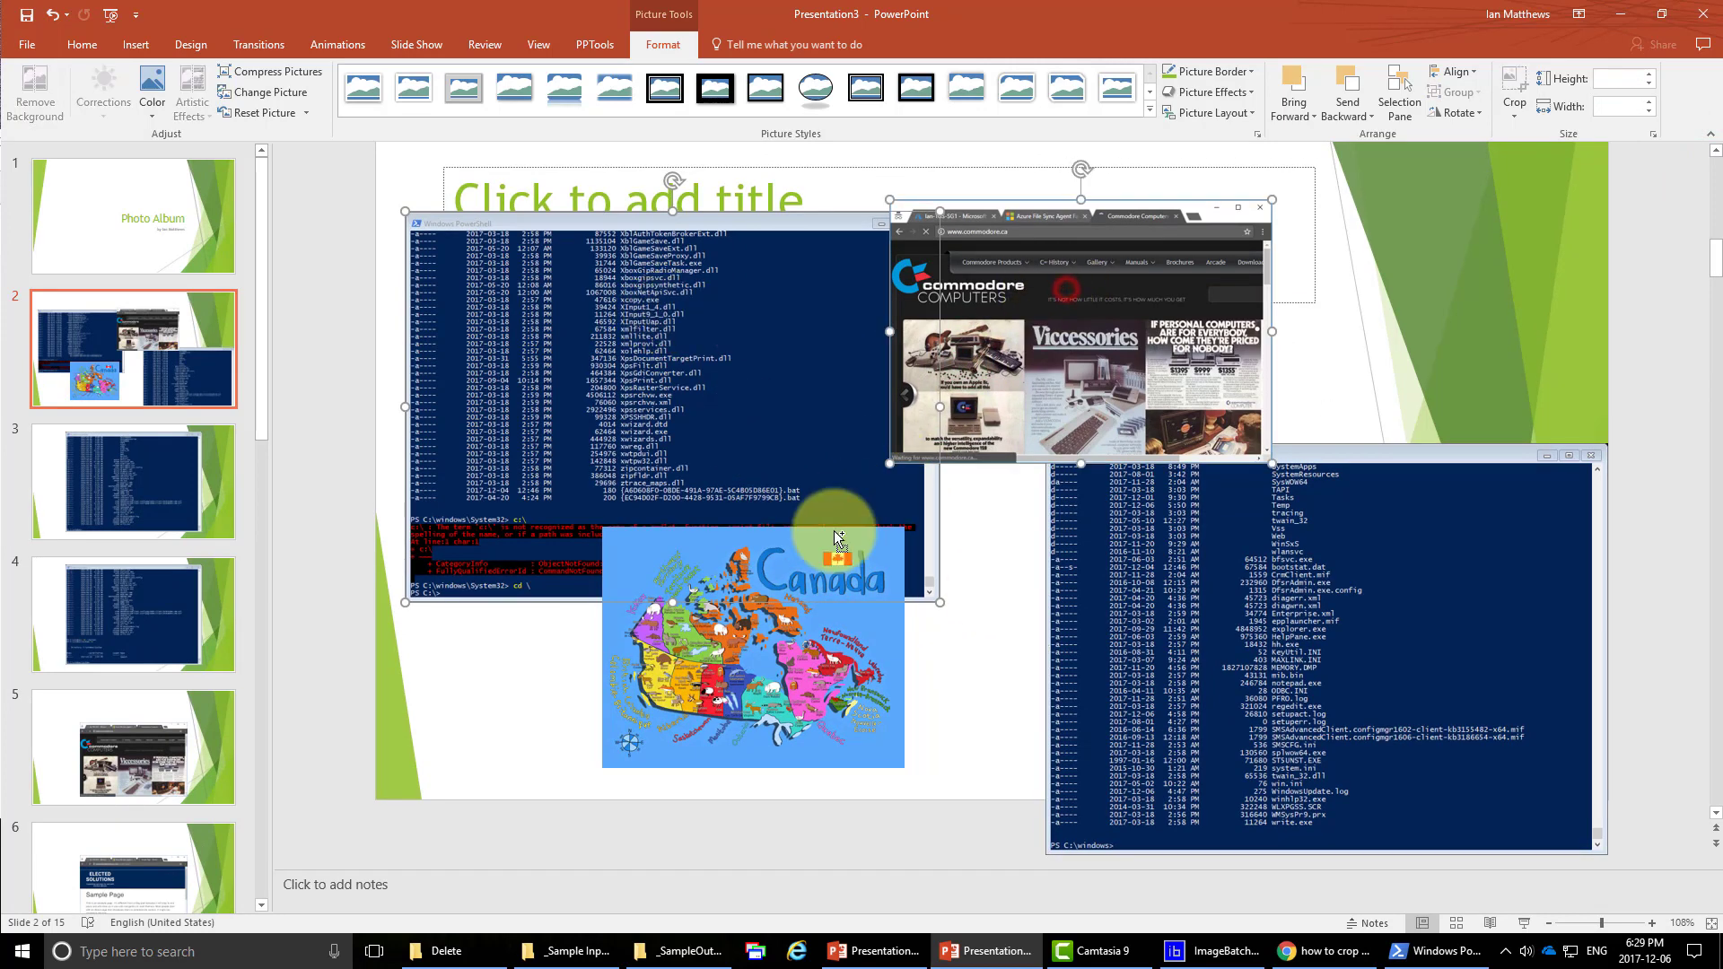
pyautogui.keyDown('shift'); pyautogui.click(791, 575); pyautogui.keyUp('shift')
pyautogui.keyDown('shift'); pyautogui.click(1449, 624); pyautogui.keyUp('shift')
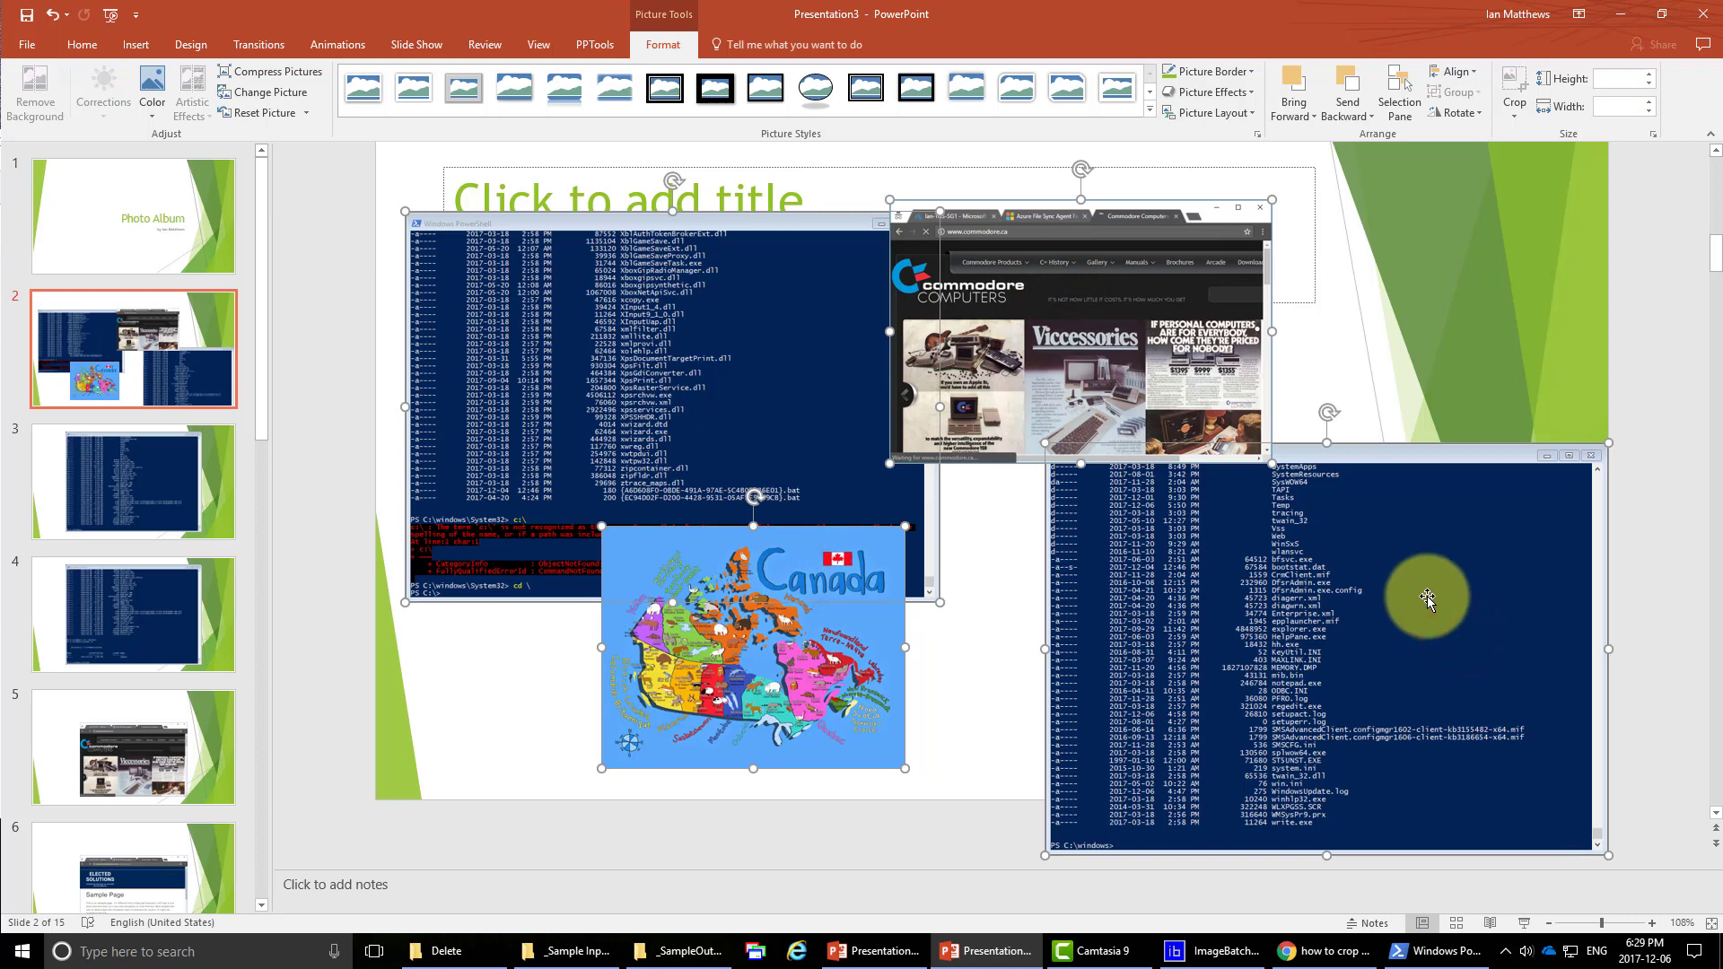
pyautogui.click(1246, 114)
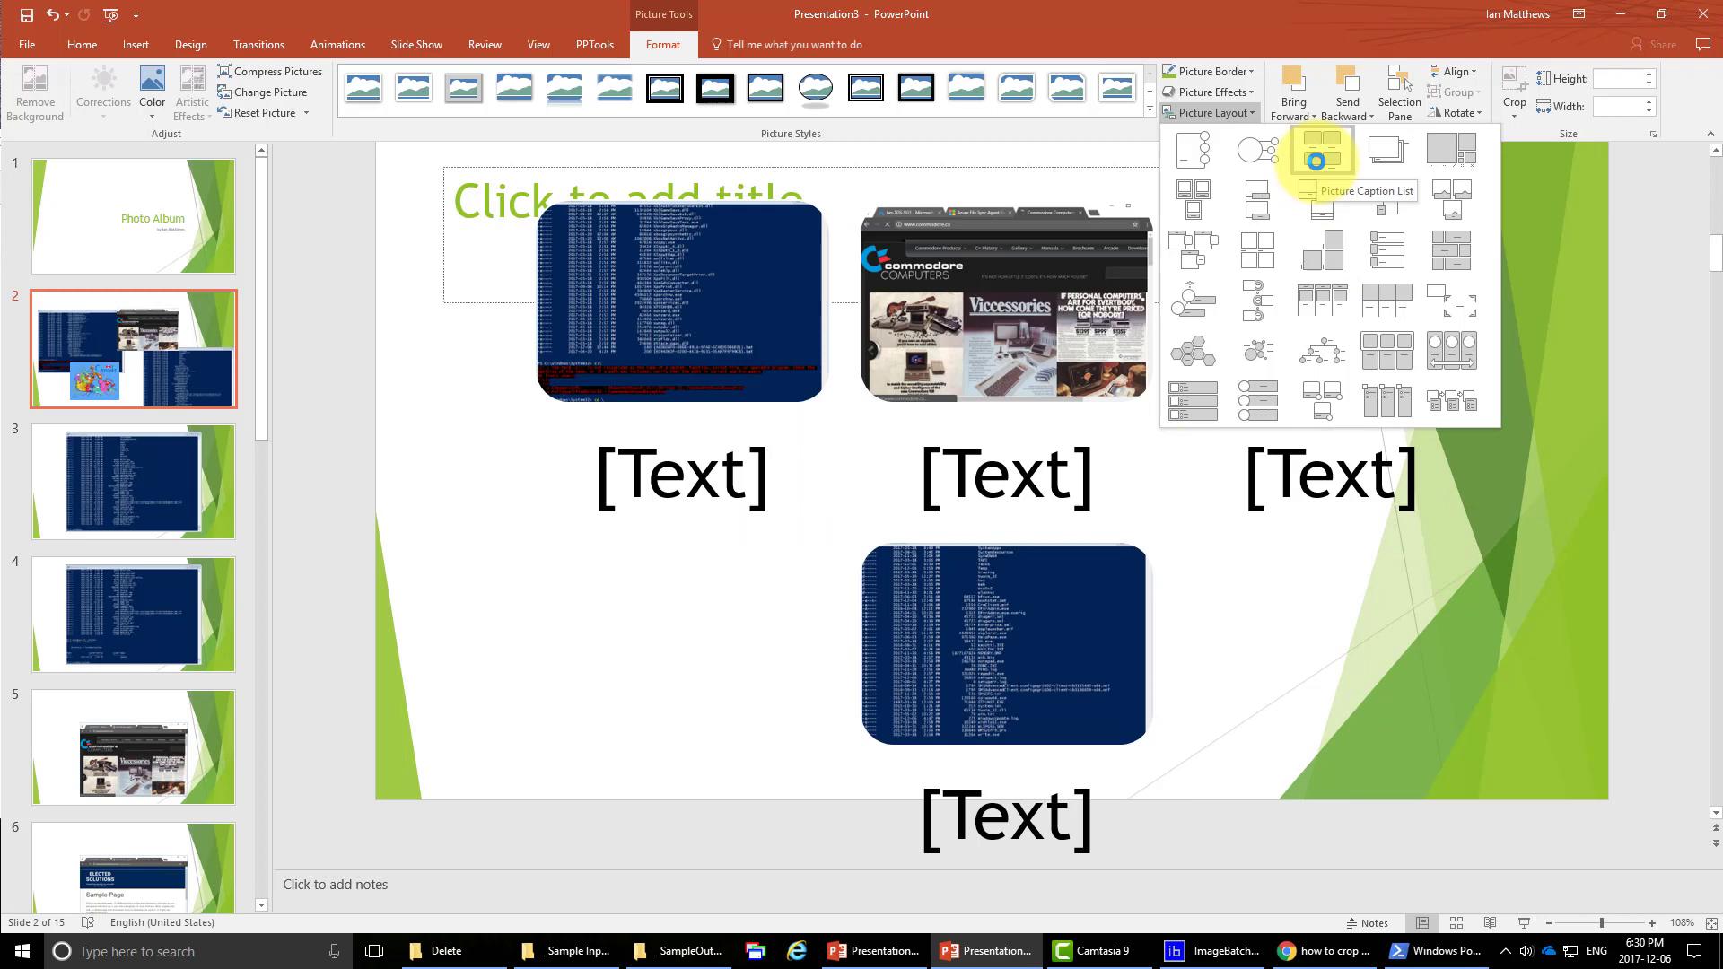
# Apply the Picture Caption List layout, then ungroup it twice (Ctrl+Shift+G) into separate pictures.
pyautogui.click(1316, 159)
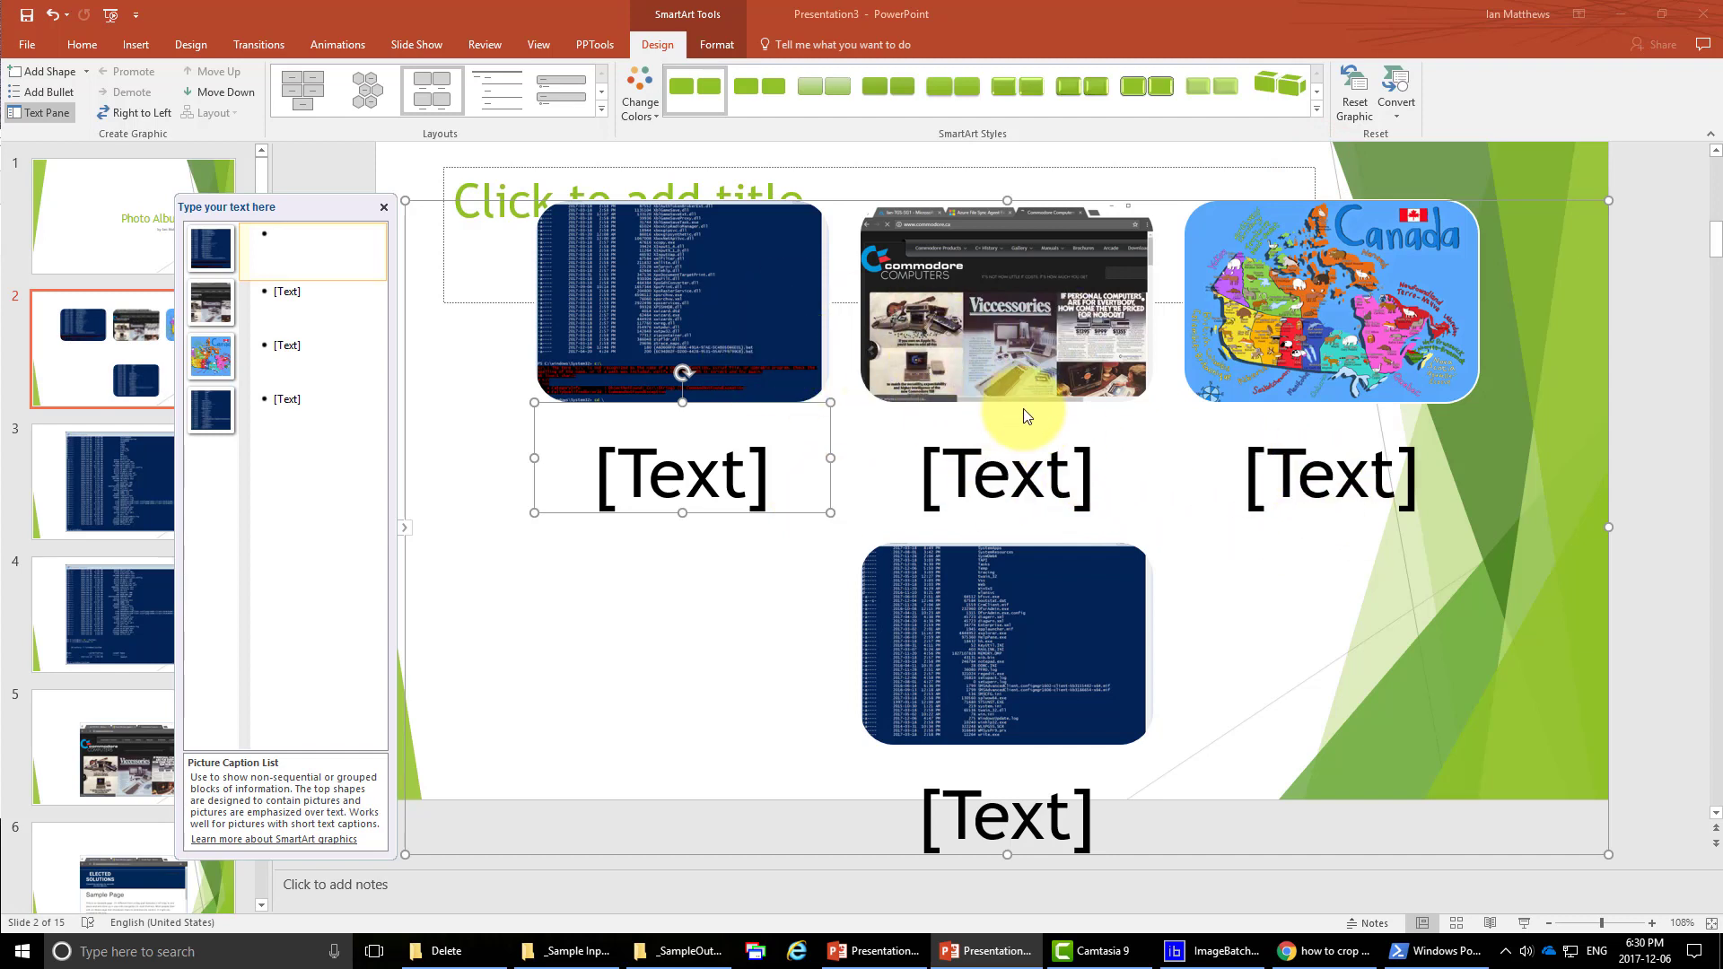
pyautogui.click(940, 346)
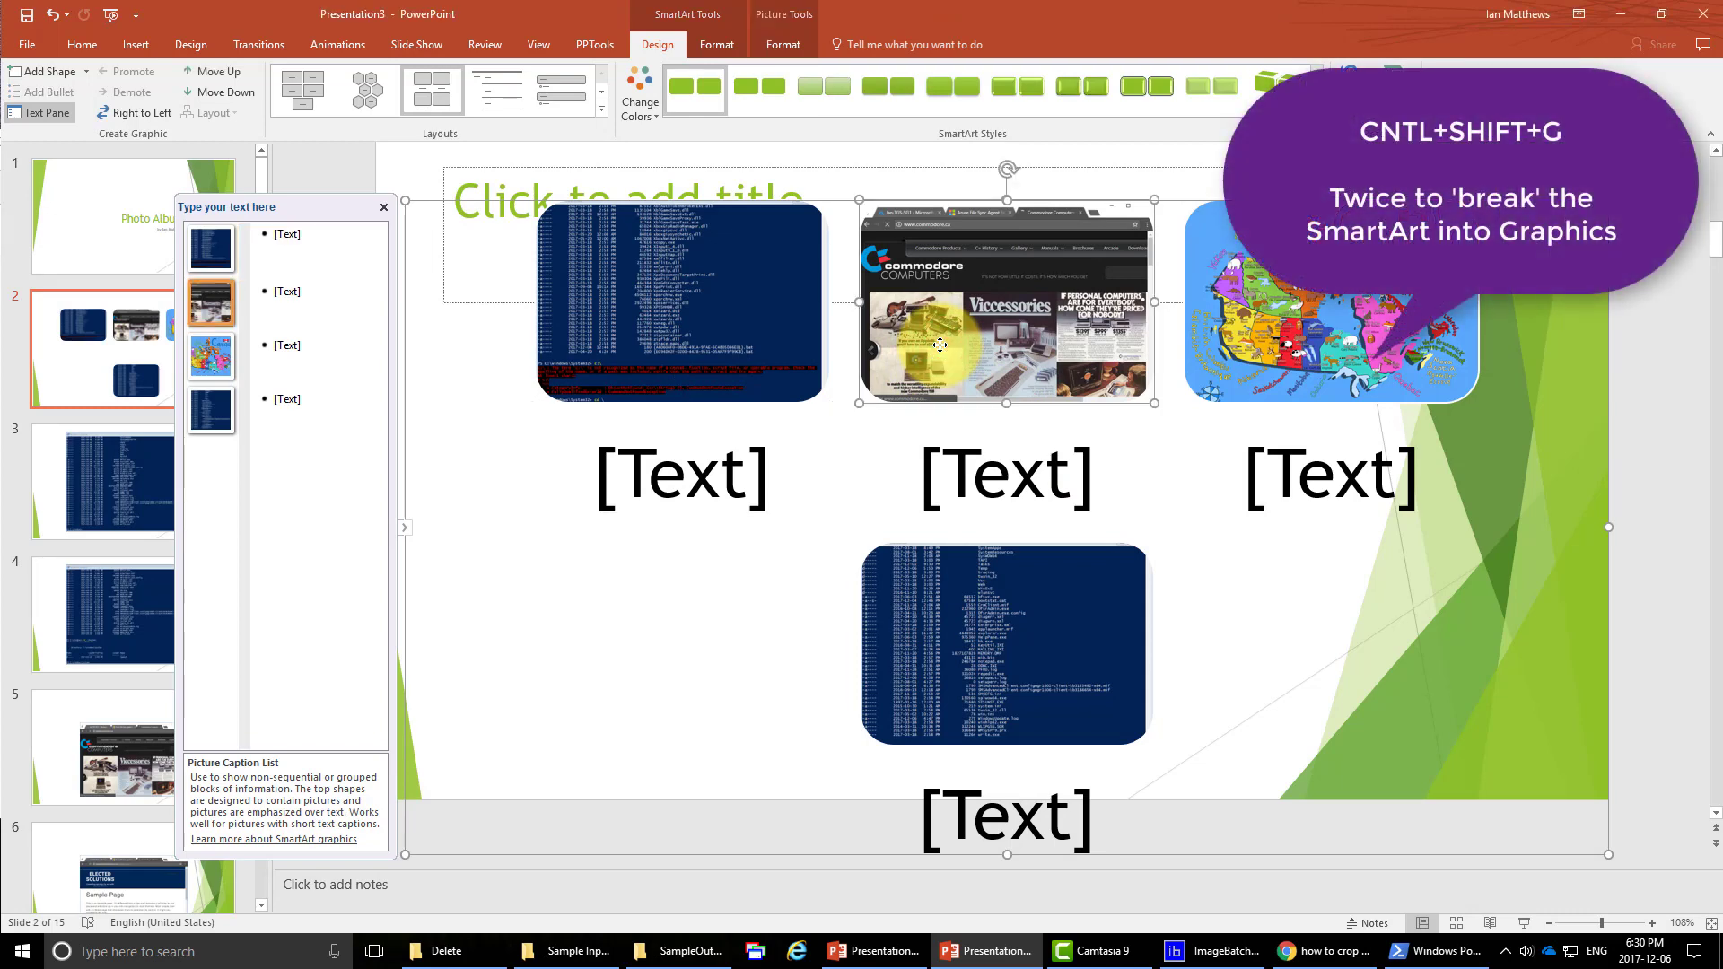
pyautogui.hotkey('ctrl', 'shift', 'g')
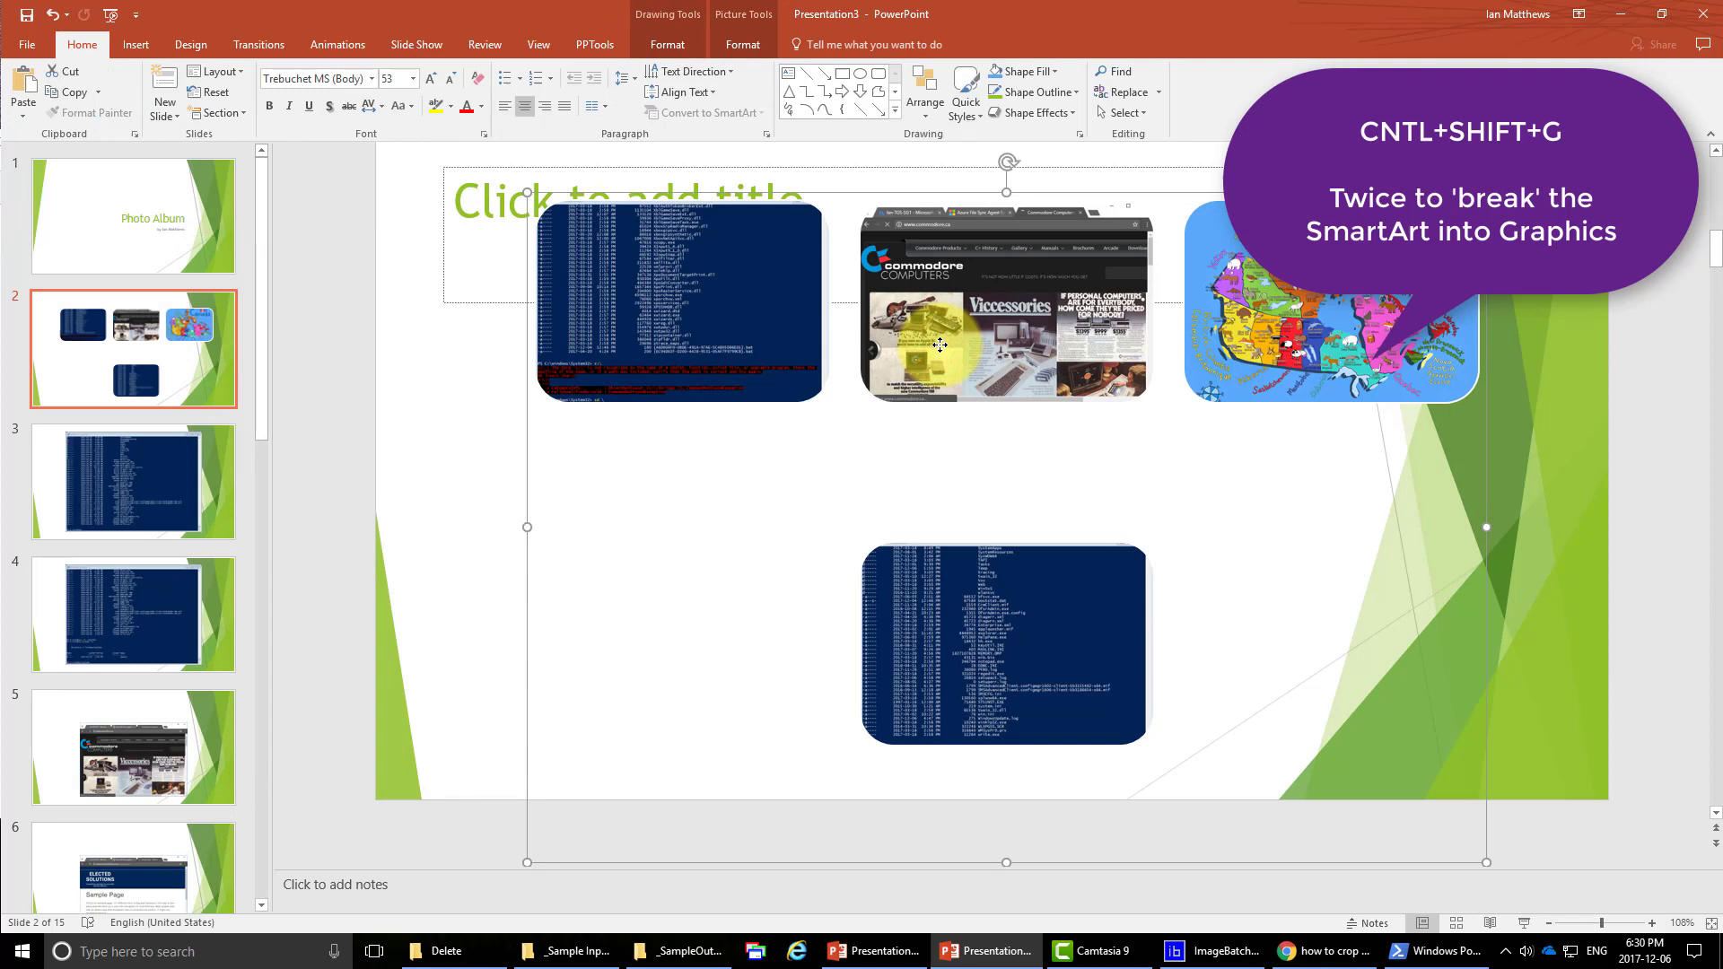
pyautogui.hotkey('ctrl', 'shift', 'g')
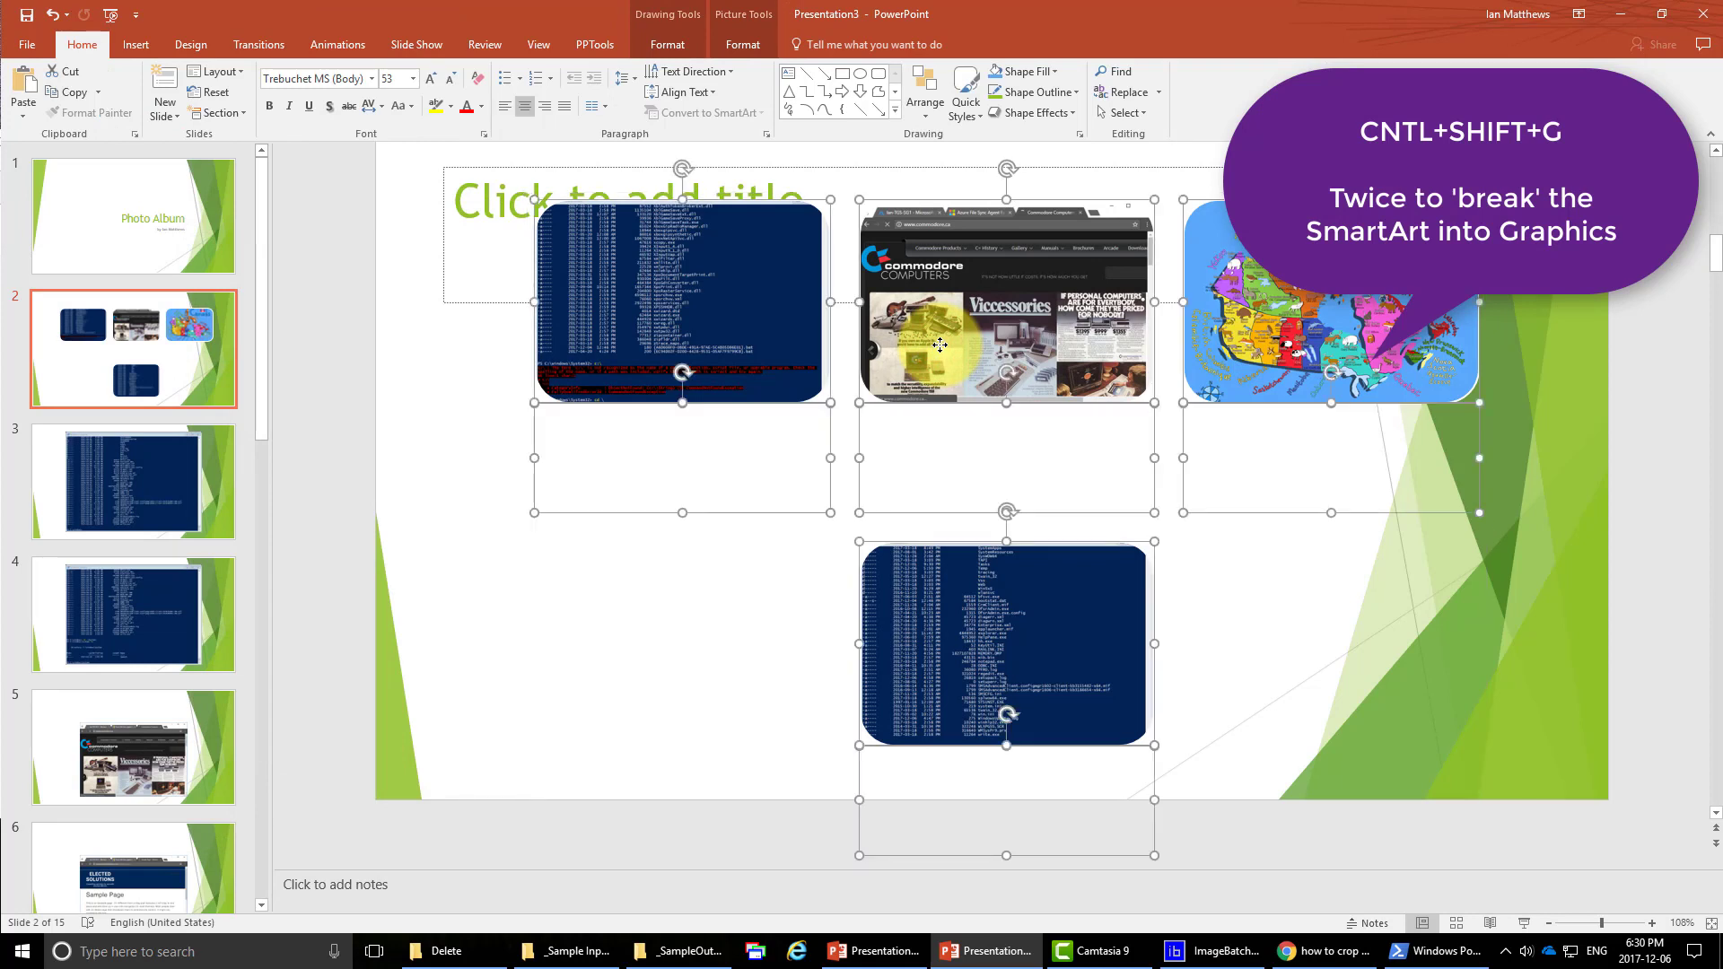
# Rearrange the four rounded pictures into three across with one below.
pyautogui.click(604, 589)
pyautogui.moveTo(742, 308); pyautogui.dragTo(688, 475)
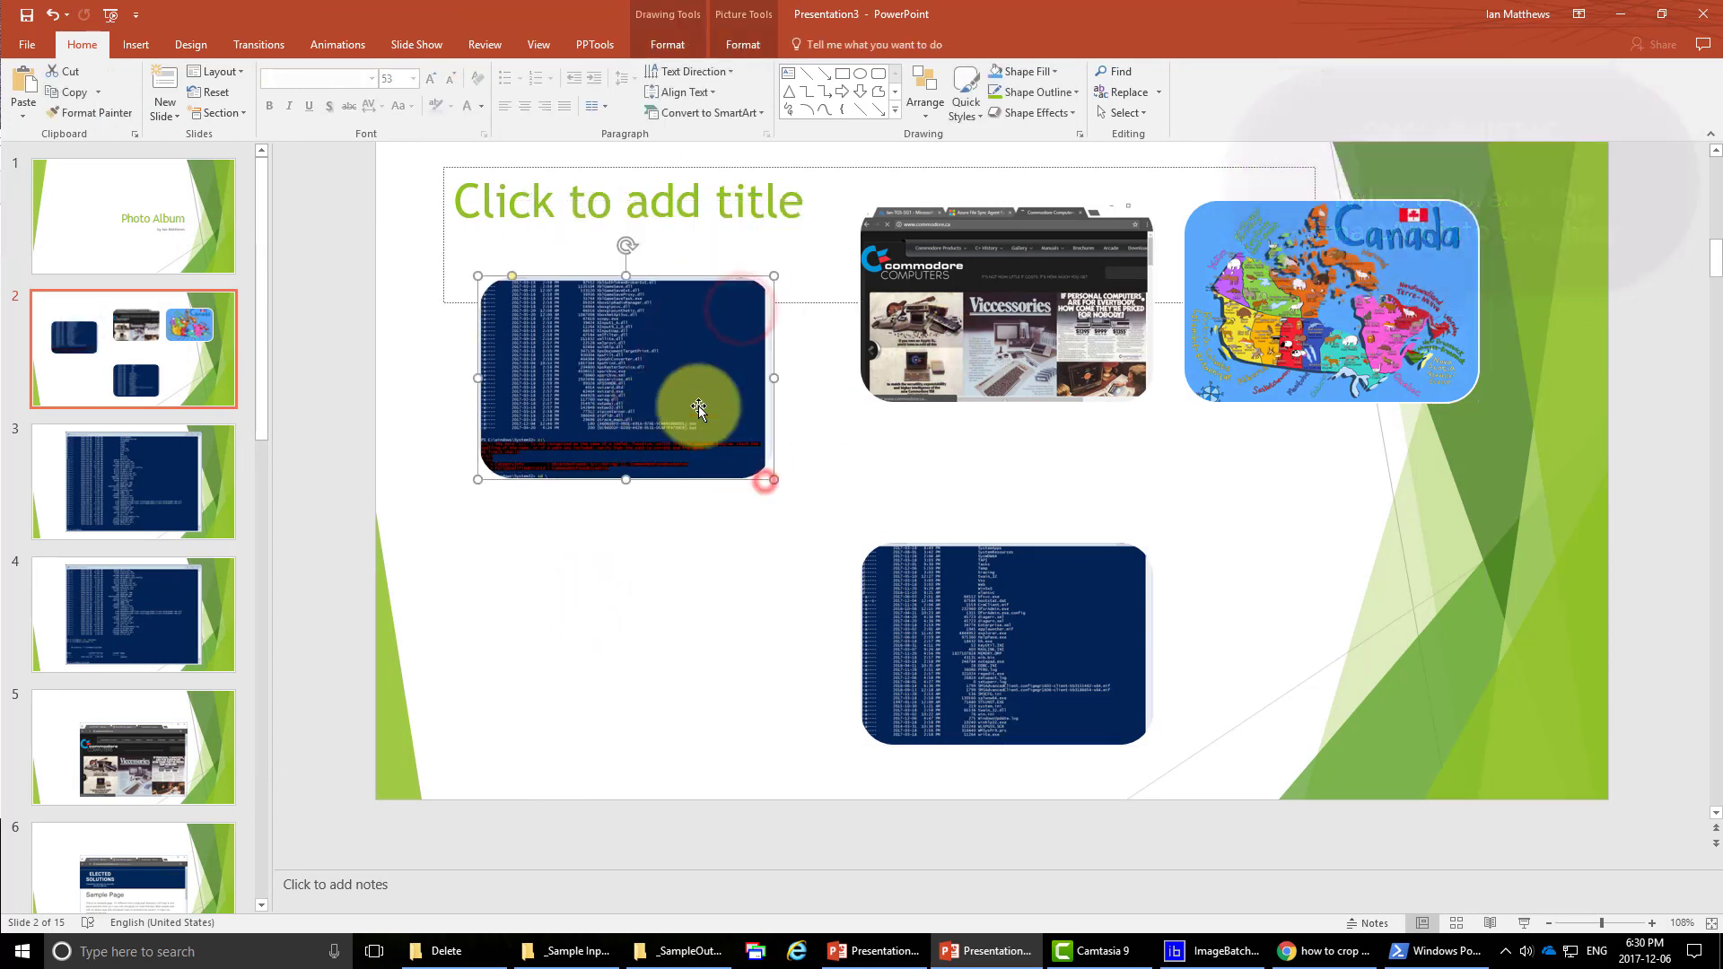
pyautogui.moveTo(953, 319); pyautogui.dragTo(902, 420)
pyautogui.moveTo(993, 607); pyautogui.dragTo(742, 597)
pyautogui.moveTo(1391, 354); pyautogui.dragTo(1348, 474)
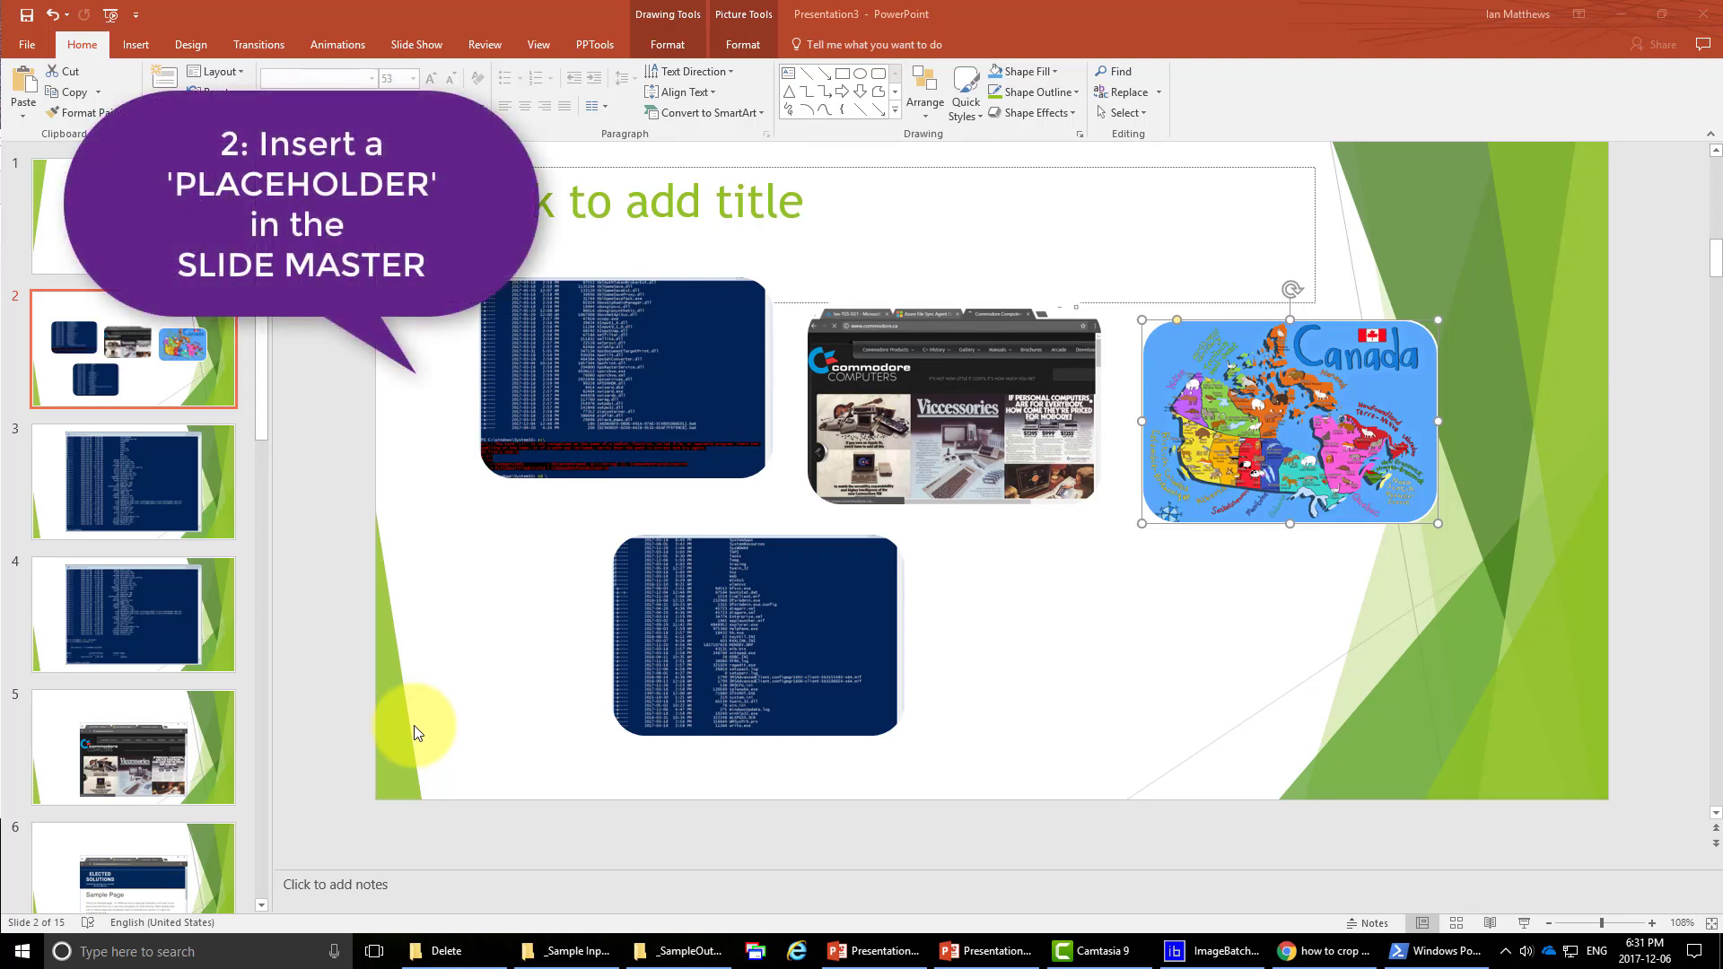
# Switch to Slide Master view and select the Blank layout.
pyautogui.click(541, 42)
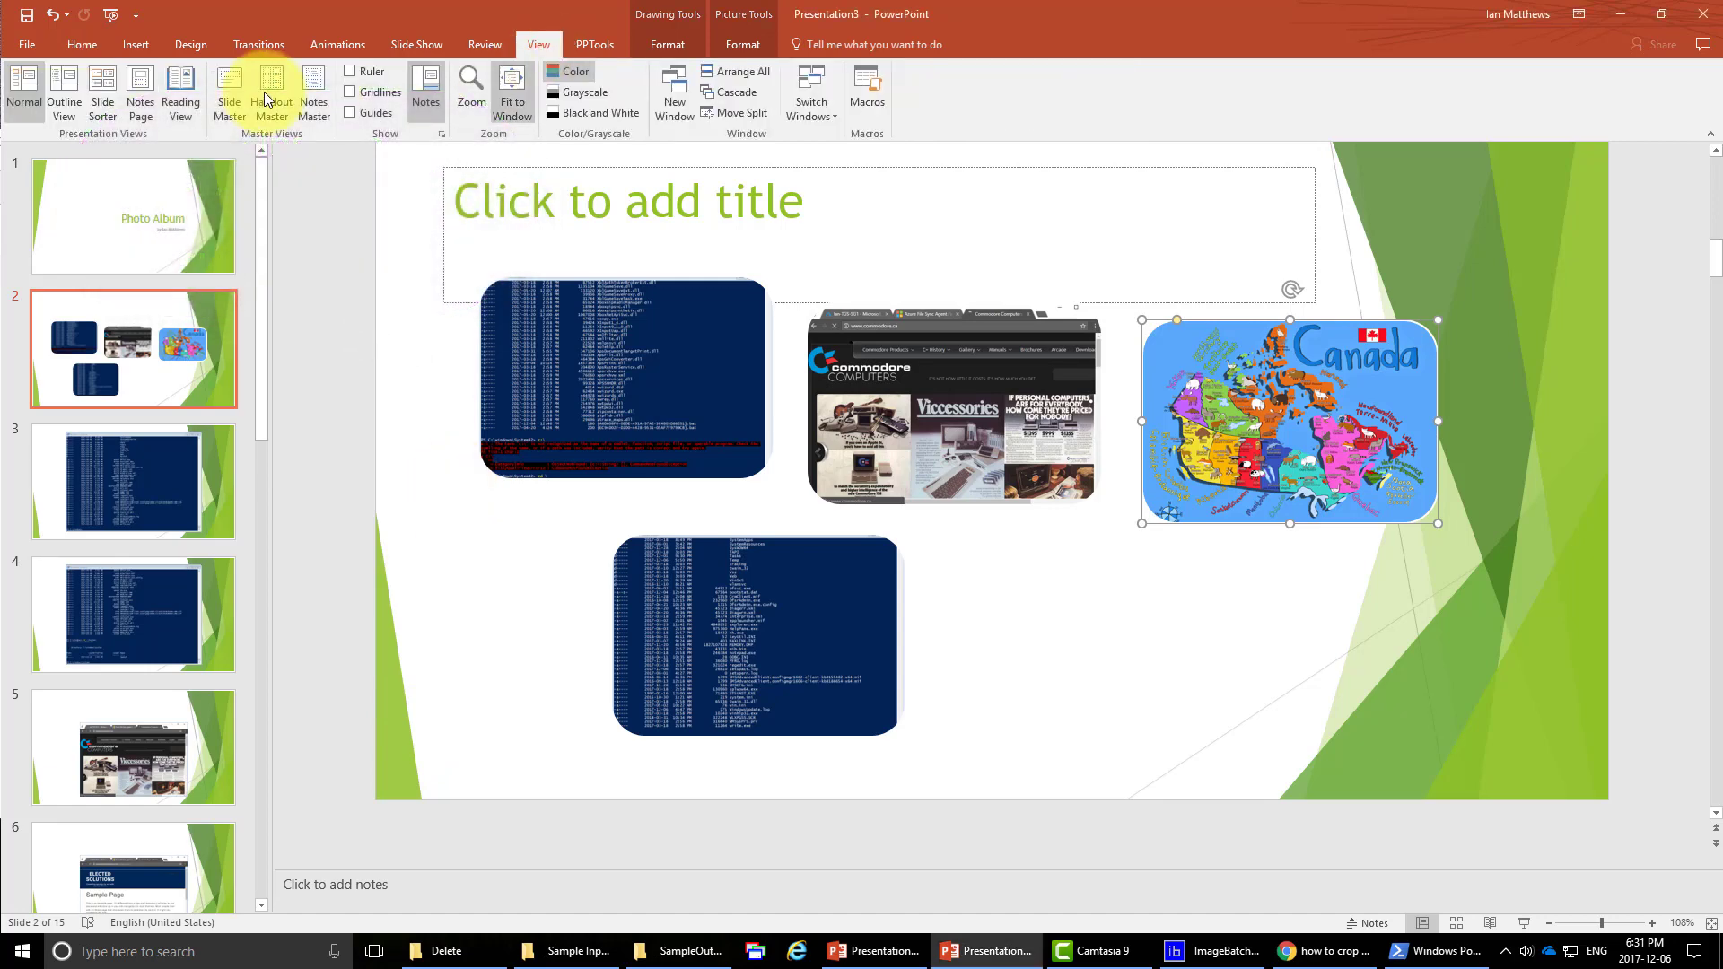
pyautogui.click(232, 85)
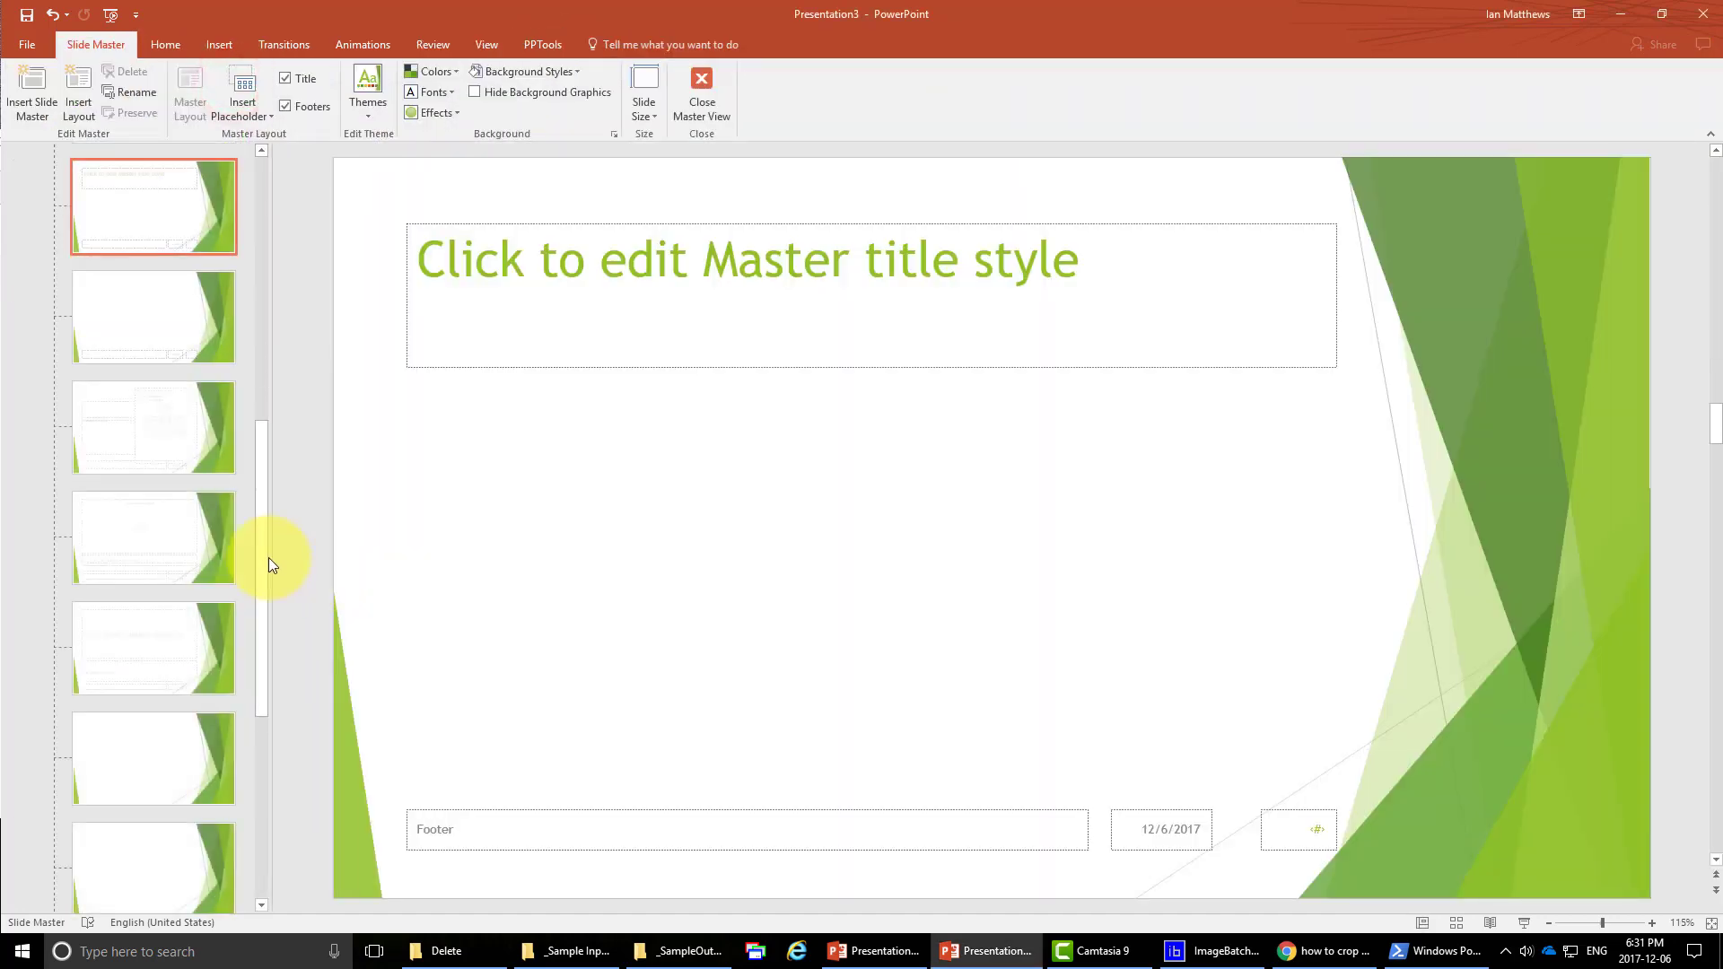
pyautogui.moveTo(261, 540); pyautogui.dragTo(260, 550)
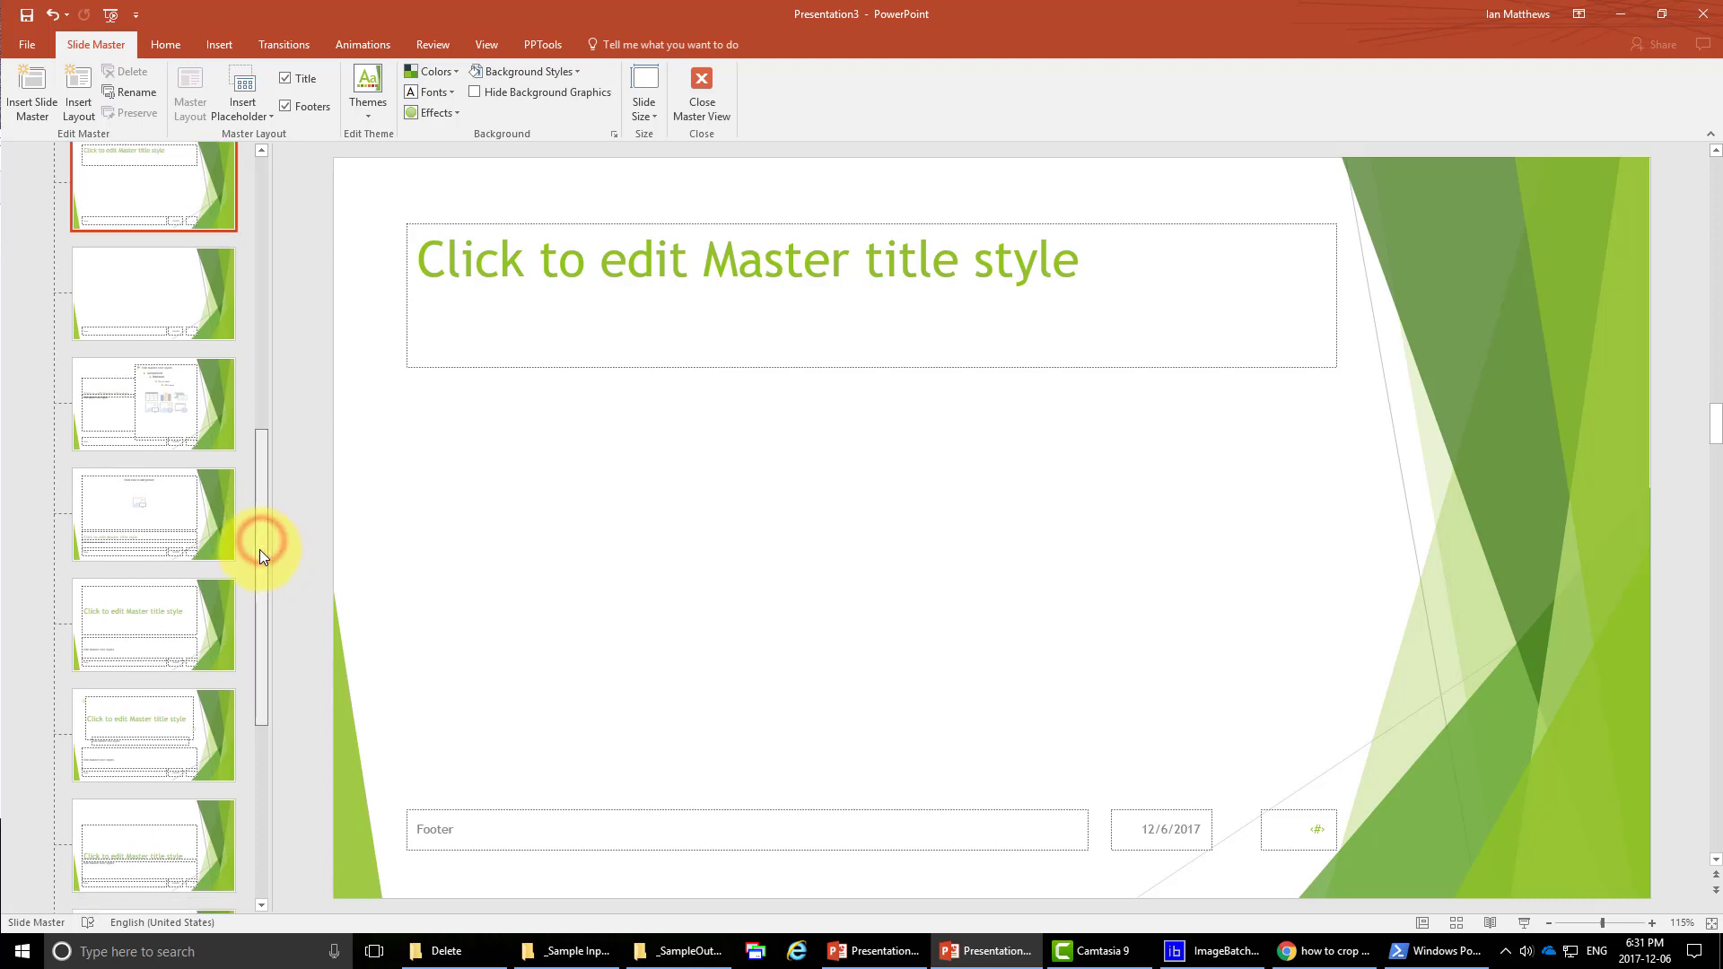
pyautogui.click(153, 284)
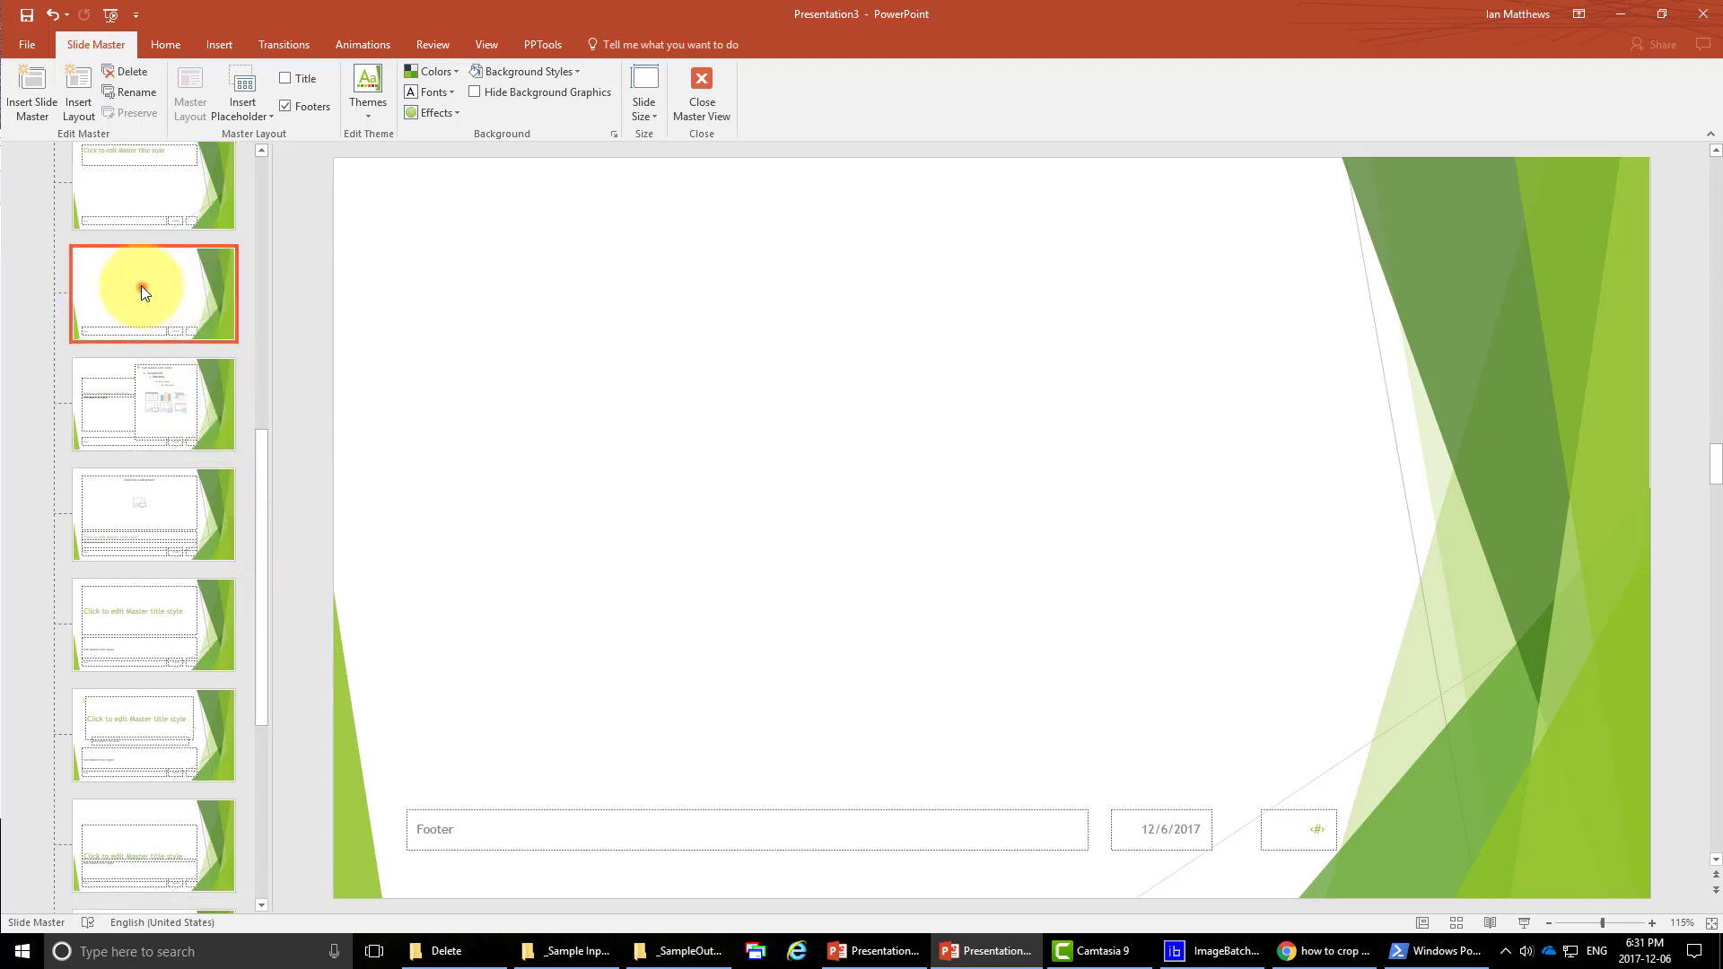
# Add a Picture placeholder to the Blank layout, resized to about 7.44 × 7.99 cm at lower left.
pyautogui.click(257, 115)
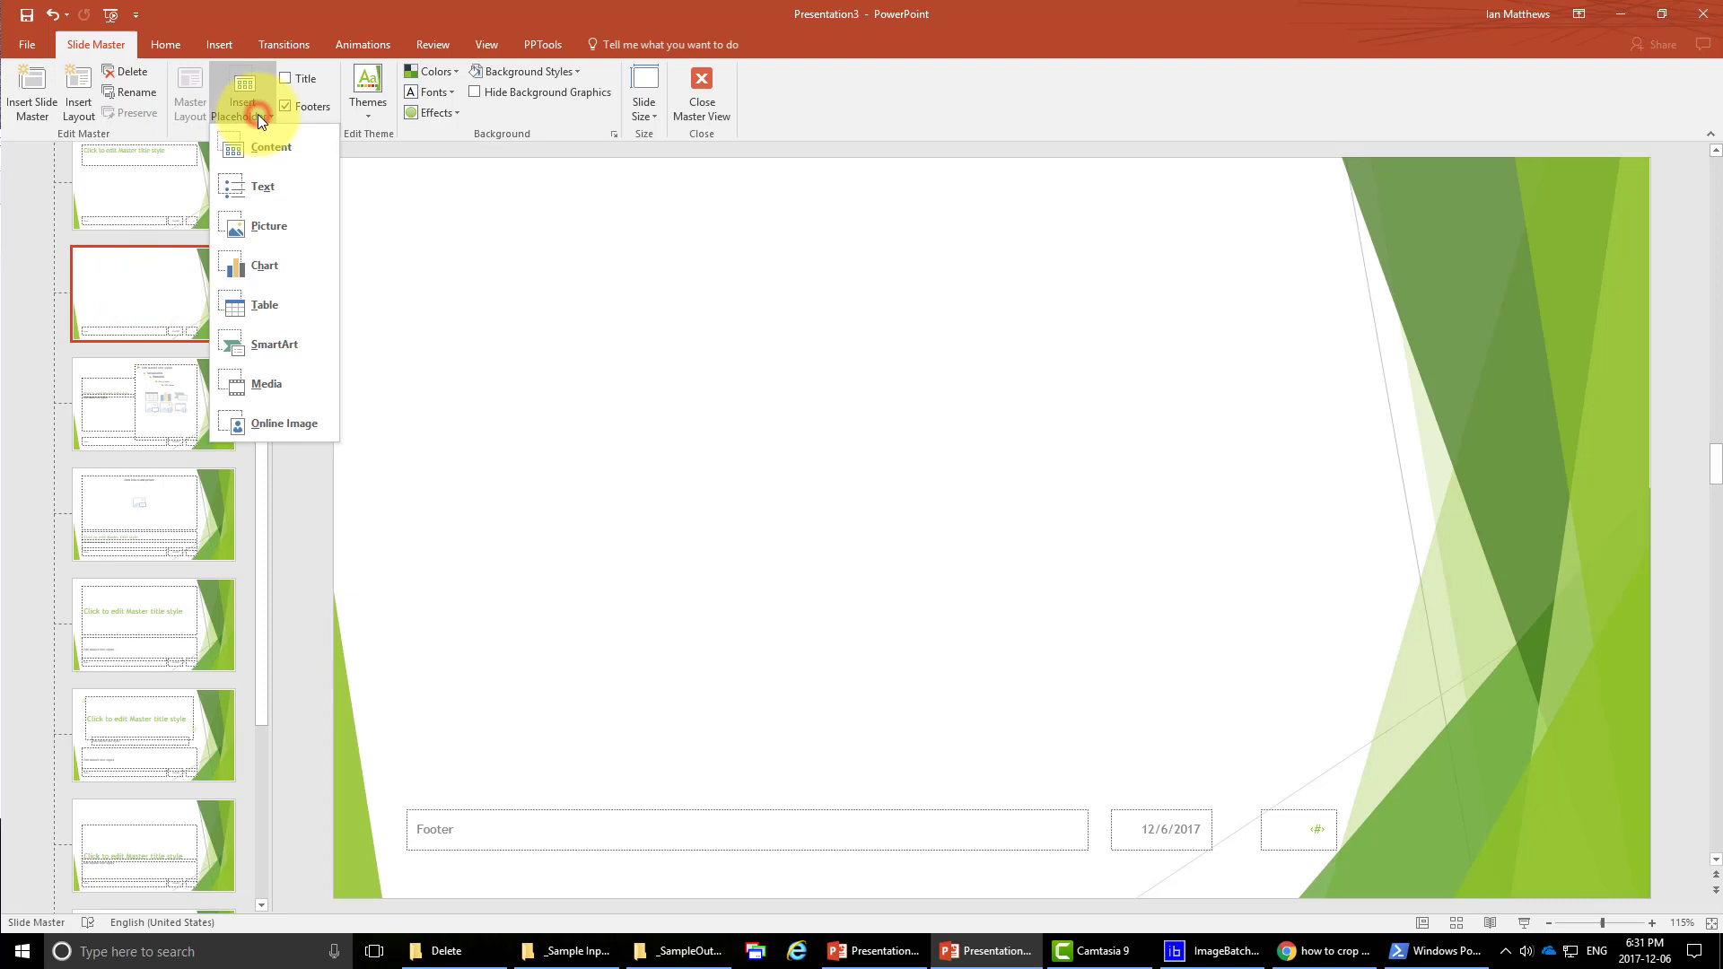
pyautogui.click(272, 232)
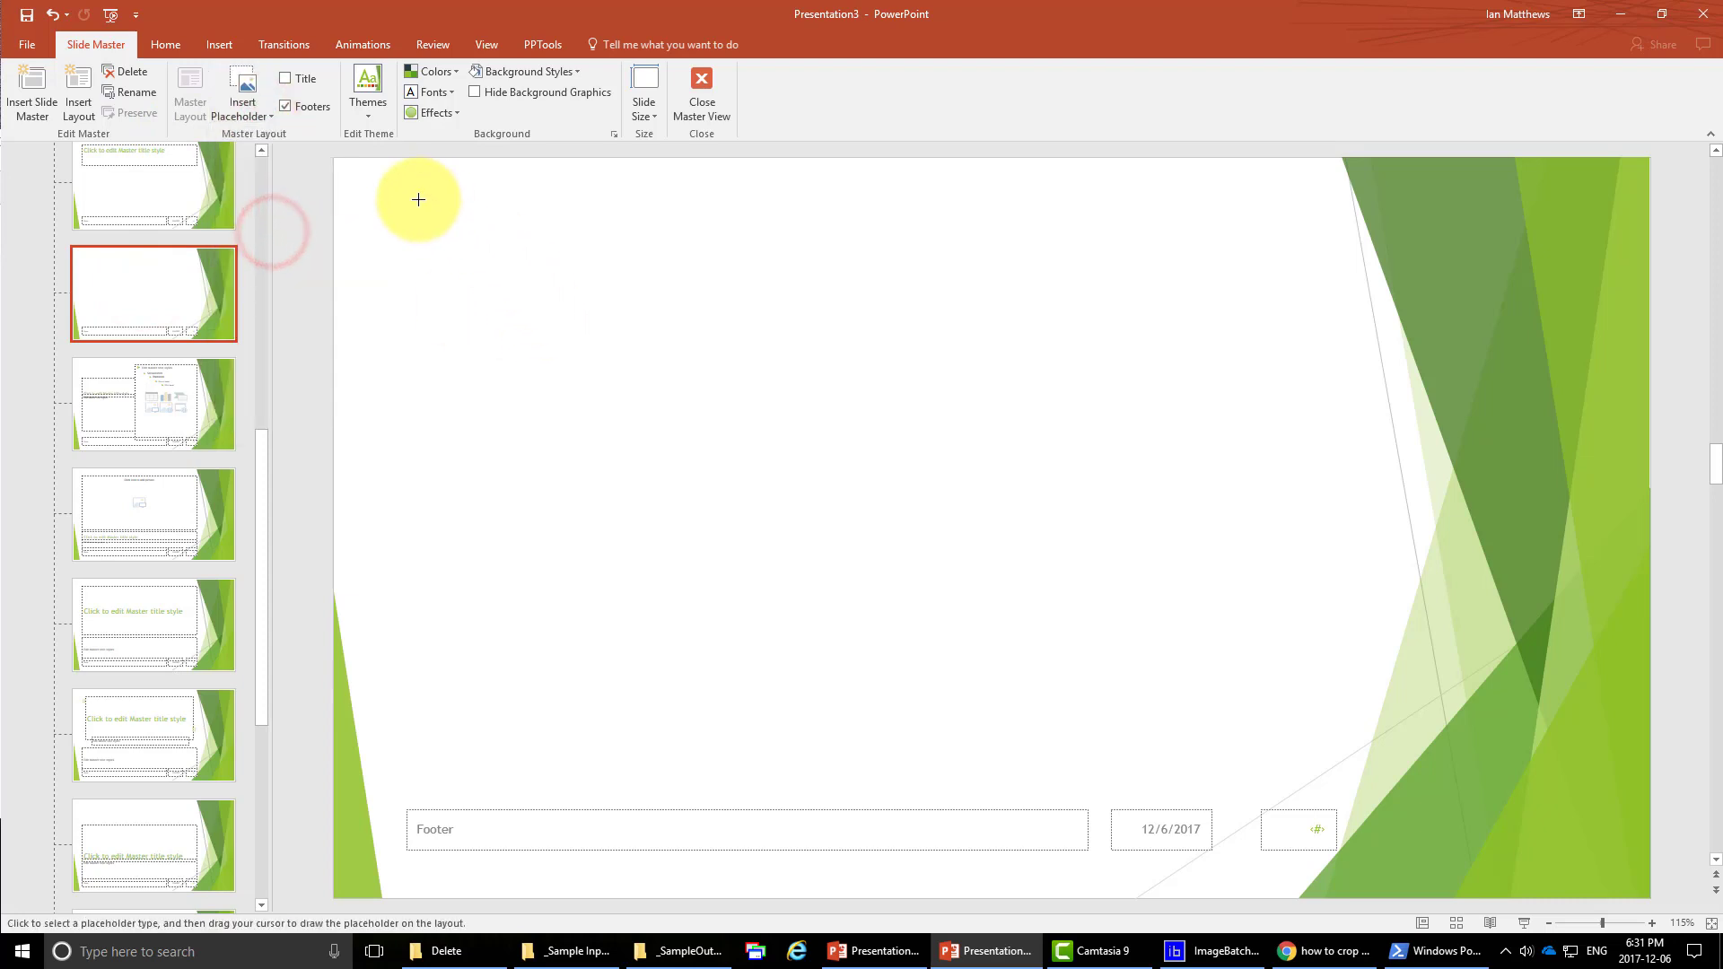
pyautogui.moveTo(395, 190)
pyautogui.mouseDown()
pyautogui.moveTo(988, 719)
pyautogui.moveTo(1100, 796)
pyautogui.moveTo(1087, 802)
pyautogui.mouseUp()
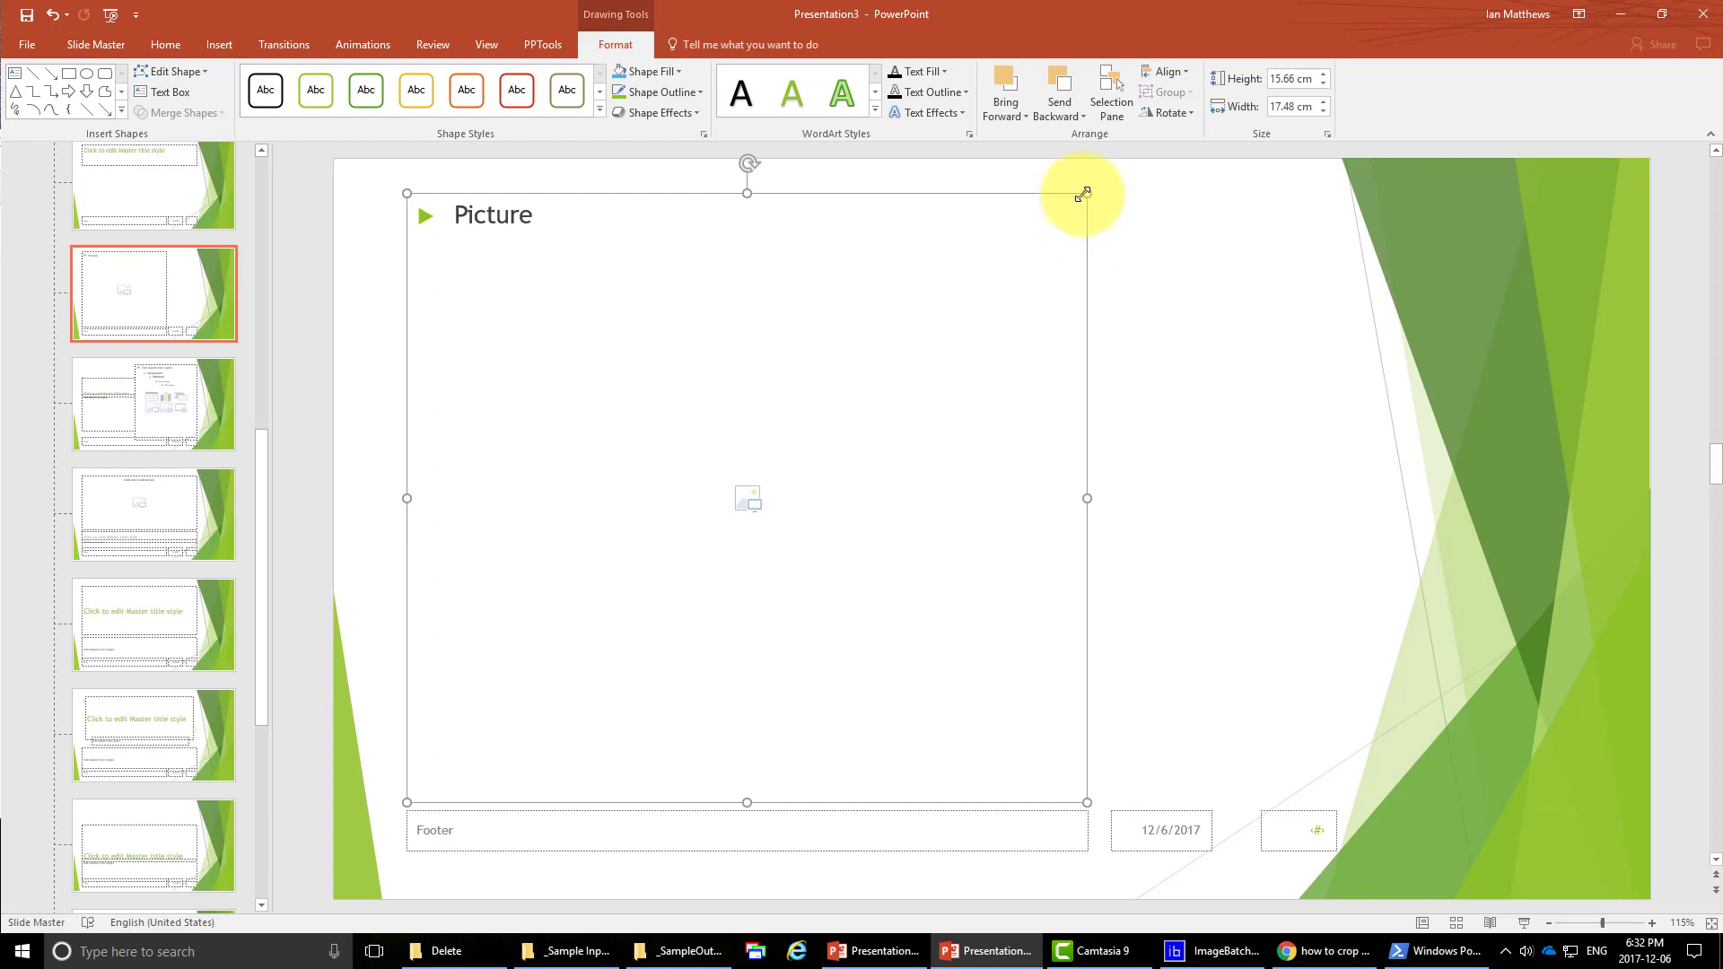
pyautogui.moveTo(1086, 193); pyautogui.dragTo(718, 511)
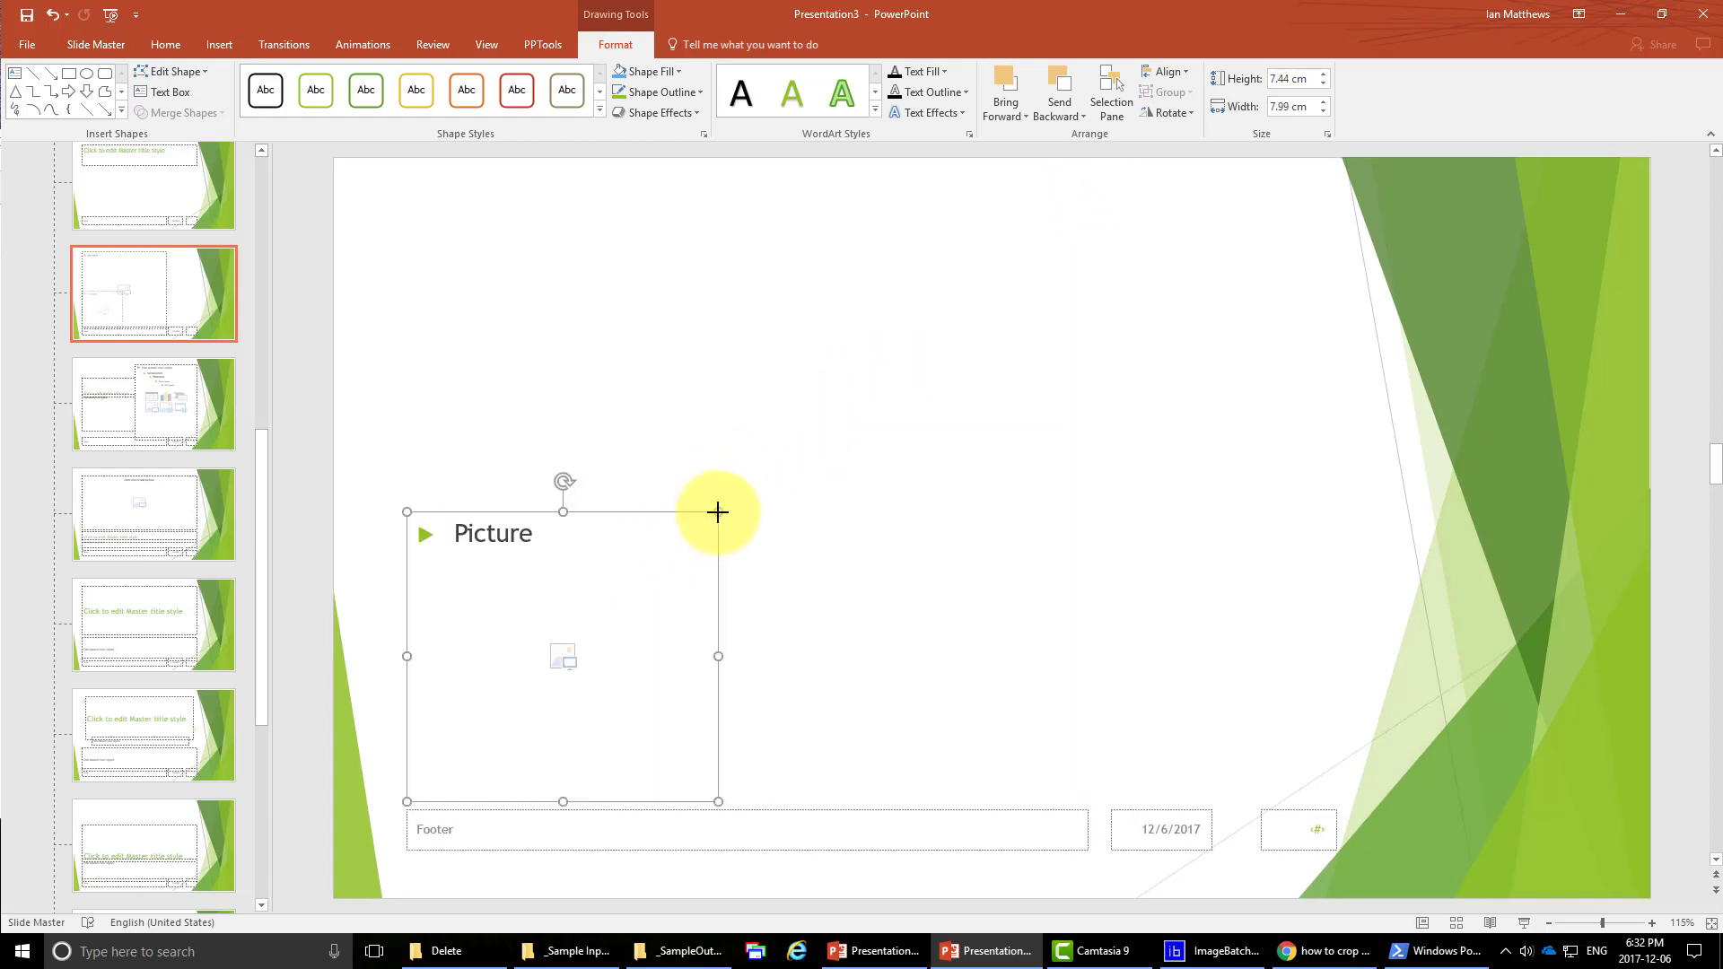
pyautogui.click(764, 365)
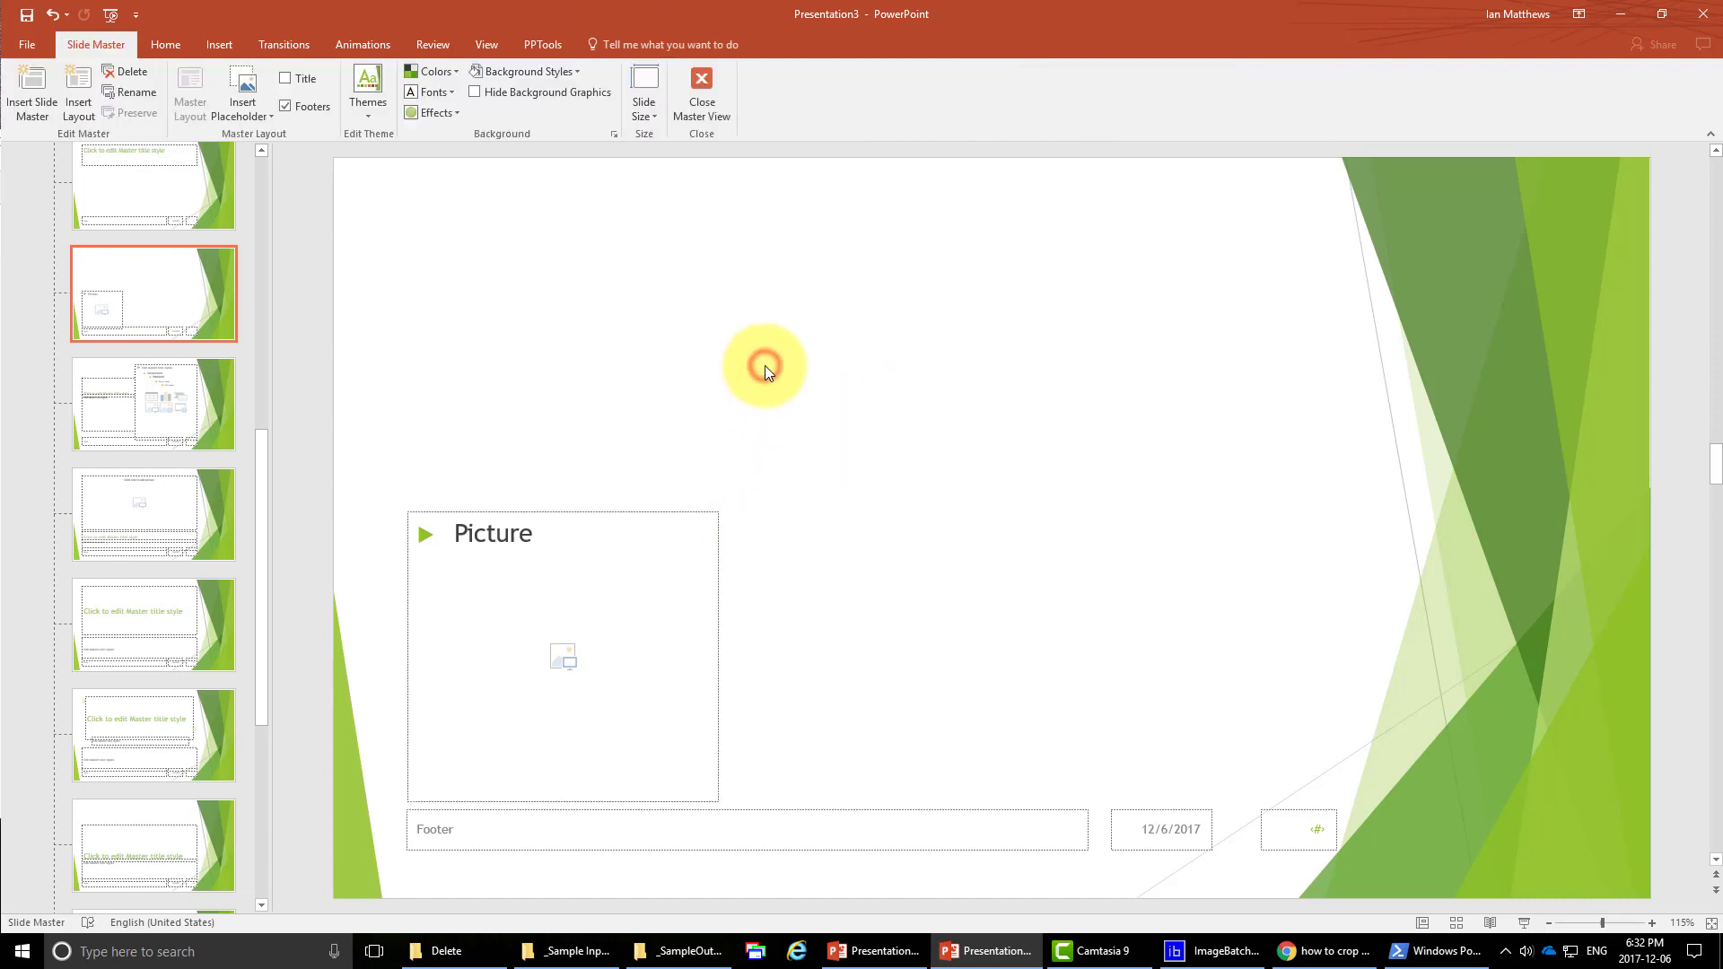
# Close Slide Master and add a Blank-layout slide 3 holding the Commodore screenshot.
pyautogui.click(718, 90)
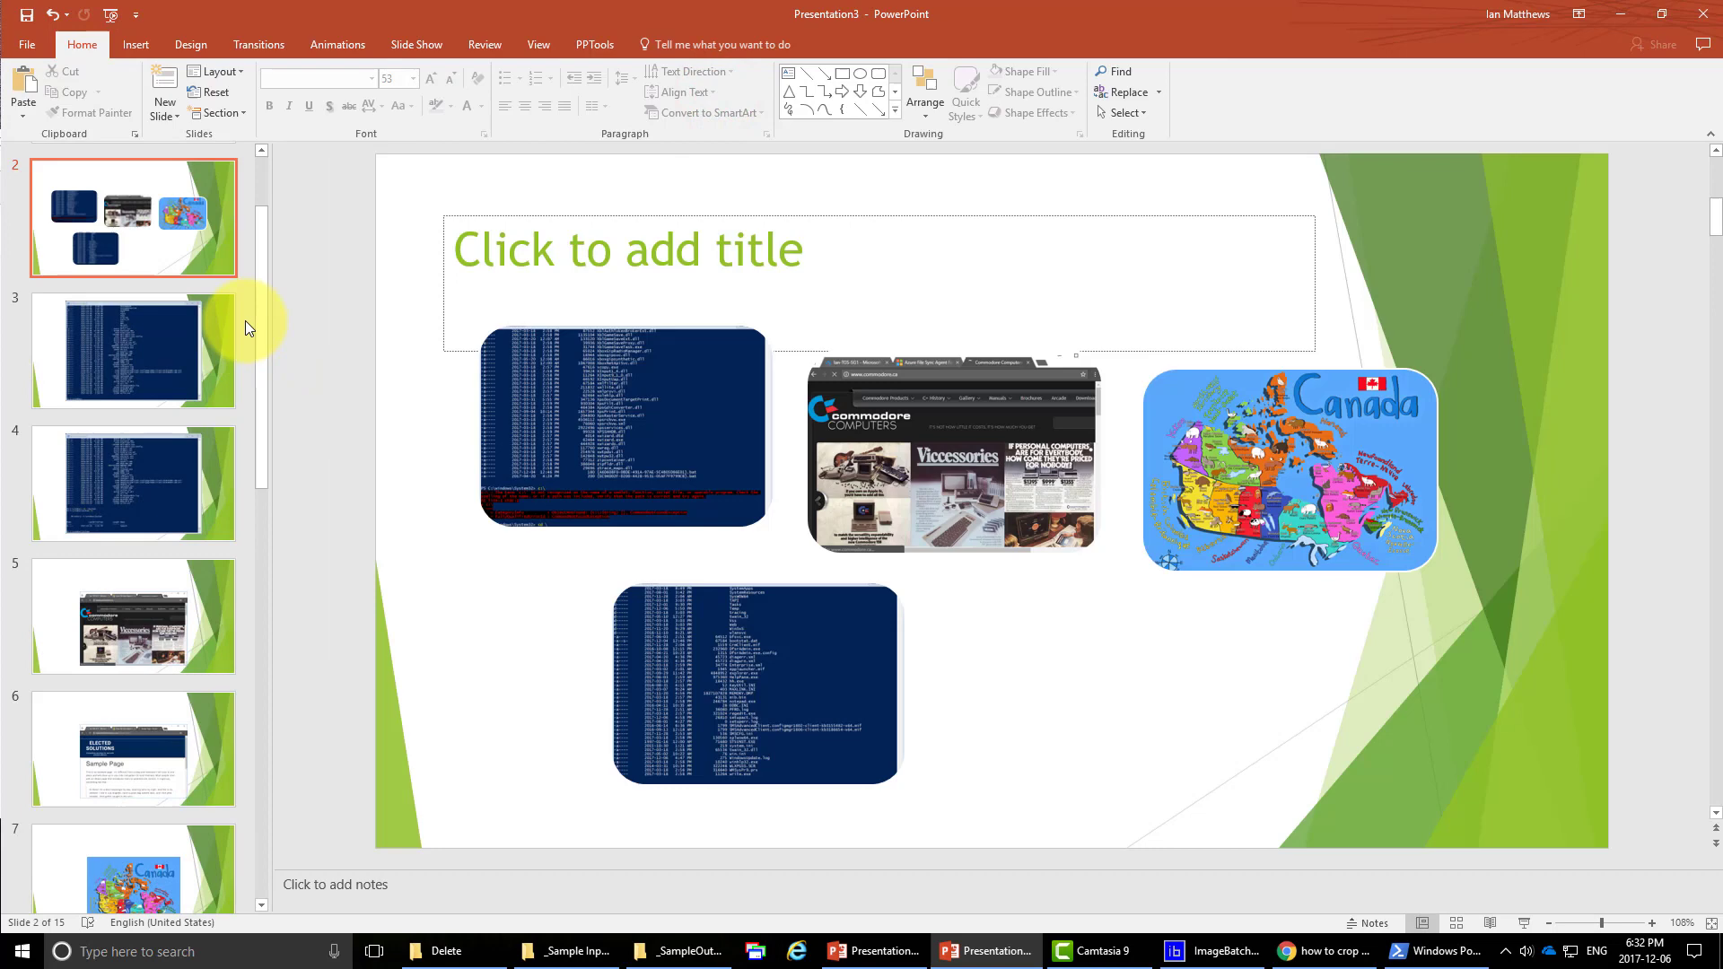
pyautogui.rightClick(242, 287)
pyautogui.click(278, 351)
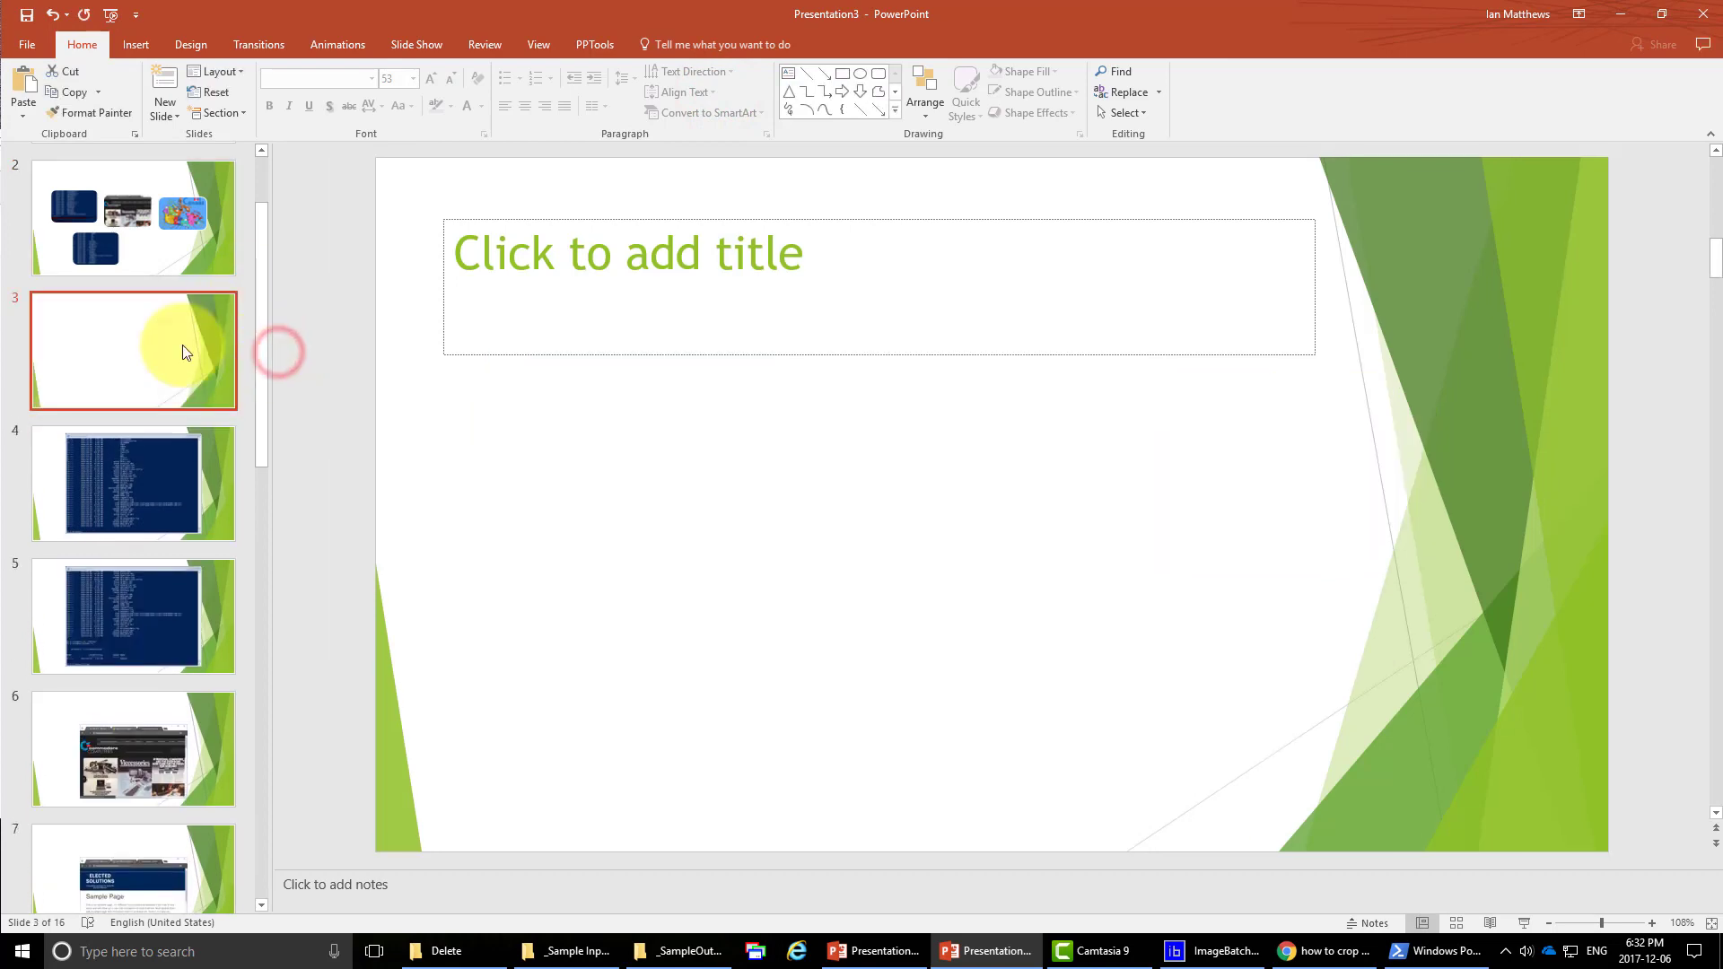
pyautogui.rightClick(161, 343)
pyautogui.moveTo(229, 576)
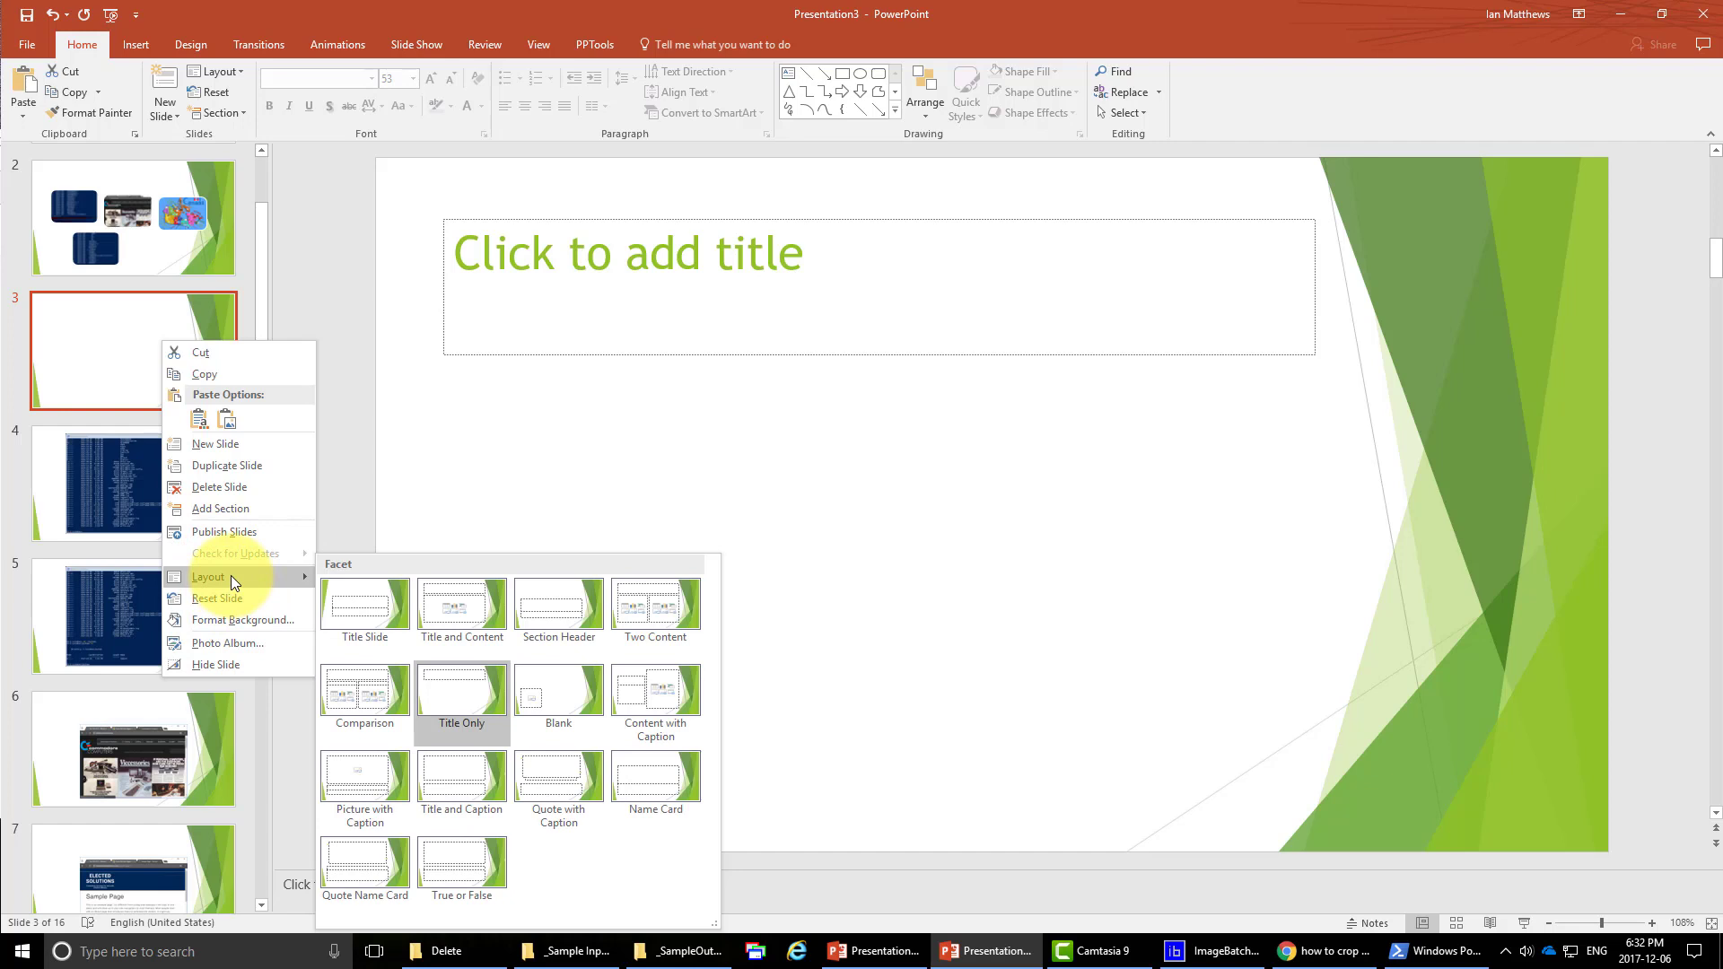
pyautogui.click(547, 703)
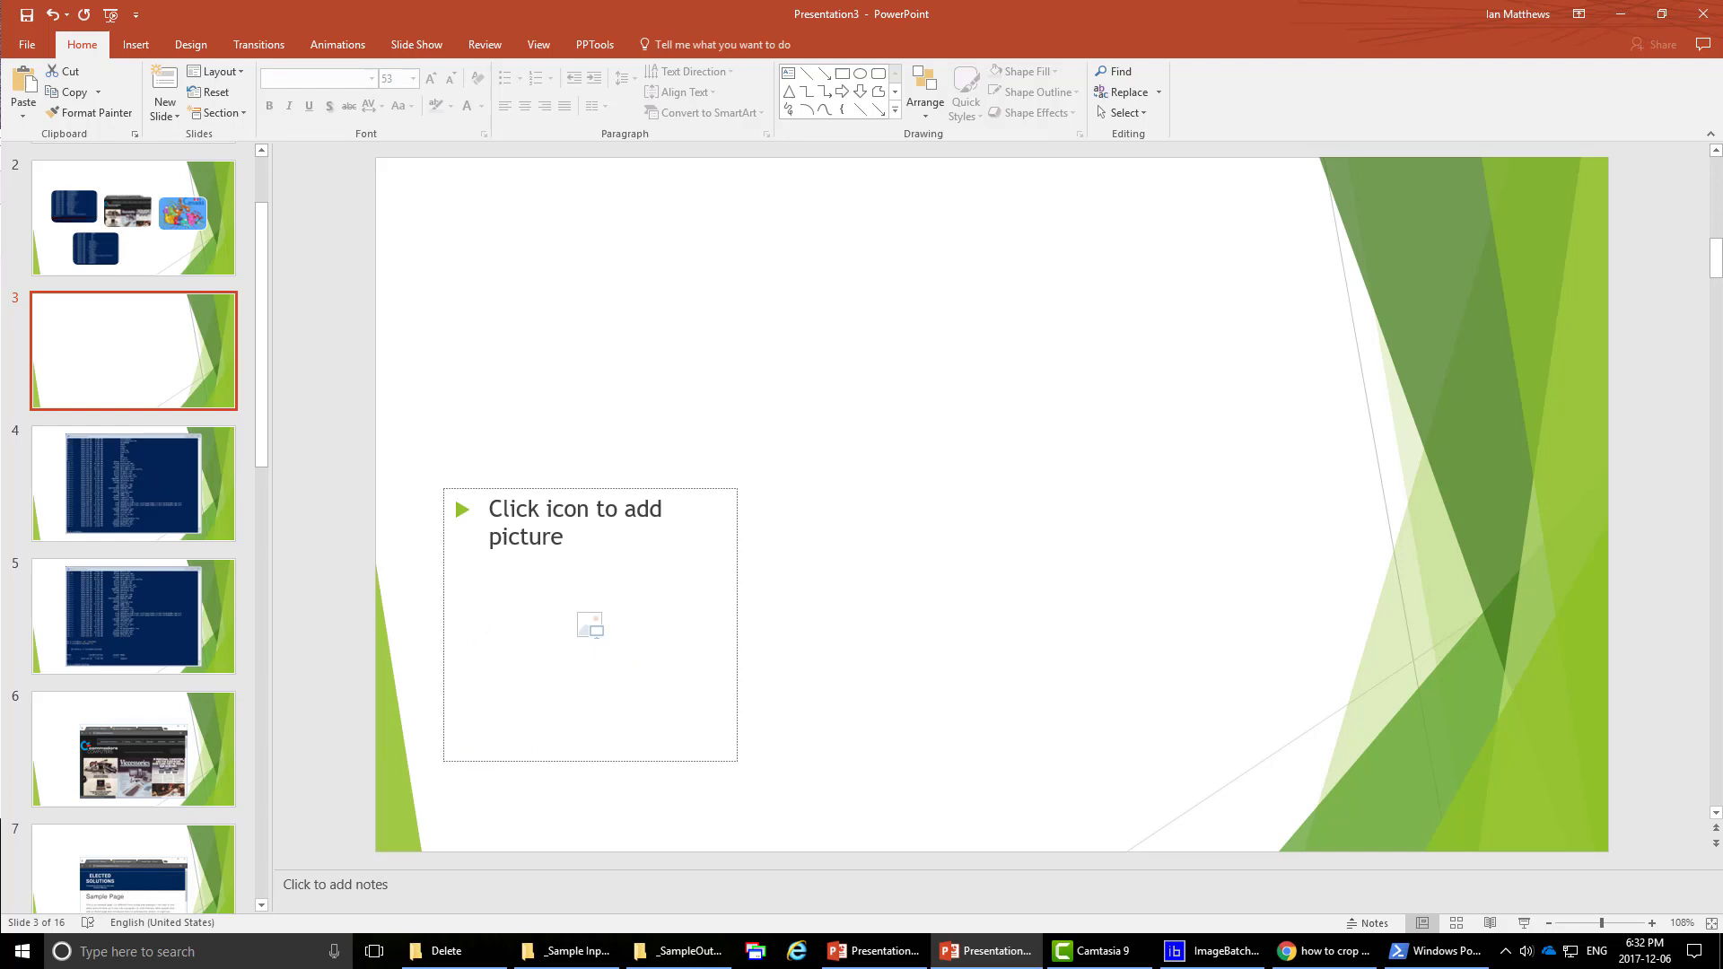
pyautogui.moveTo(530, 661); pyautogui.dragTo(556, 669)
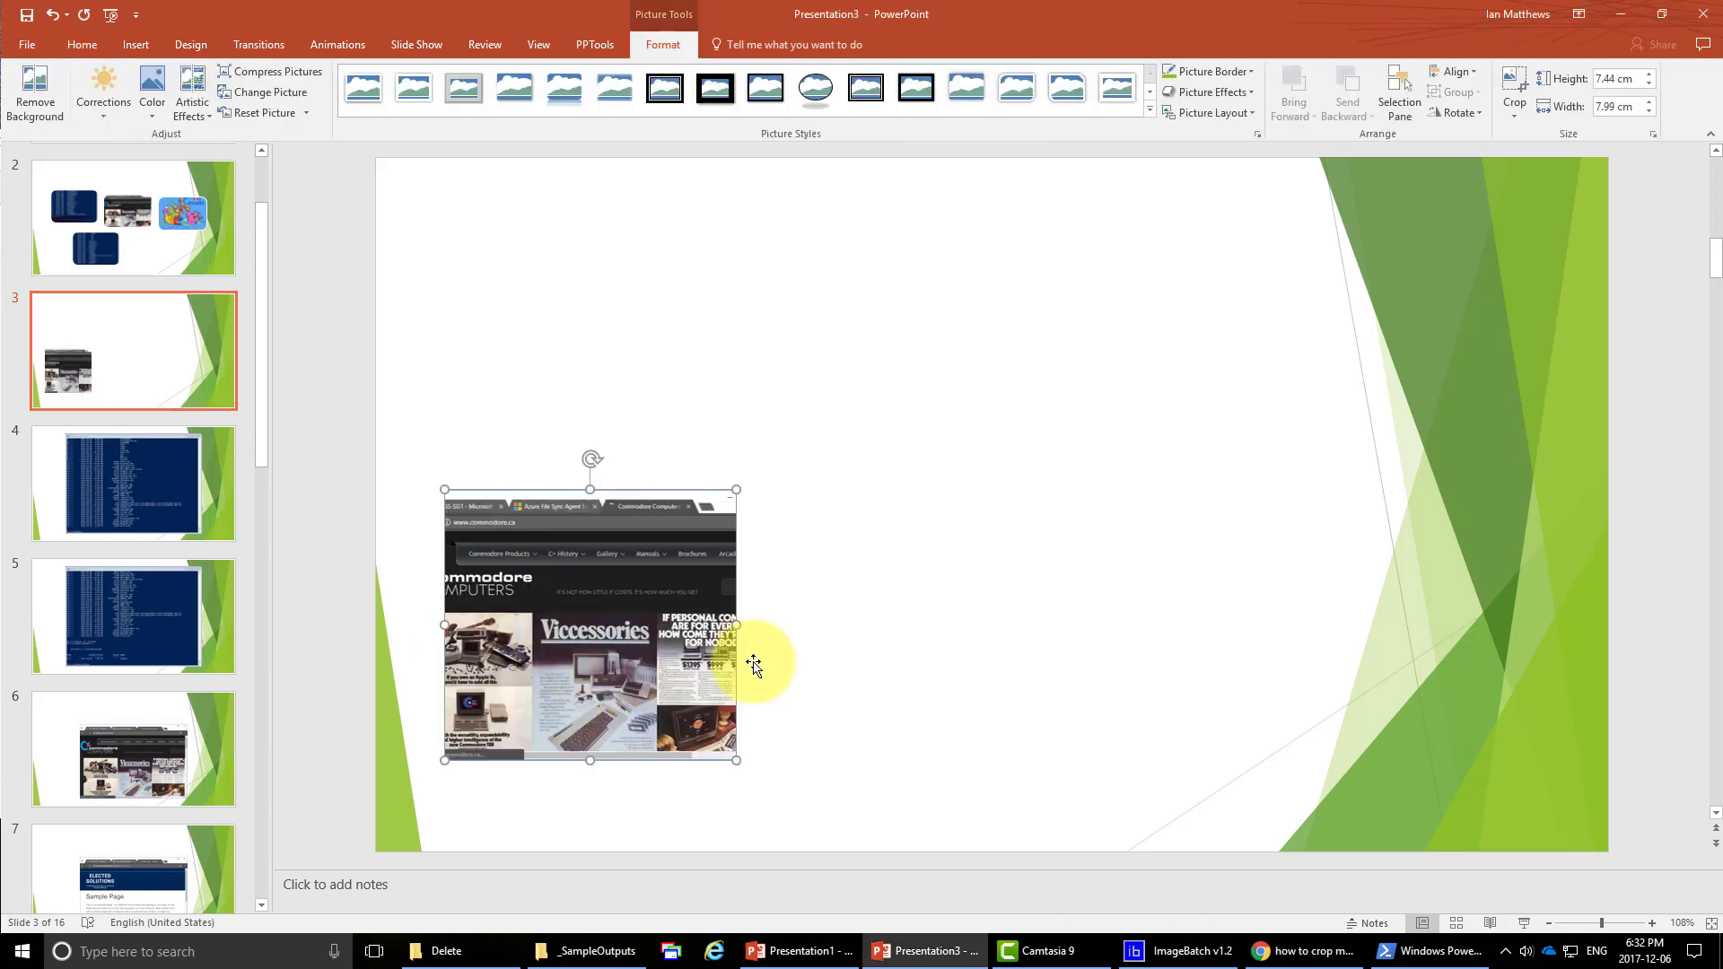
# Add a Blank-layout slide 4 and paste the cartoon Canada map into its placeholder.
pyautogui.rightClick(226, 419)
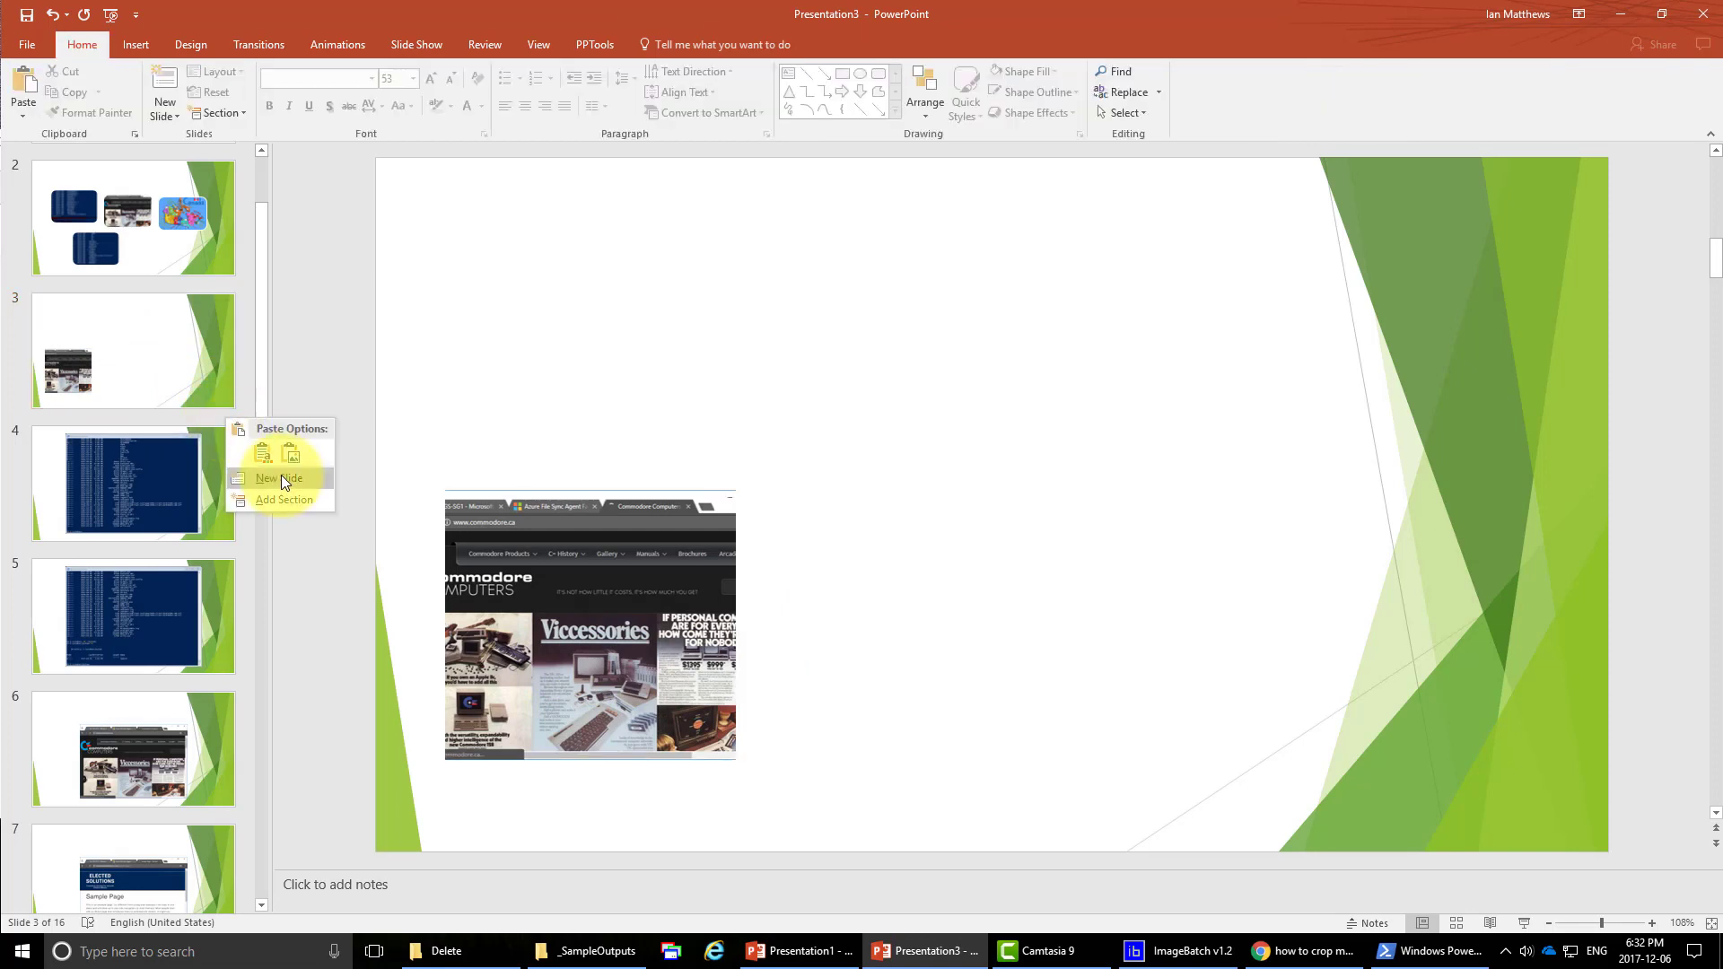
pyautogui.click(270, 478)
pyautogui.rightClick(194, 479)
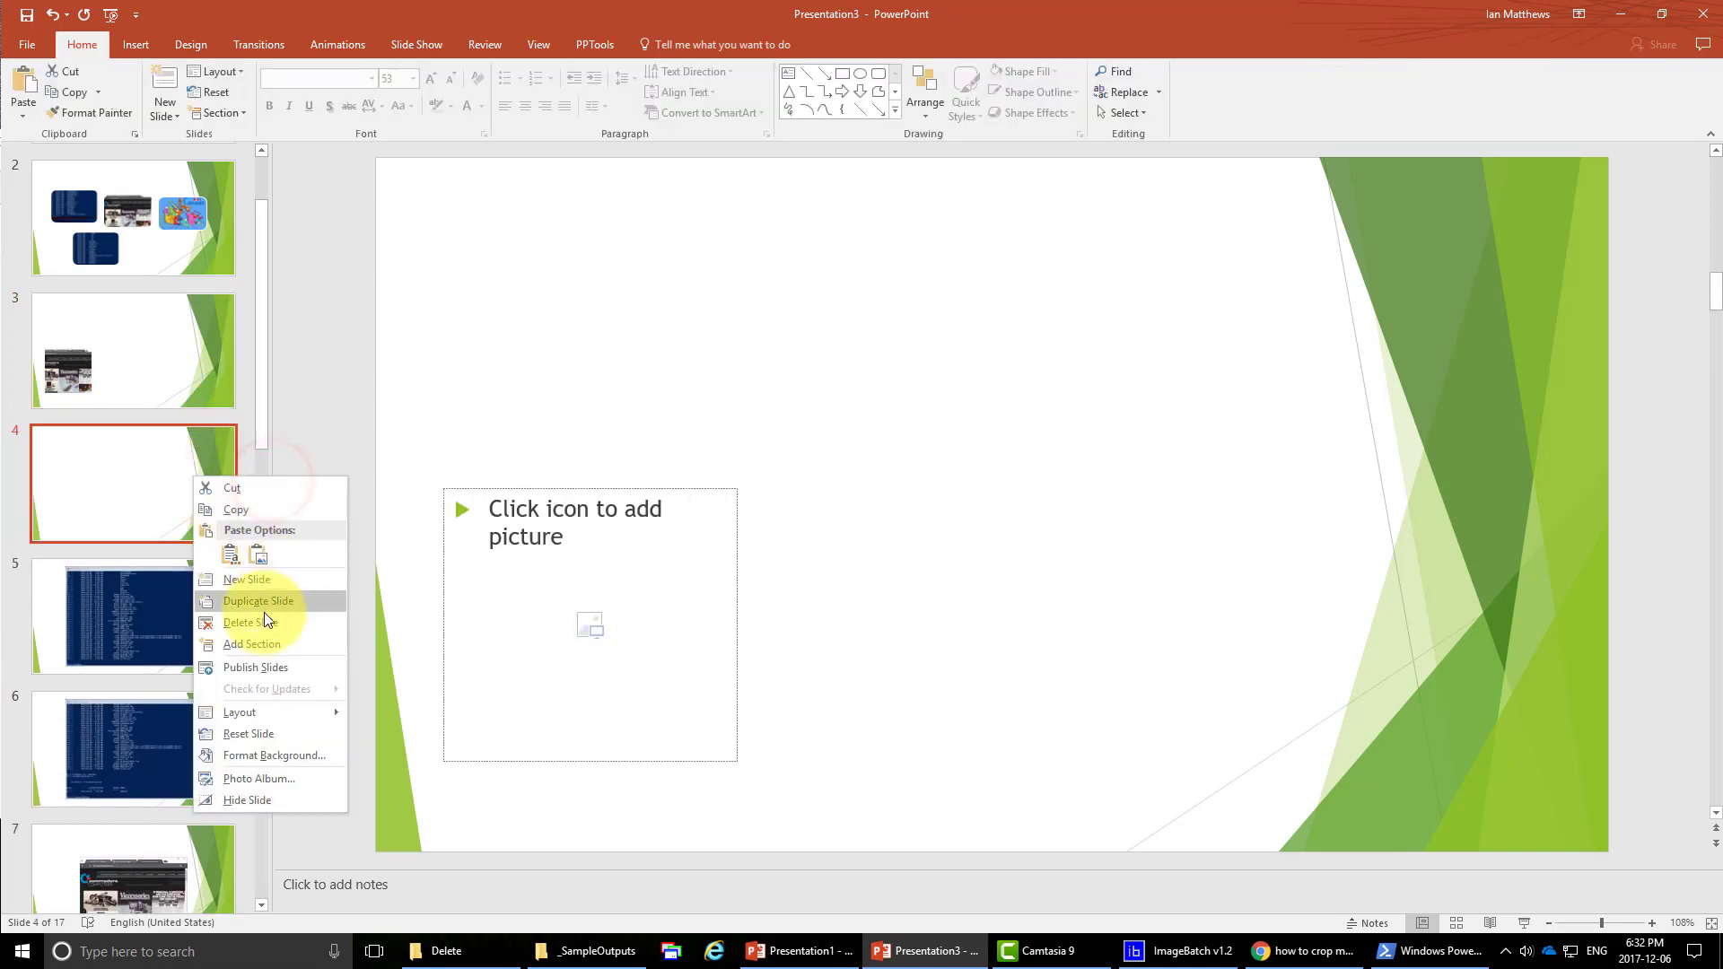
pyautogui.click(303, 710)
pyautogui.click(552, 689)
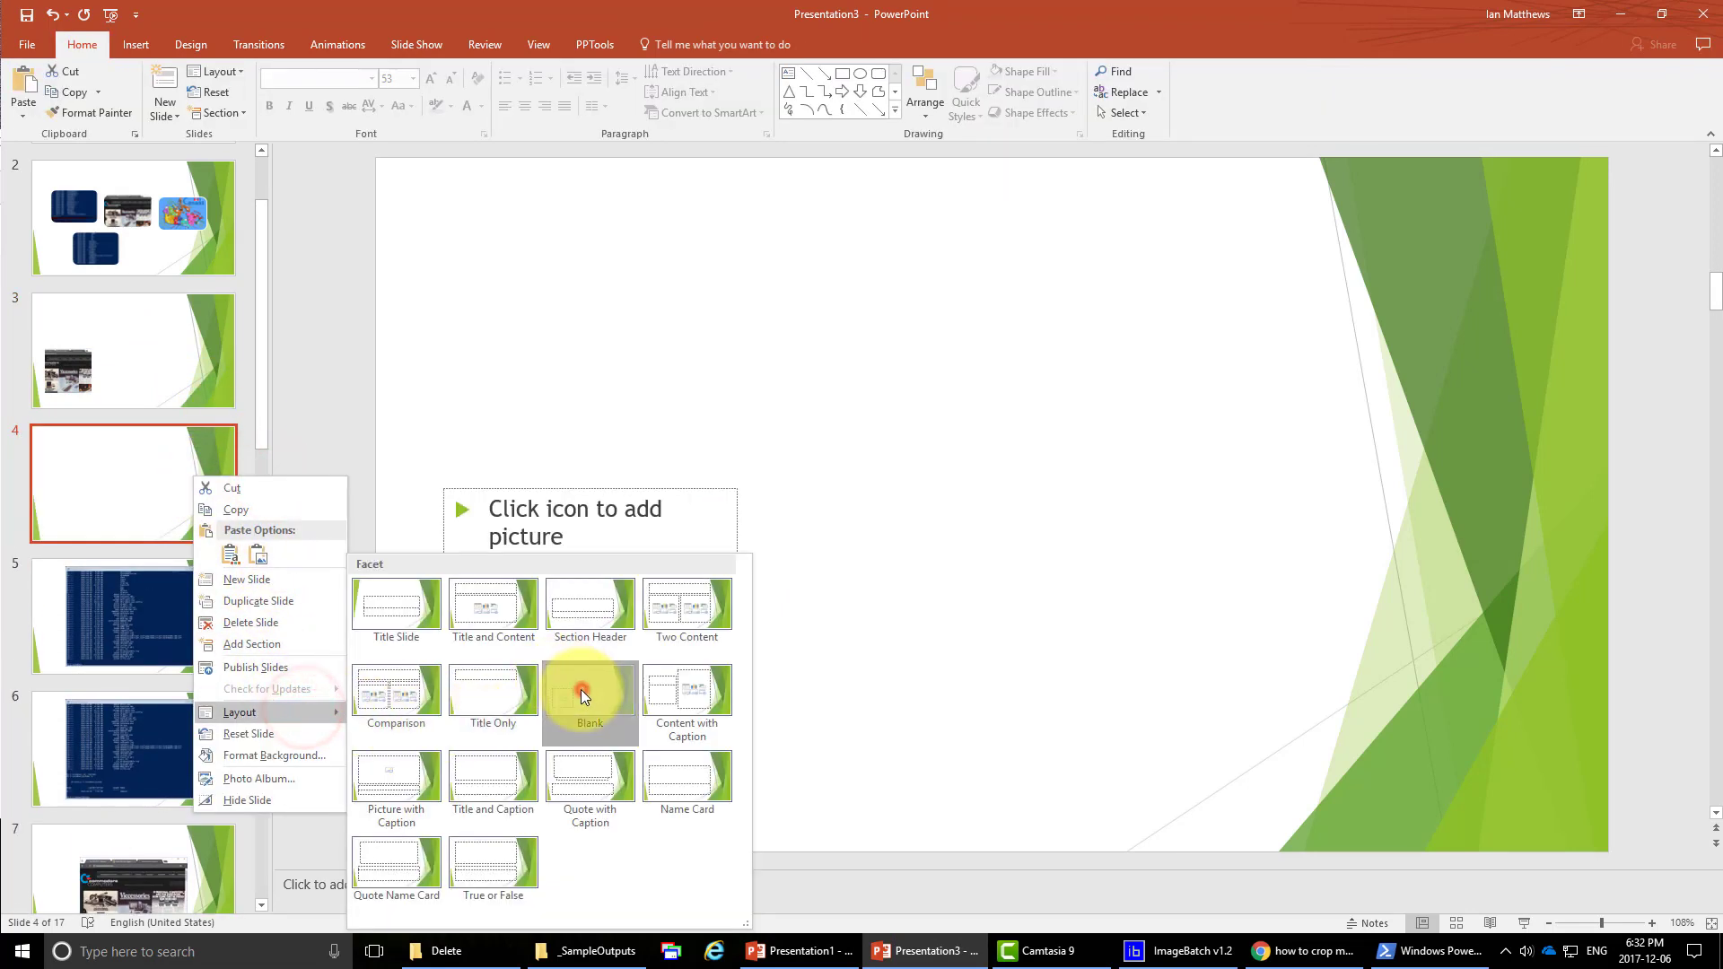
pyautogui.click(502, 675)
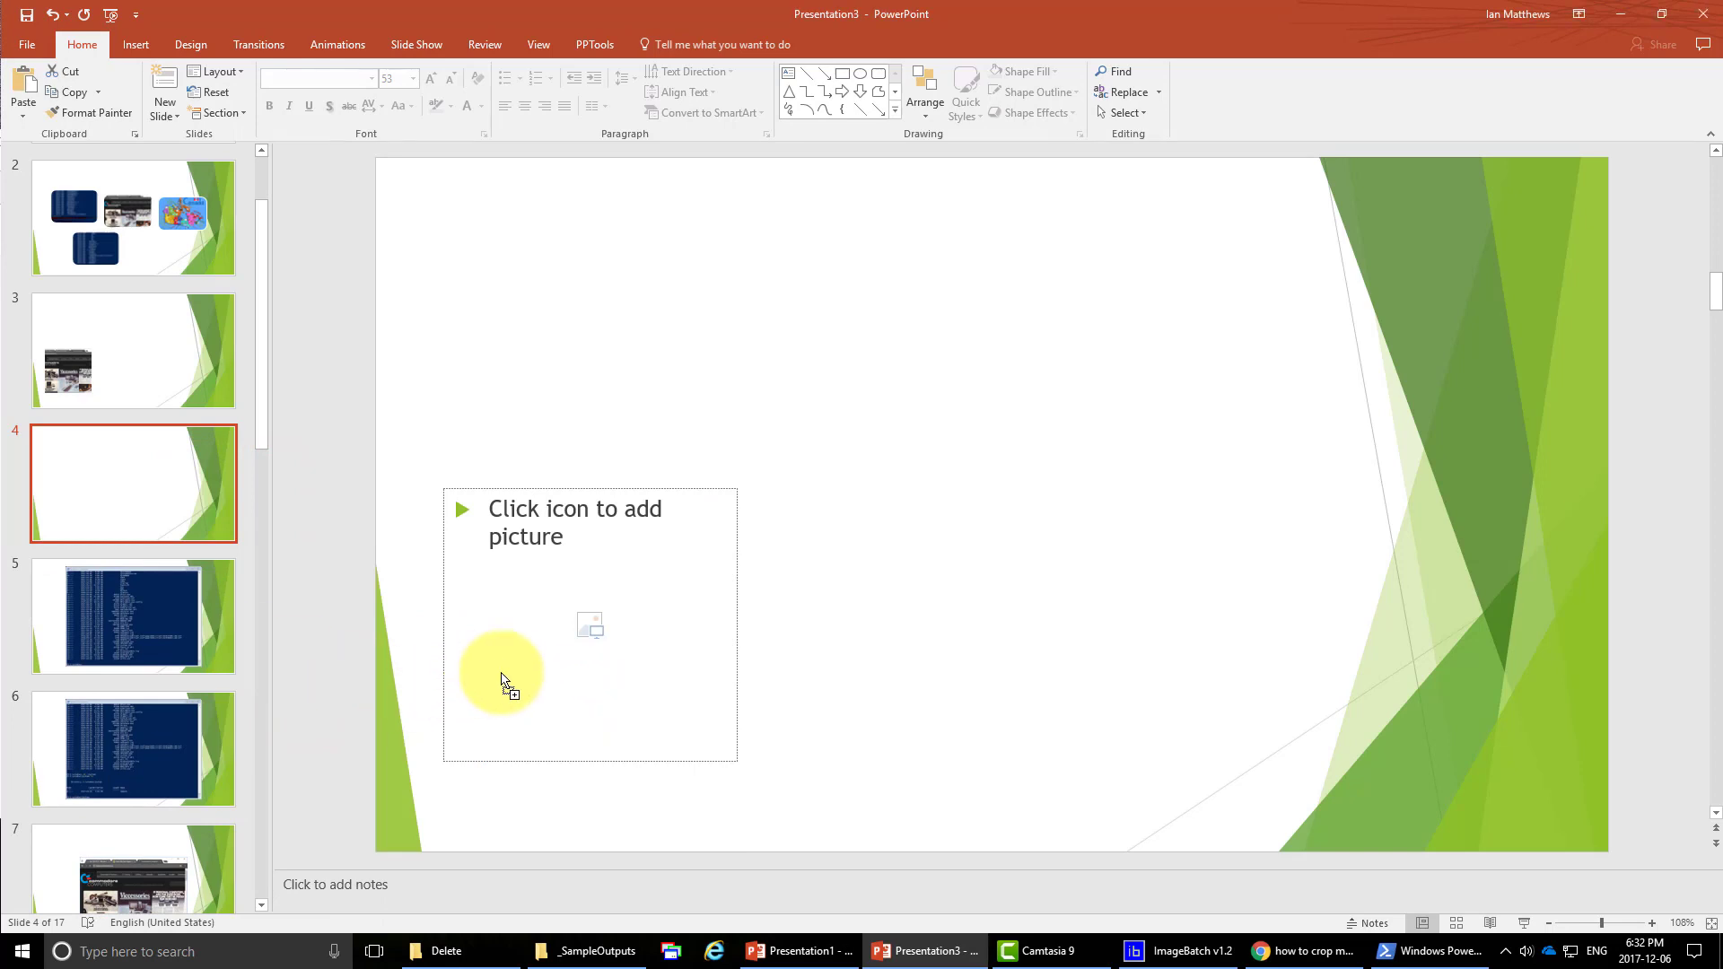
pyautogui.hotkey('ctrl', 'v')
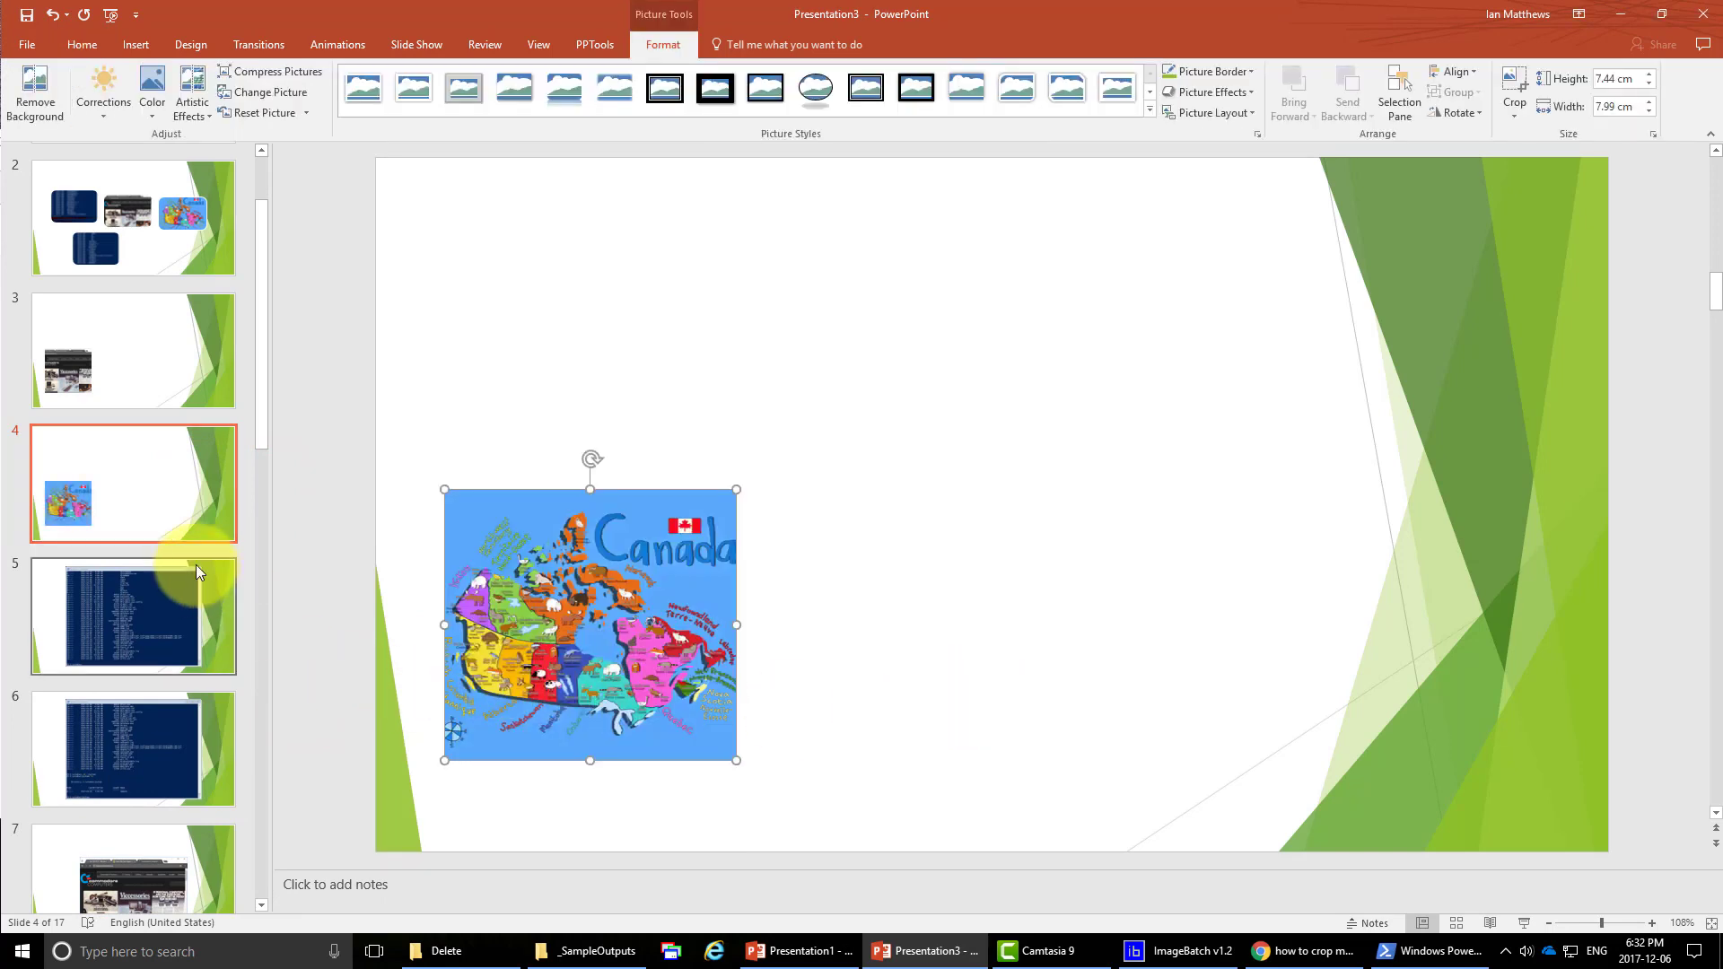
# Add a Blank-layout slide 5 with the political Canada map, then review slides 3 and 4.
pyautogui.rightClick(201, 551)
pyautogui.click(260, 619)
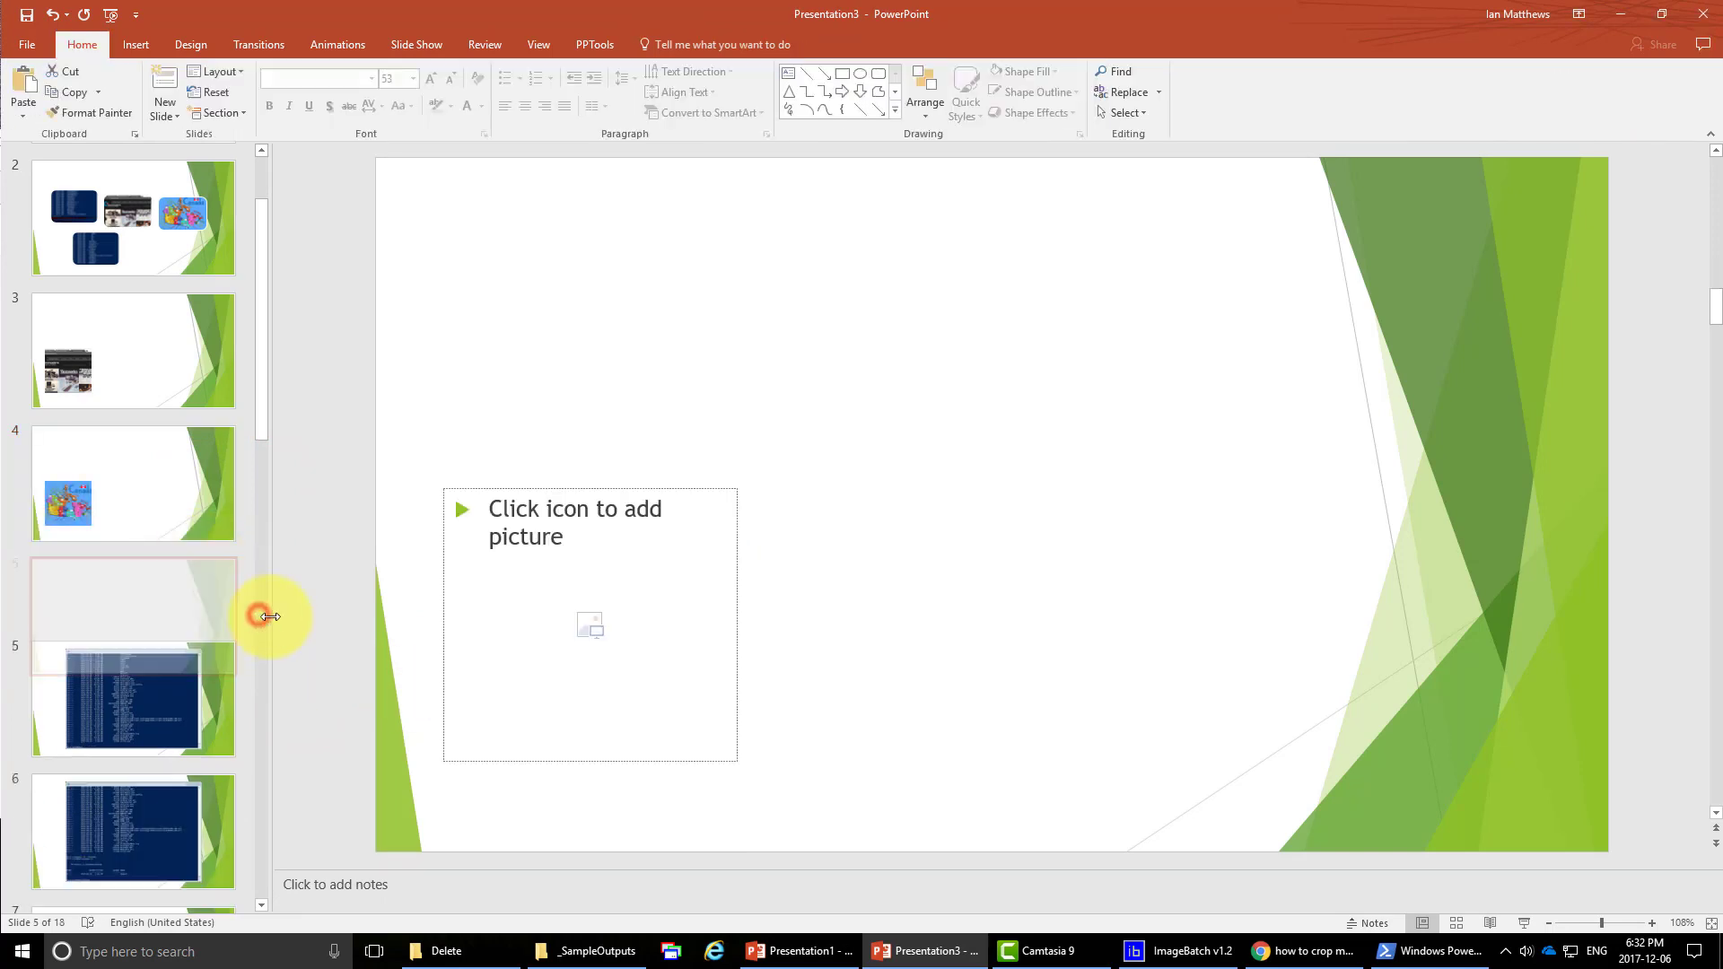
pyautogui.rightClick(186, 626)
pyautogui.moveTo(253, 513)
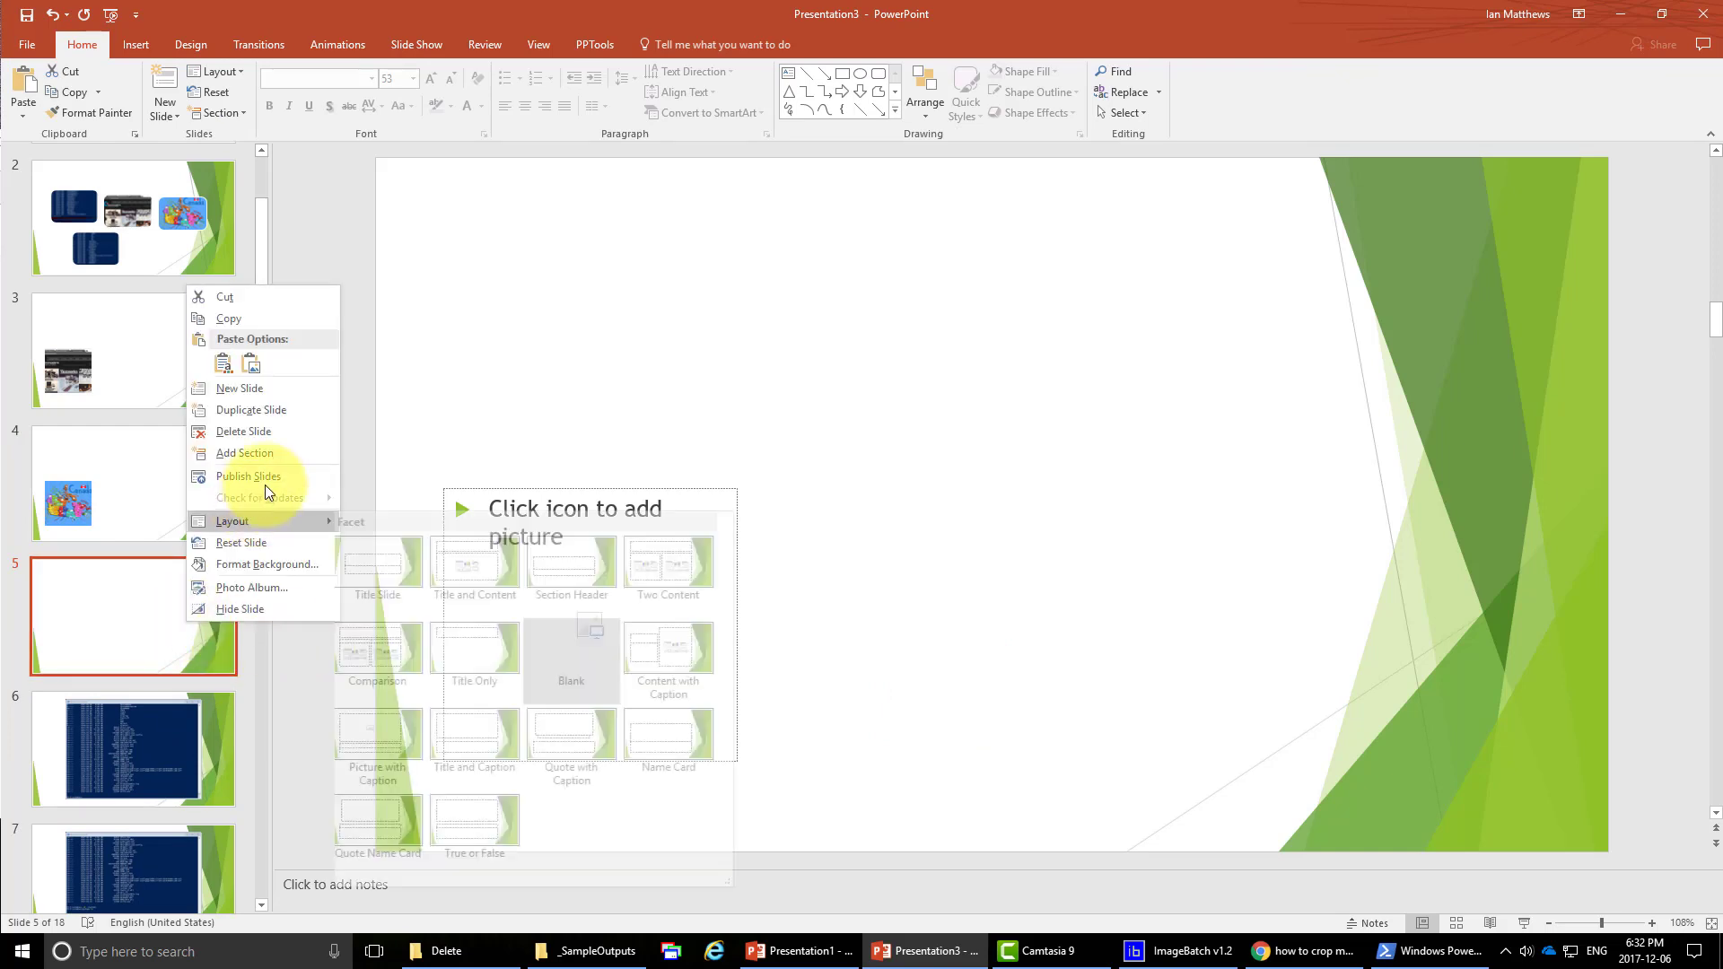
pyautogui.click(570, 653)
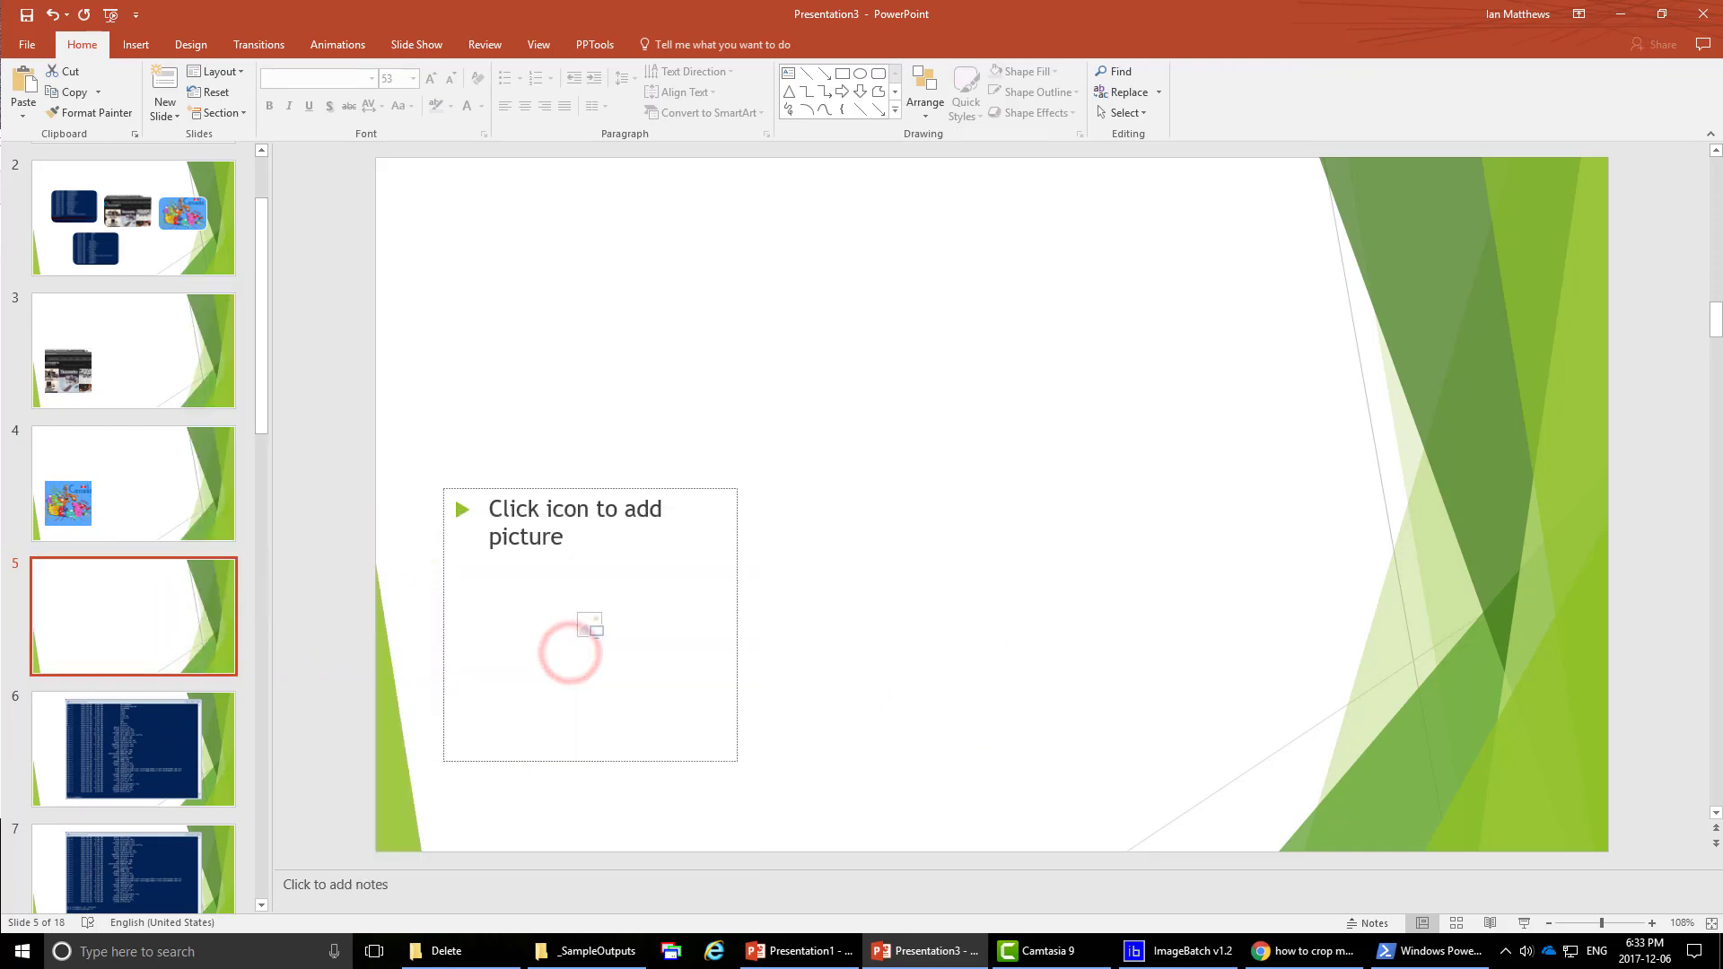
pyautogui.hotkey('ctrl', 'v')
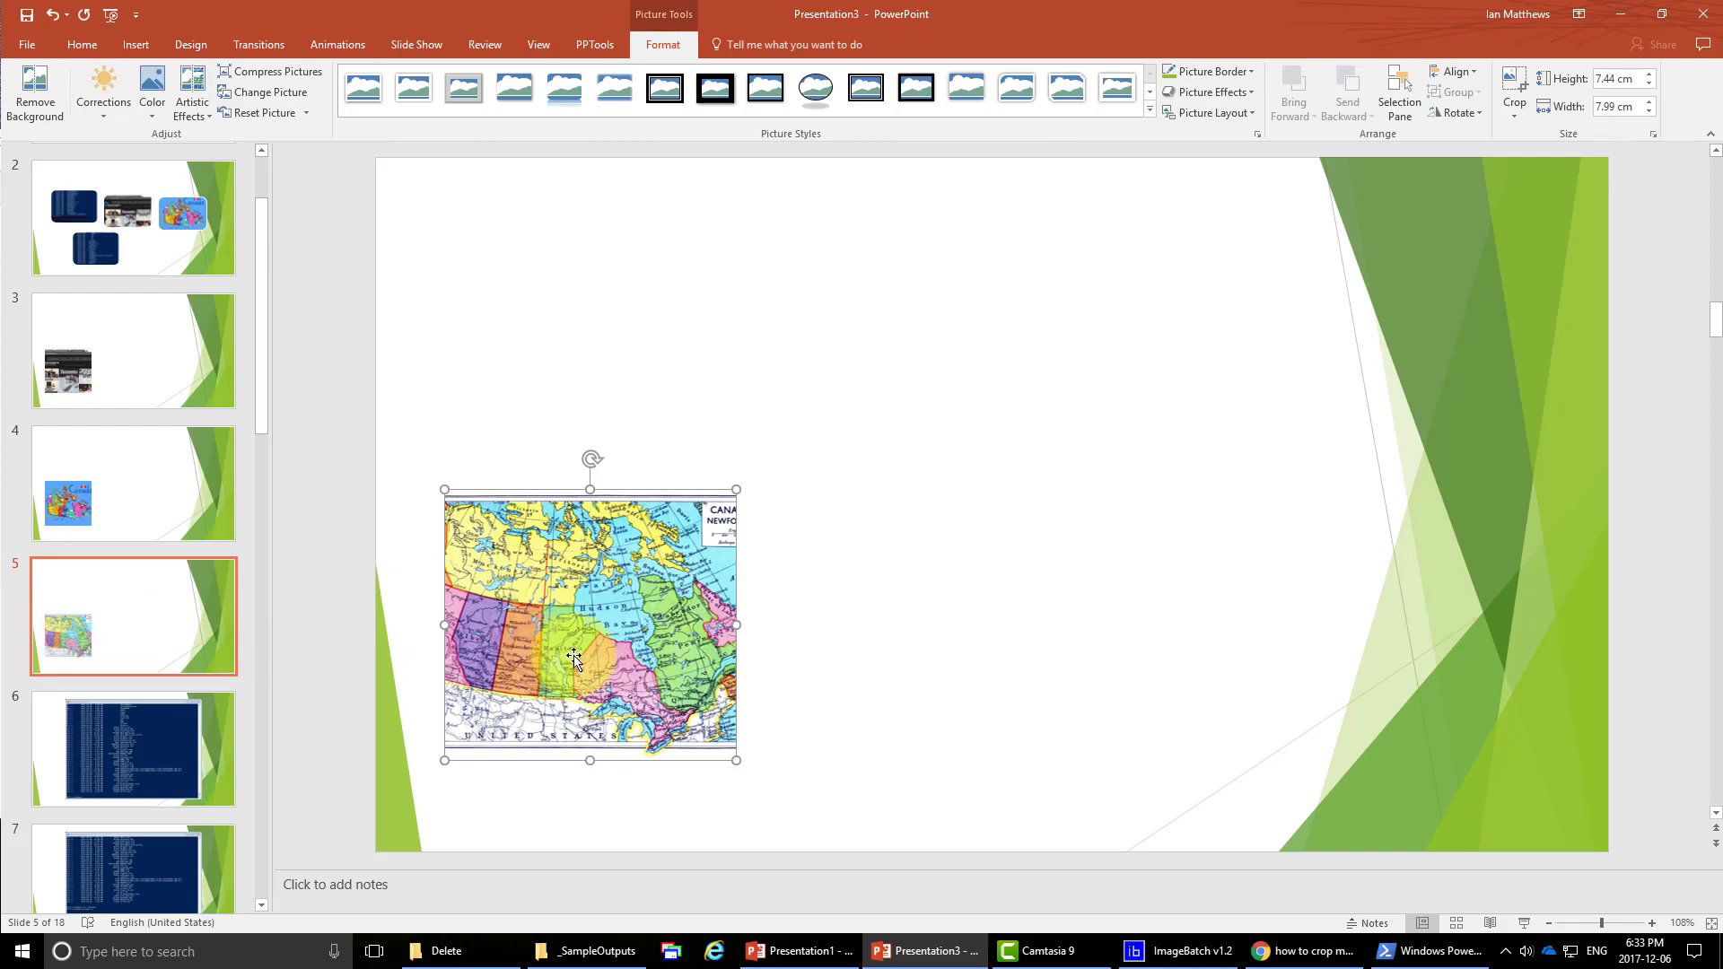
pyautogui.click(105, 494)
pyautogui.click(97, 374)
pyautogui.click(99, 503)
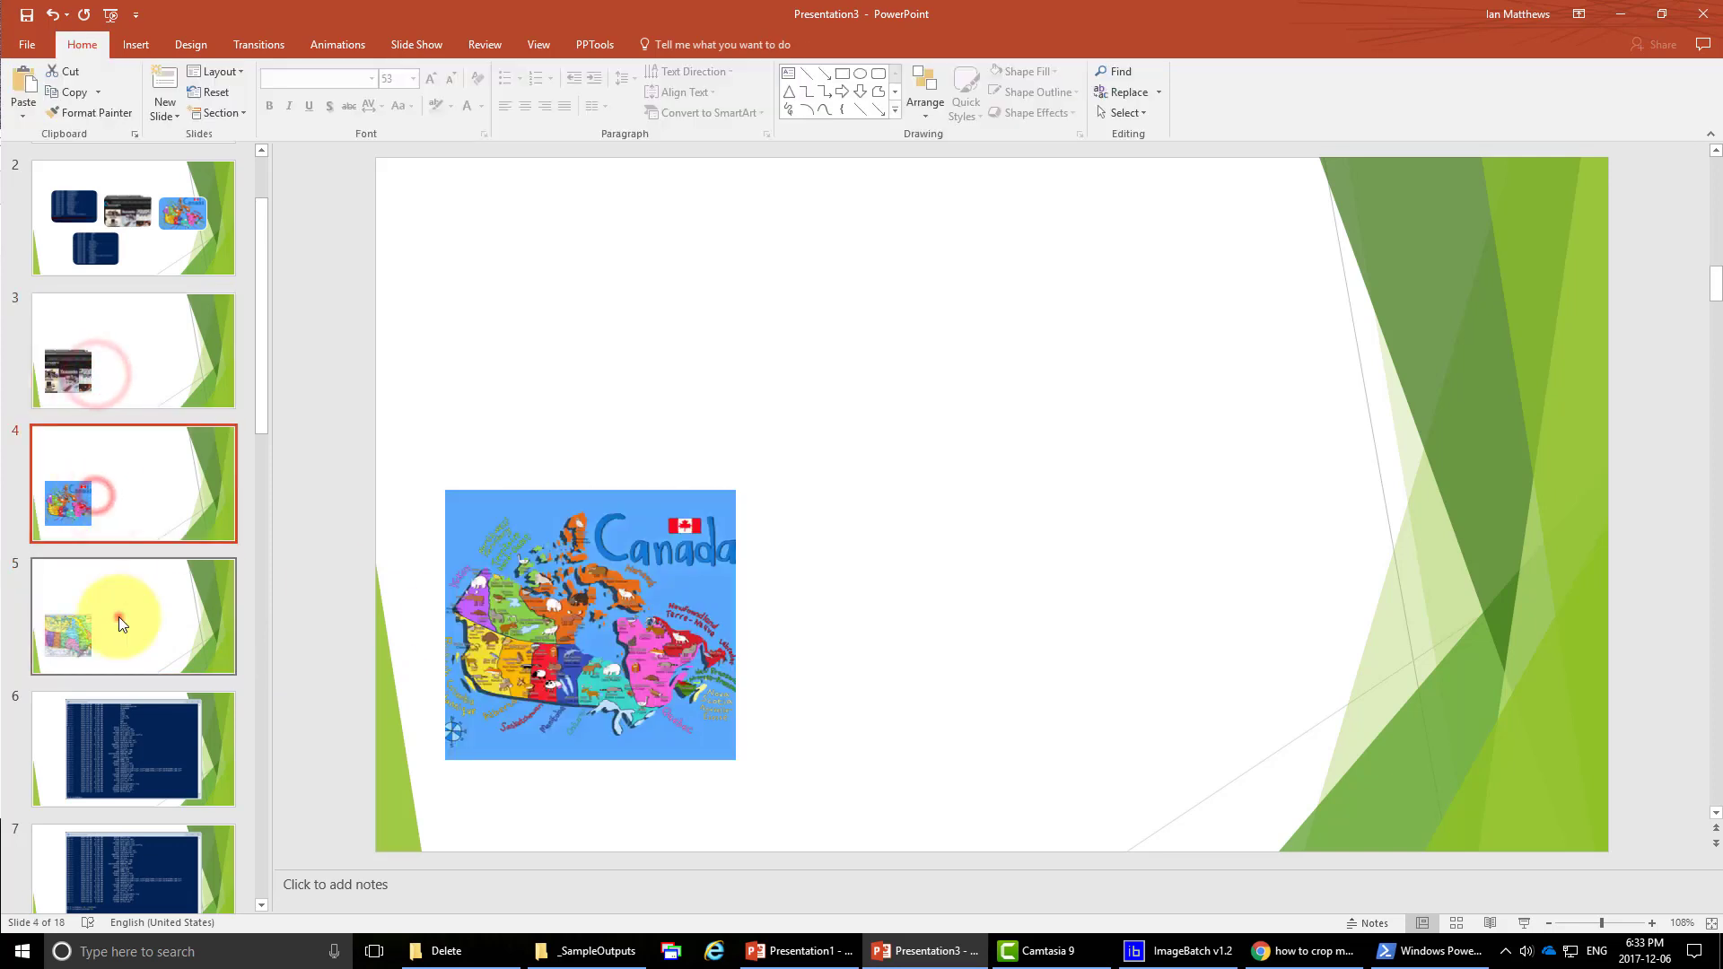
# Display slide 5 to check the political Canada map fills its picture placeholder.
pyautogui.click(118, 617)
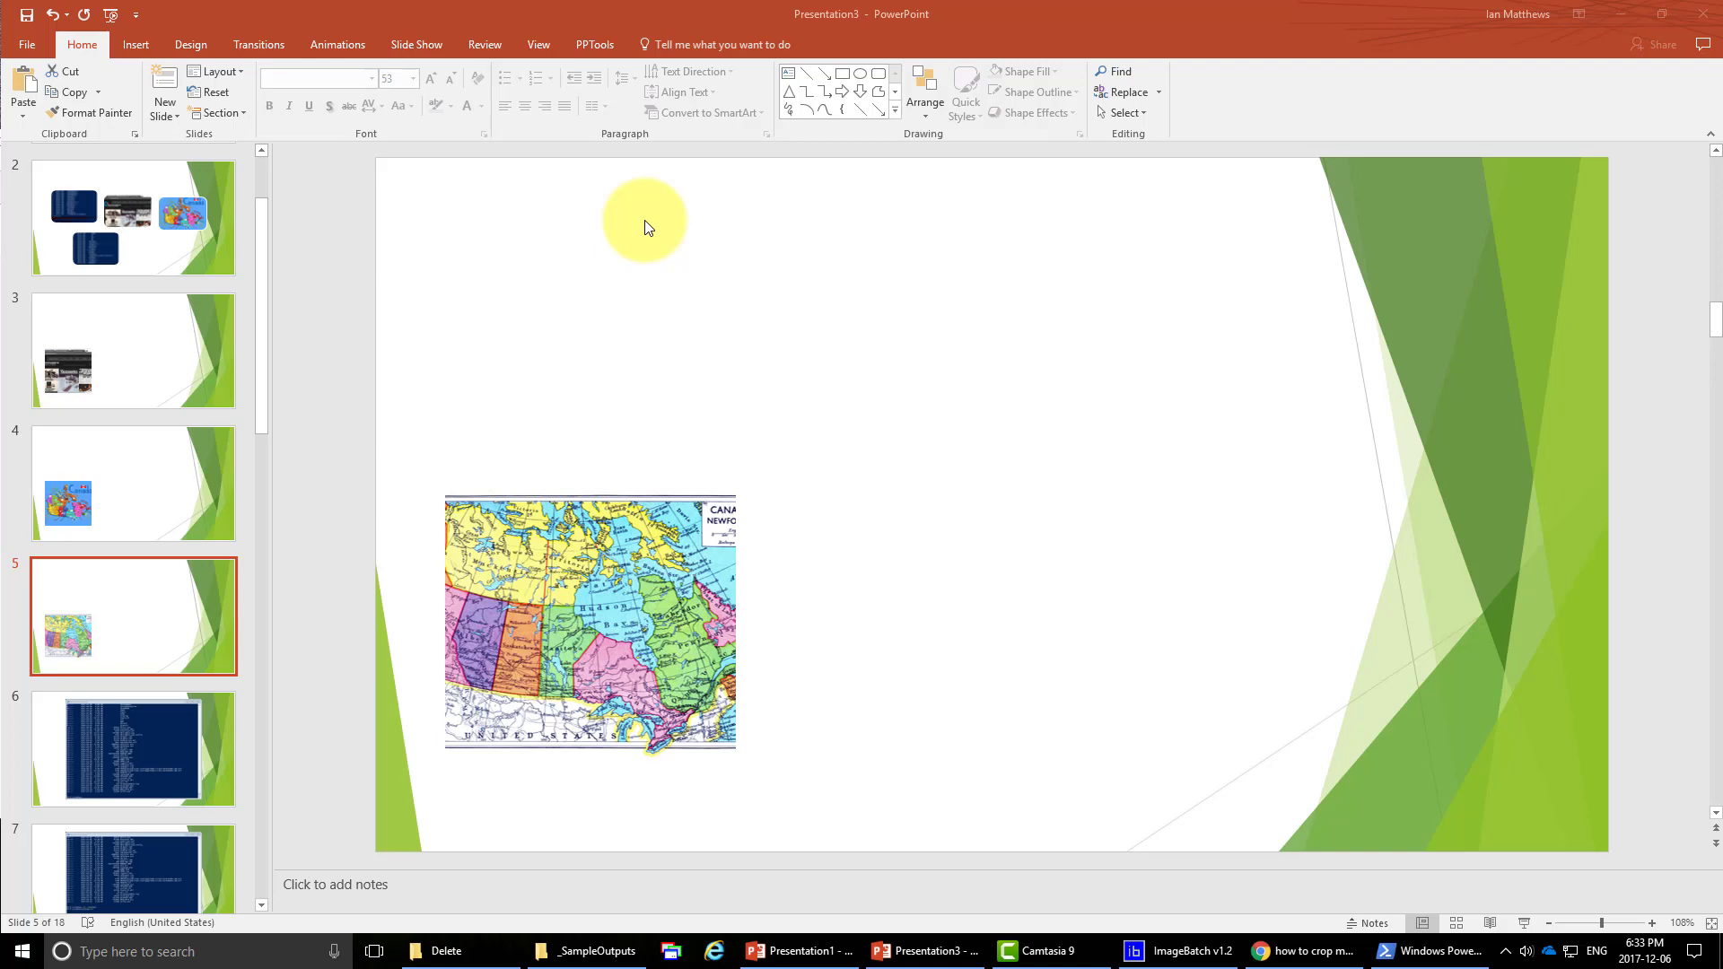
# In Chrome, open the PPTools Free PPTools Add-ins page listing THOR - The Hammer.
pyautogui.hotkey('alt', 'Tab')
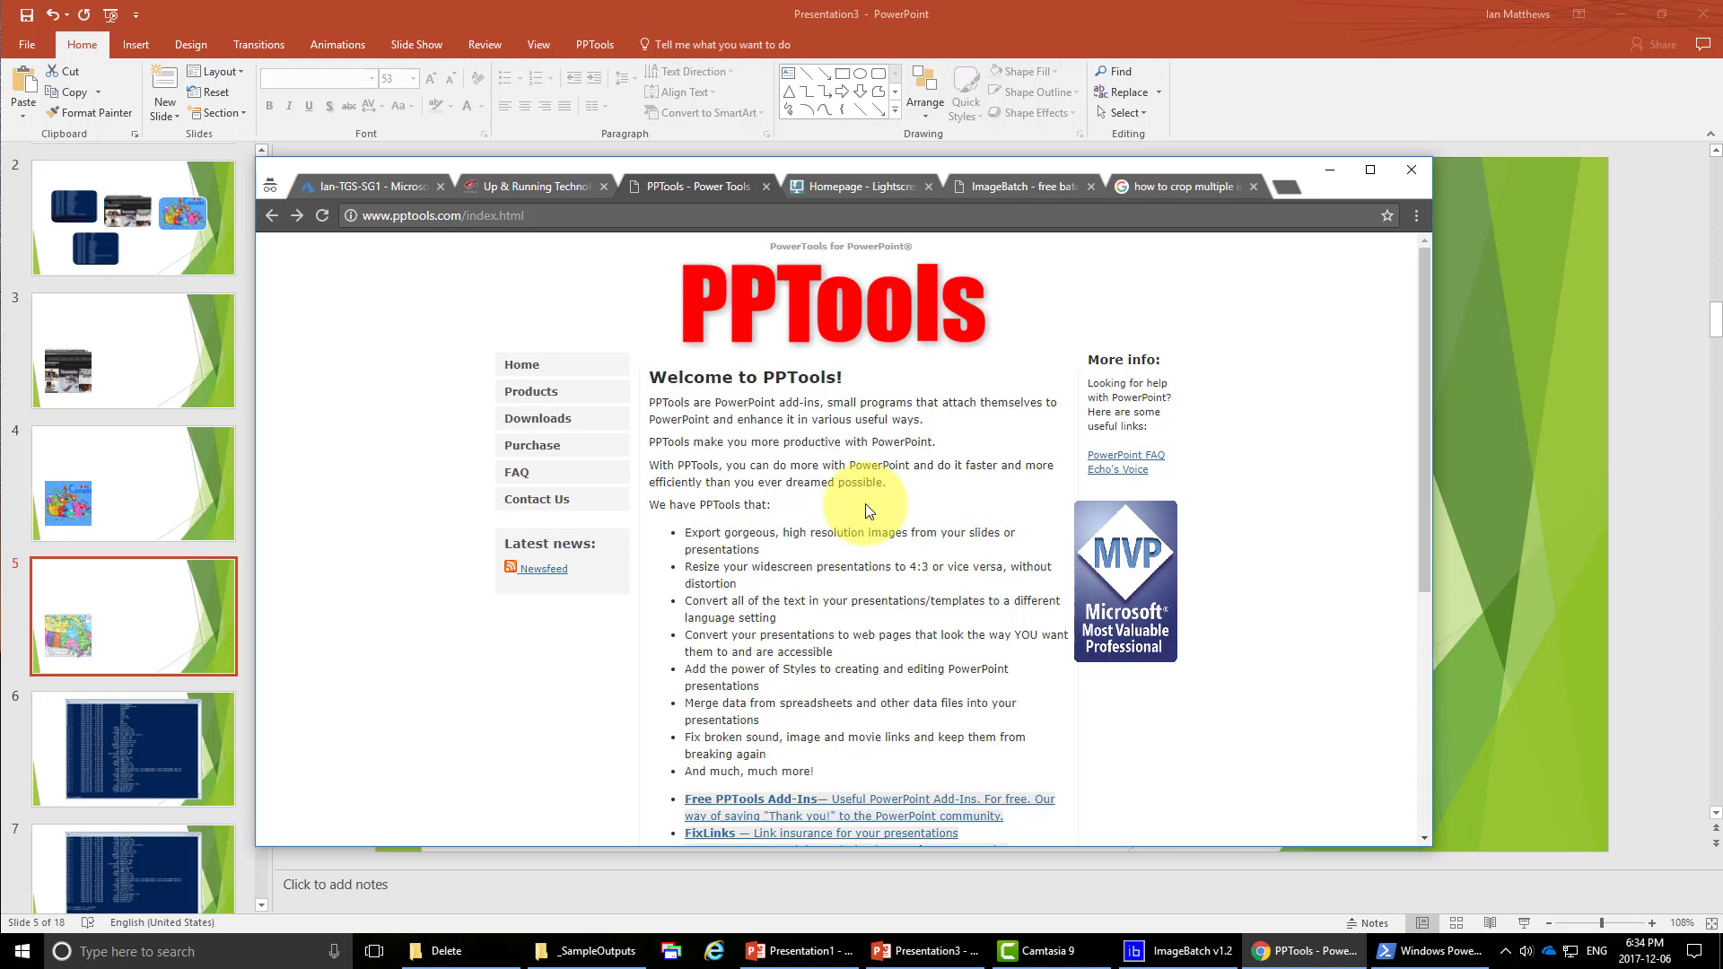
pyautogui.scroll(-3, 865, 524)
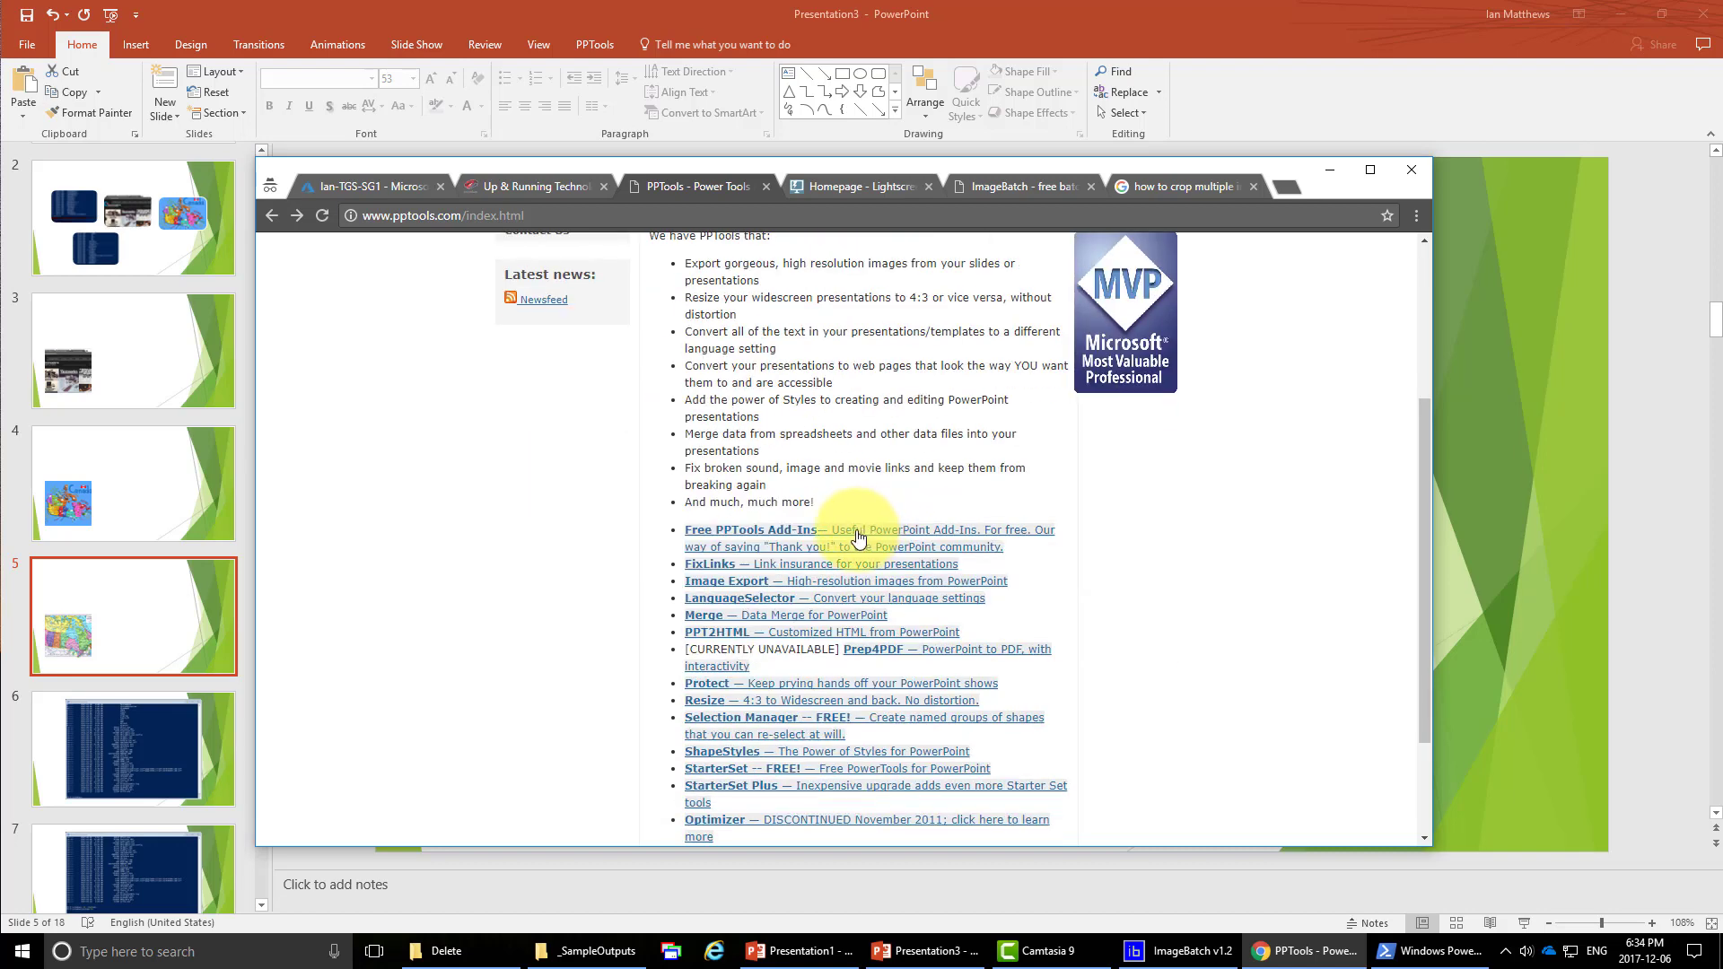
pyautogui.click(859, 535)
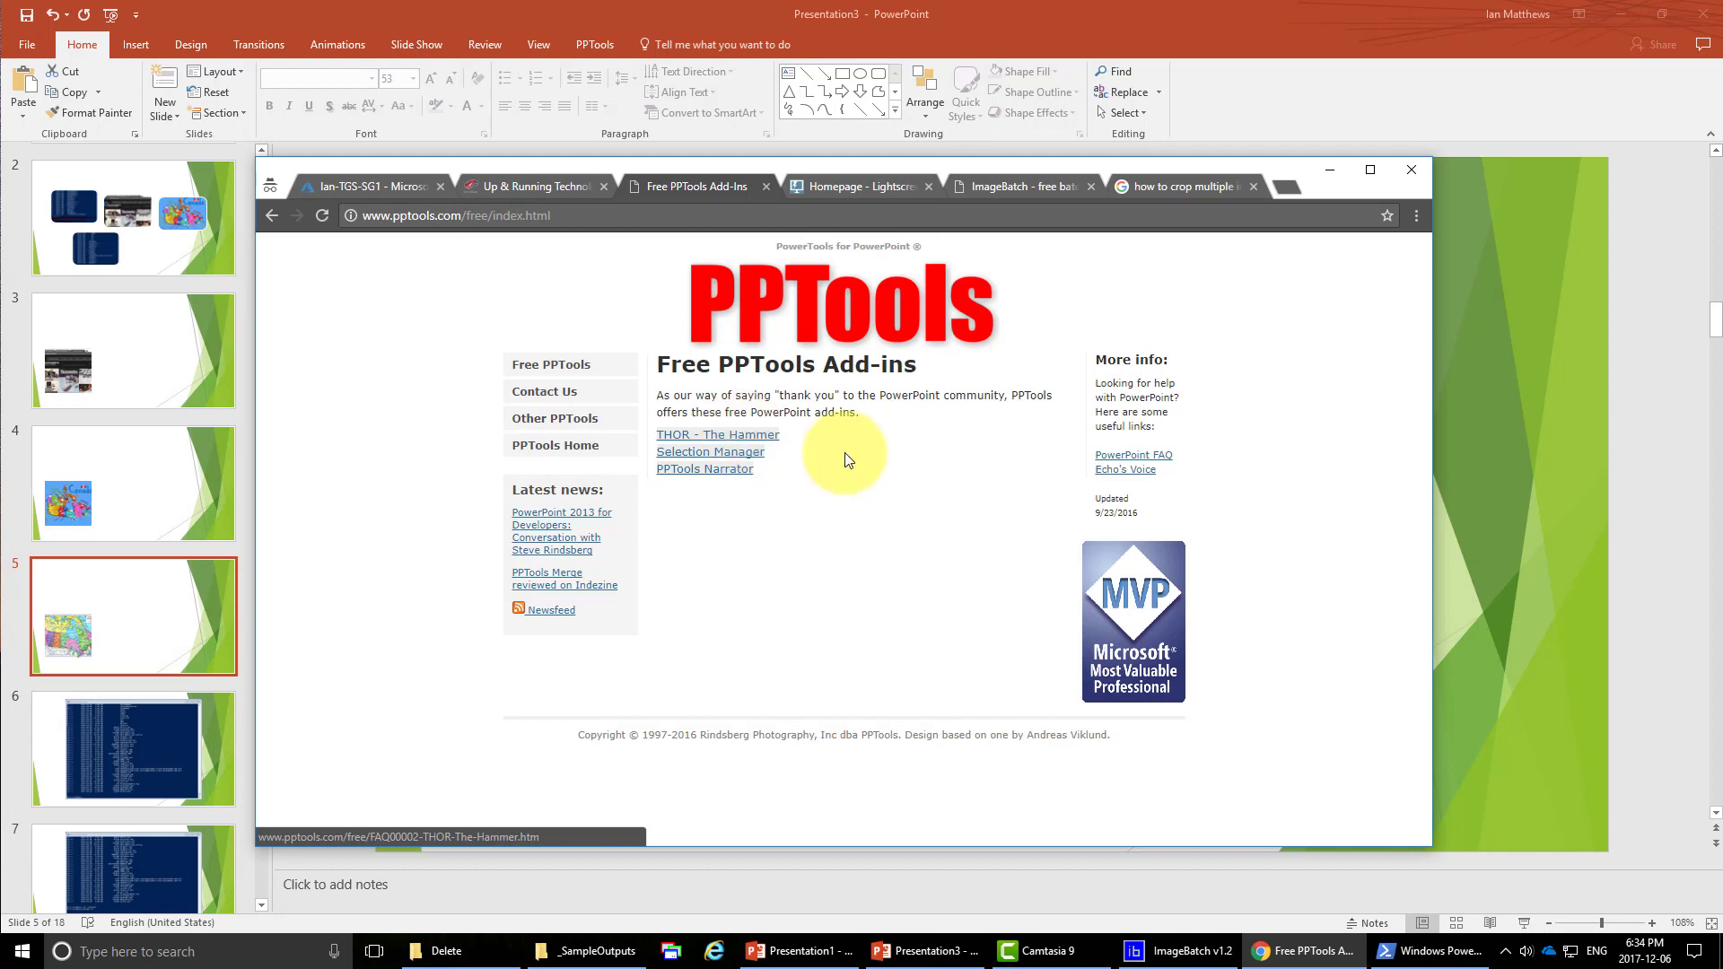
# Shrink and centre slide 6's PowerShell screenshot, then shrink slide 7's into the top-right corner.
pyautogui.click(1328, 169)
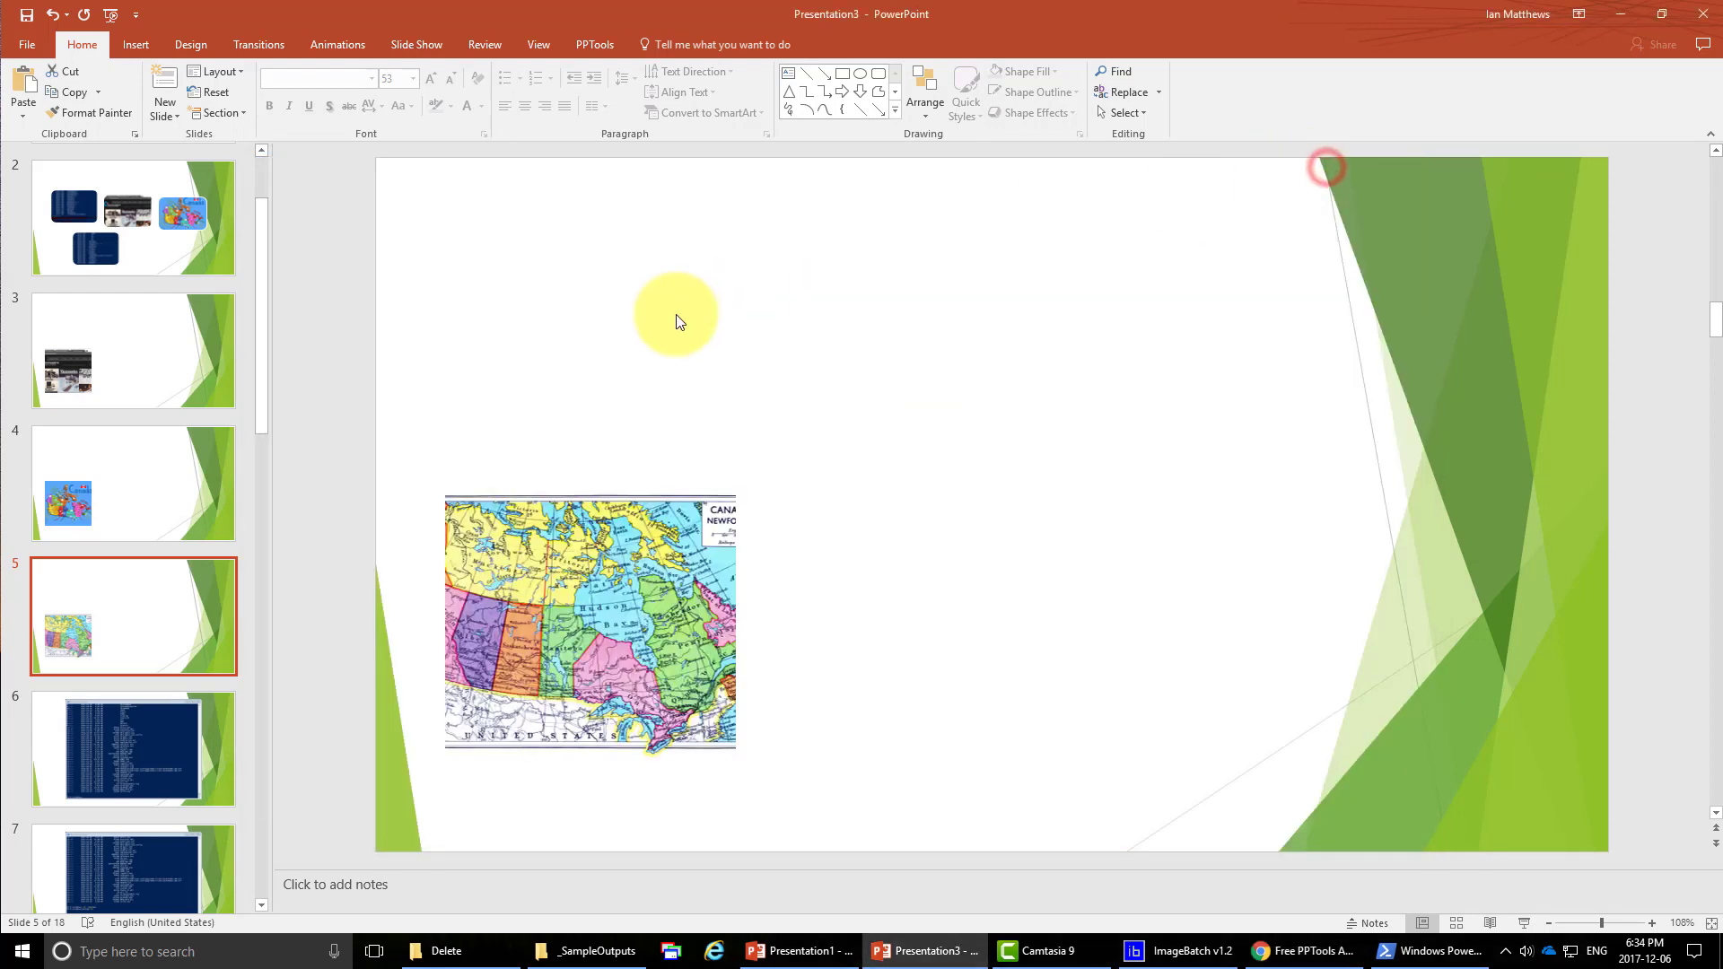
pyautogui.click(595, 45)
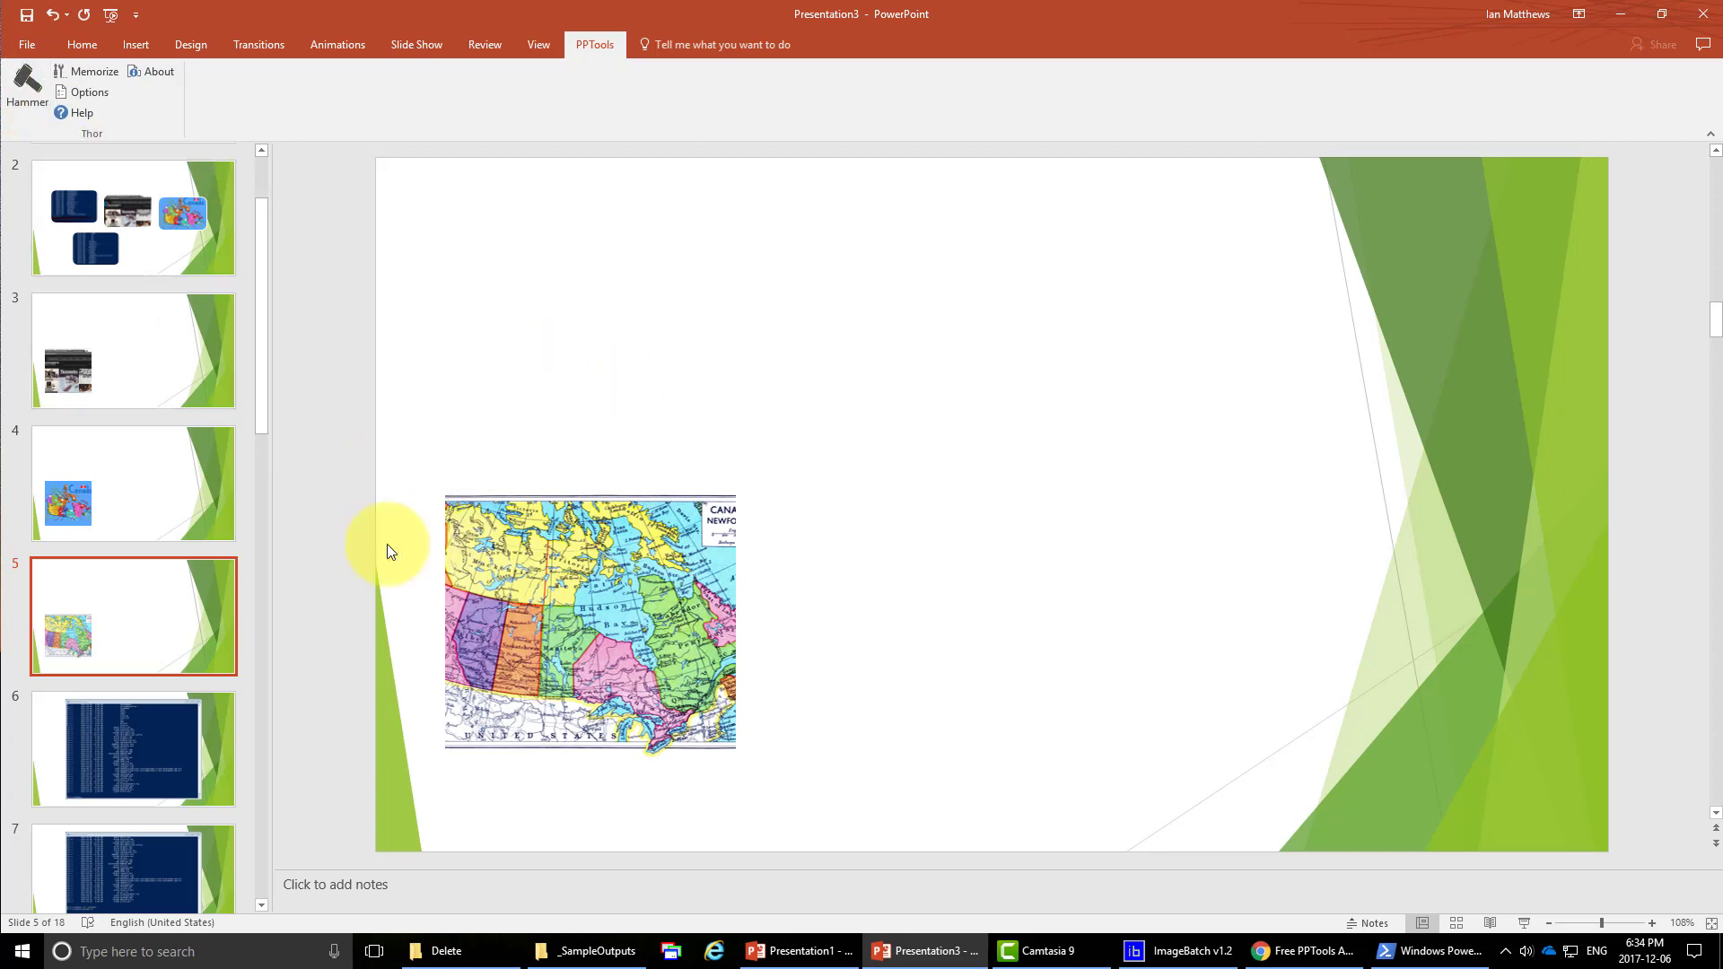
pyautogui.click(124, 782)
pyautogui.click(824, 572)
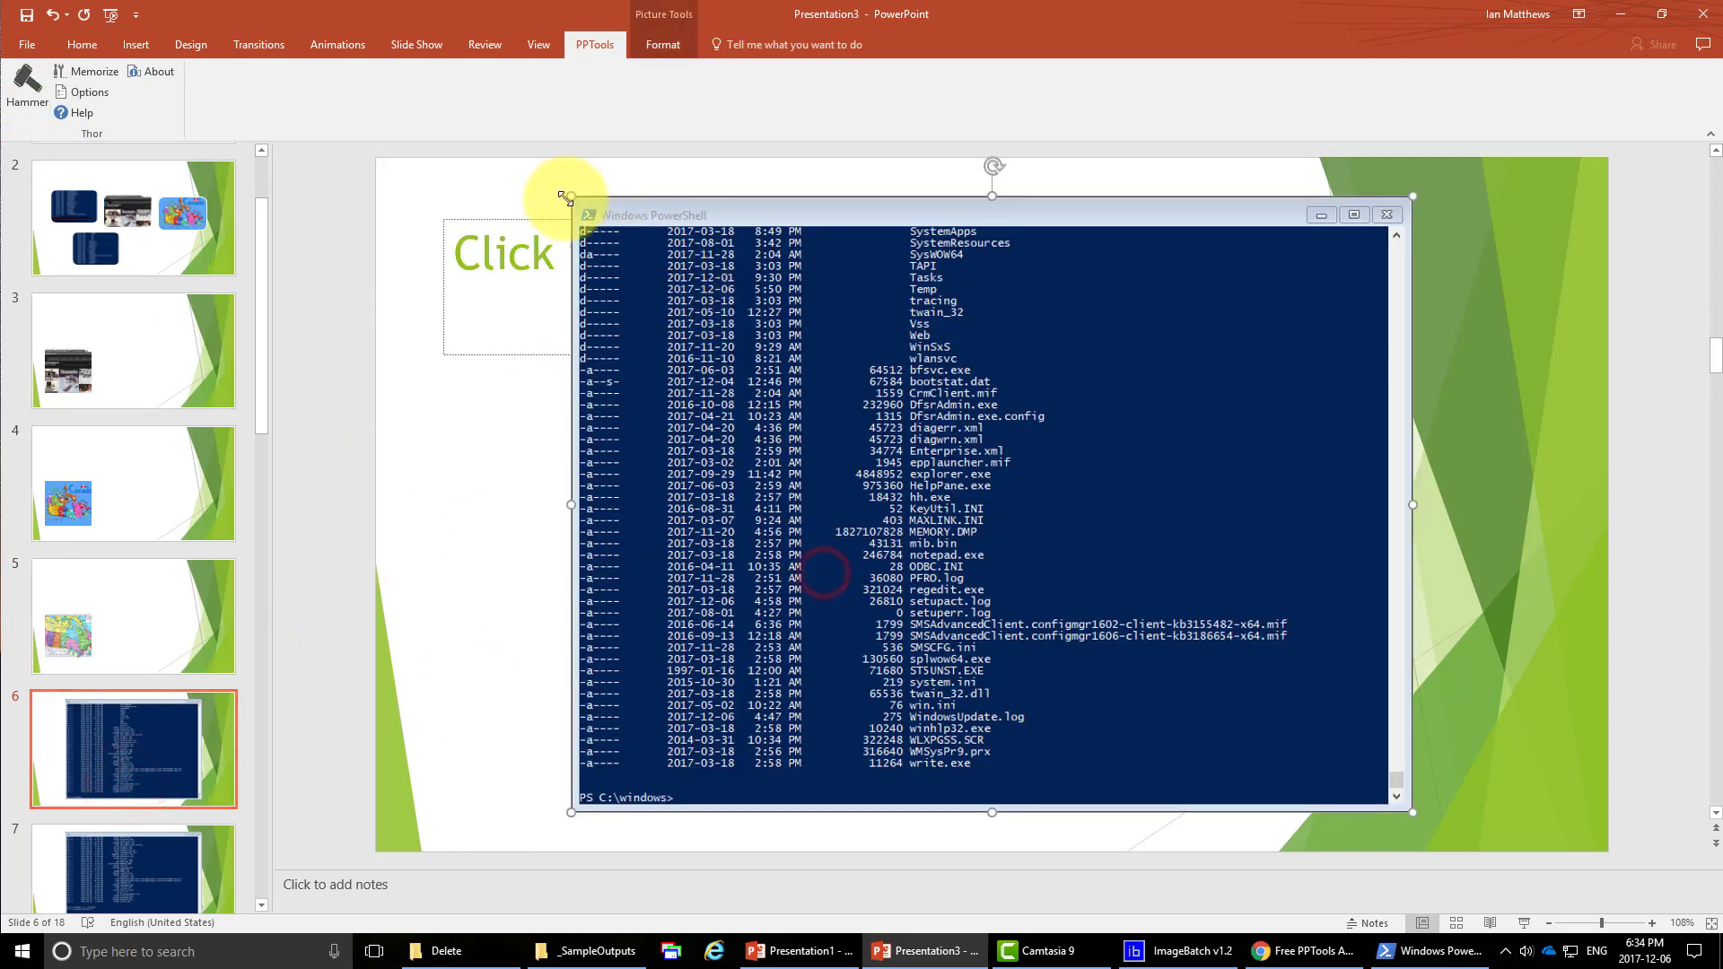
pyautogui.moveTo(565, 198); pyautogui.dragTo(969, 487)
pyautogui.moveTo(1128, 697); pyautogui.dragTo(786, 613)
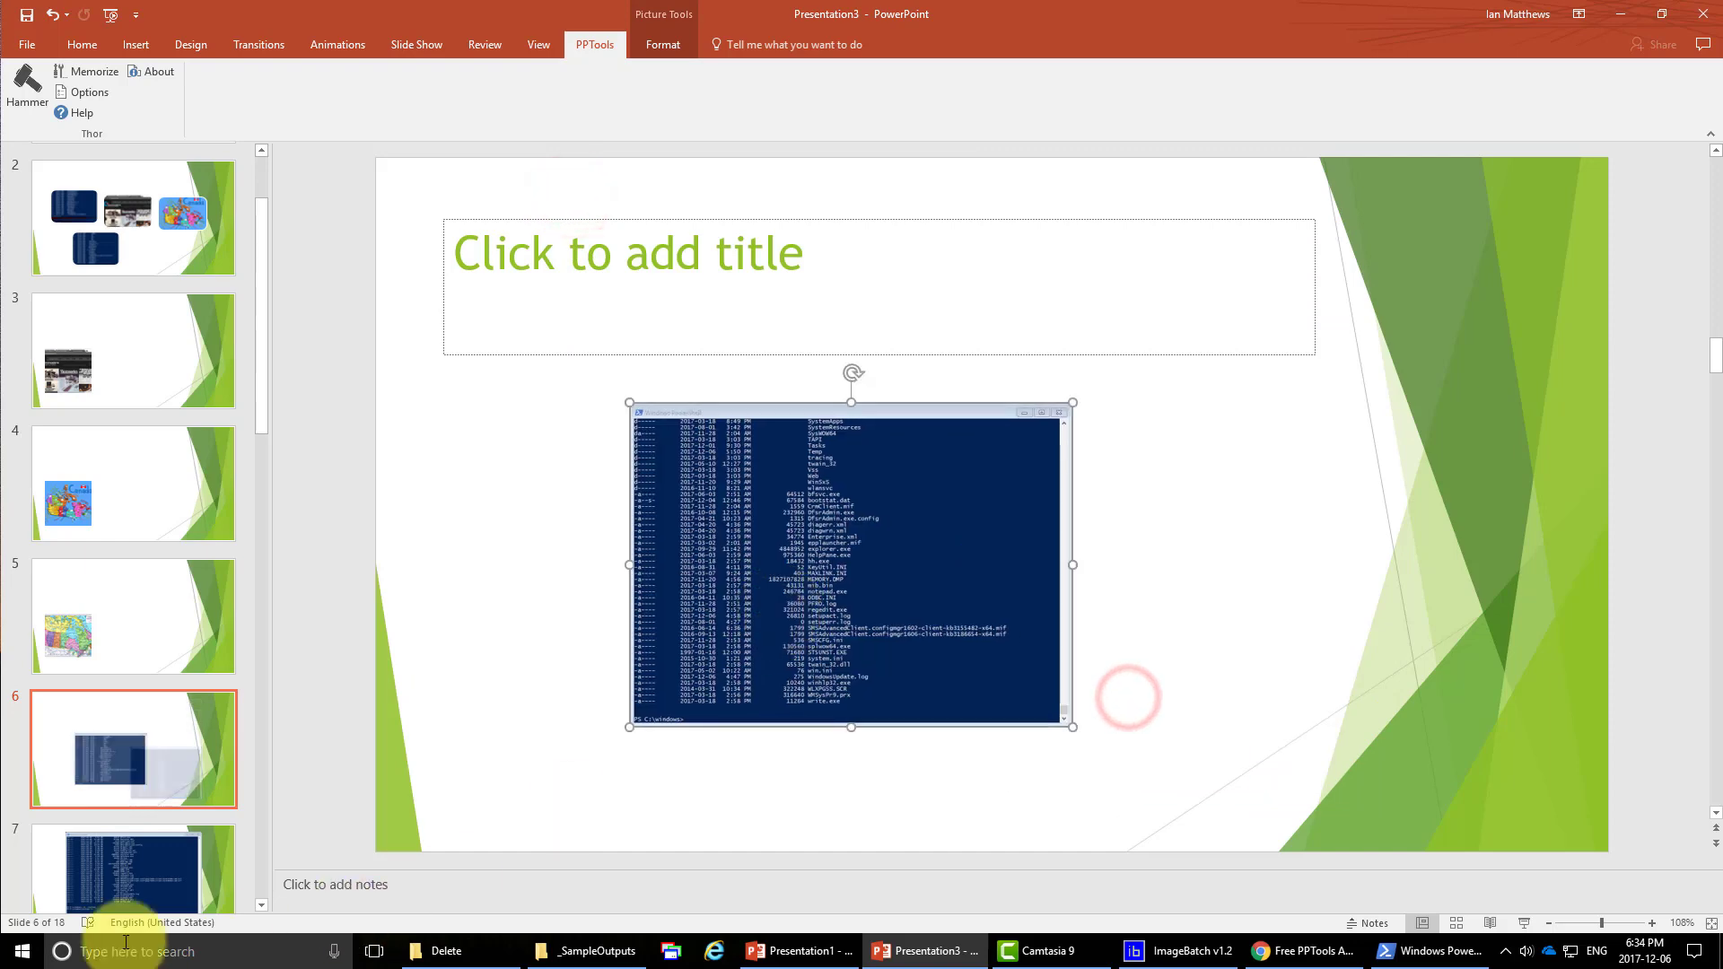
pyautogui.click(152, 876)
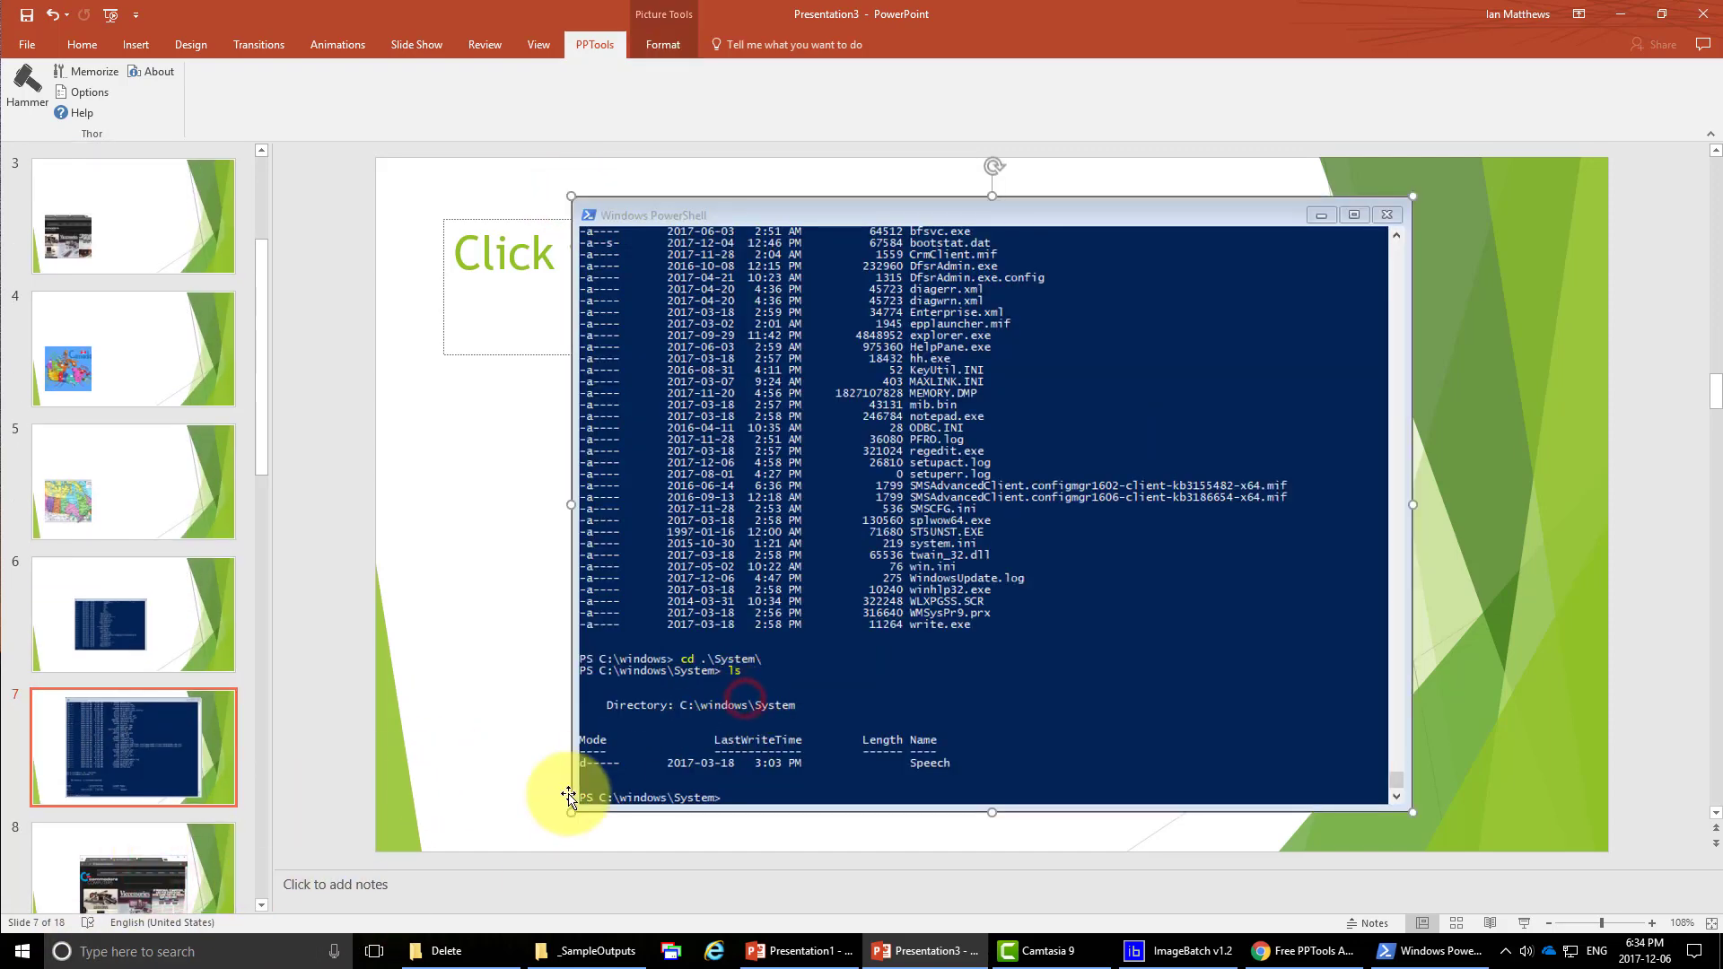
pyautogui.moveTo(569, 797); pyautogui.dragTo(1536, 240)
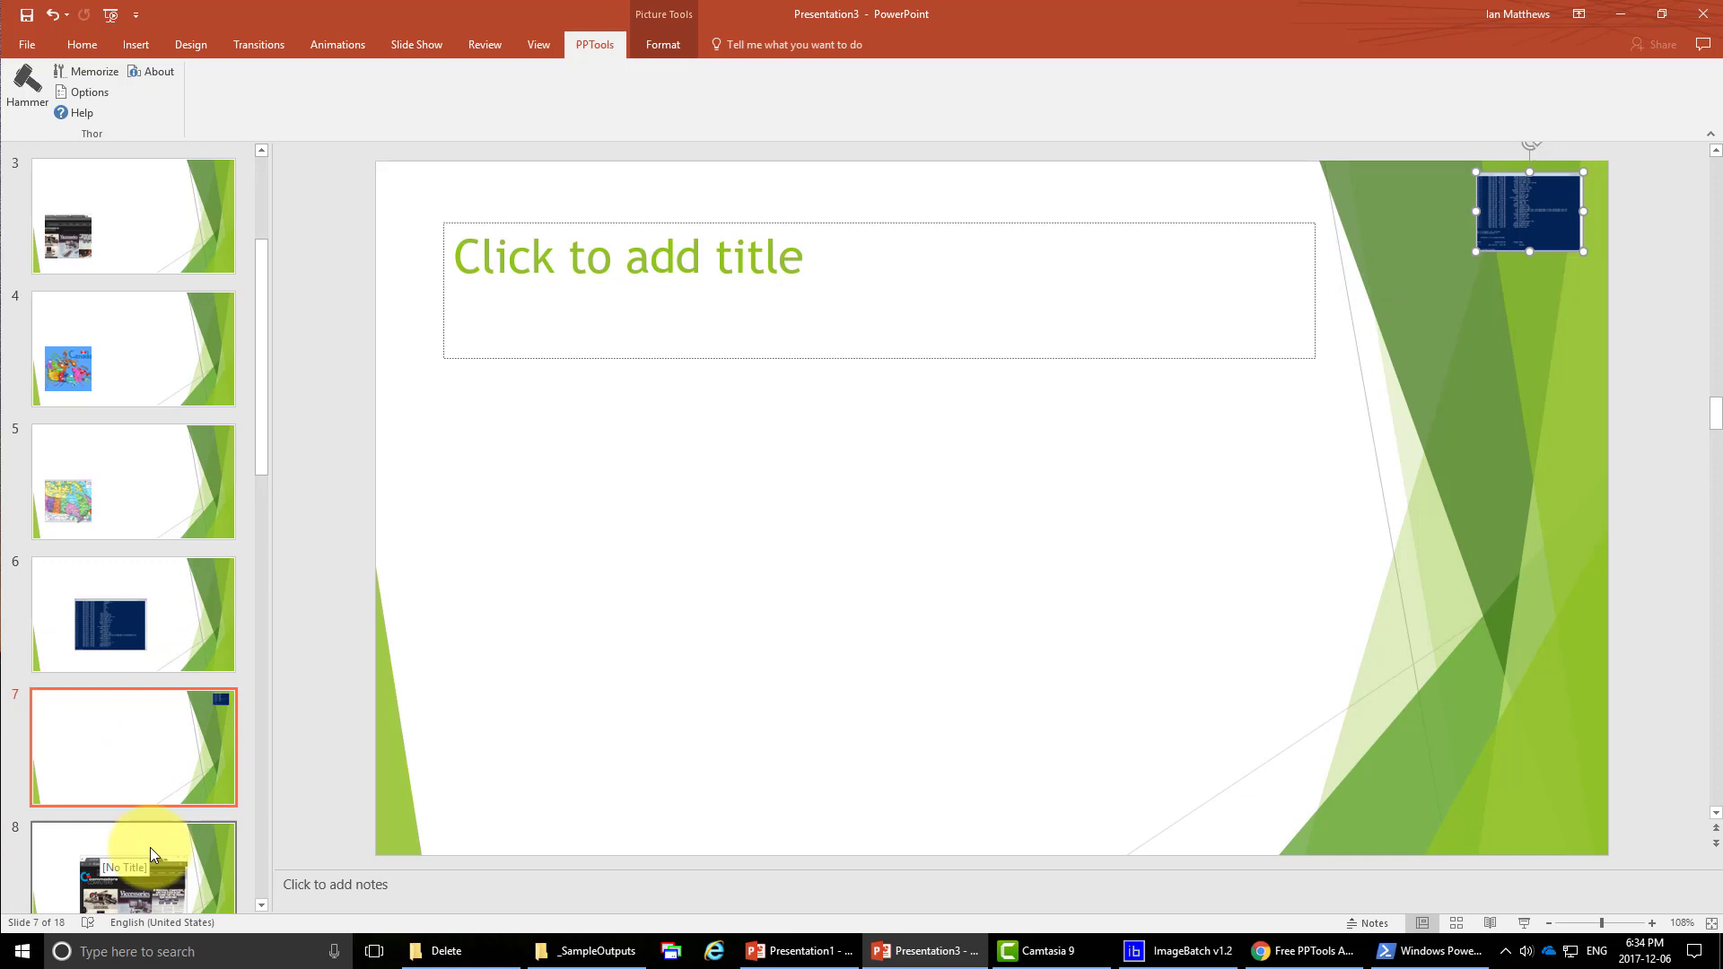
# Have Thor remember the size and position of slide 7's small PowerShell picture.
pyautogui.click(139, 643)
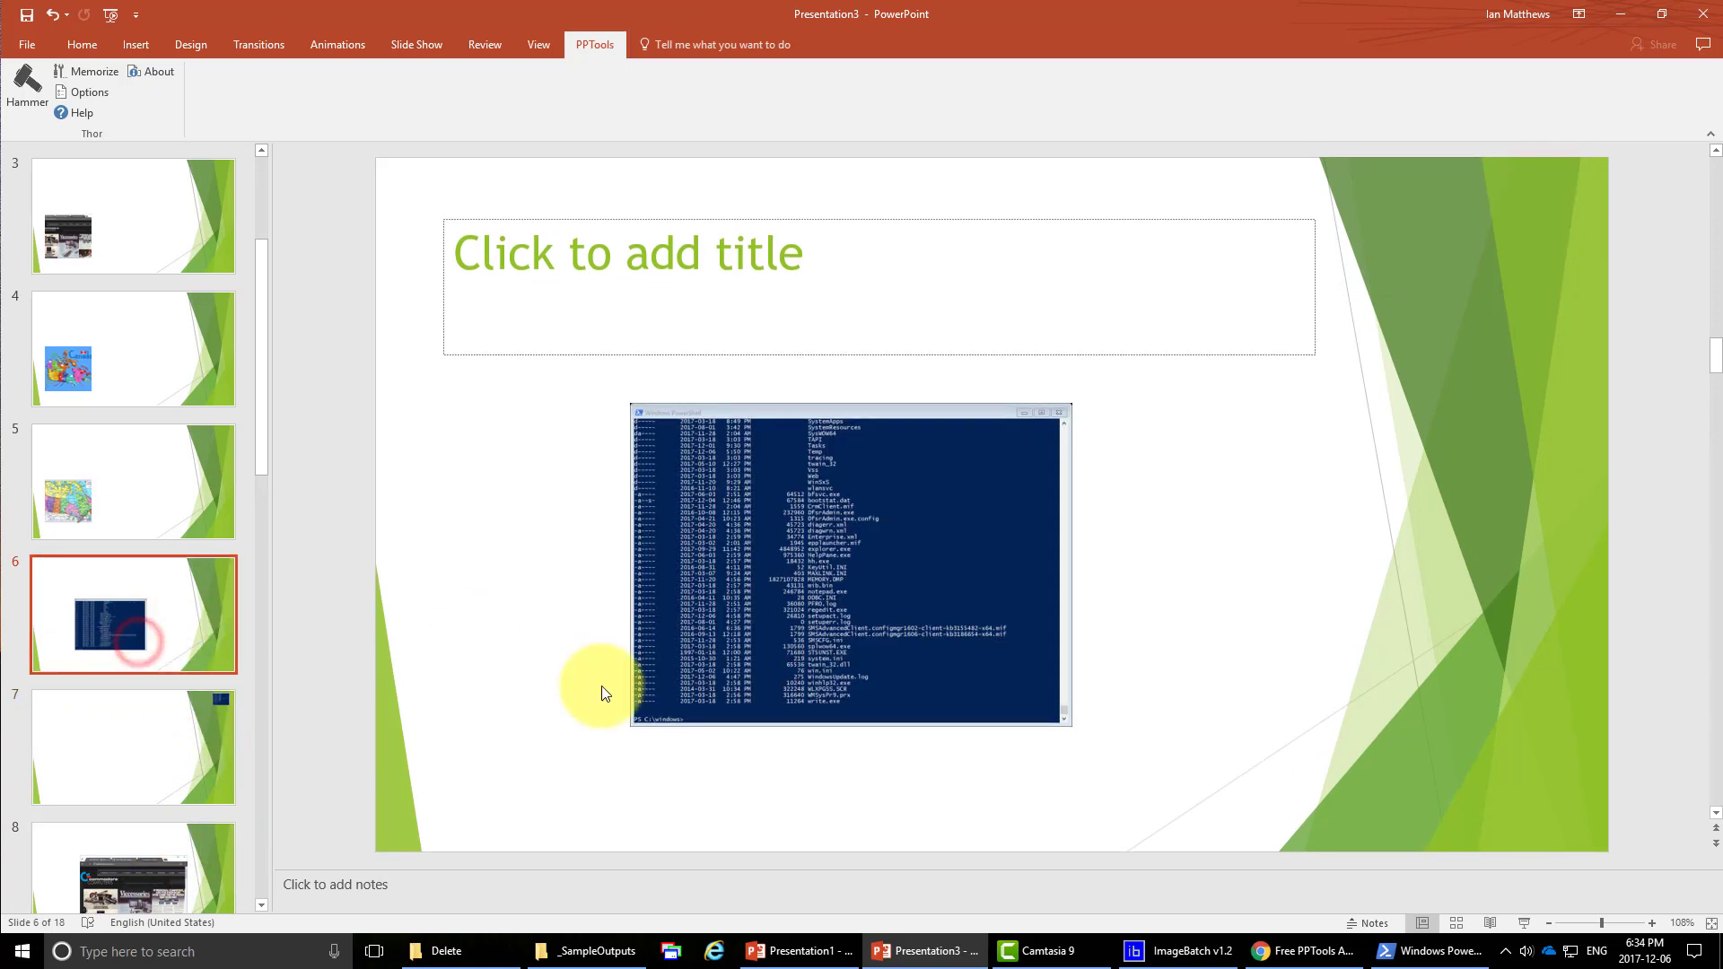
pyautogui.click(187, 741)
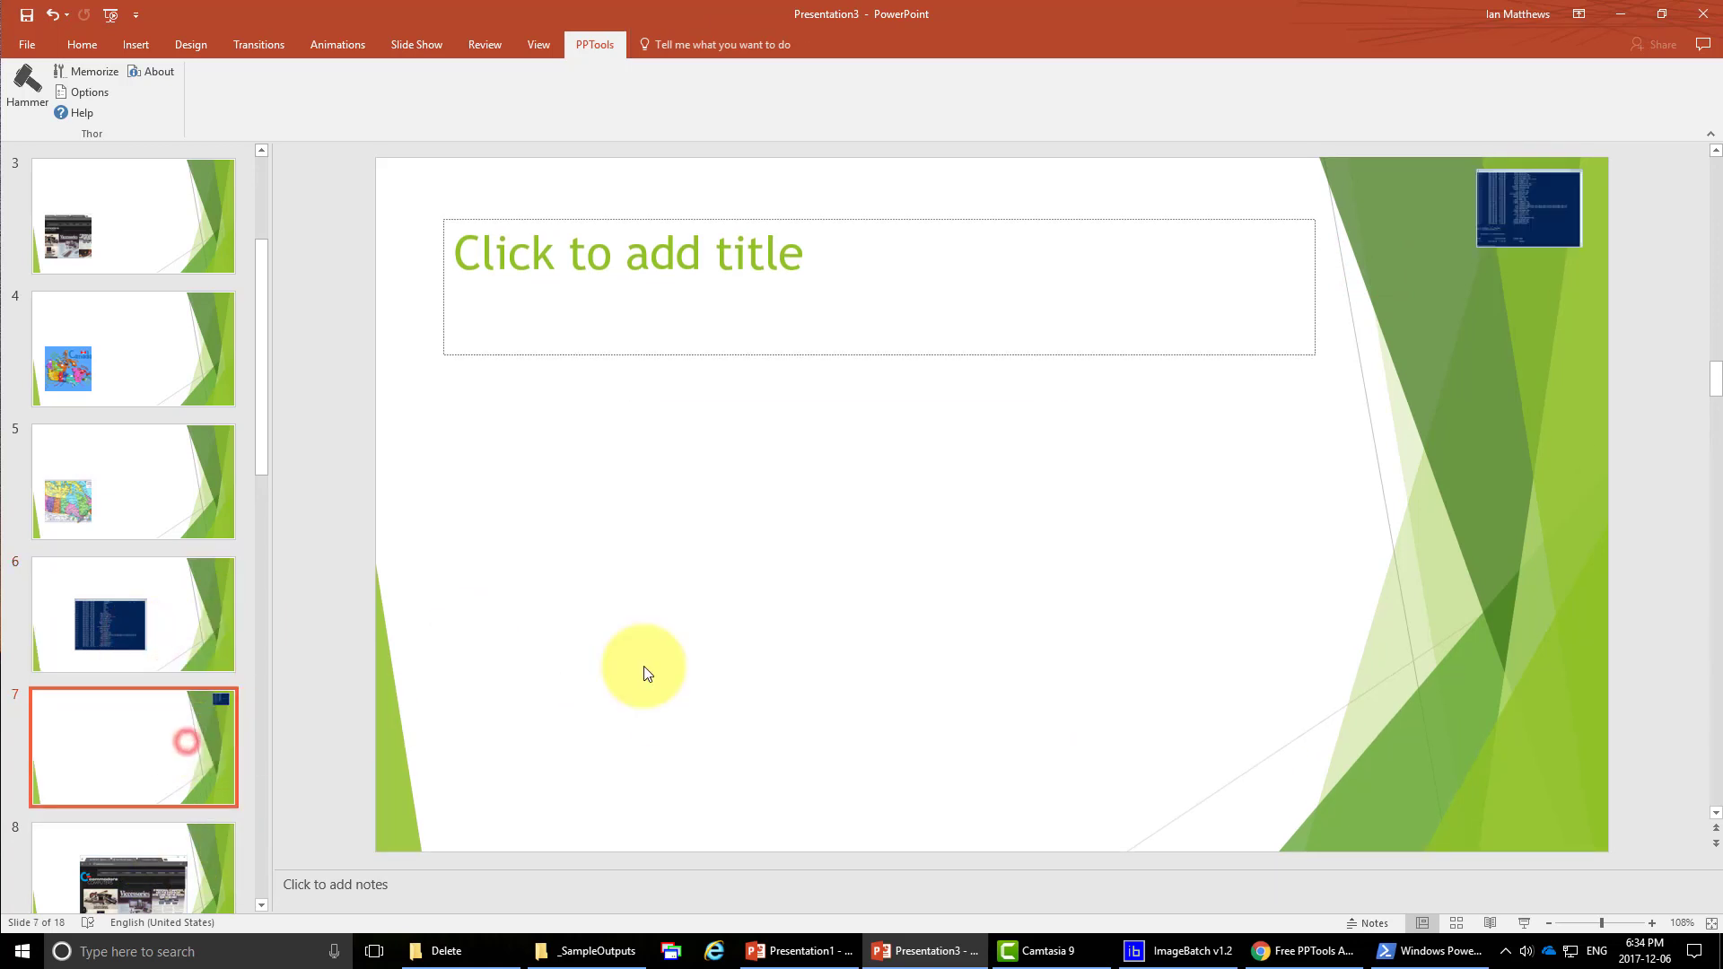
pyautogui.click(1520, 190)
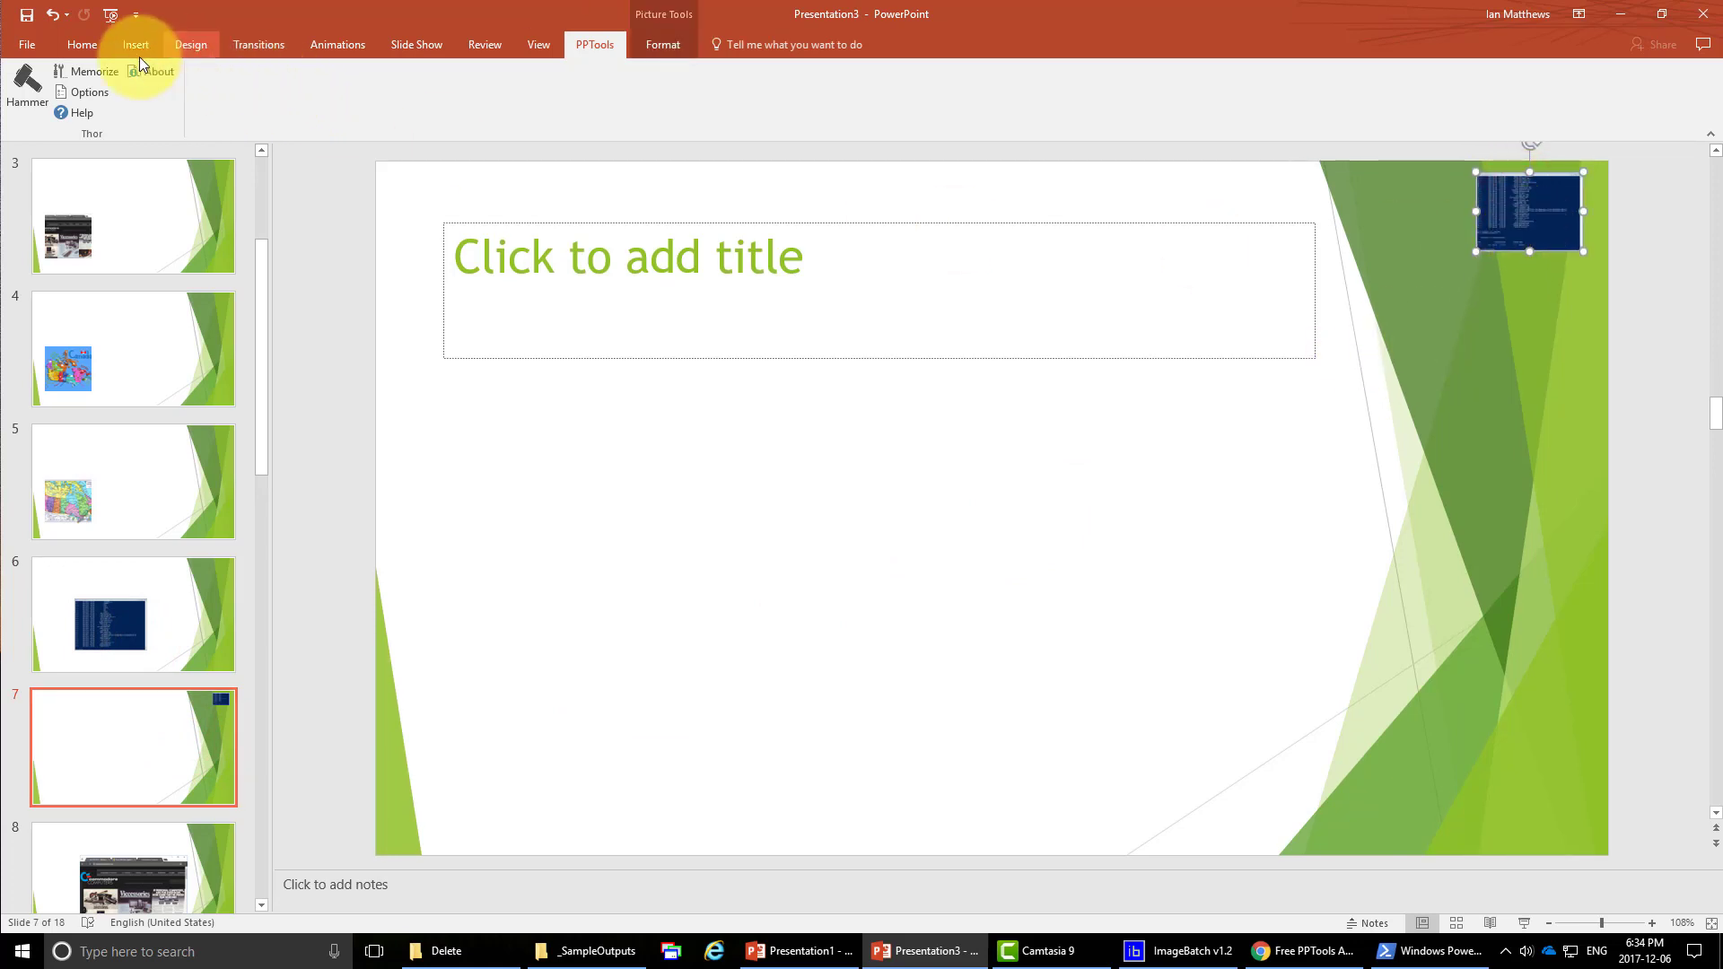
pyautogui.click(79, 72)
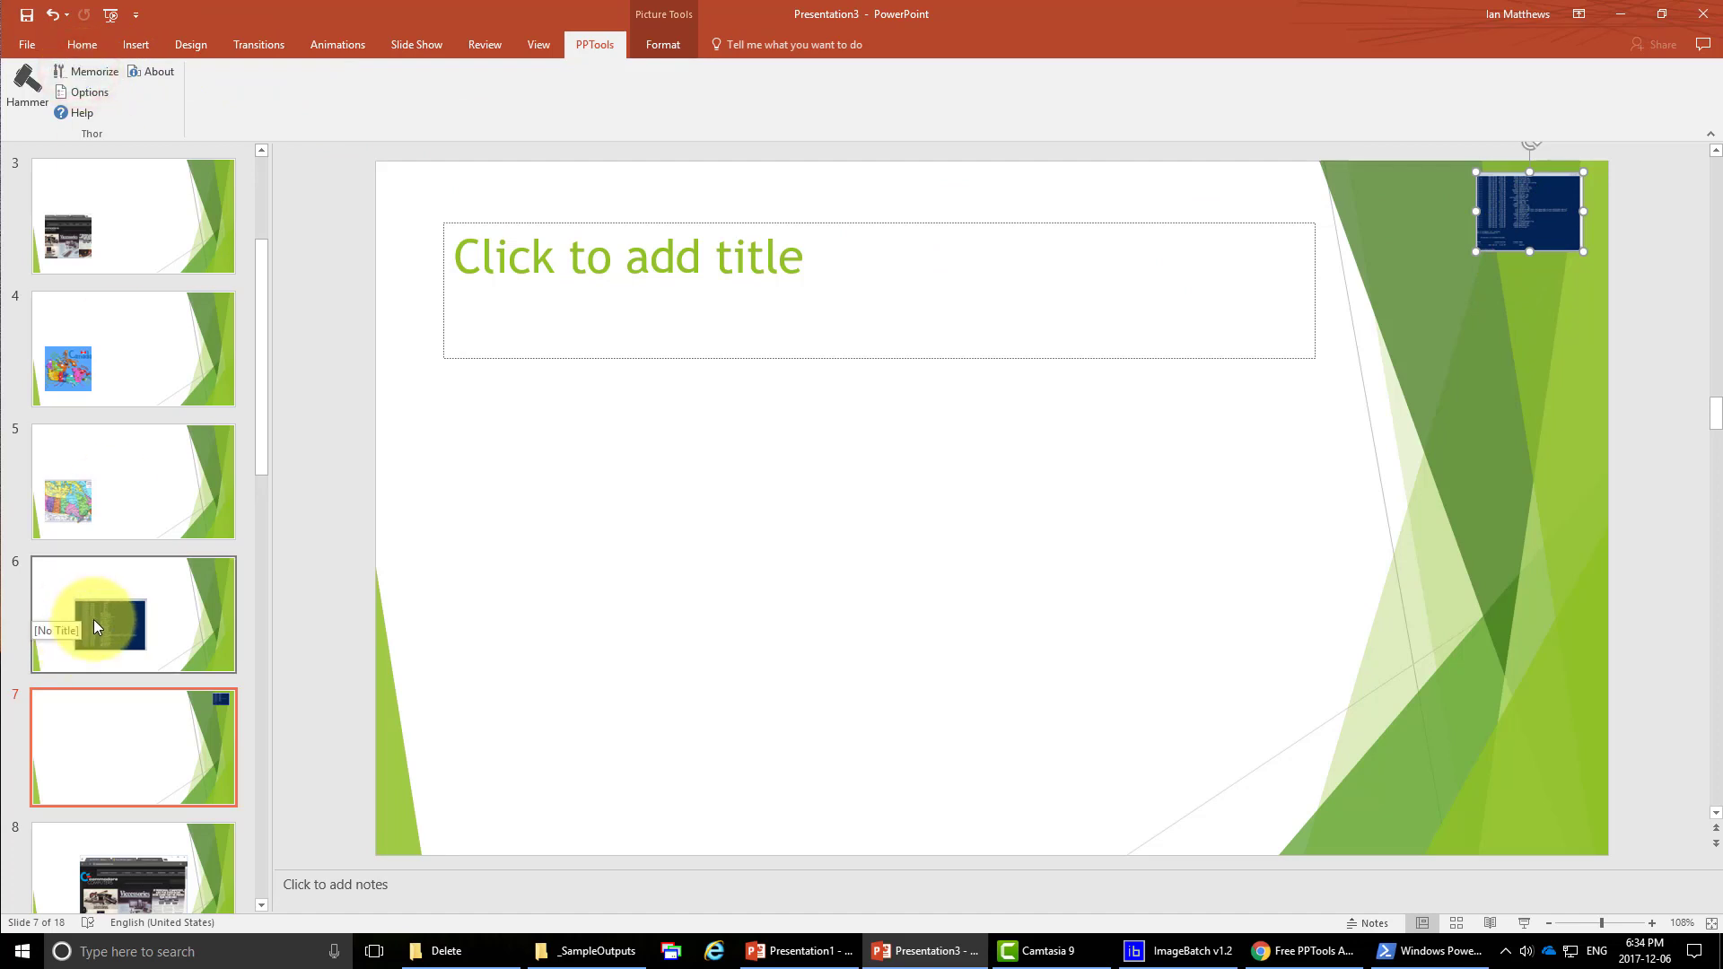
# Apply the remembered top-right size and position to slide 6's PowerShell picture.
pyautogui.click(94, 619)
pyautogui.click(27, 83)
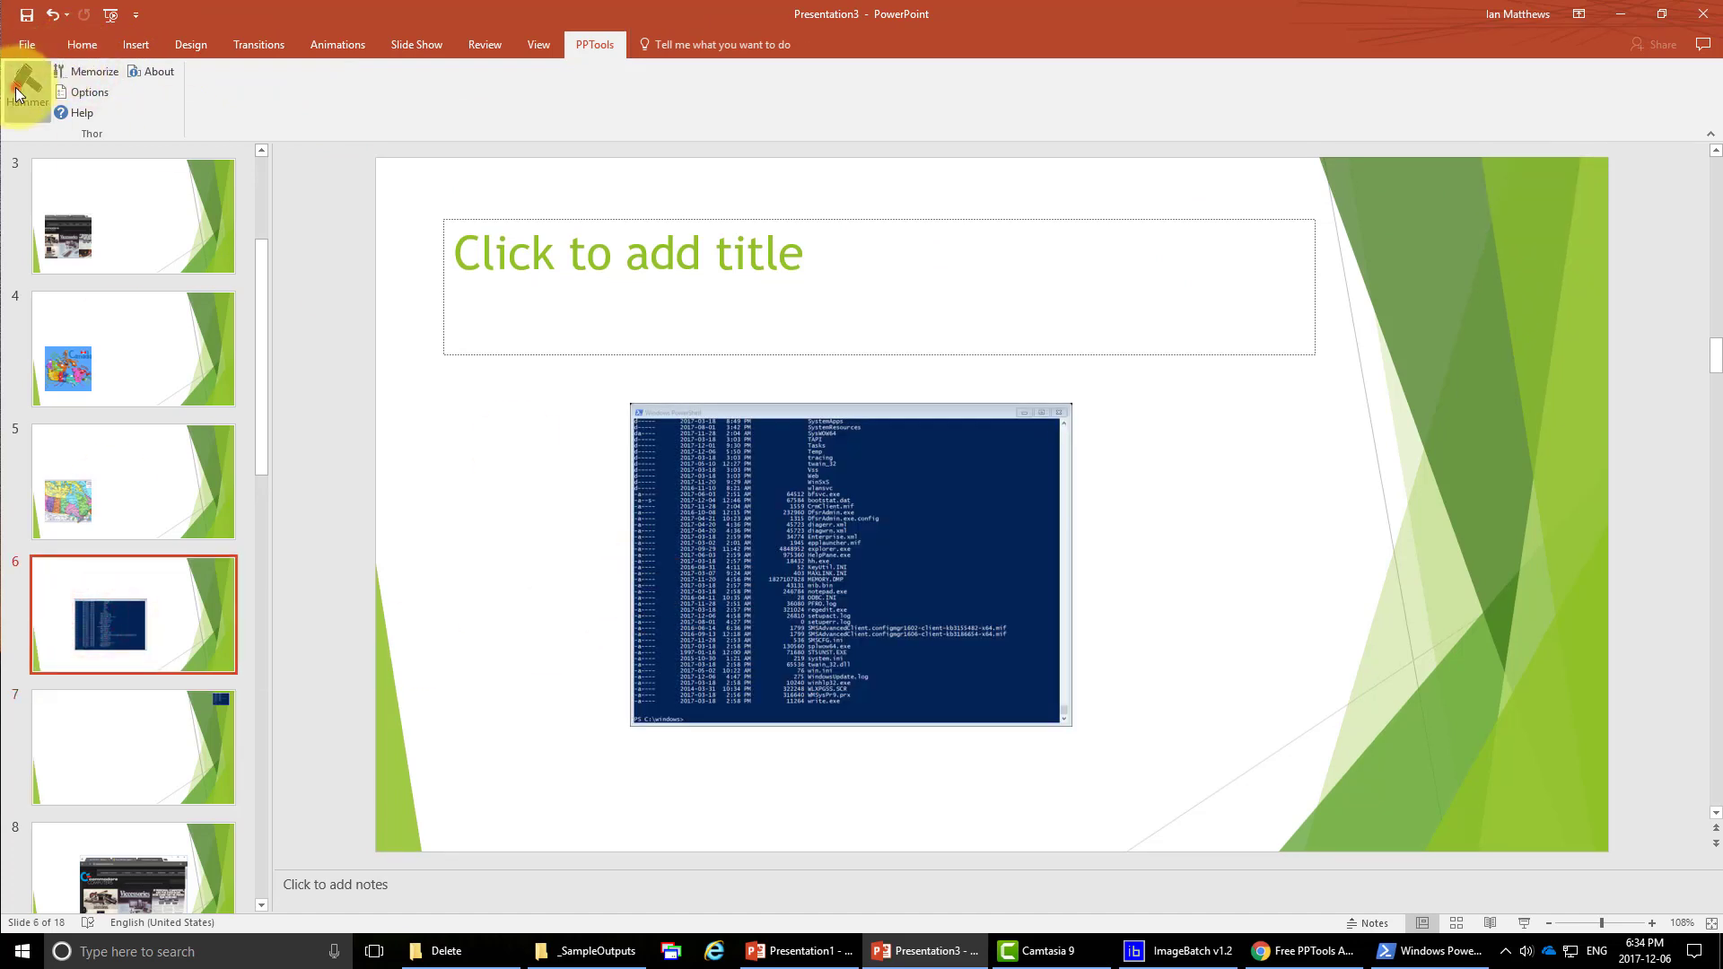
pyautogui.click(960, 535)
pyautogui.click(885, 558)
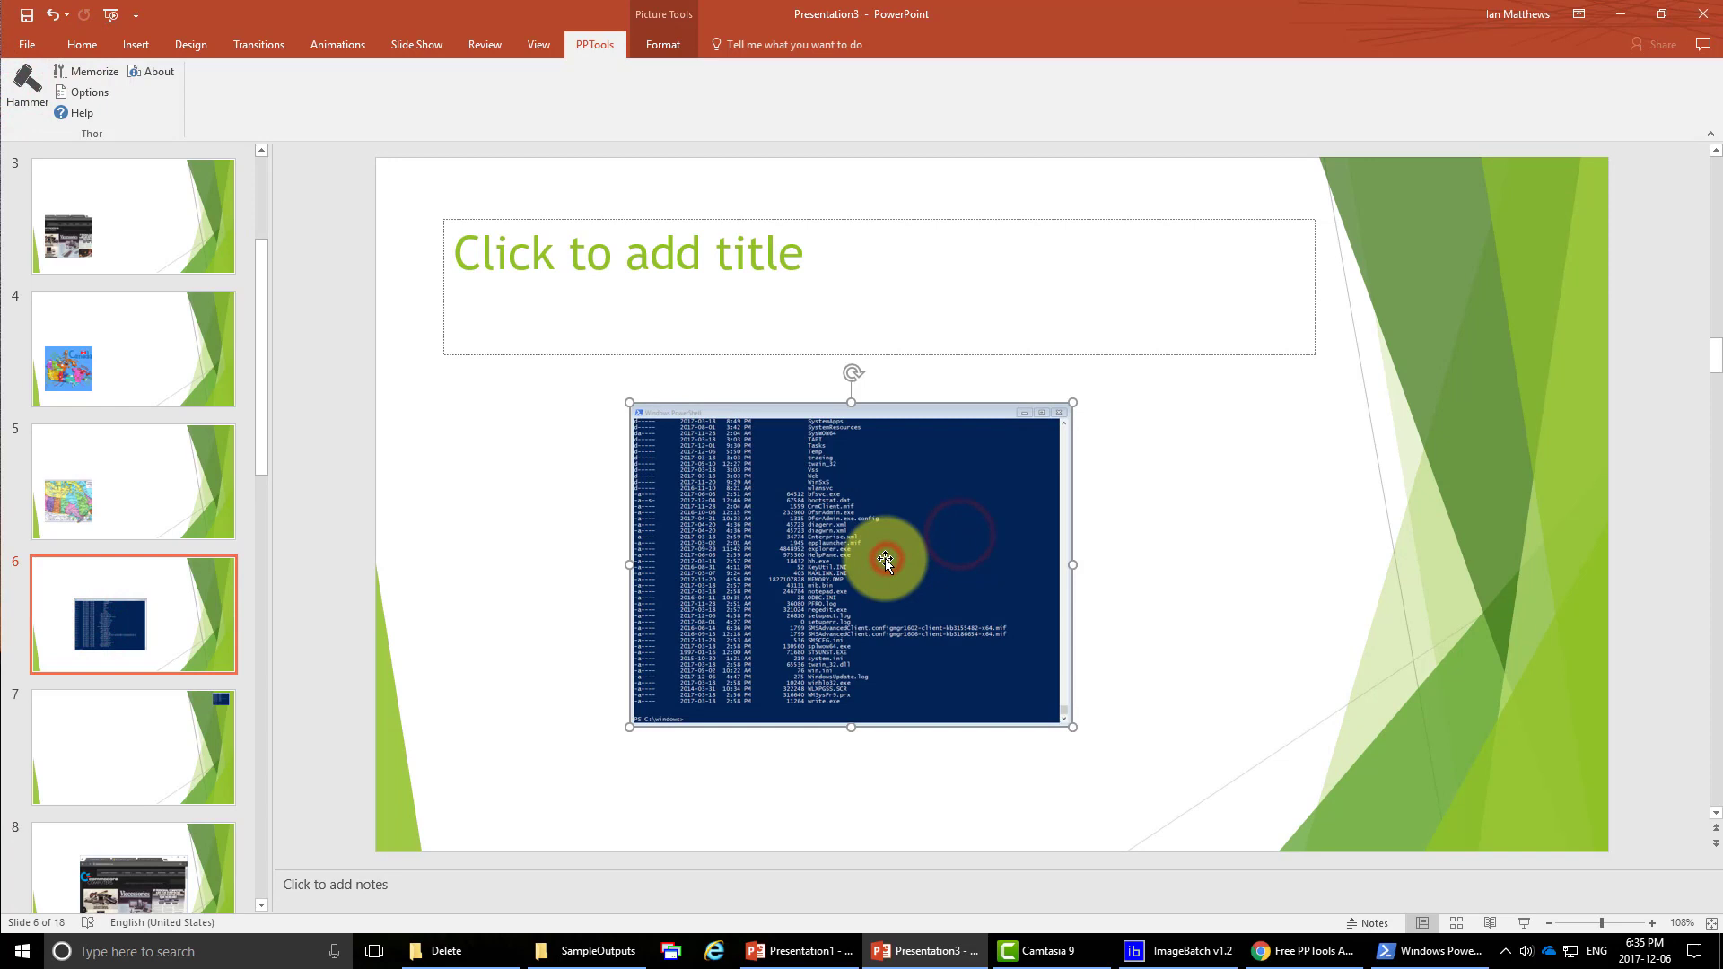
pyautogui.click(41, 81)
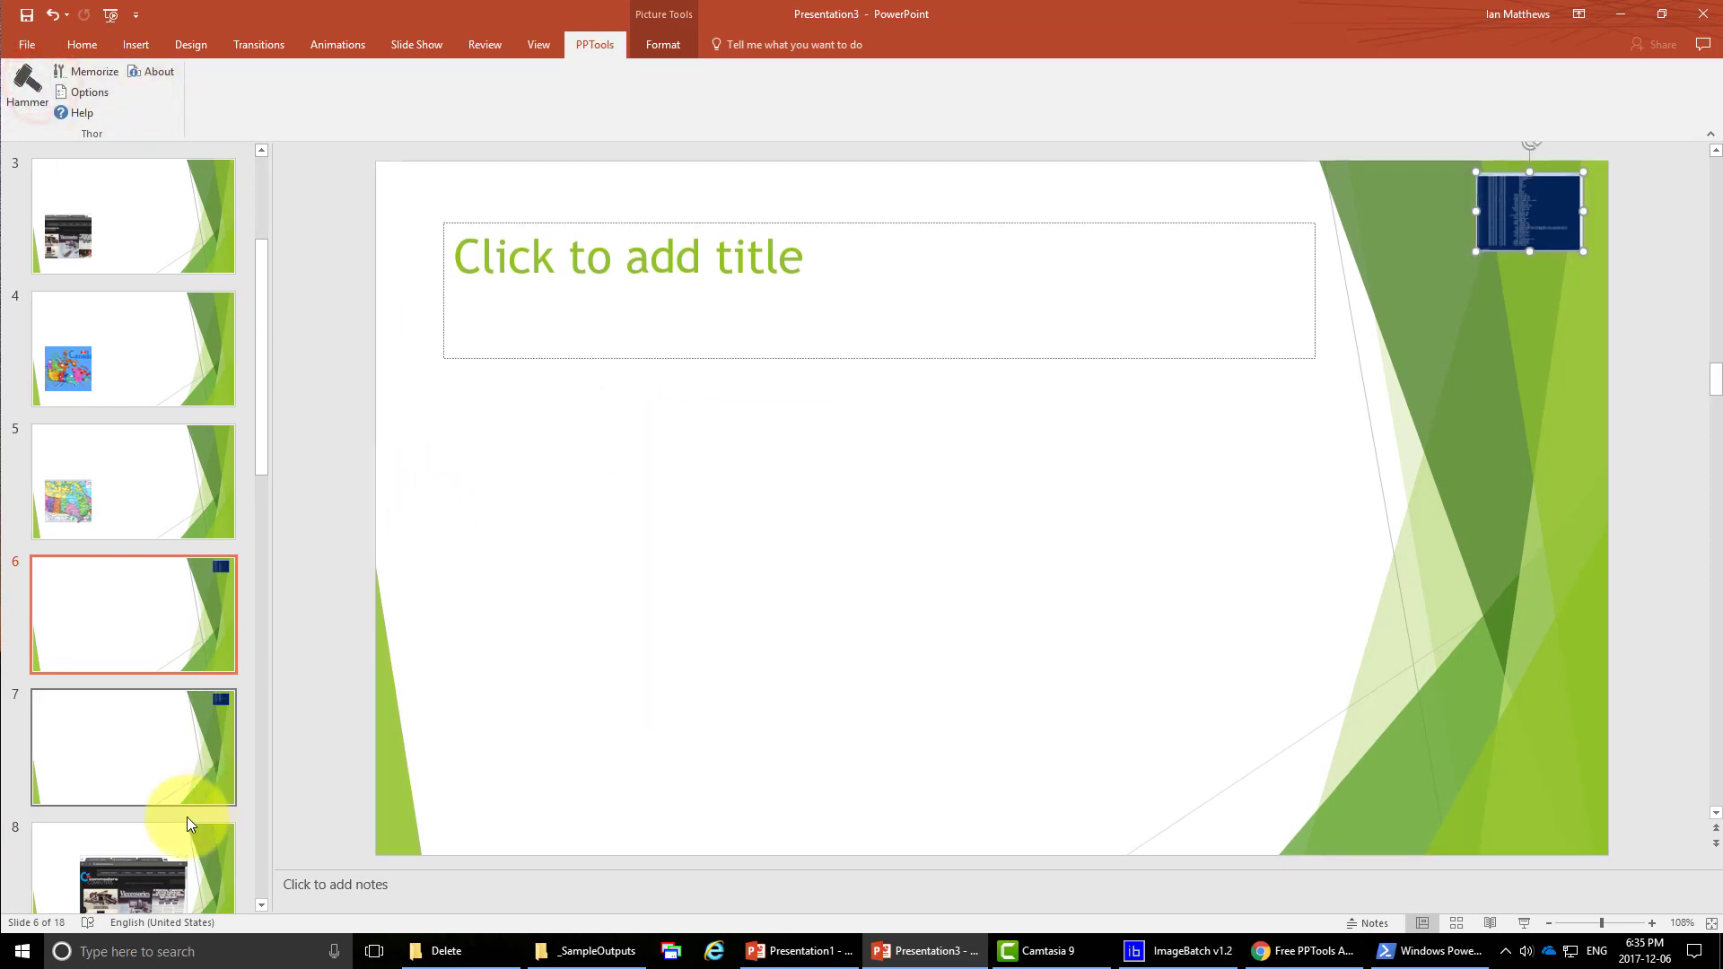
pyautogui.click(136, 893)
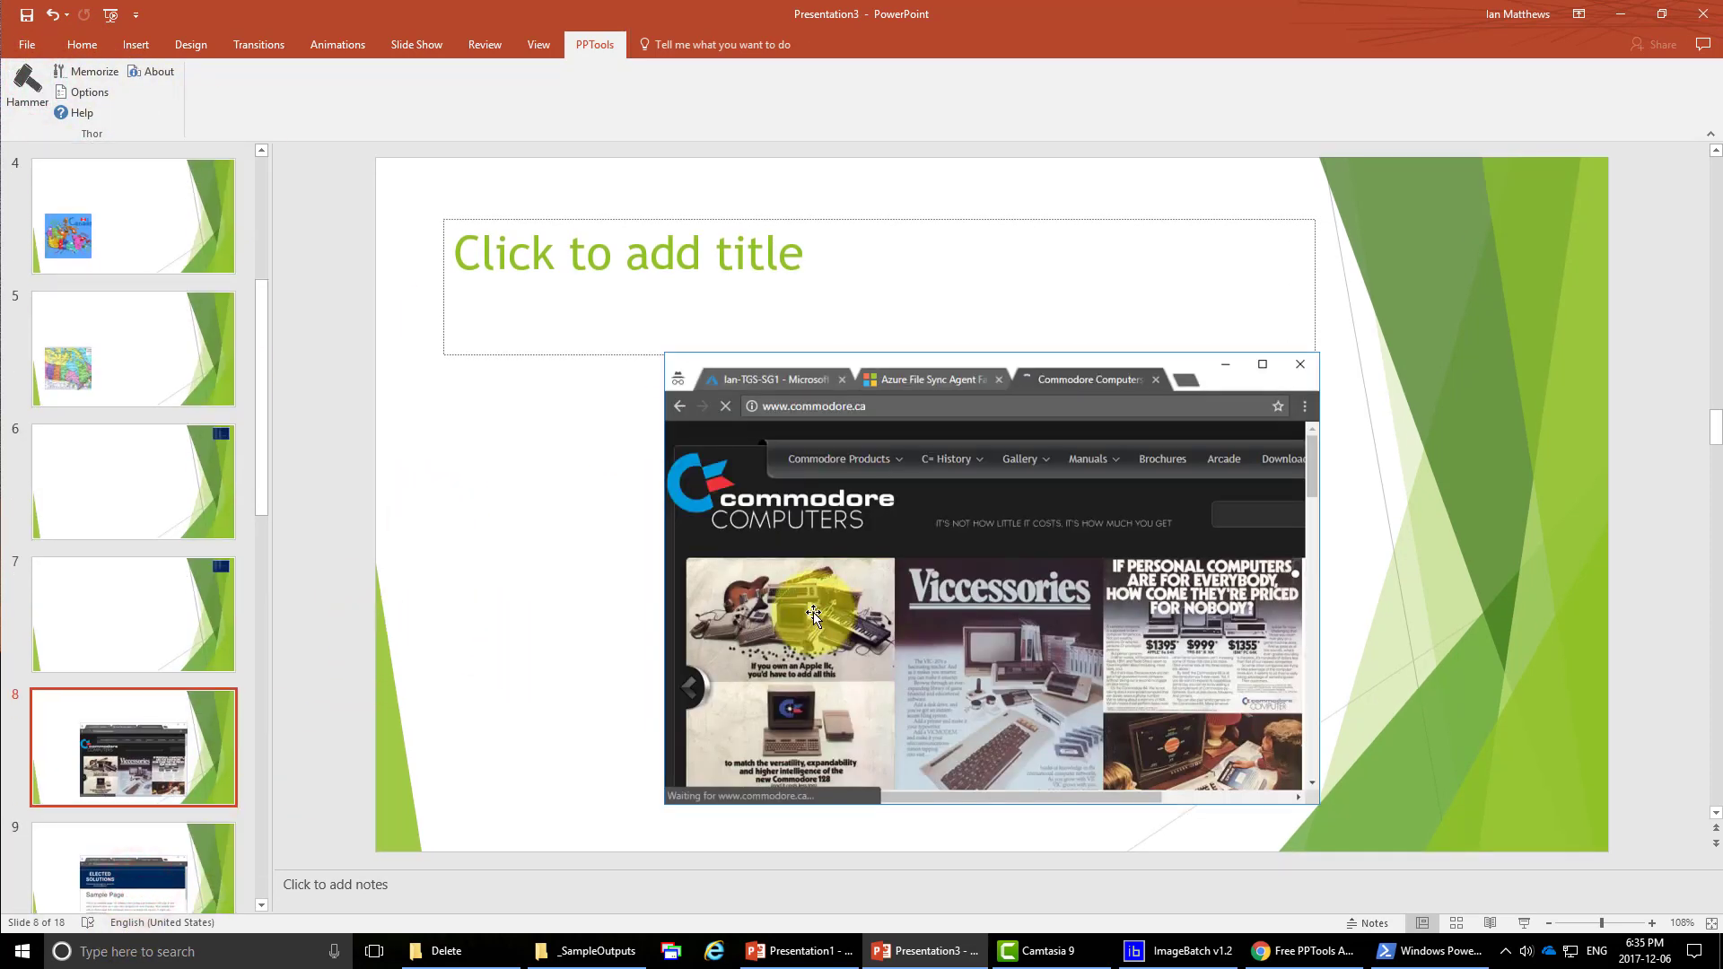
# Apply the same size and position to slide 8's Commodore picture and compare slides 6–8.
pyautogui.click(794, 542)
pyautogui.click(27, 81)
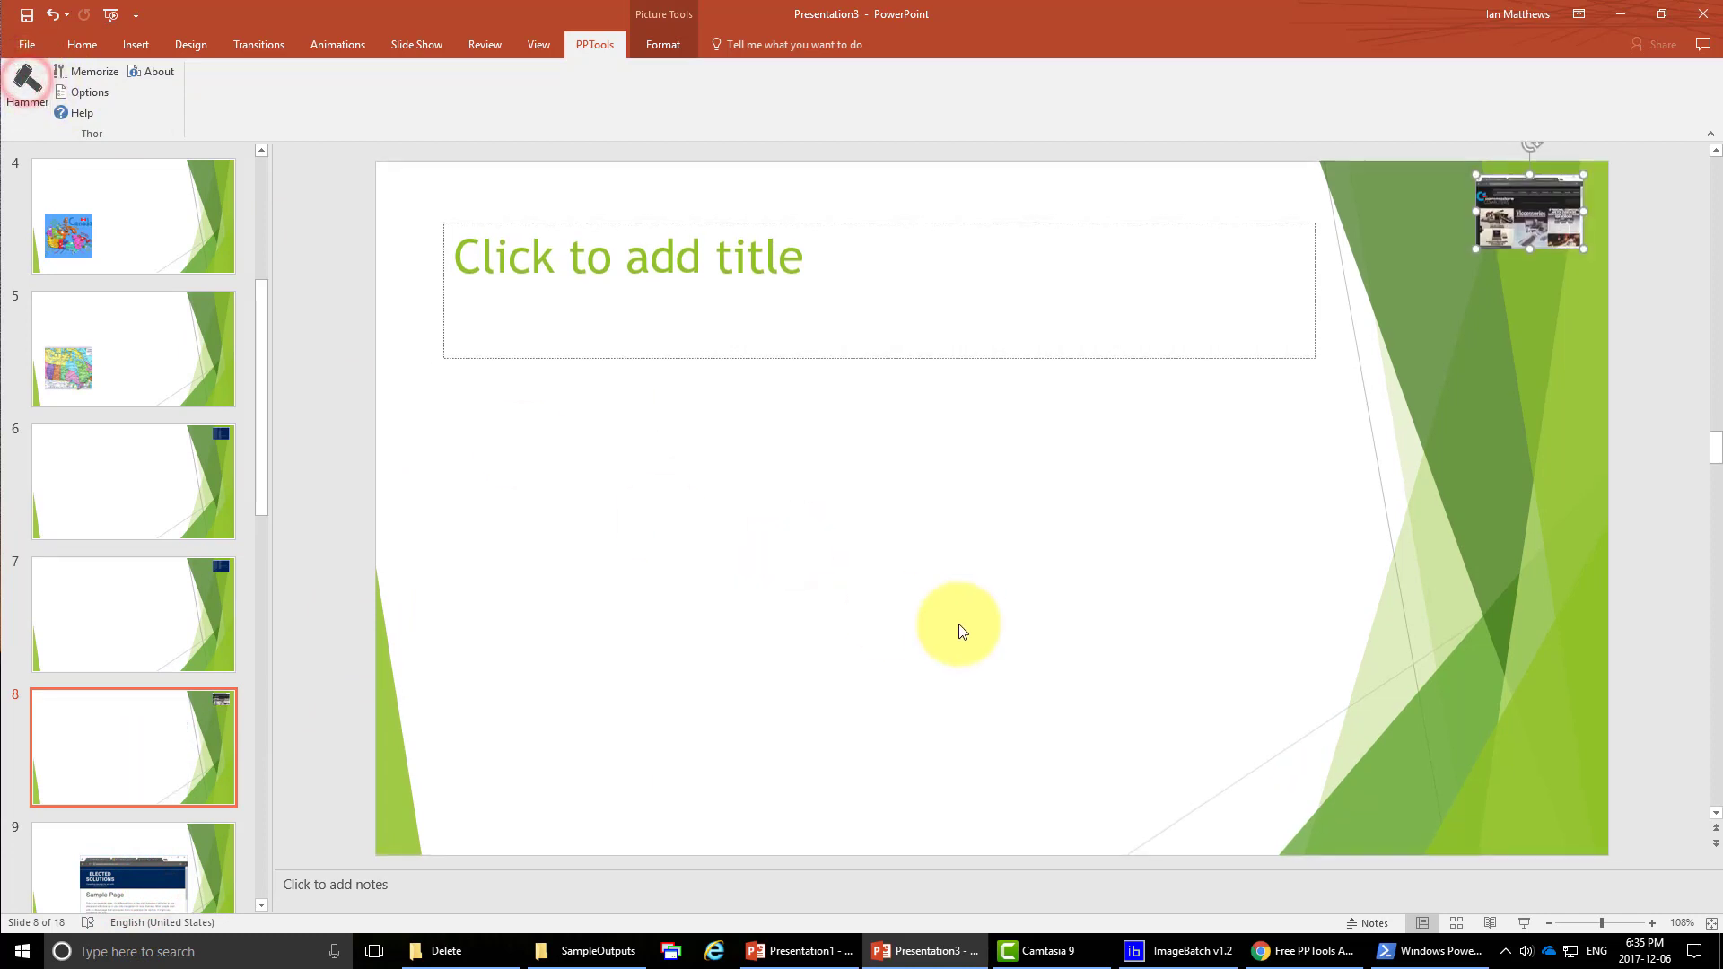
pyautogui.click(148, 600)
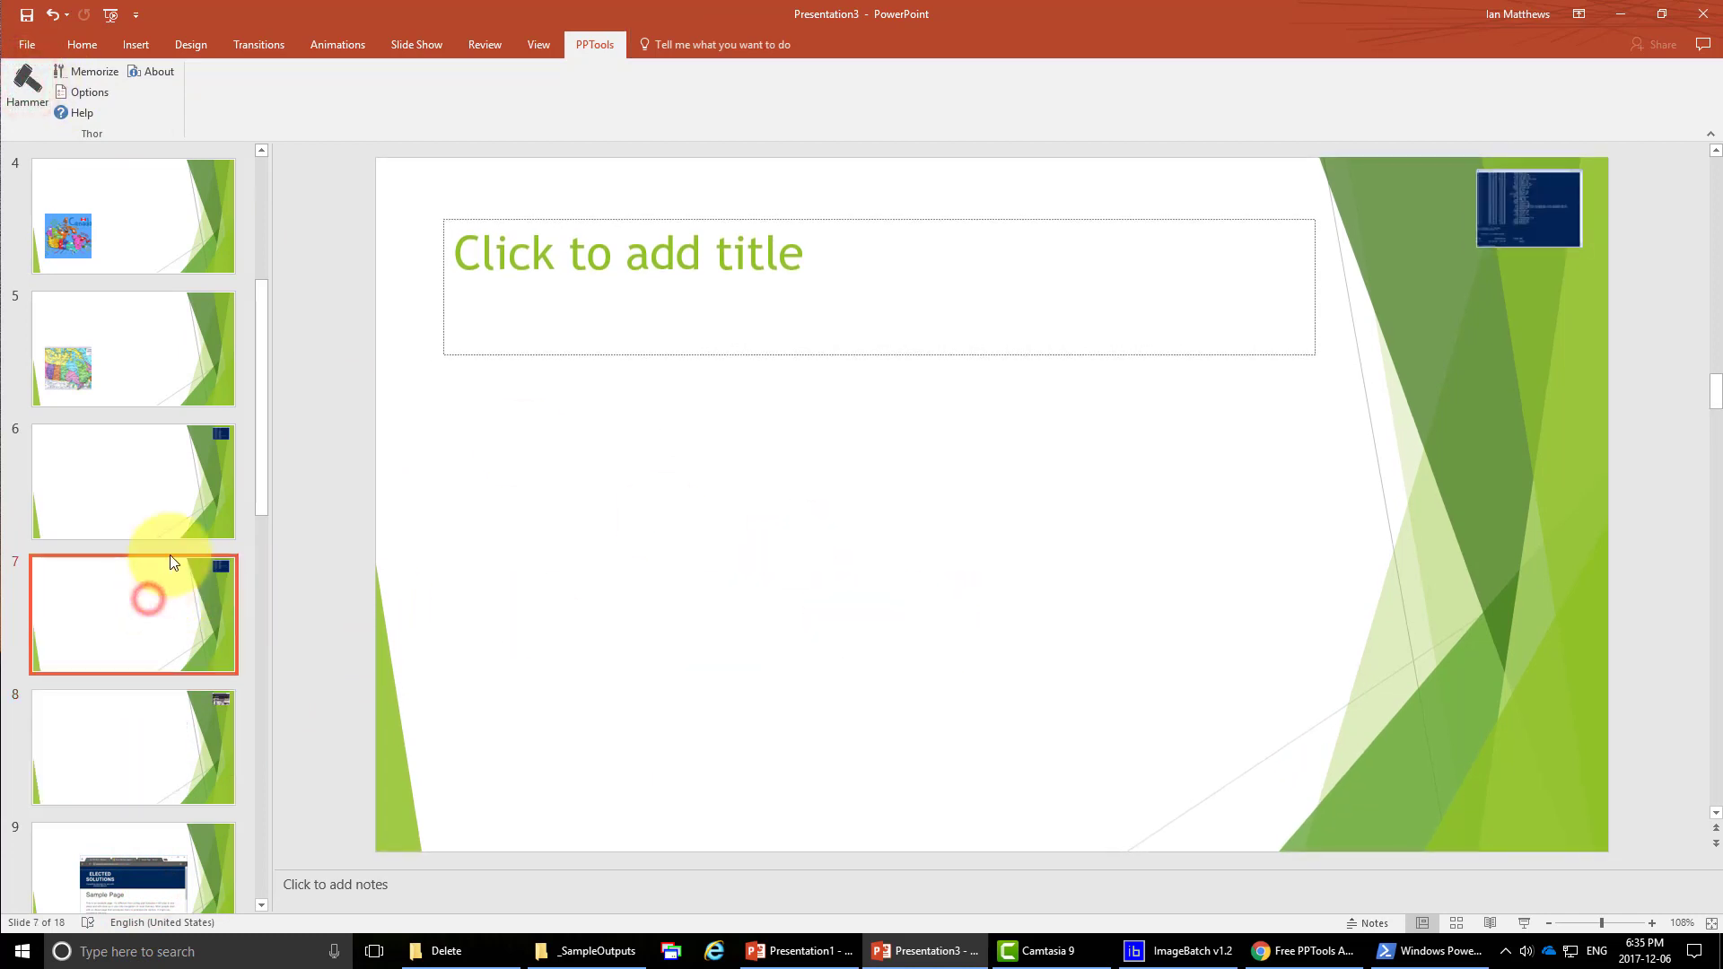
pyautogui.click(170, 509)
pyautogui.click(162, 600)
pyautogui.click(143, 736)
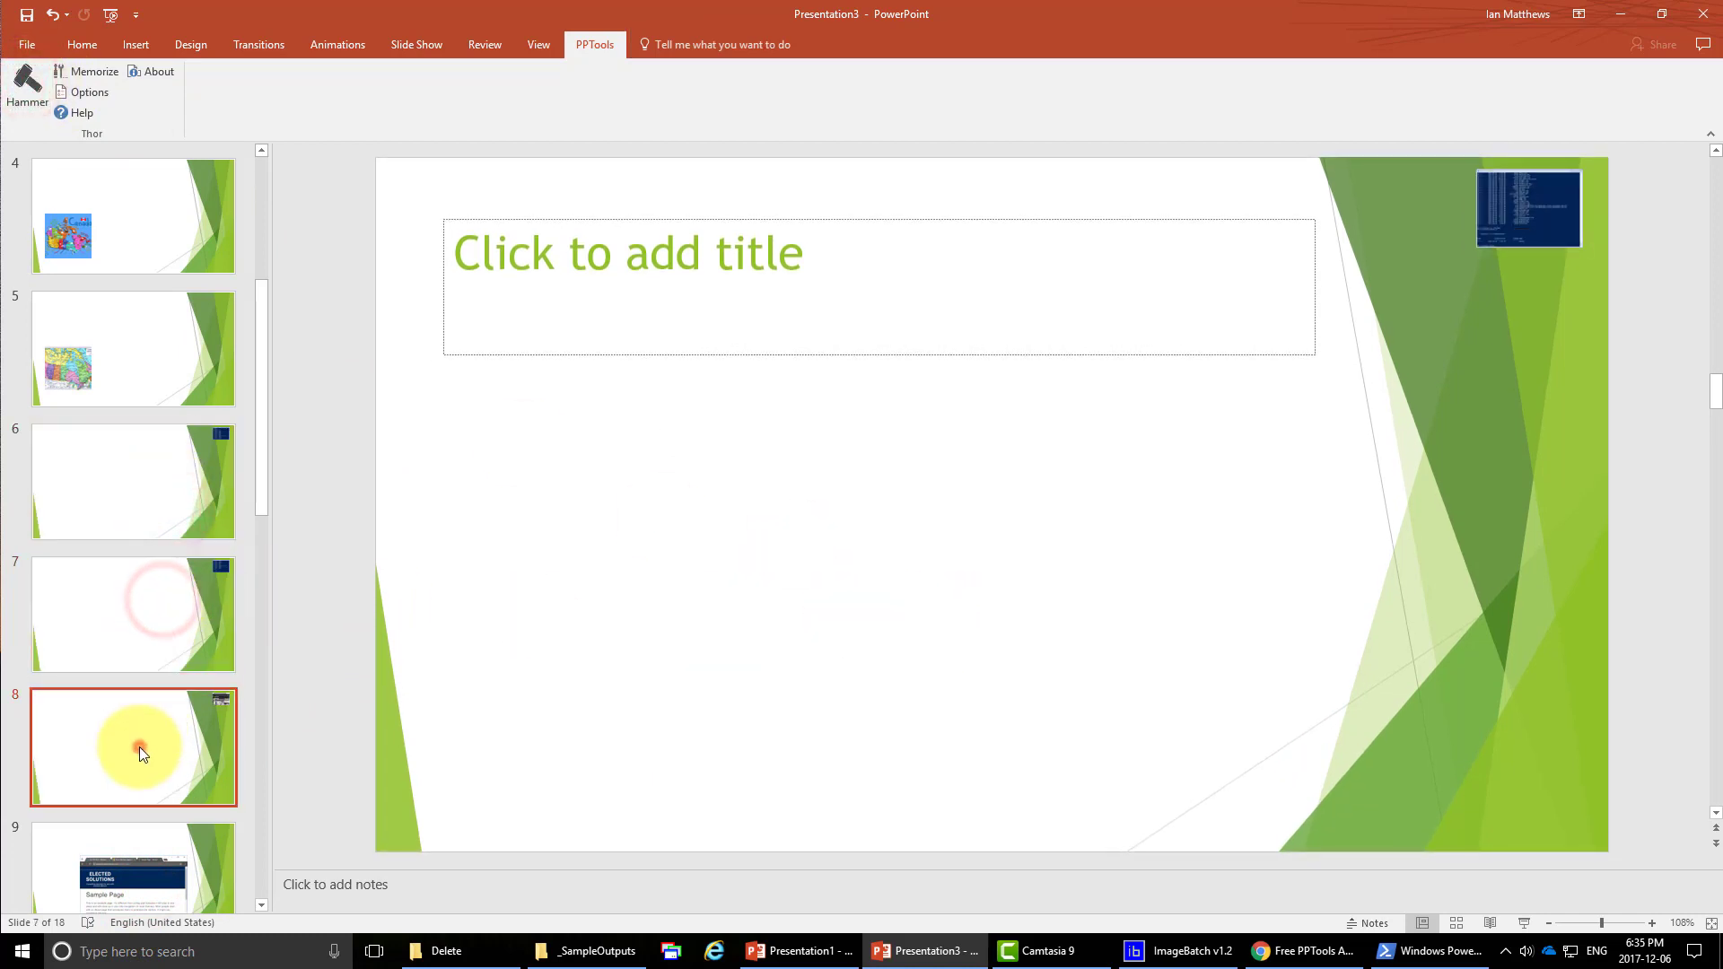
pyautogui.click(171, 603)
pyautogui.click(186, 492)
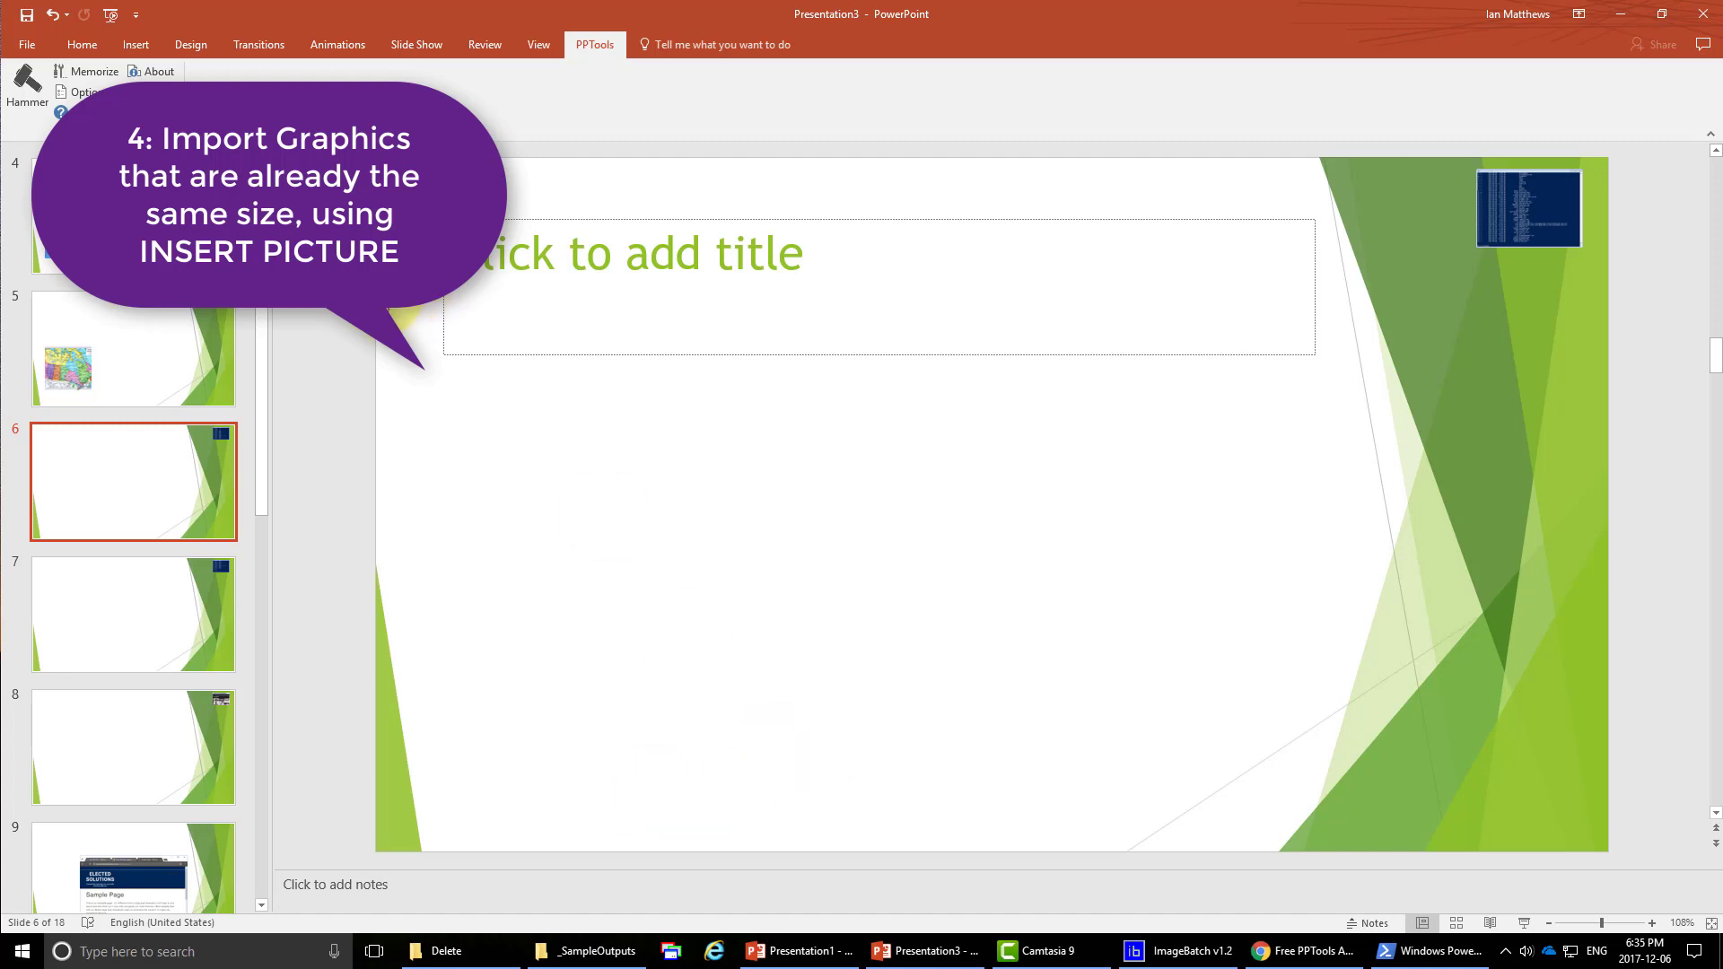
# Show the Insert tab and bring the PowerShell window forward, positioned over the slide.
pyautogui.click(126, 42)
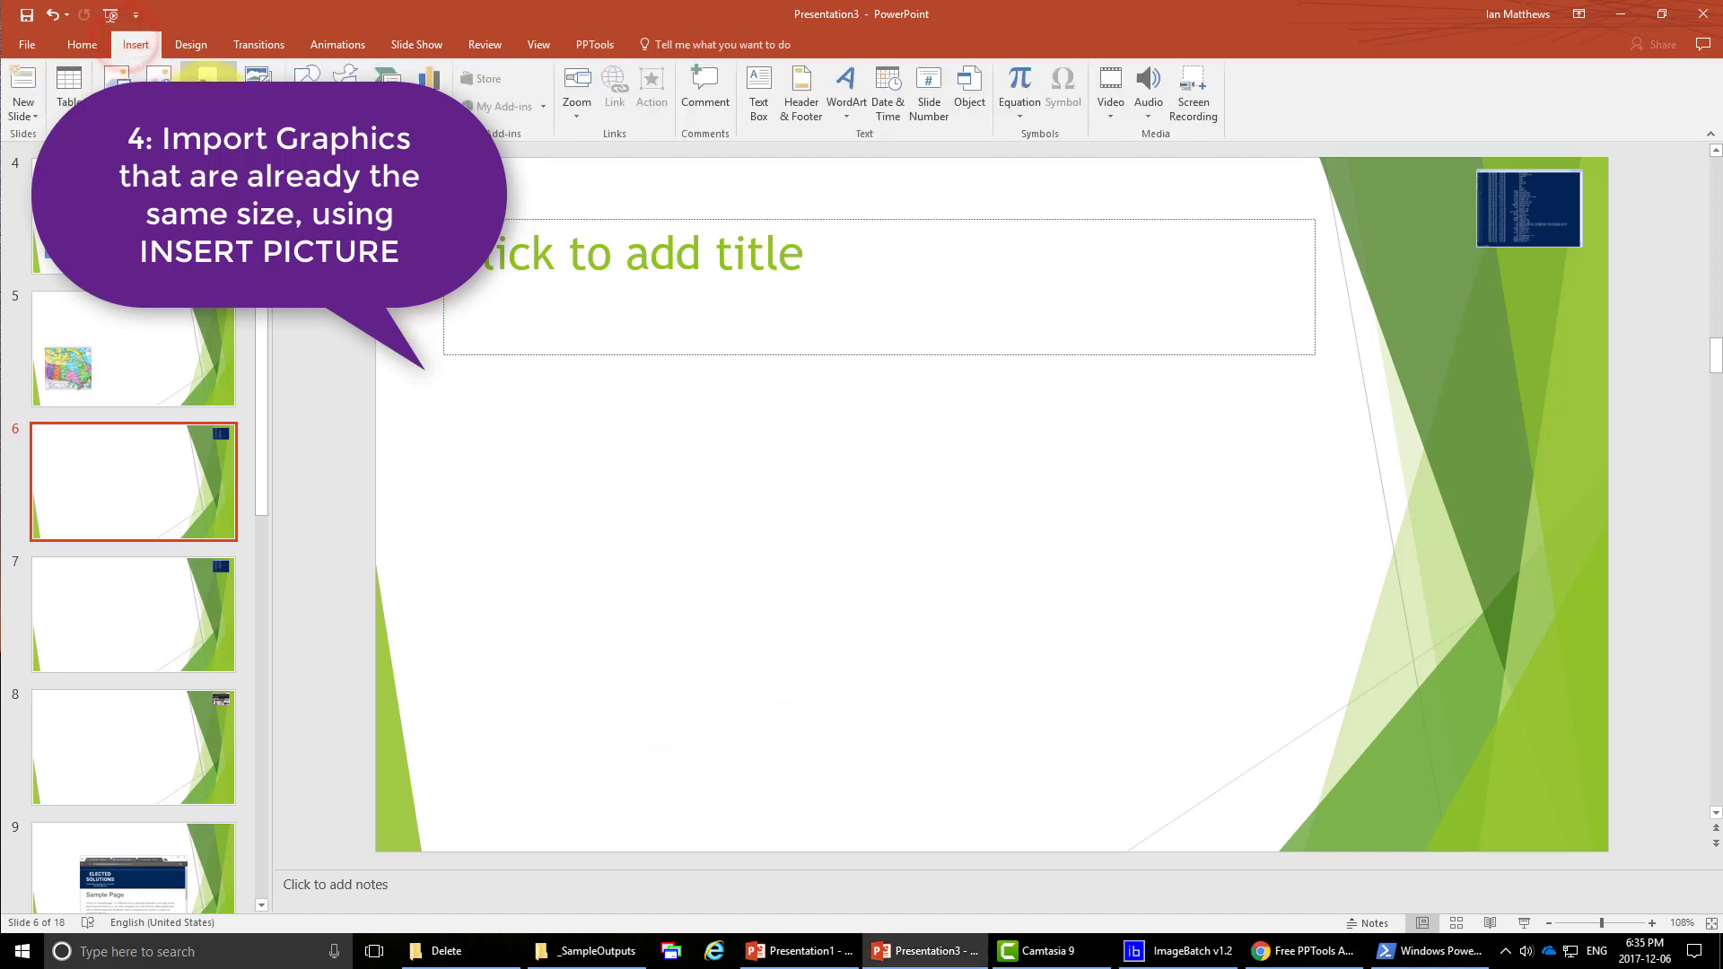
pyautogui.click(1428, 950)
pyautogui.moveTo(702, 131); pyautogui.dragTo(721, 186)
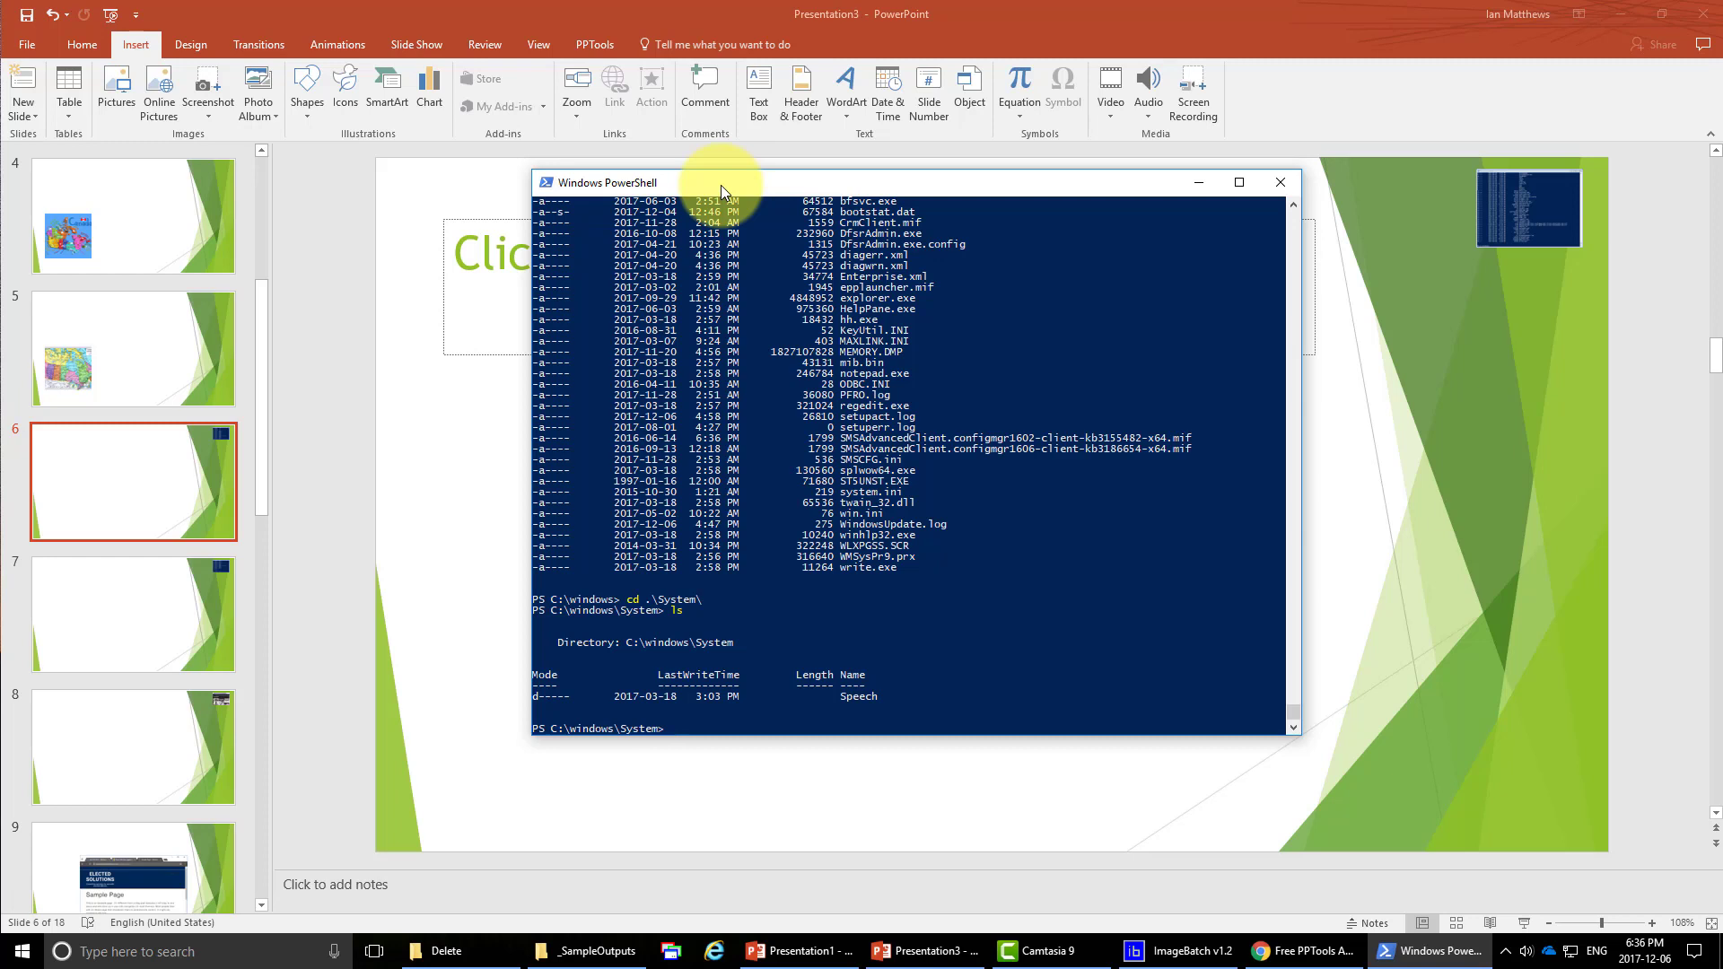
pyautogui.moveTo(720, 185); pyautogui.dragTo(660, 276)
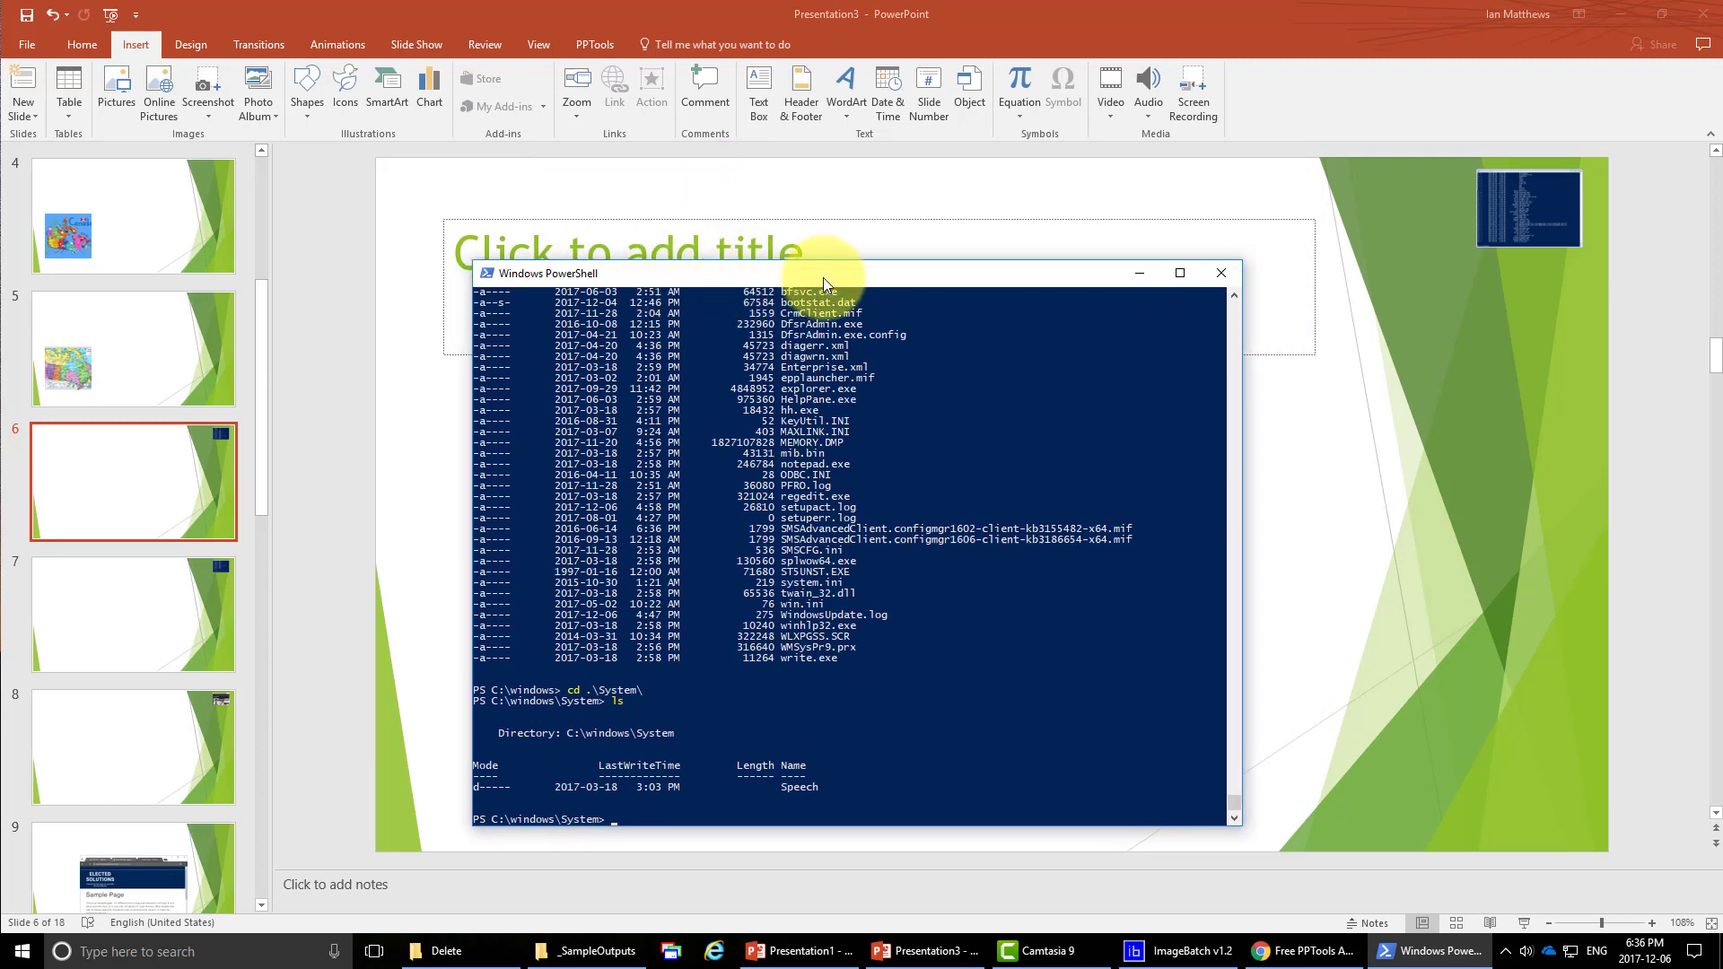
# Insert a screenshot of the PowerShell window onto slide 6.
pyautogui.hotkey('alt', 'F4')
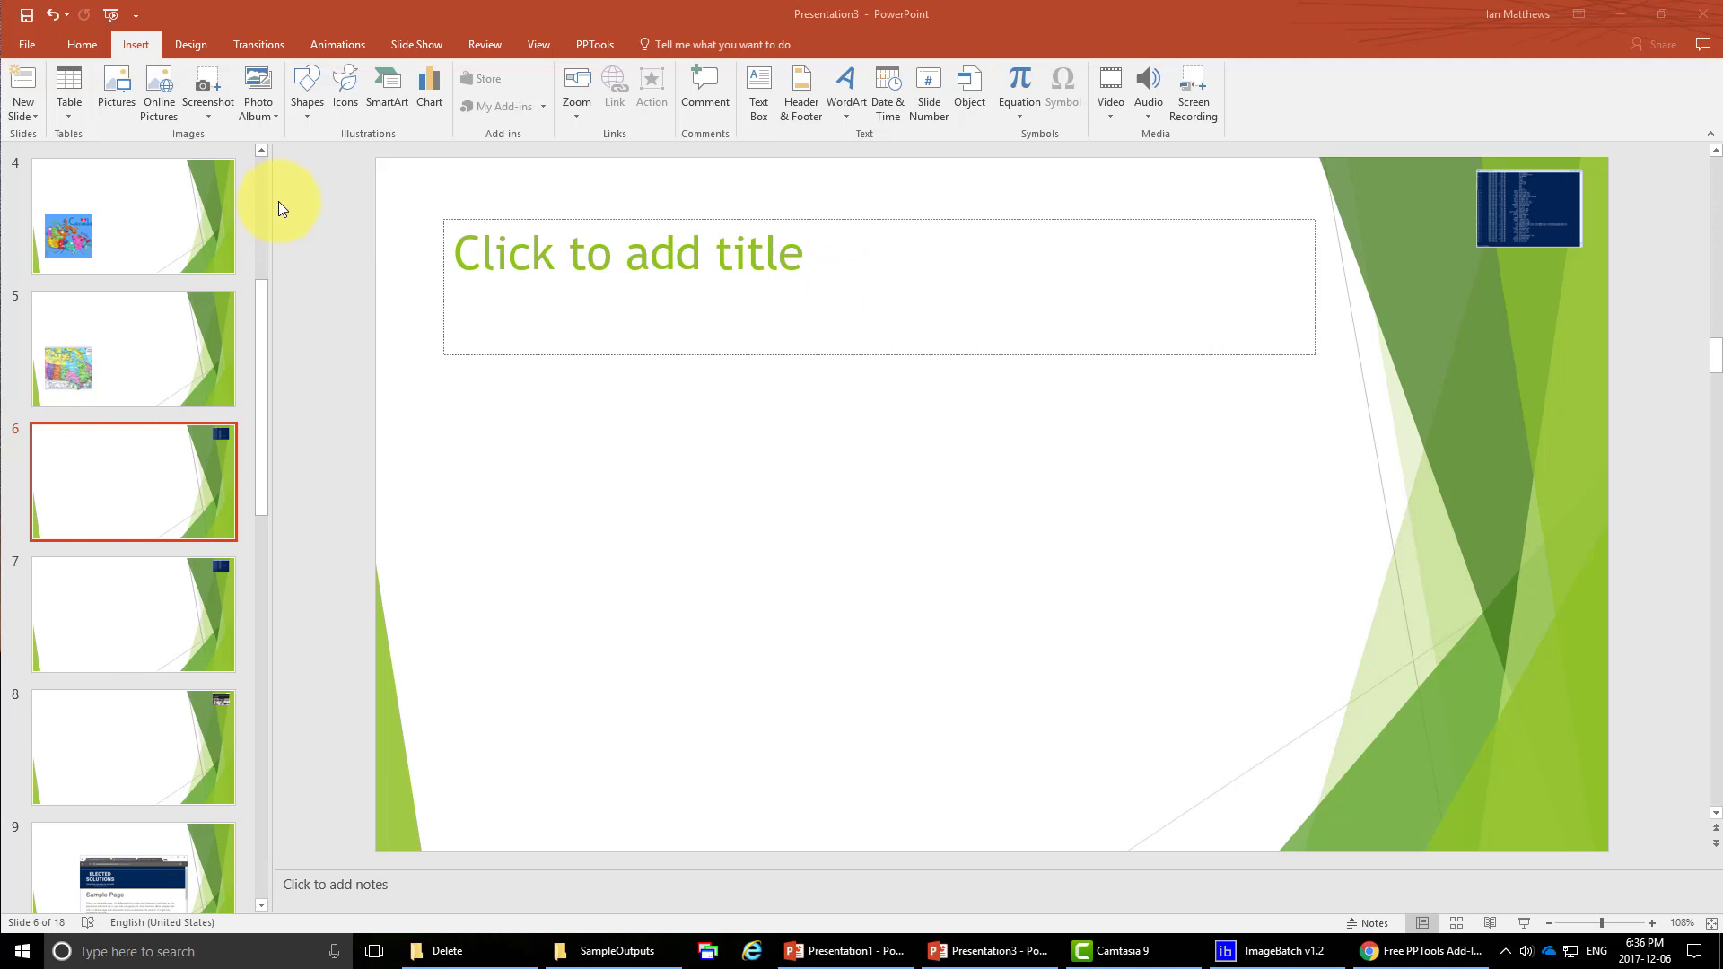
pyautogui.click(209, 116)
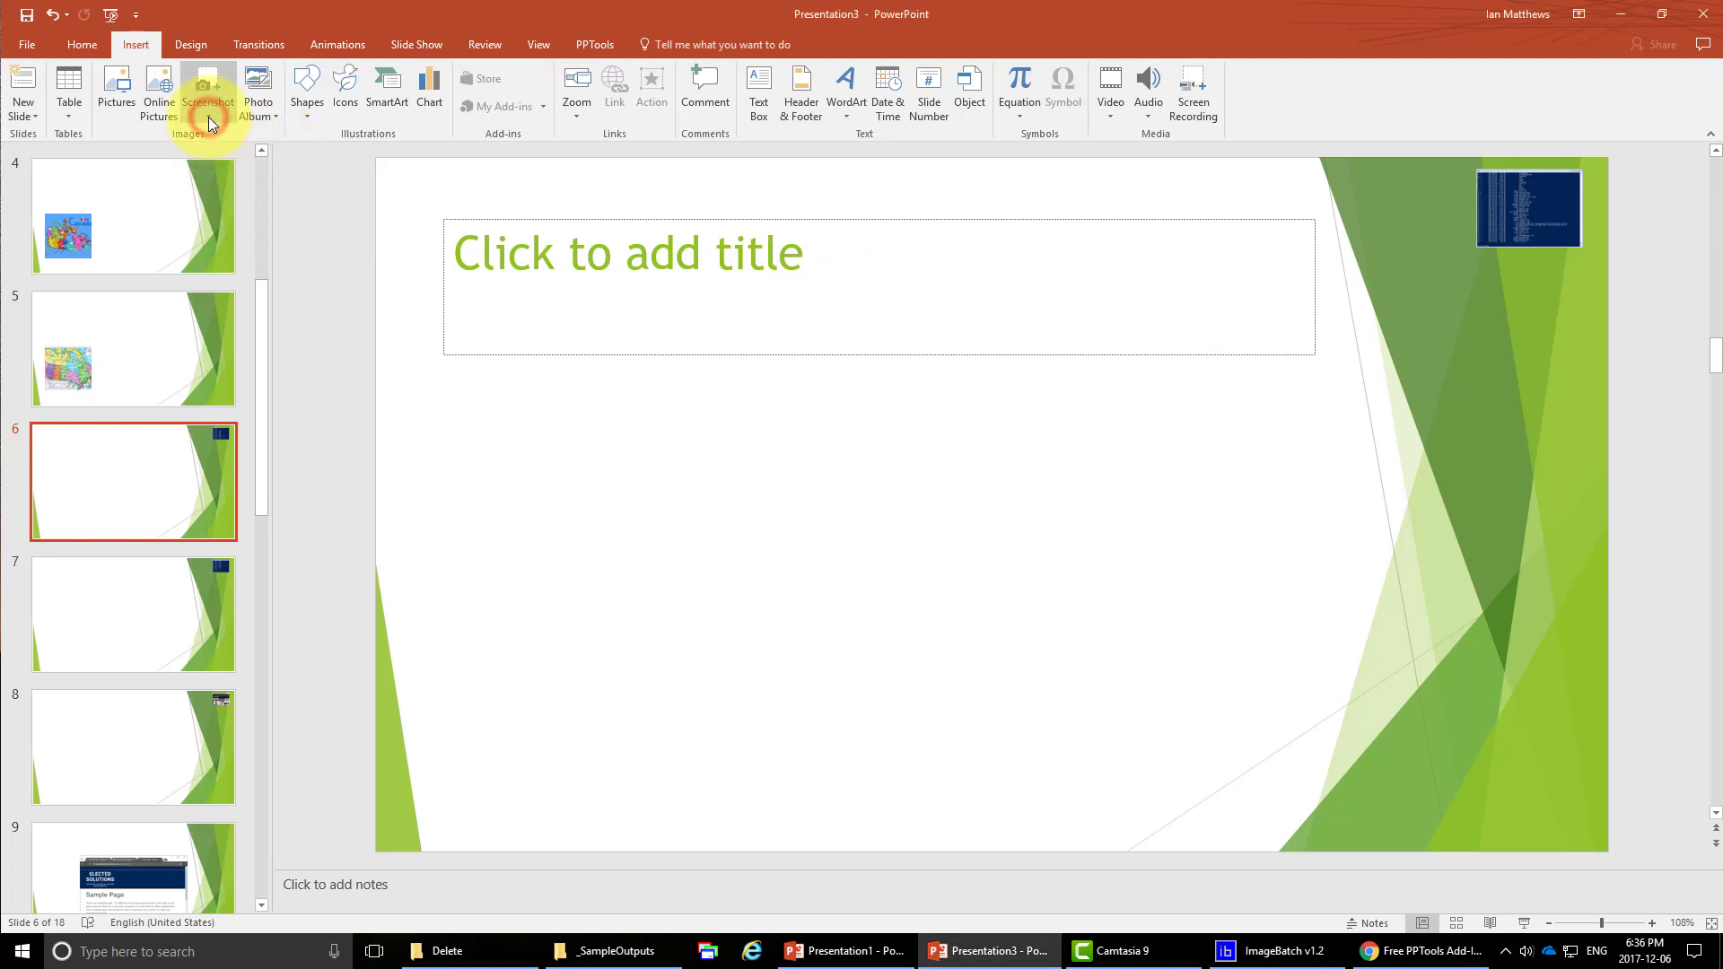
pyautogui.click(342, 200)
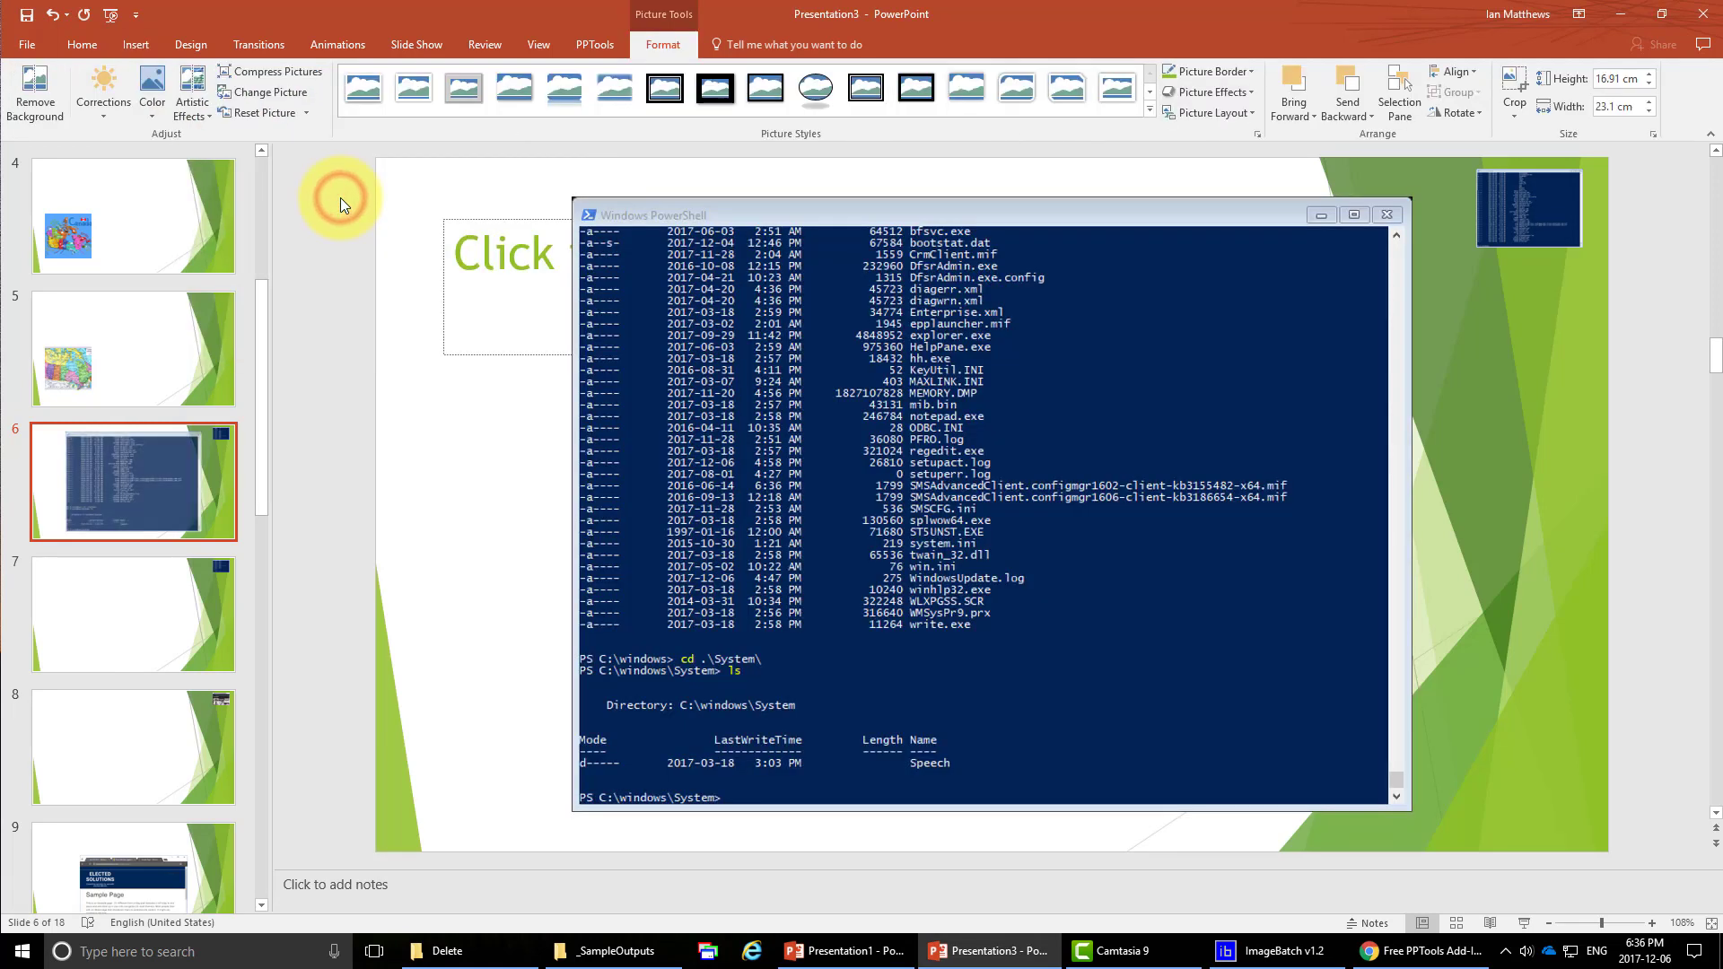
# On slide 7, run 'cd ..' and 'ls' in PowerShell, then insert its window screenshot.
pyautogui.click(99, 606)
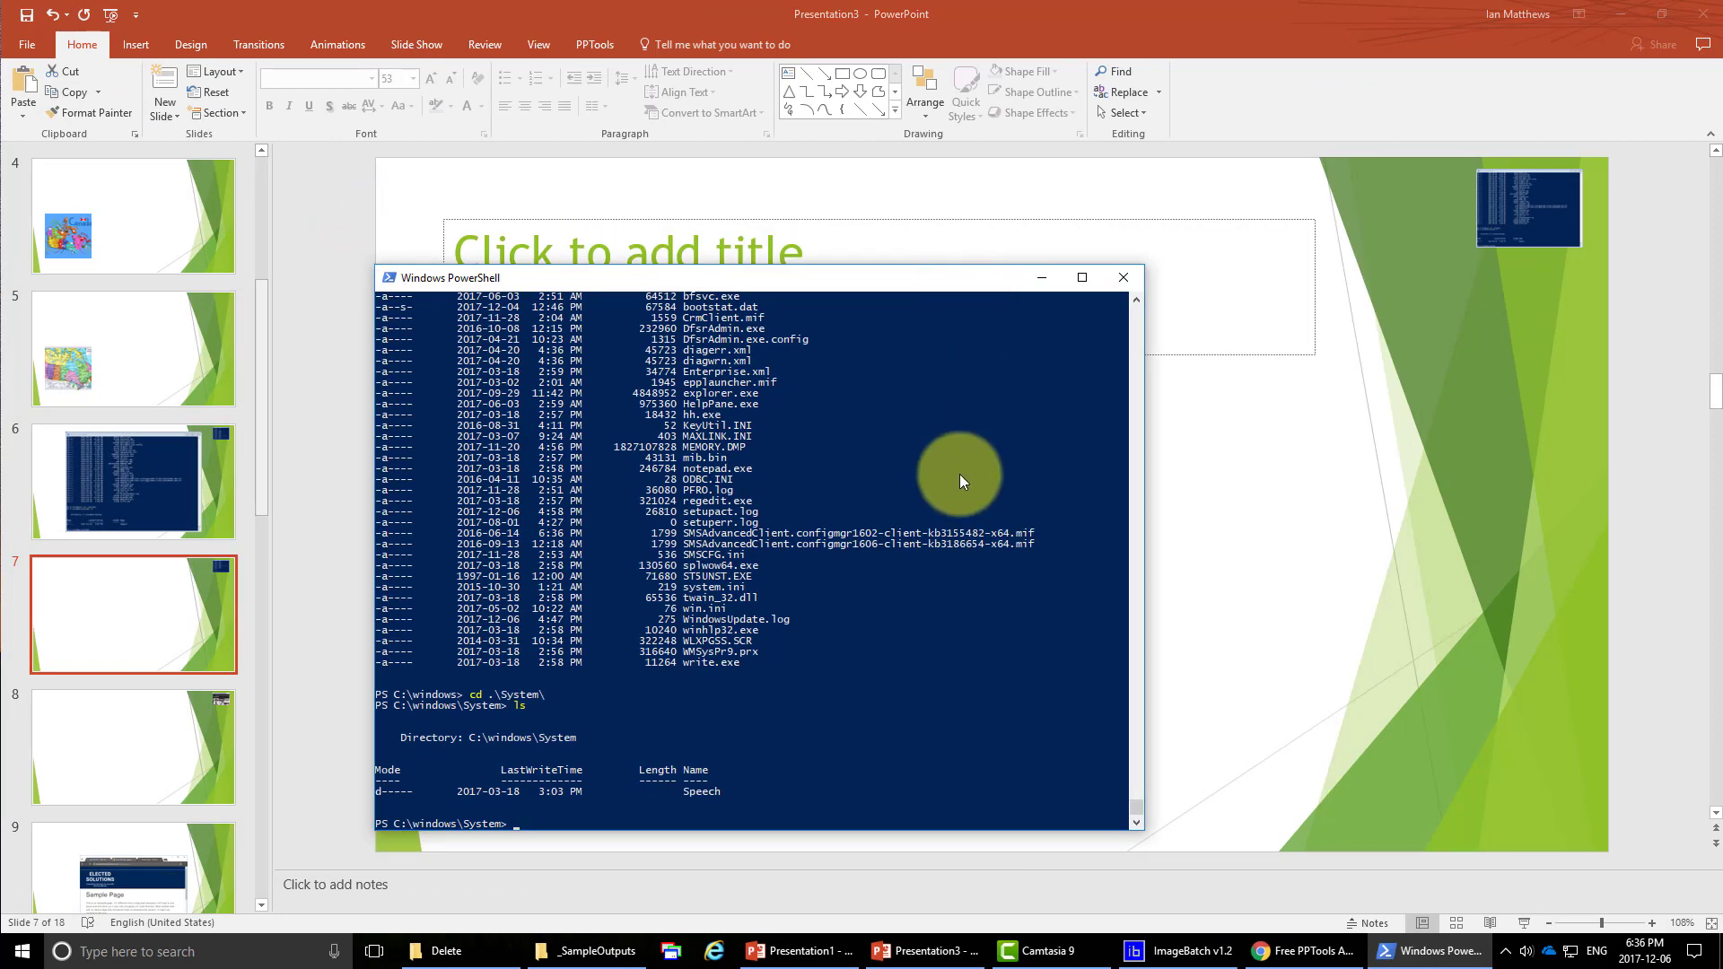
pyautogui.write('cd ..')
pyautogui.press('Return')
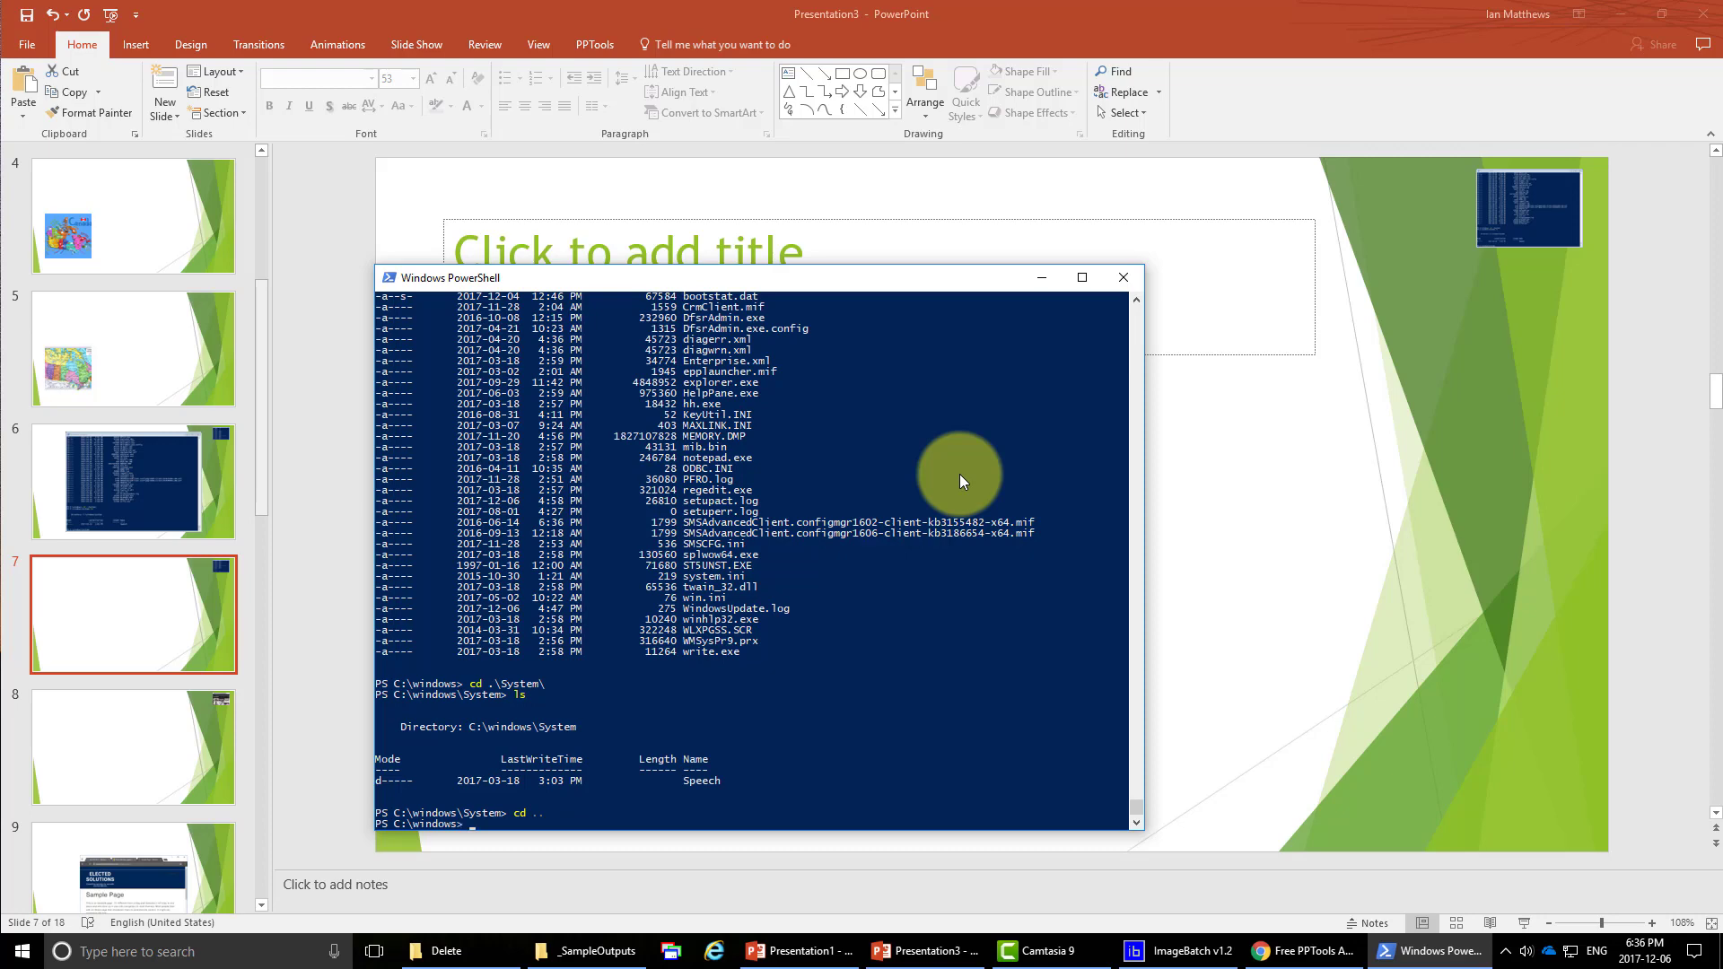
pyautogui.write('ls')
pyautogui.press('Return')
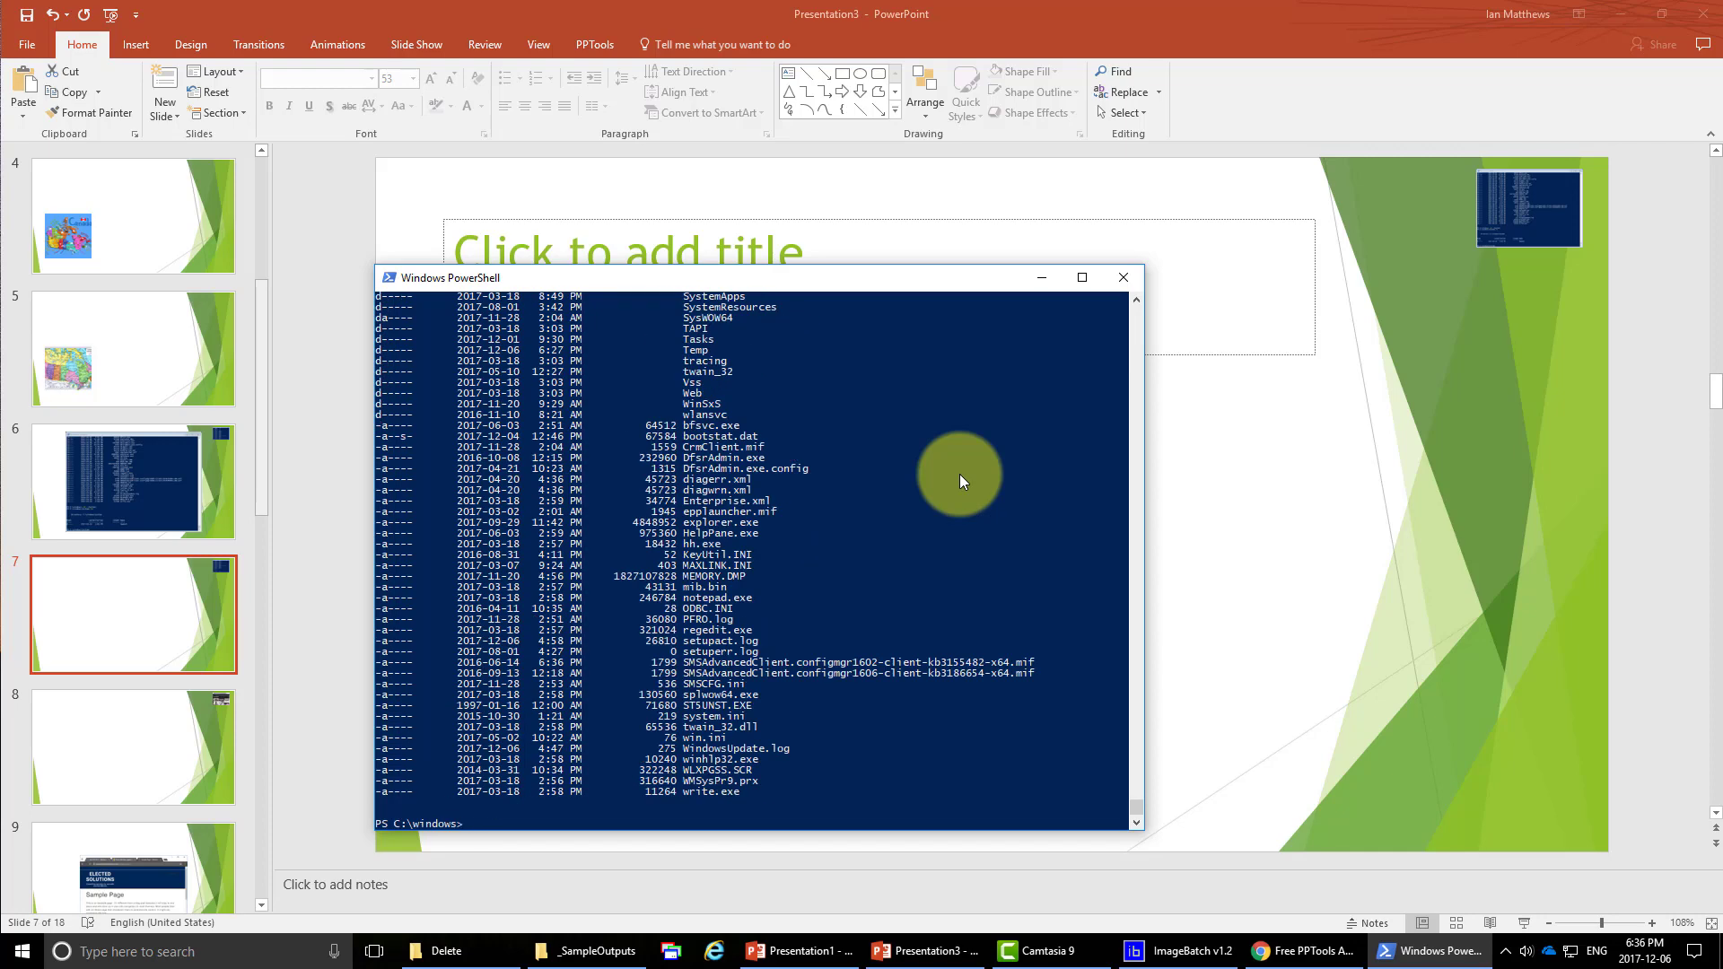
pyautogui.click(877, 277)
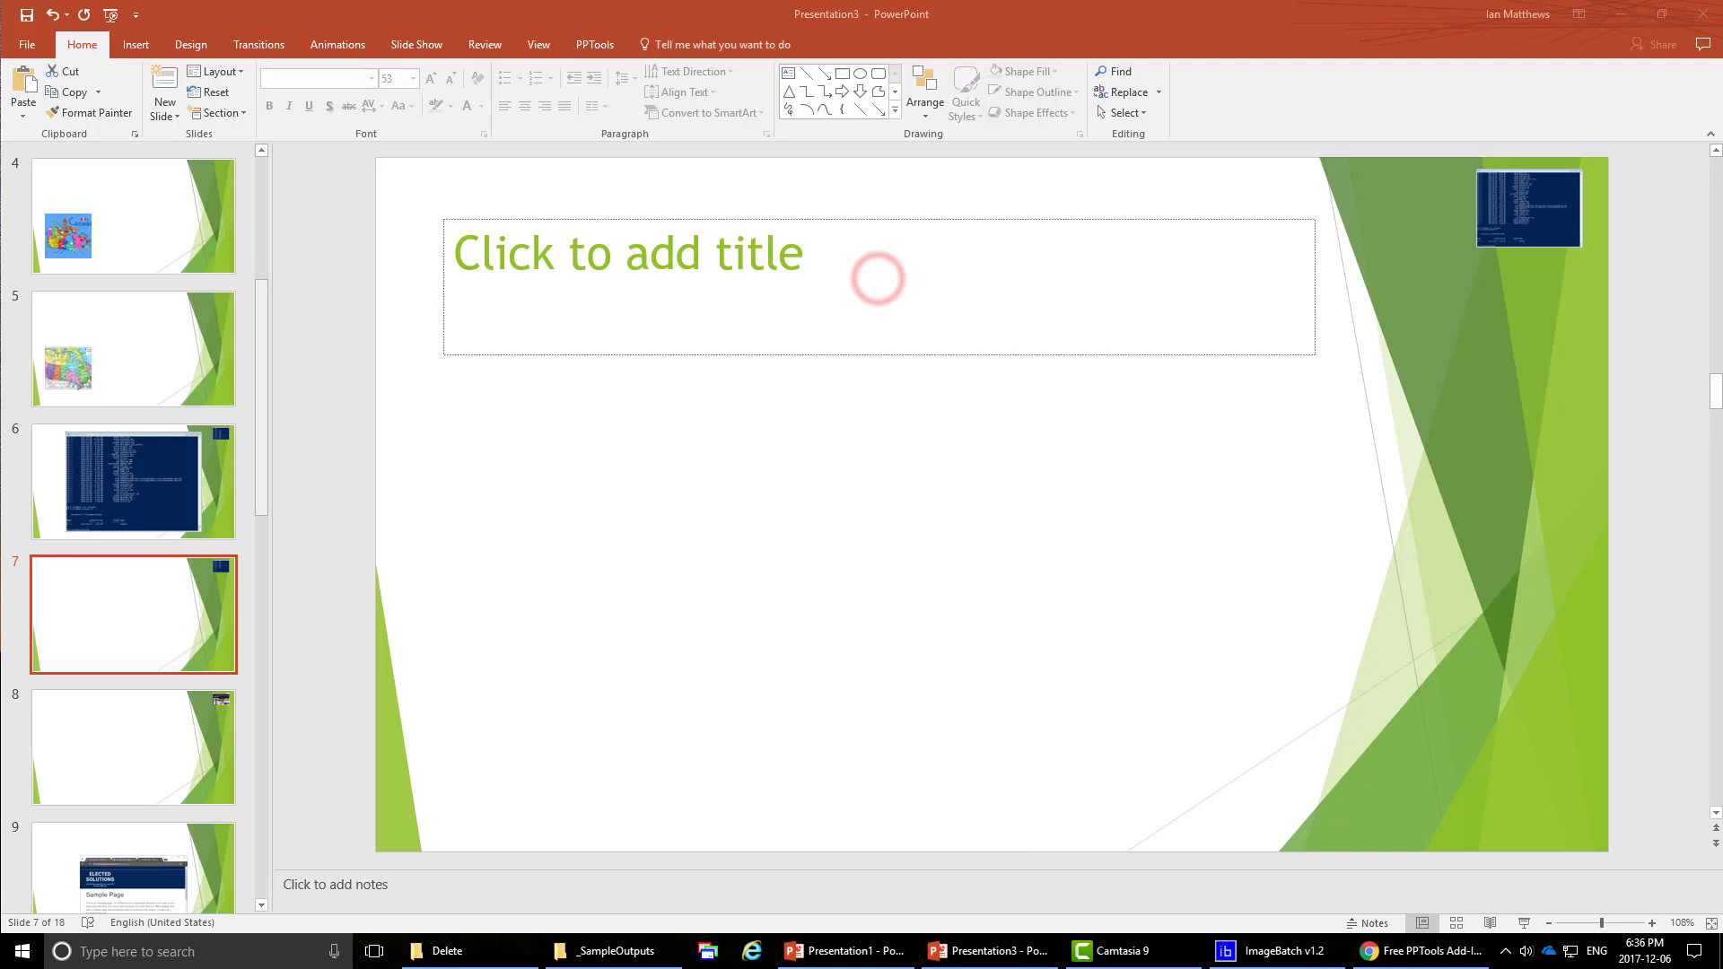
pyautogui.click(142, 46)
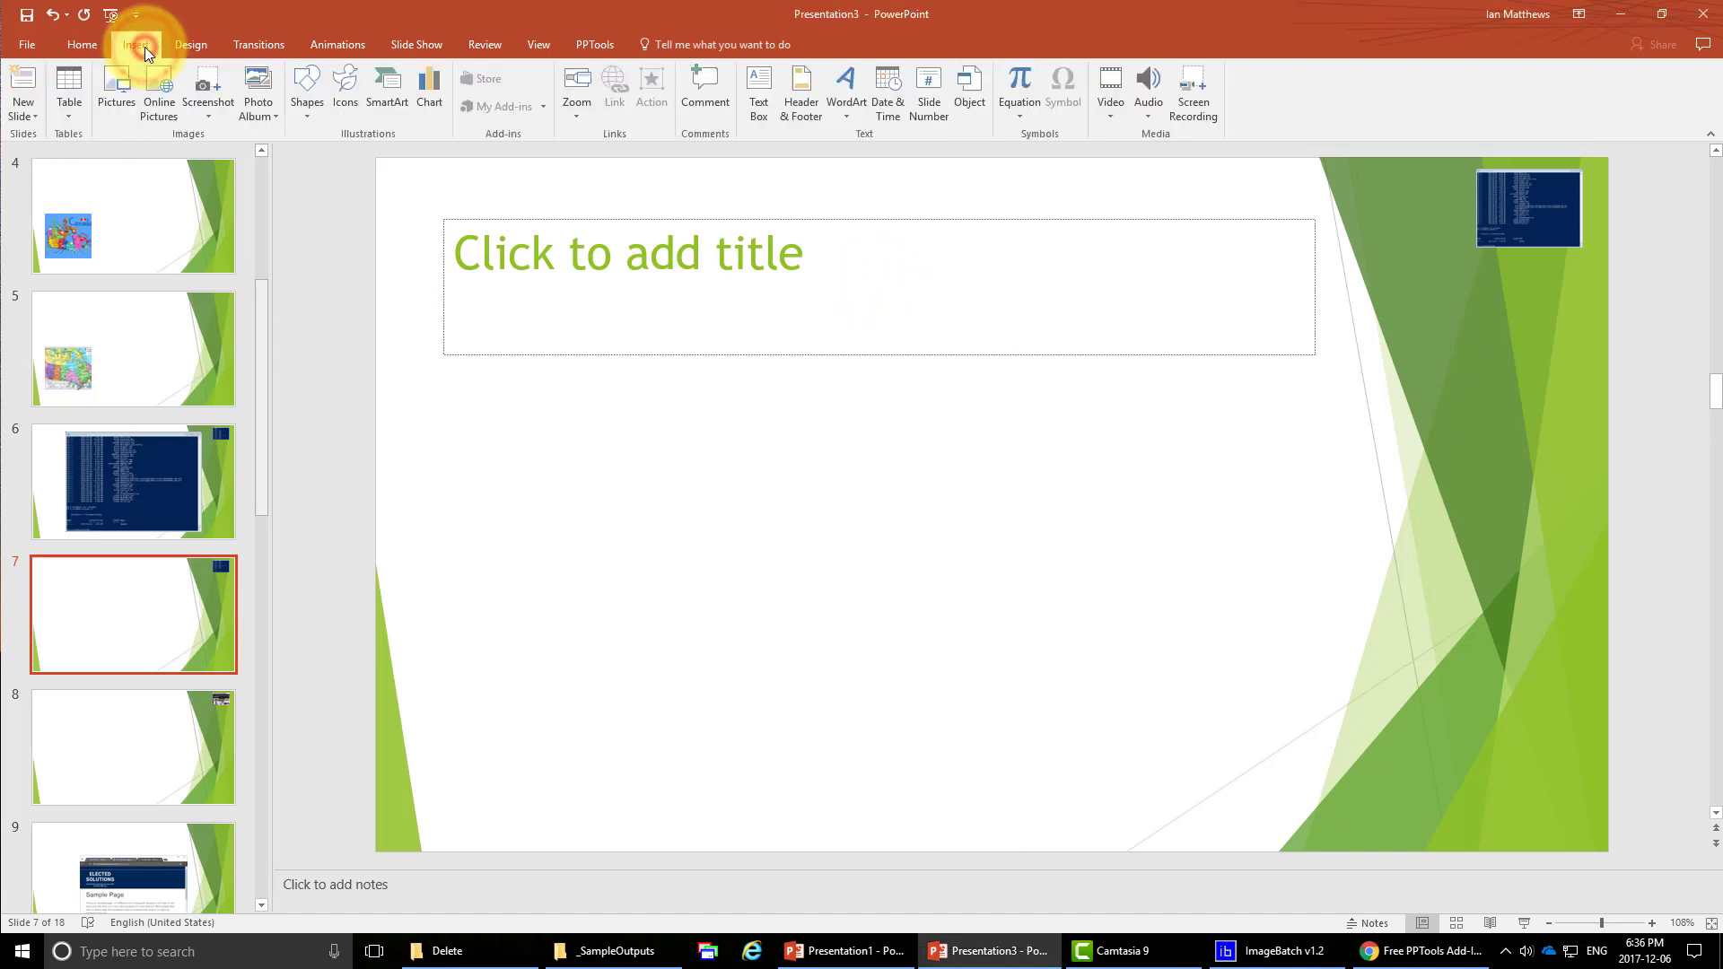
pyautogui.click(215, 116)
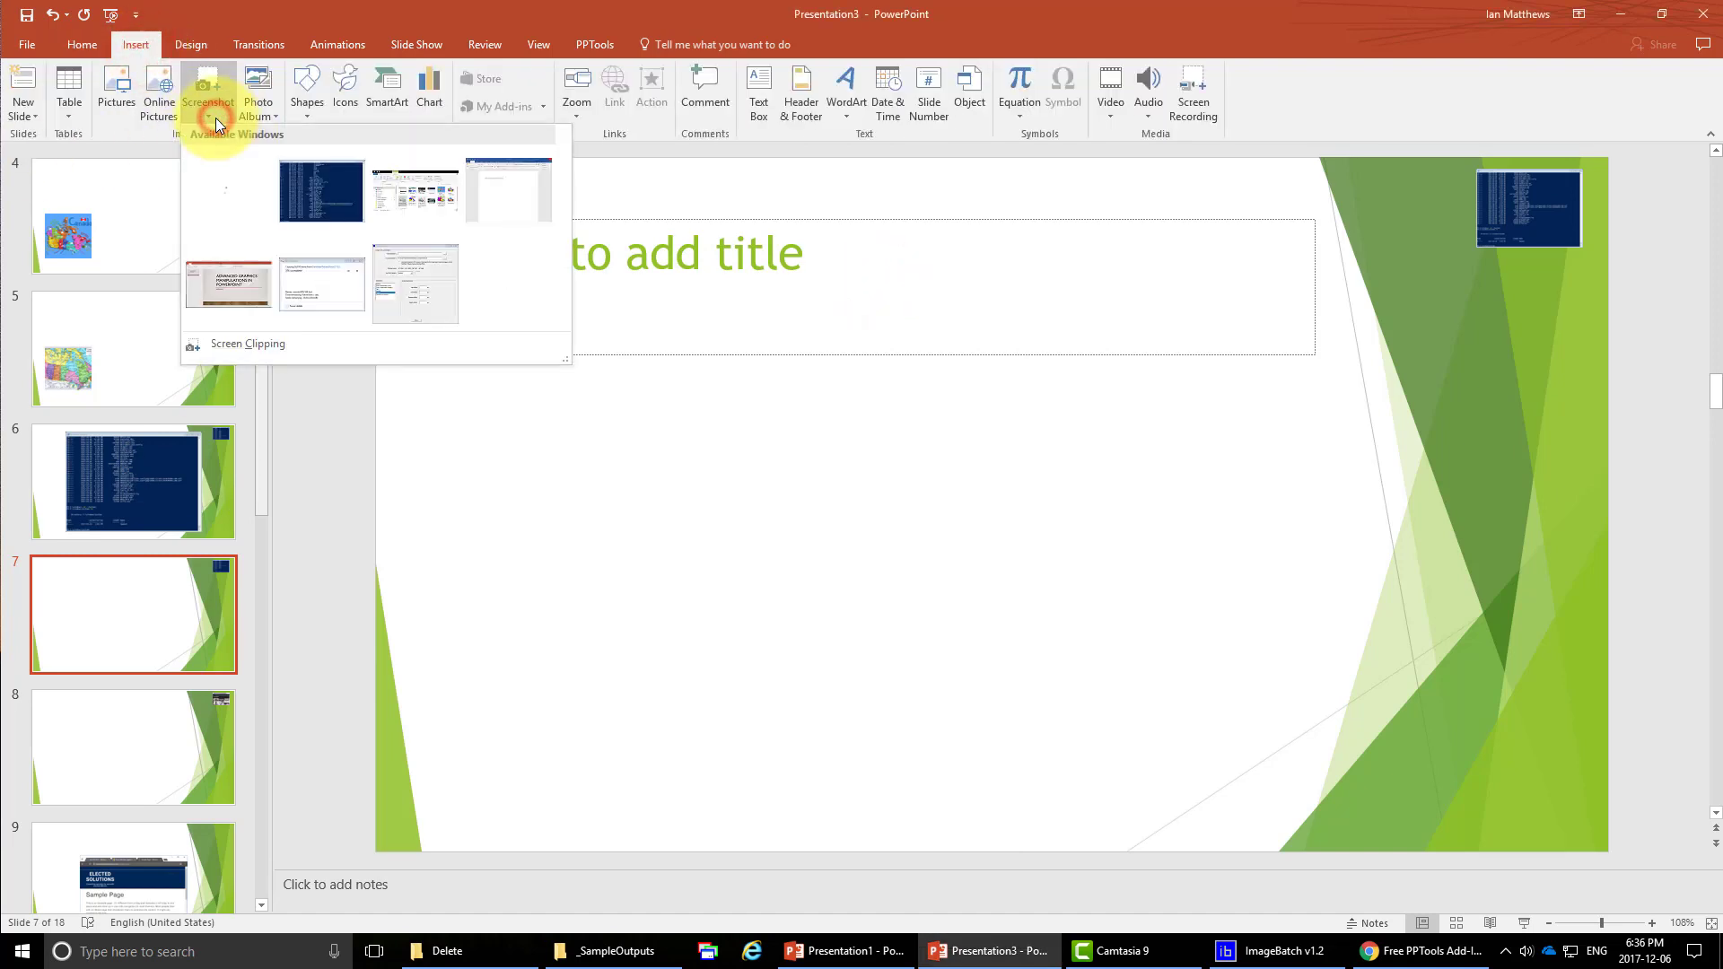
pyautogui.click(327, 179)
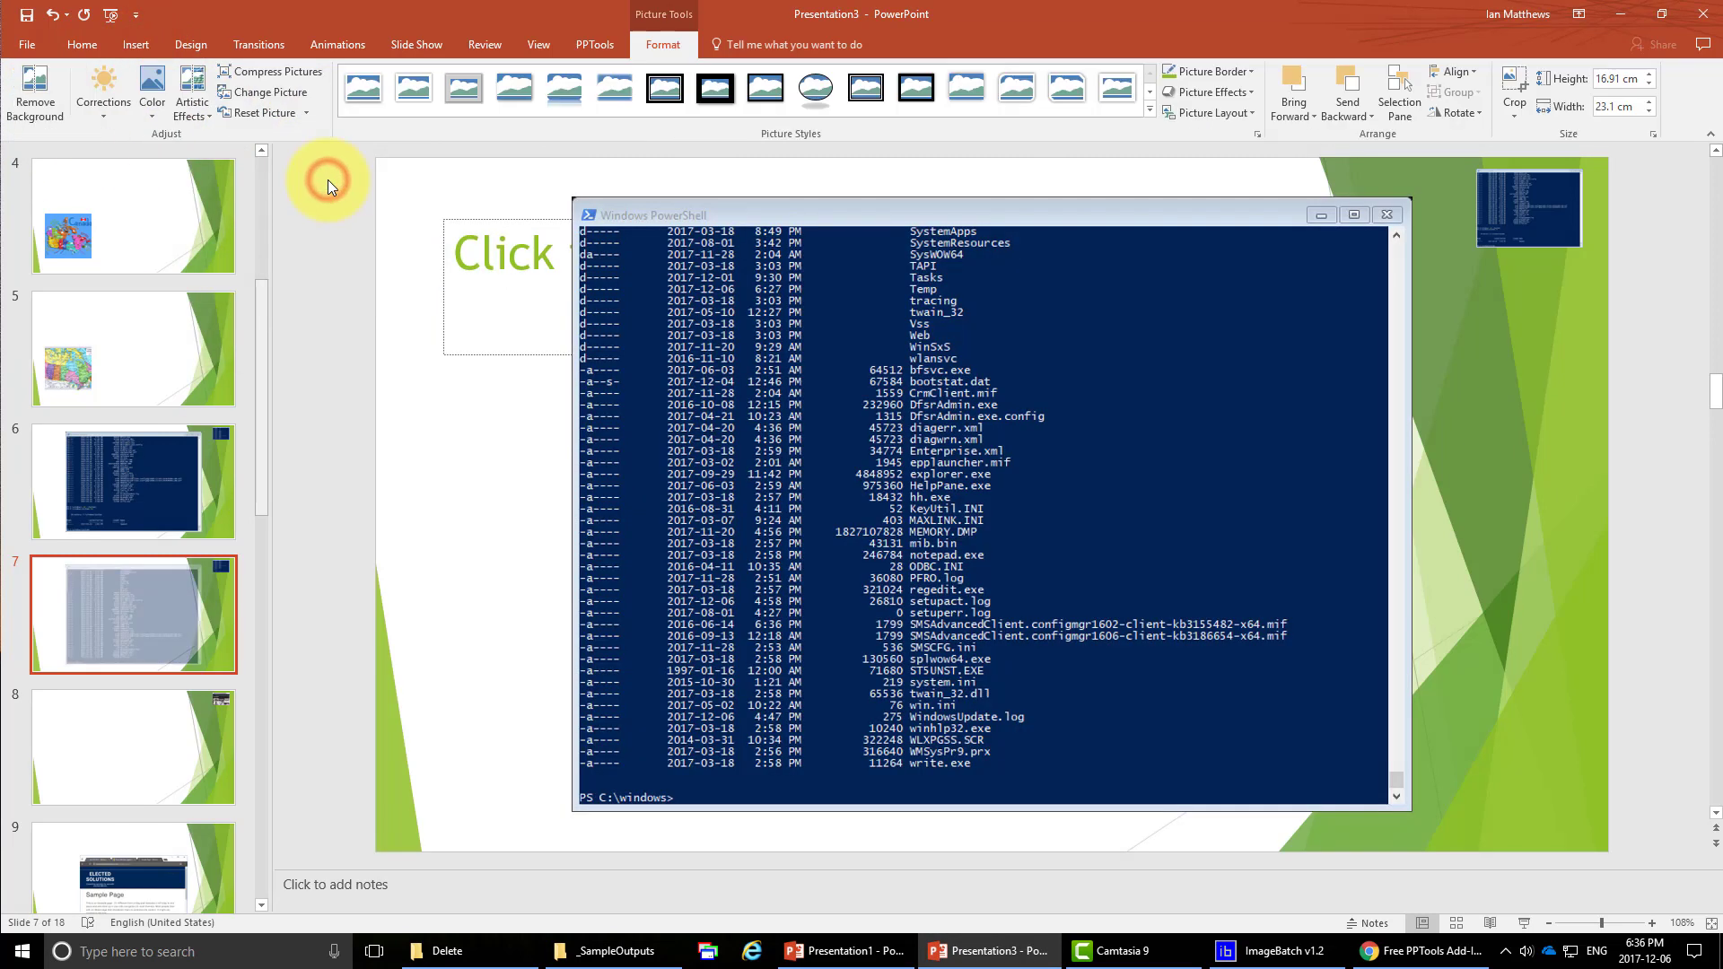
# On slide 8, list the System folder in PowerShell and insert its window screenshot.
pyautogui.click(120, 730)
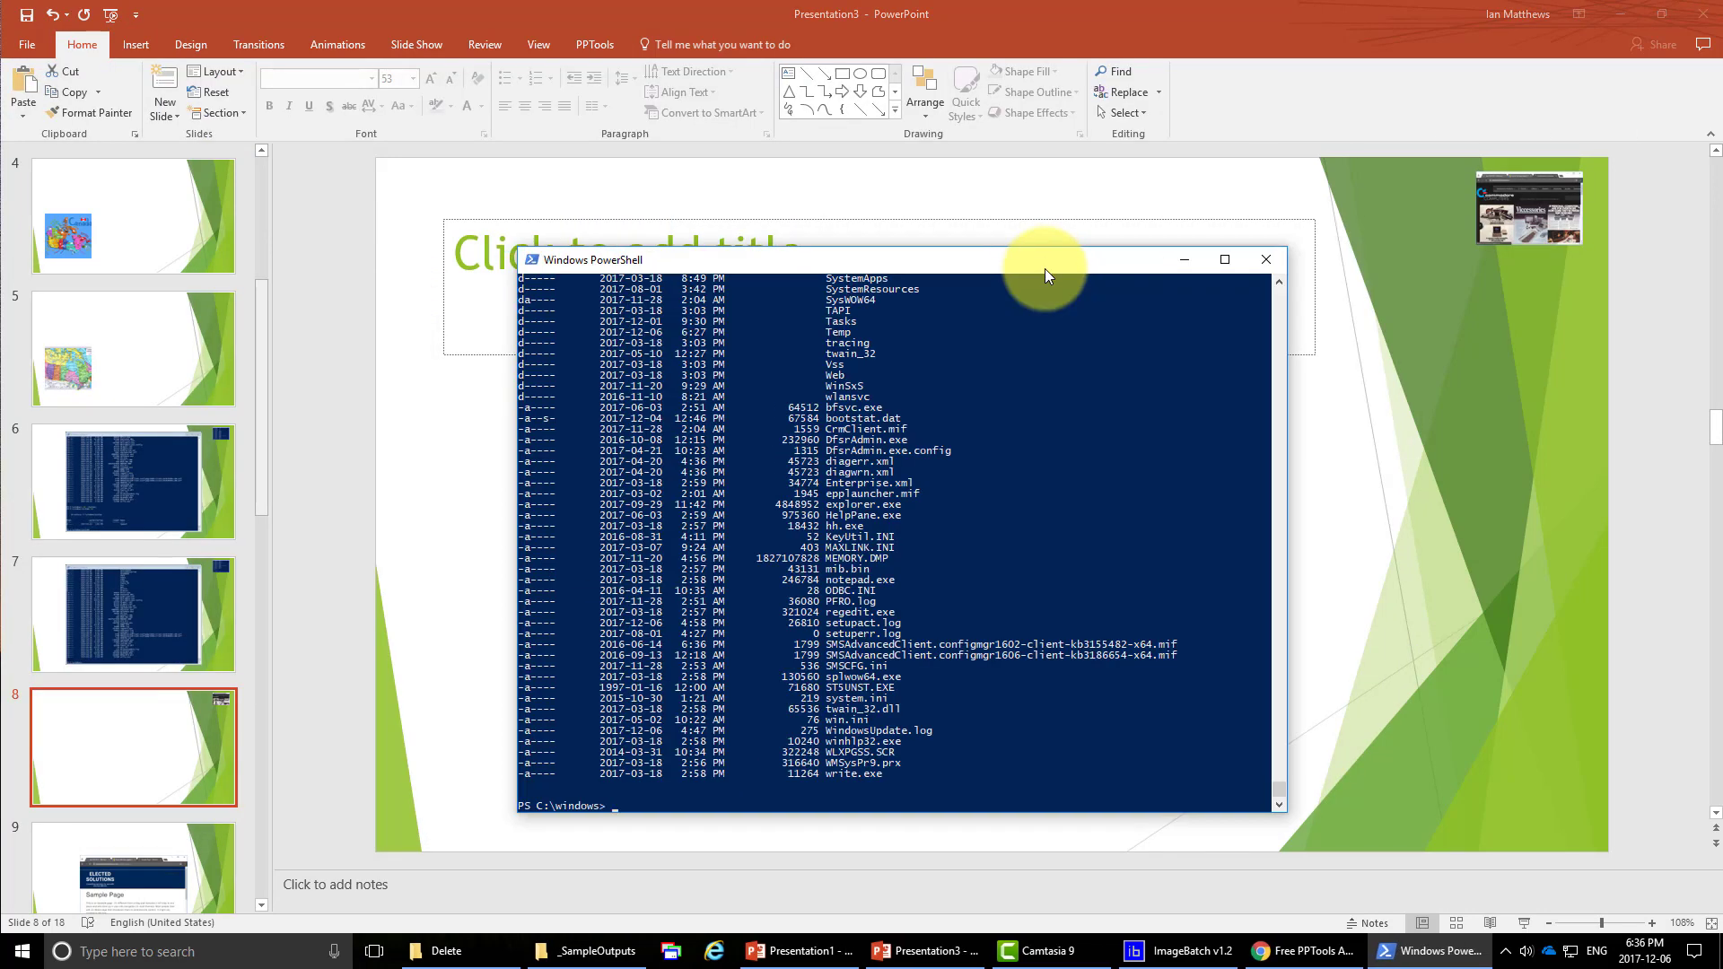
pyautogui.write('cd sys')
pyautogui.press('Tab')
pyautogui.press('Return')
pyautogui.write('ls')
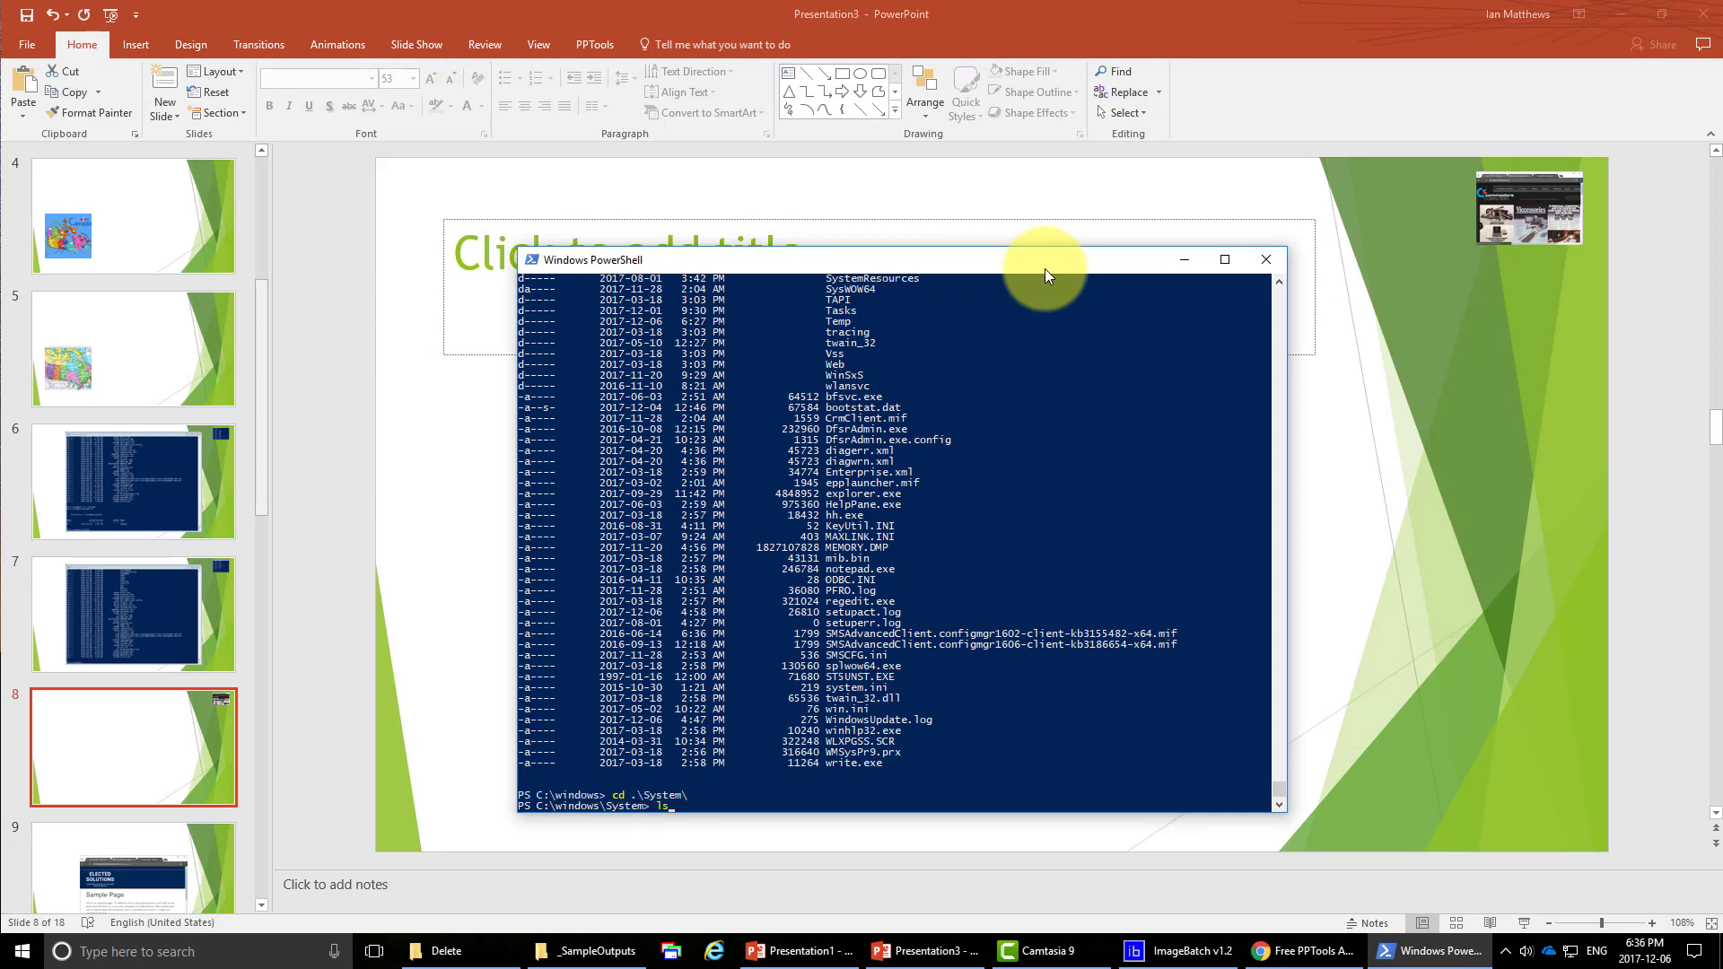
pyautogui.press('Return')
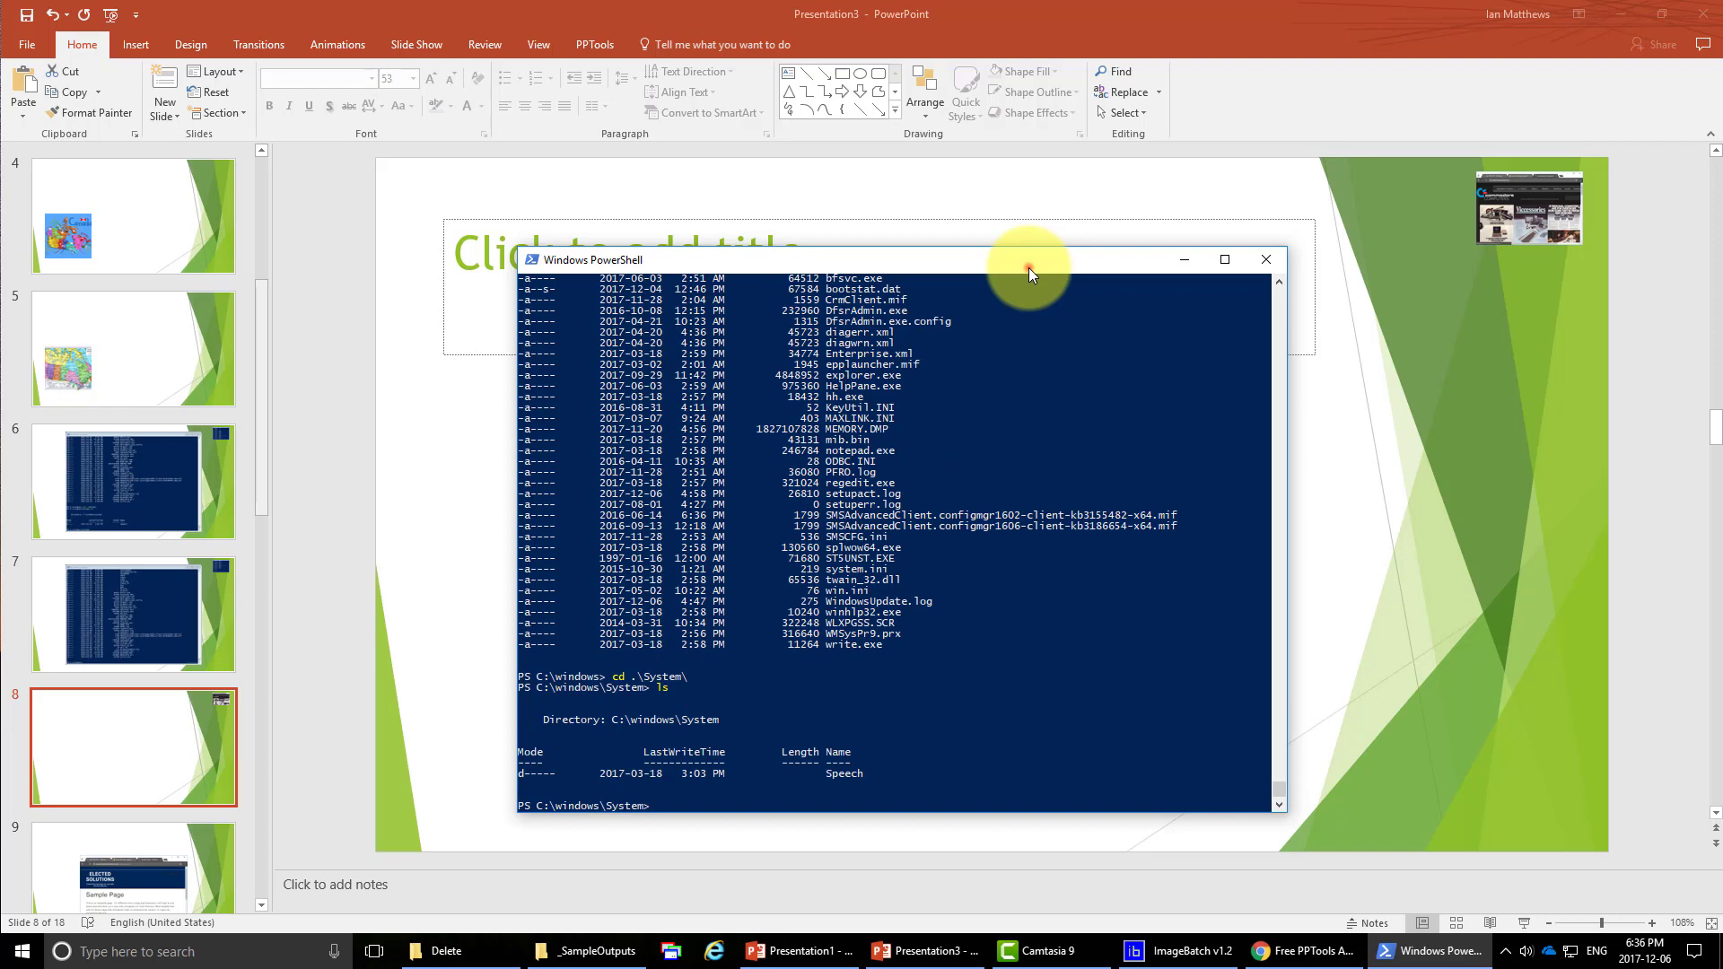
pyautogui.hotkey('alt', 'F4')
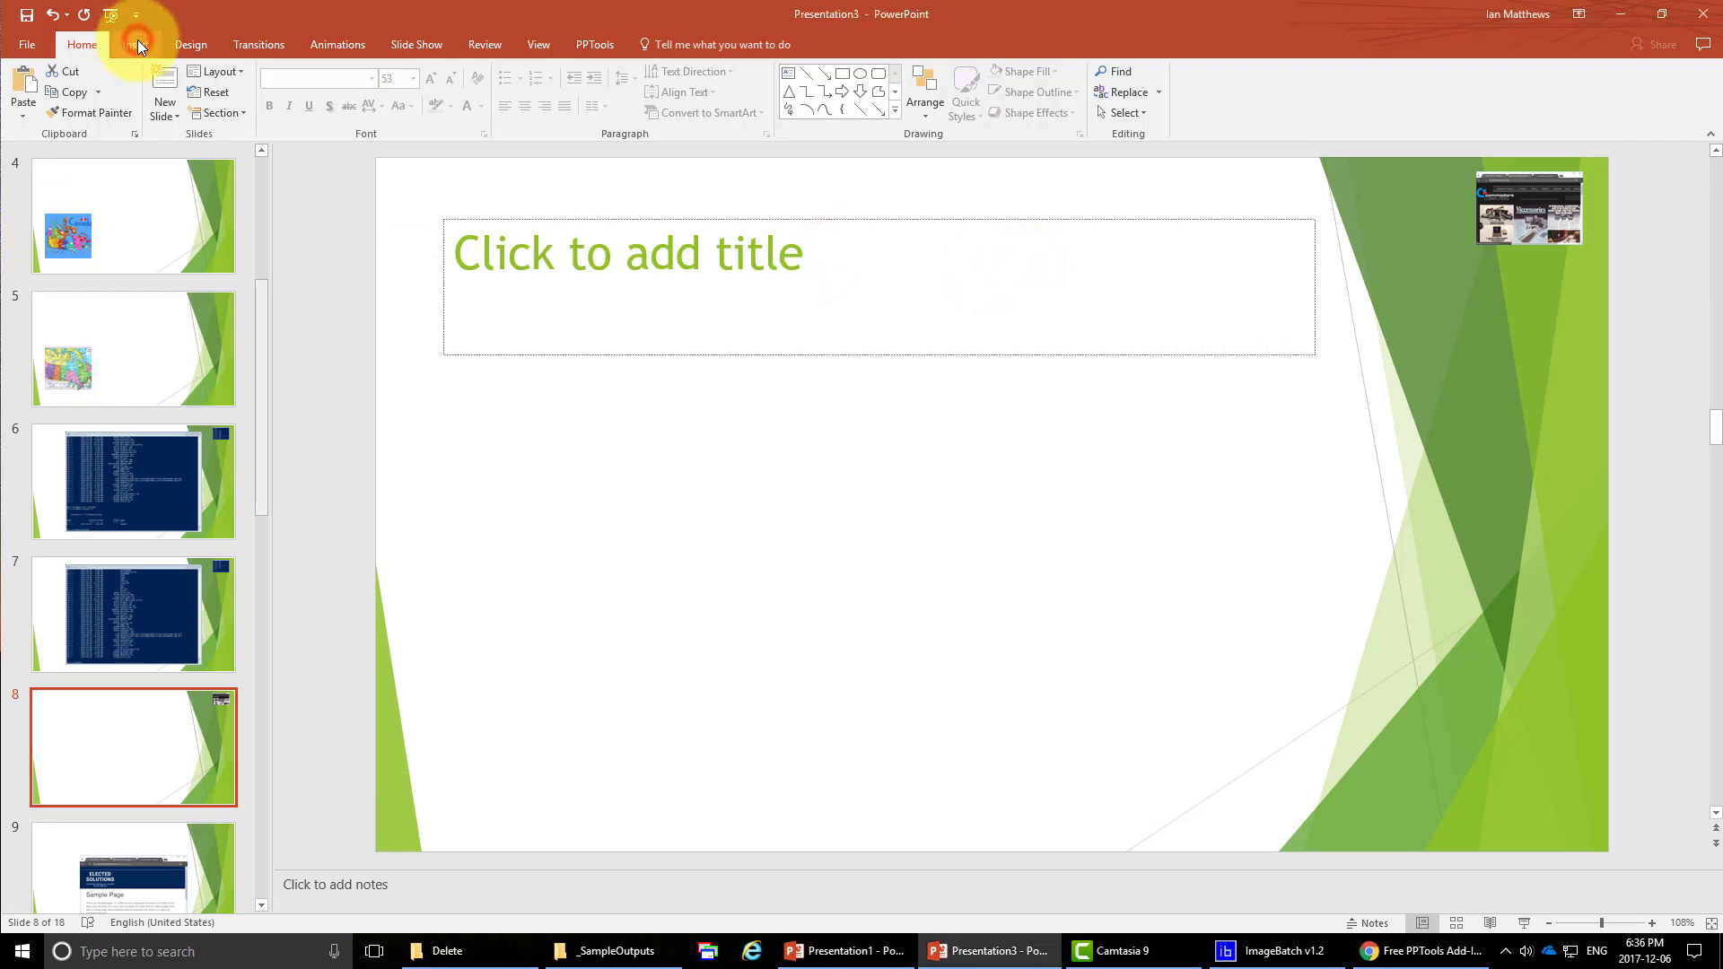
pyautogui.click(142, 45)
pyautogui.click(214, 115)
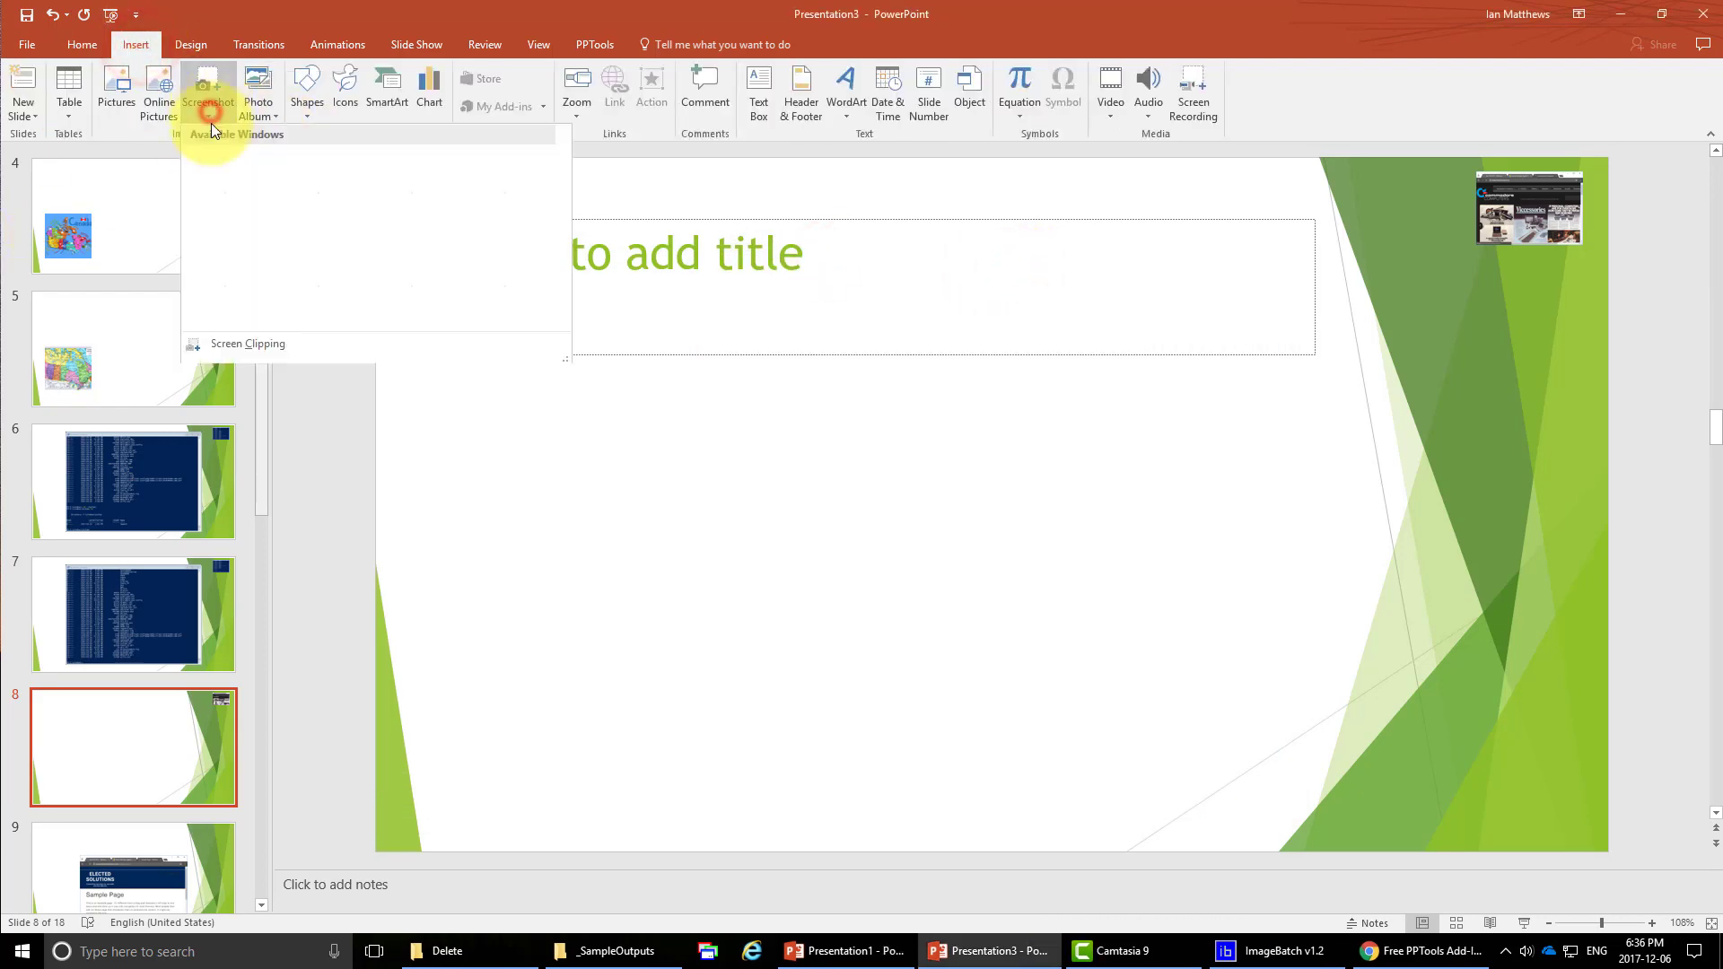
pyautogui.click(322, 201)
pyautogui.click(100, 454)
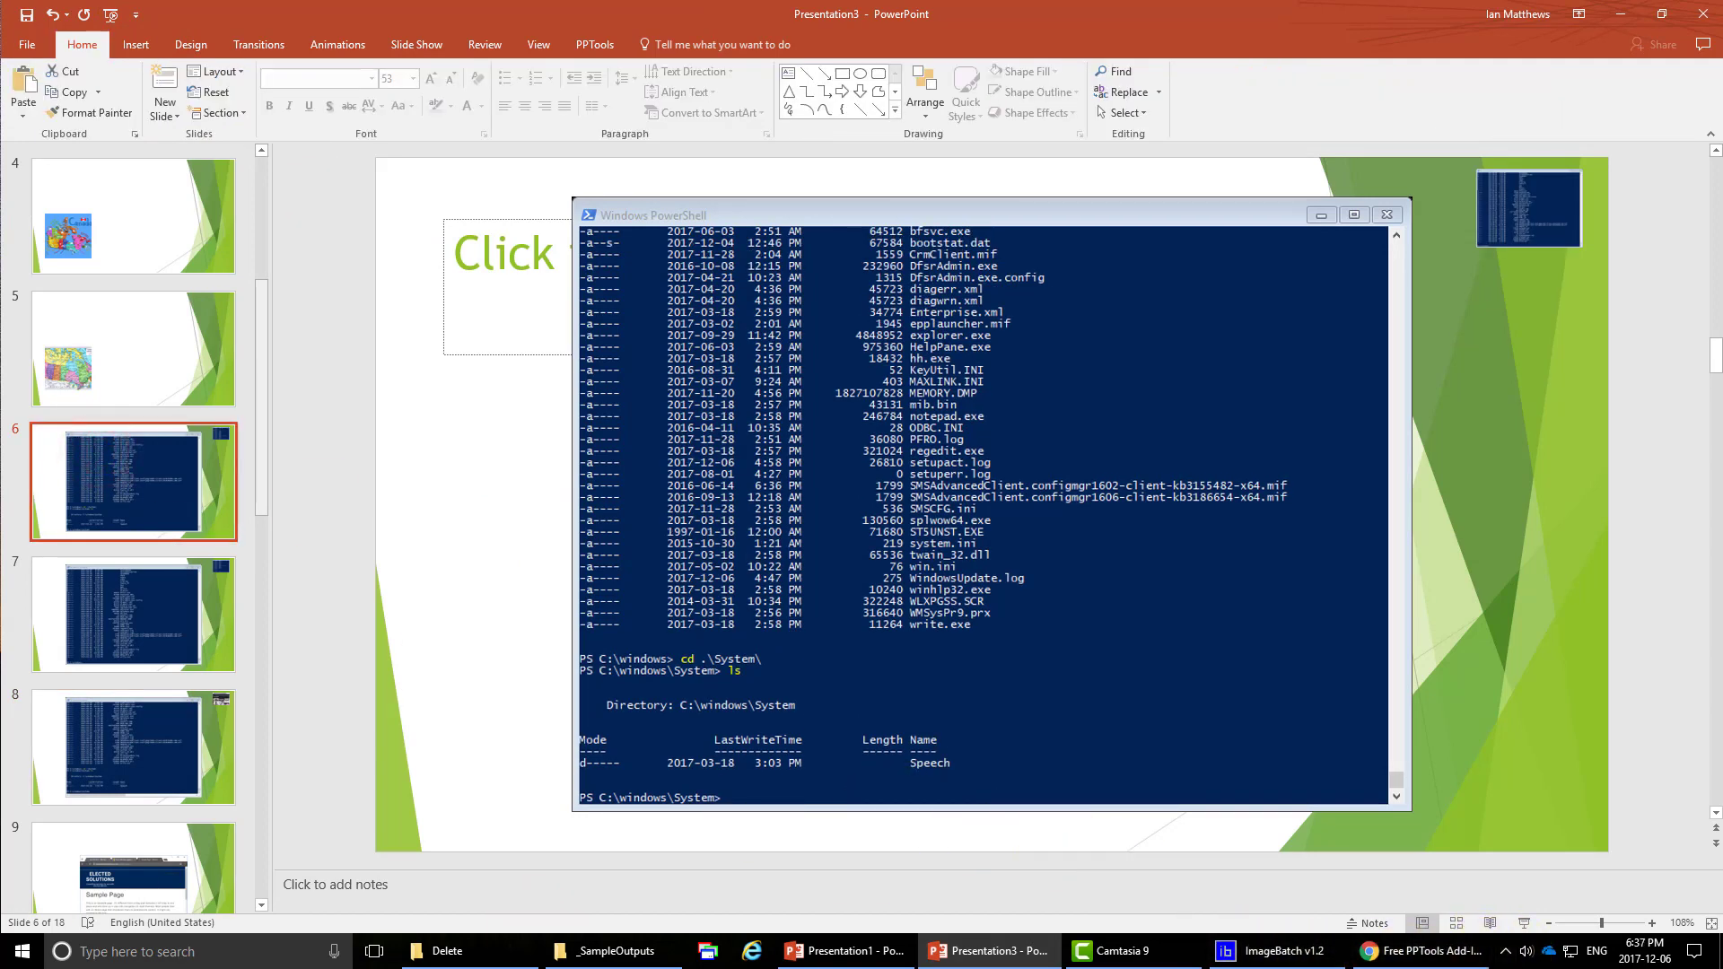
pyautogui.hotkey('shift', 'F5')
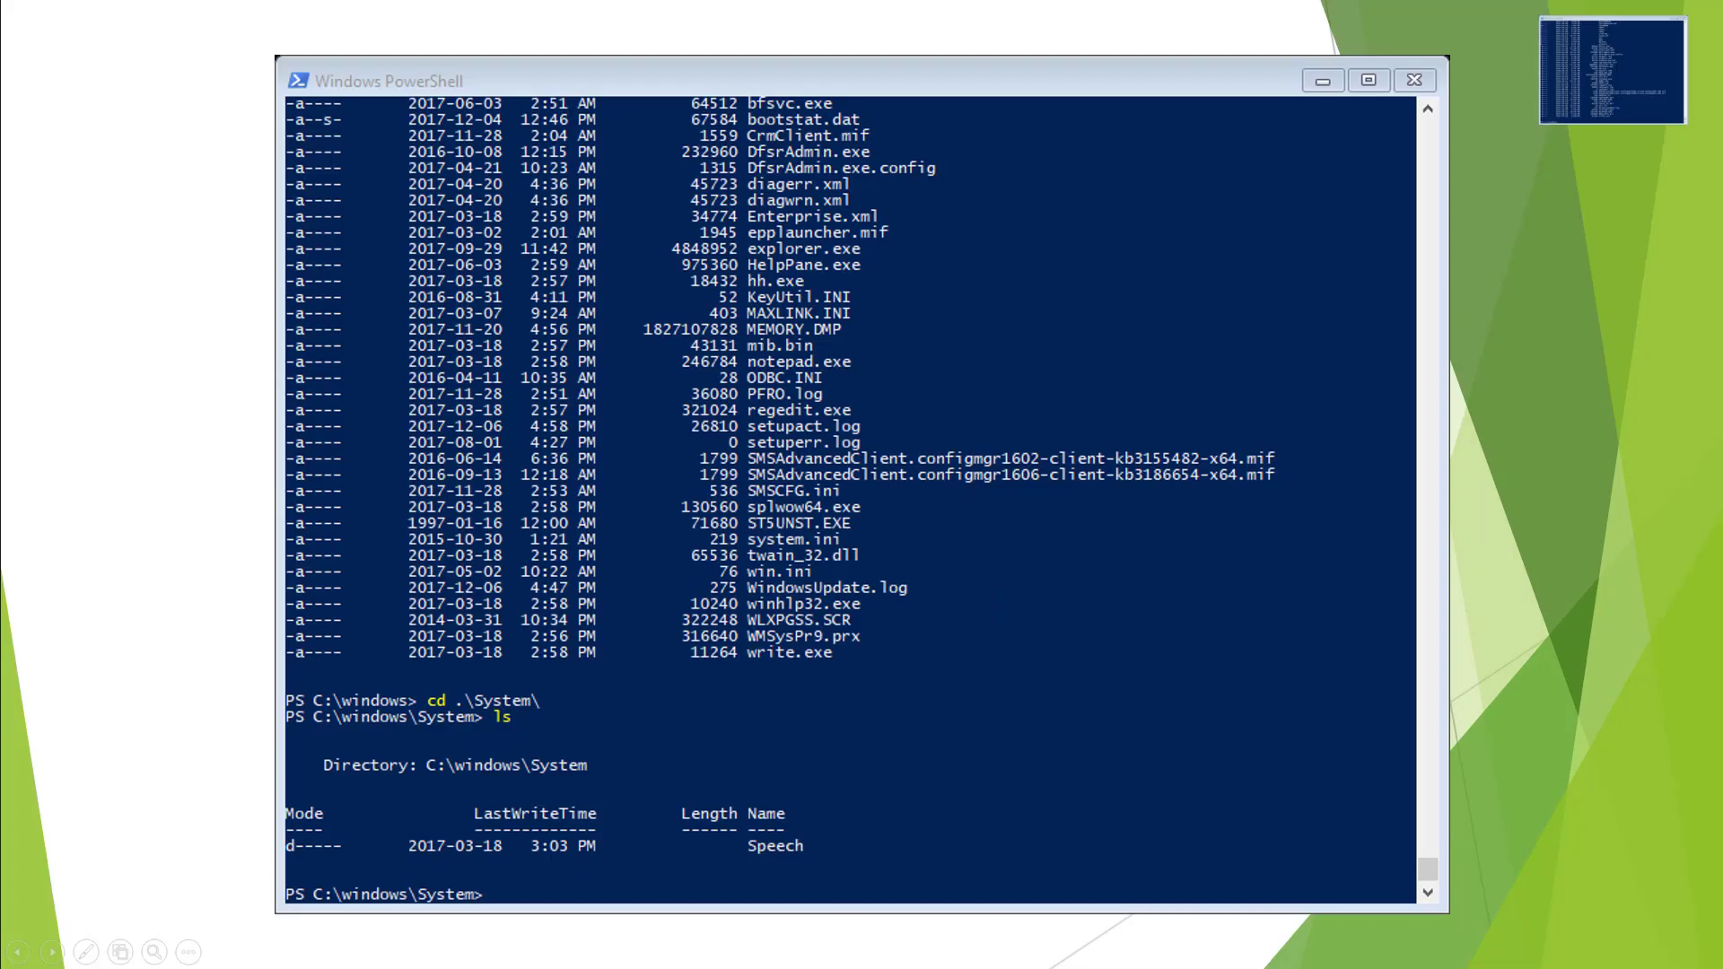
pyautogui.click(1053, 520)
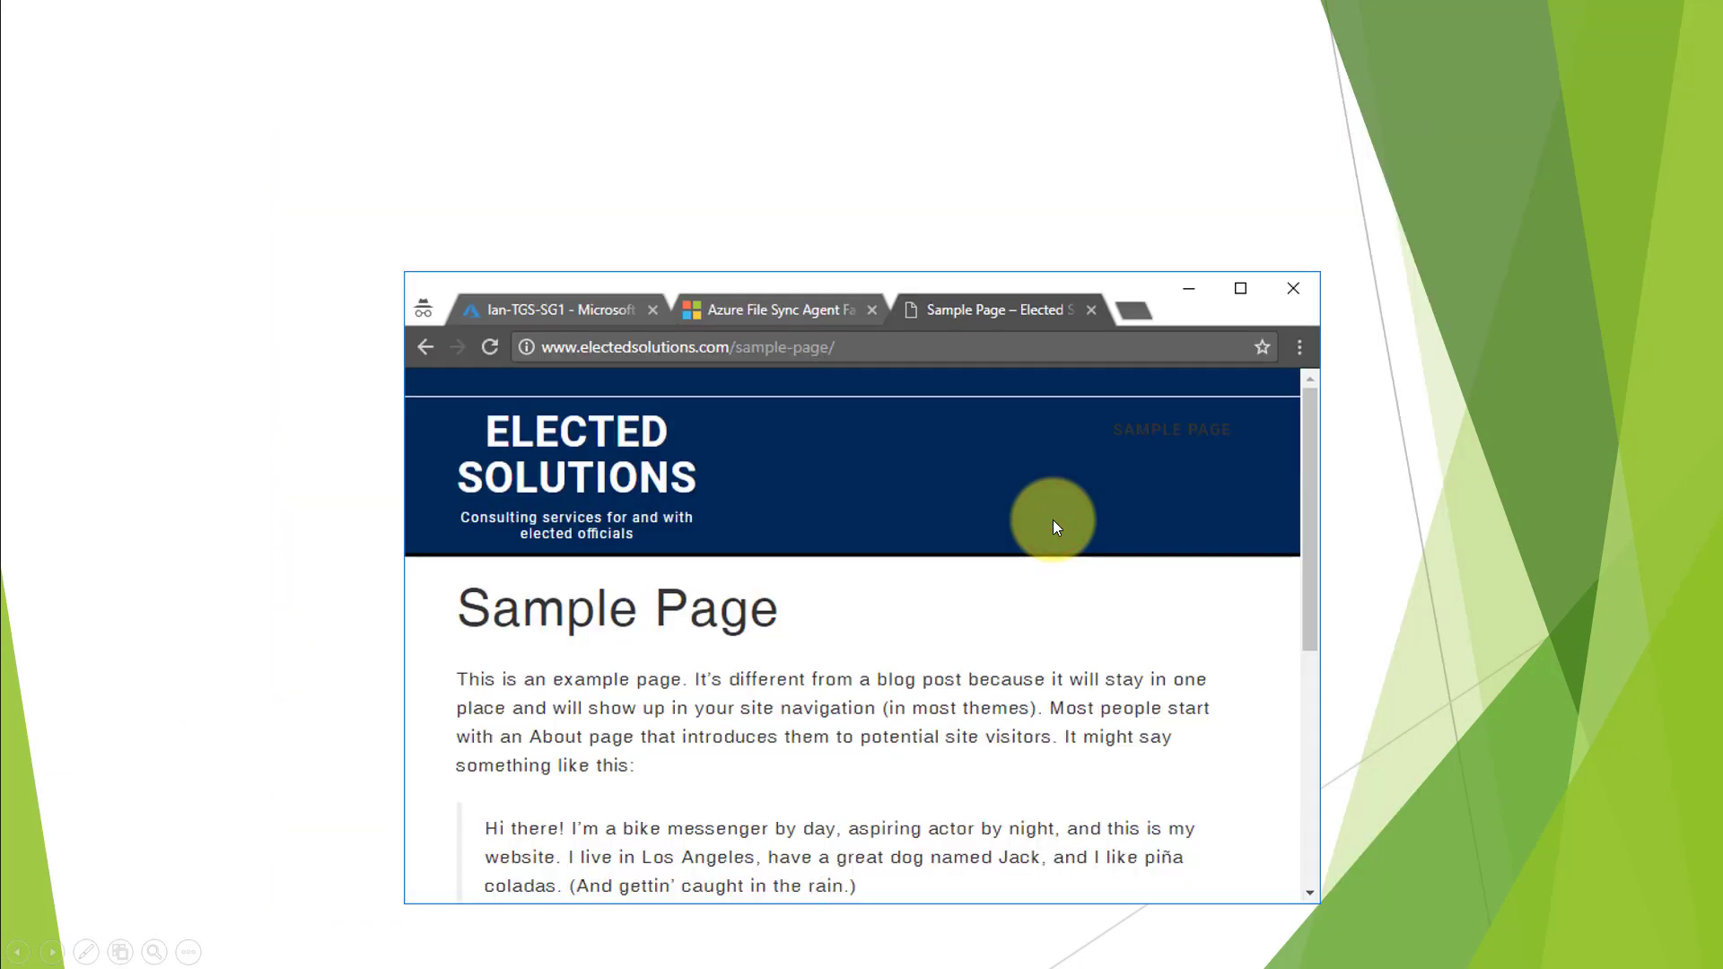
pyautogui.click(1053, 520)
pyautogui.press('Escape')
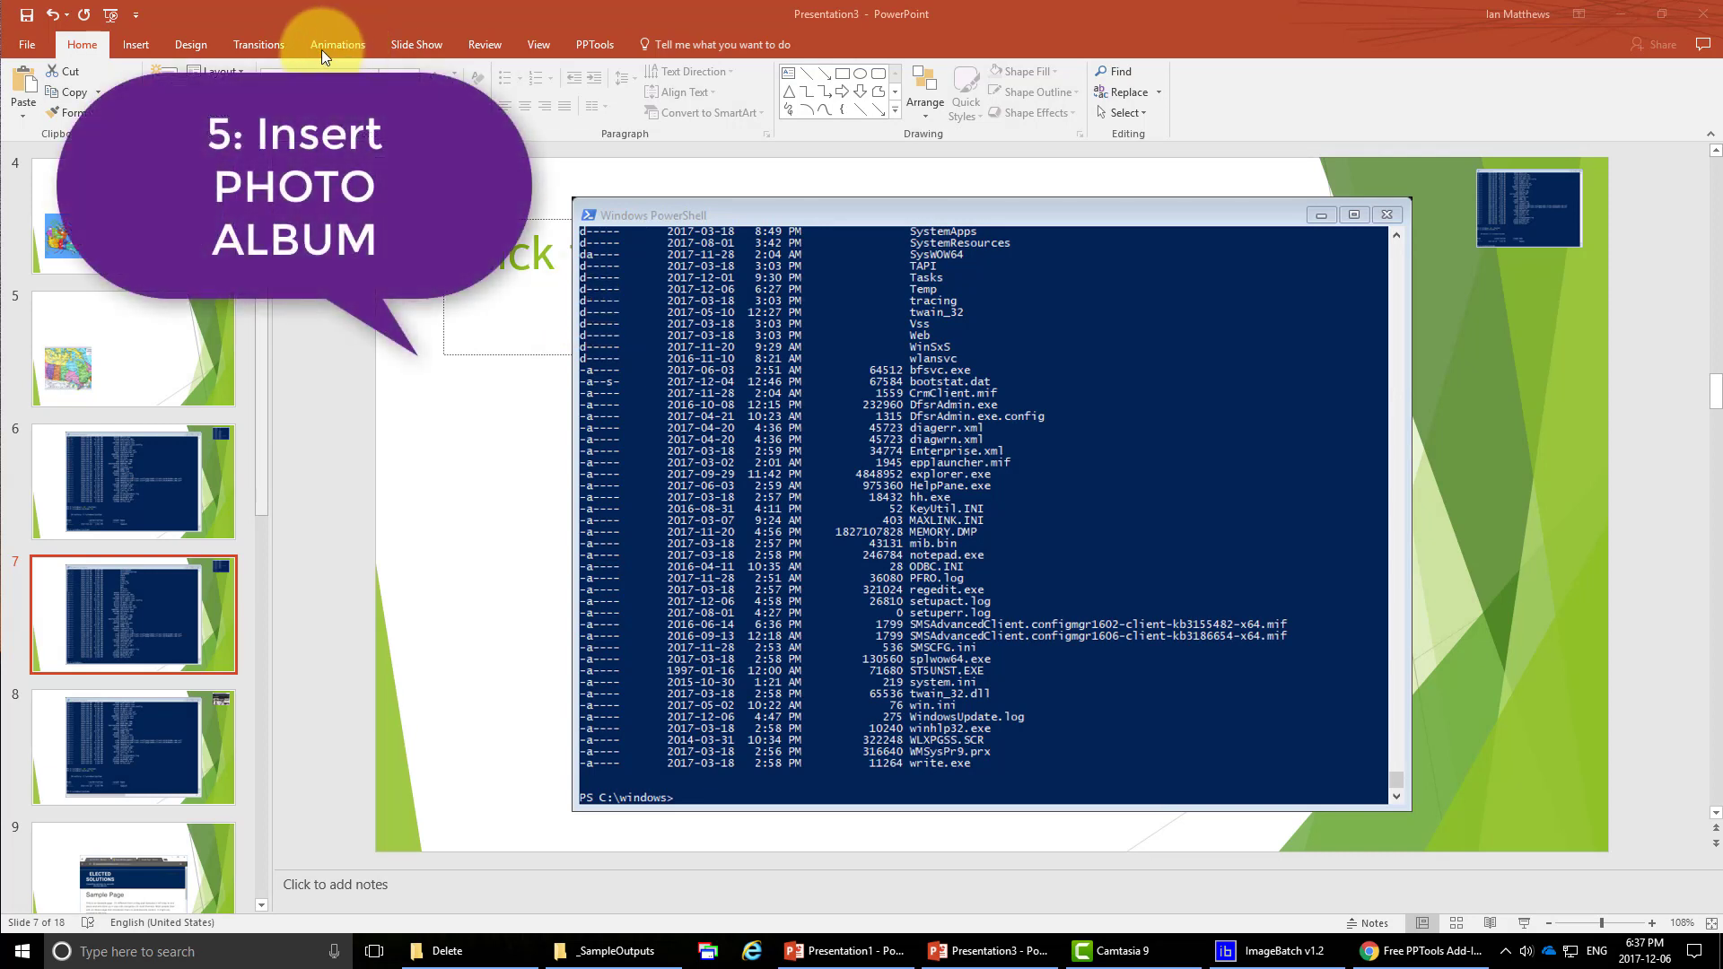
# Start a new photo album and add every picture from the sample folder.
pyautogui.click(139, 44)
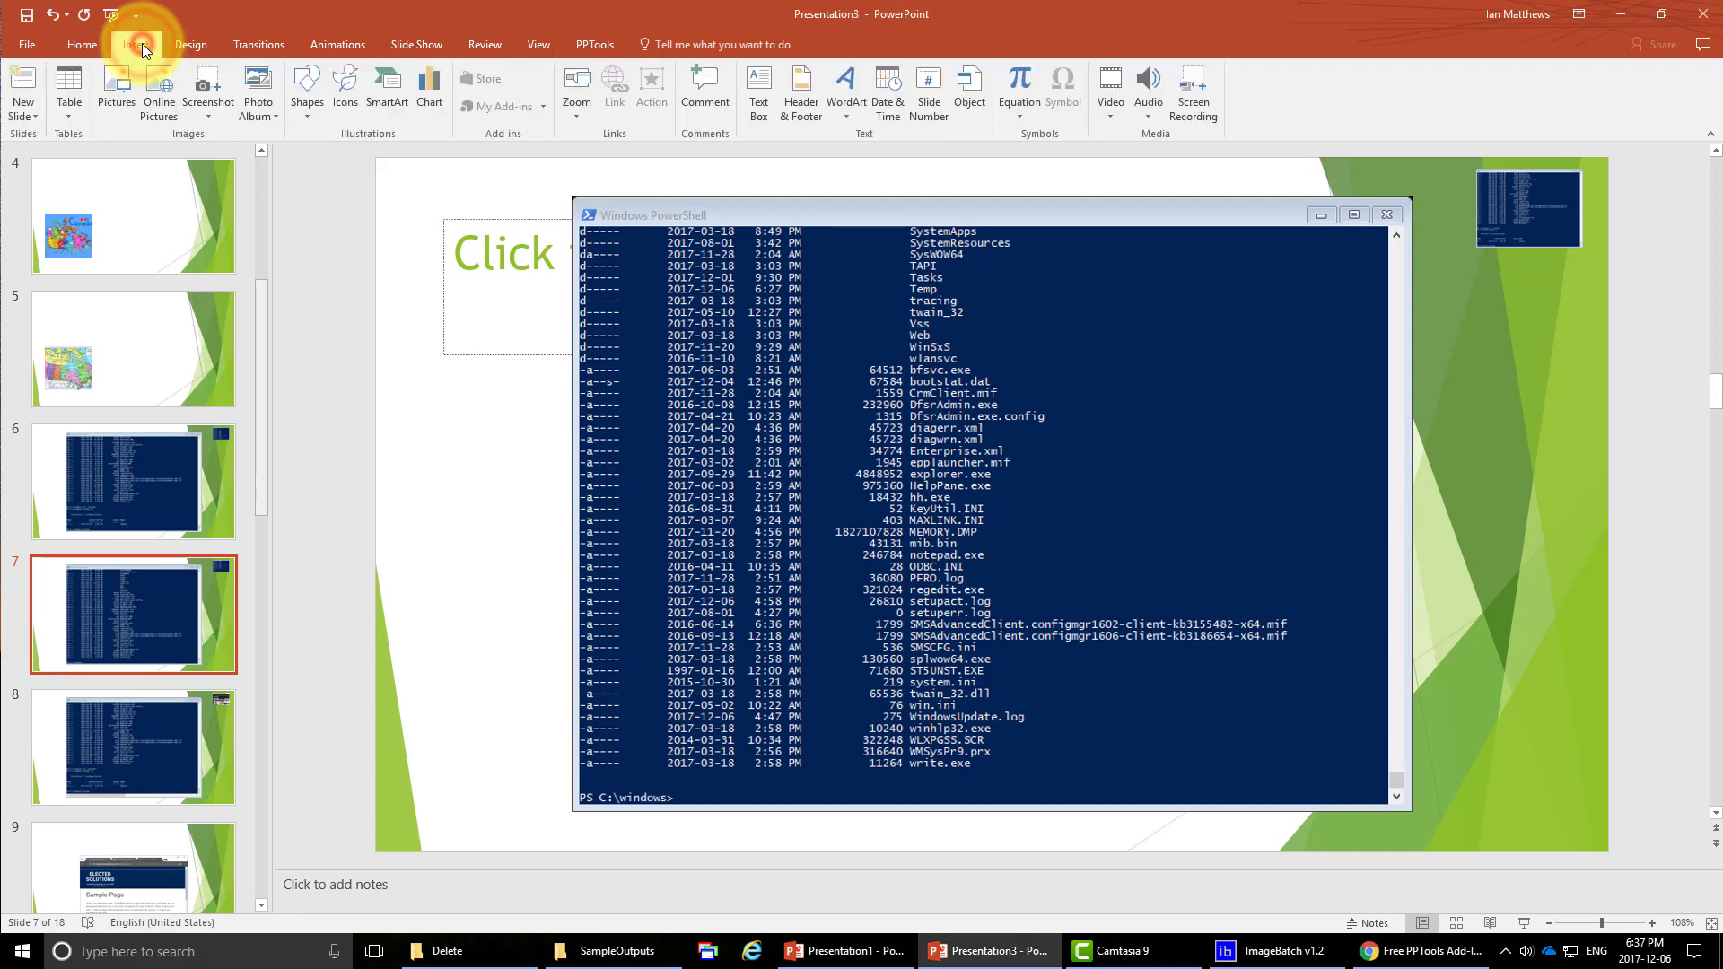
pyautogui.click(262, 112)
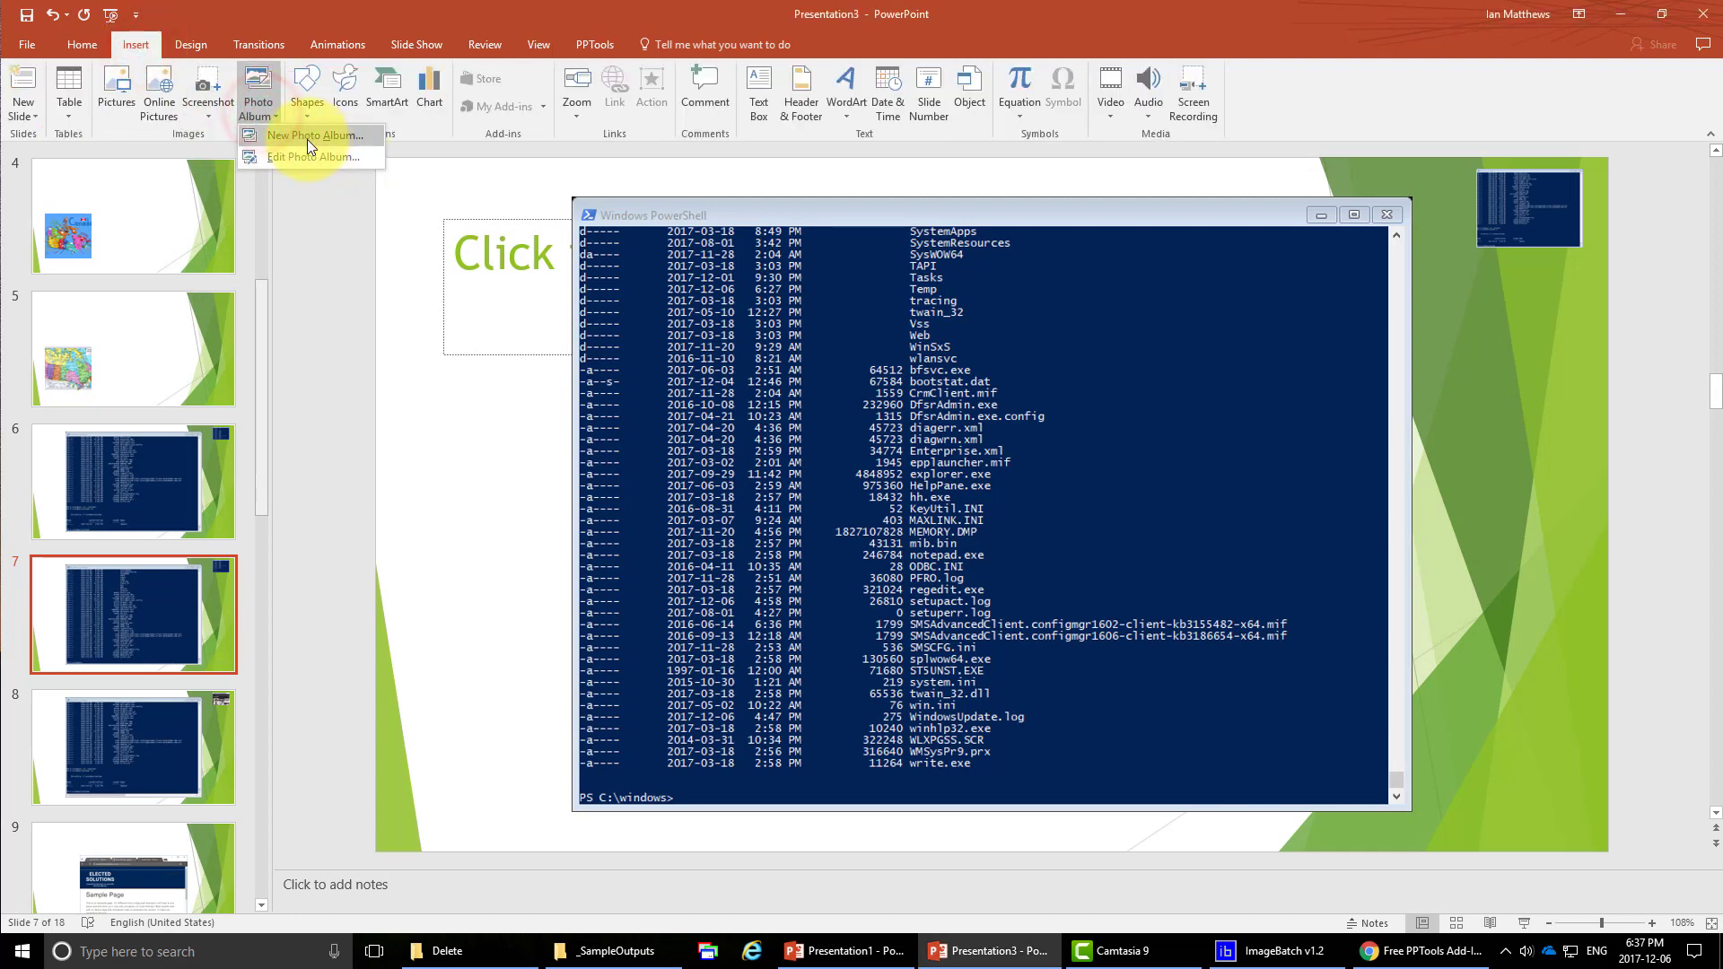
pyautogui.click(325, 139)
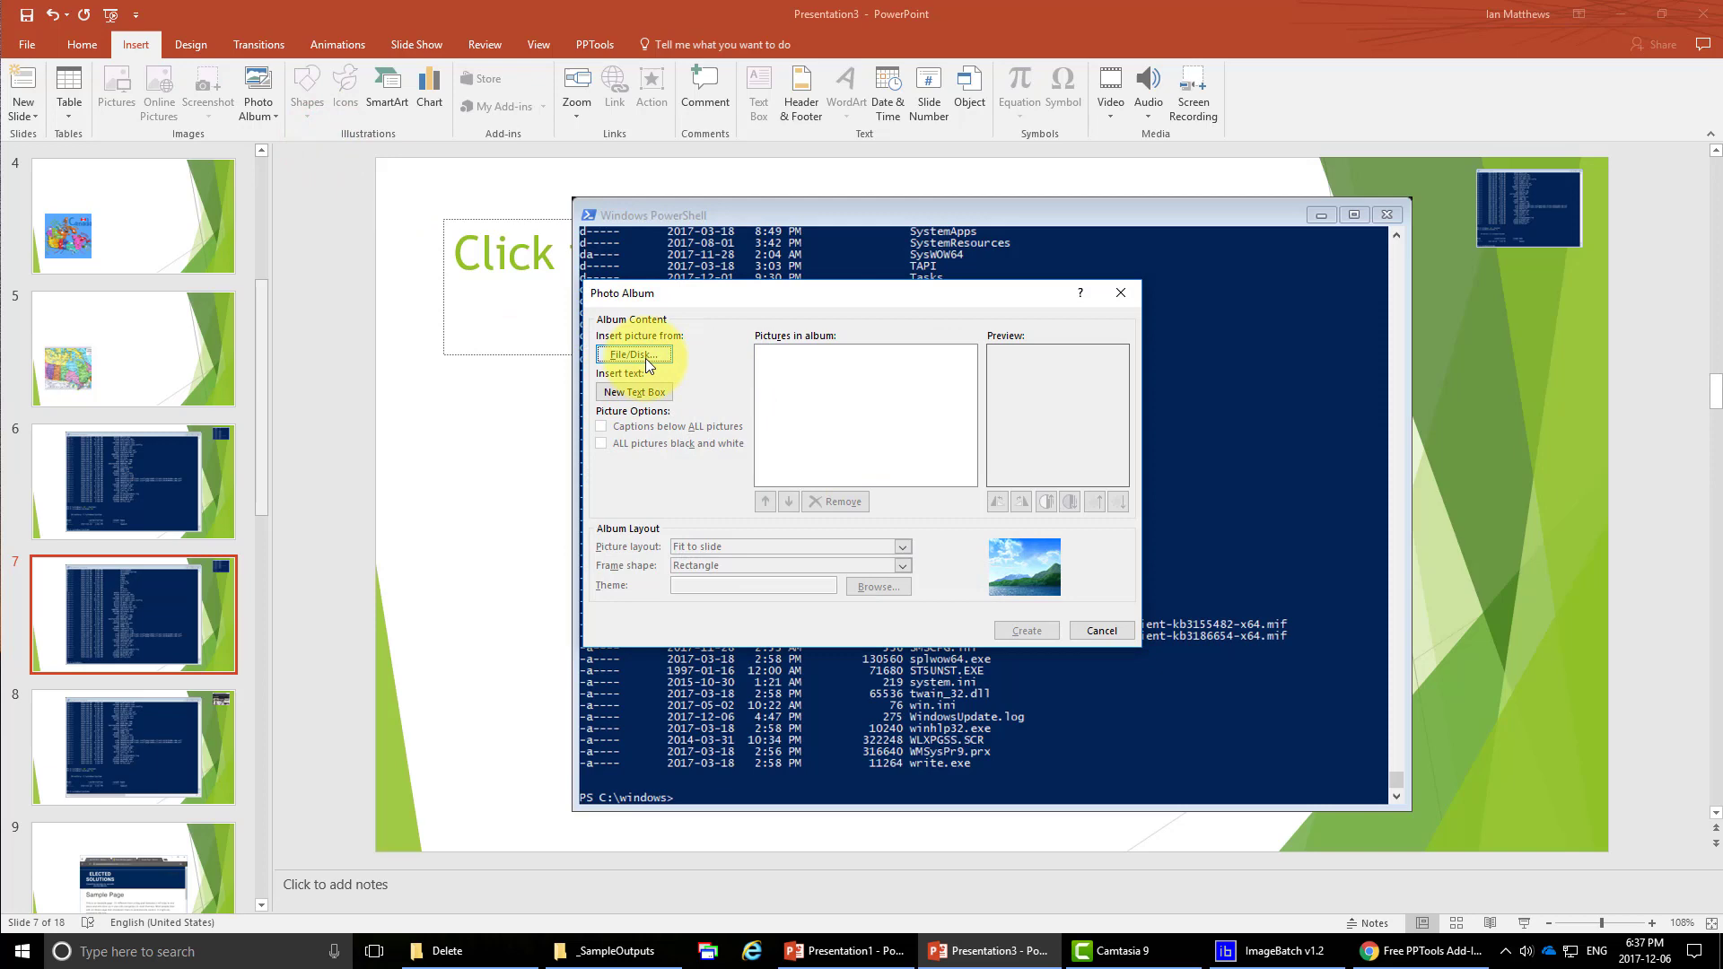
pyautogui.click(644, 354)
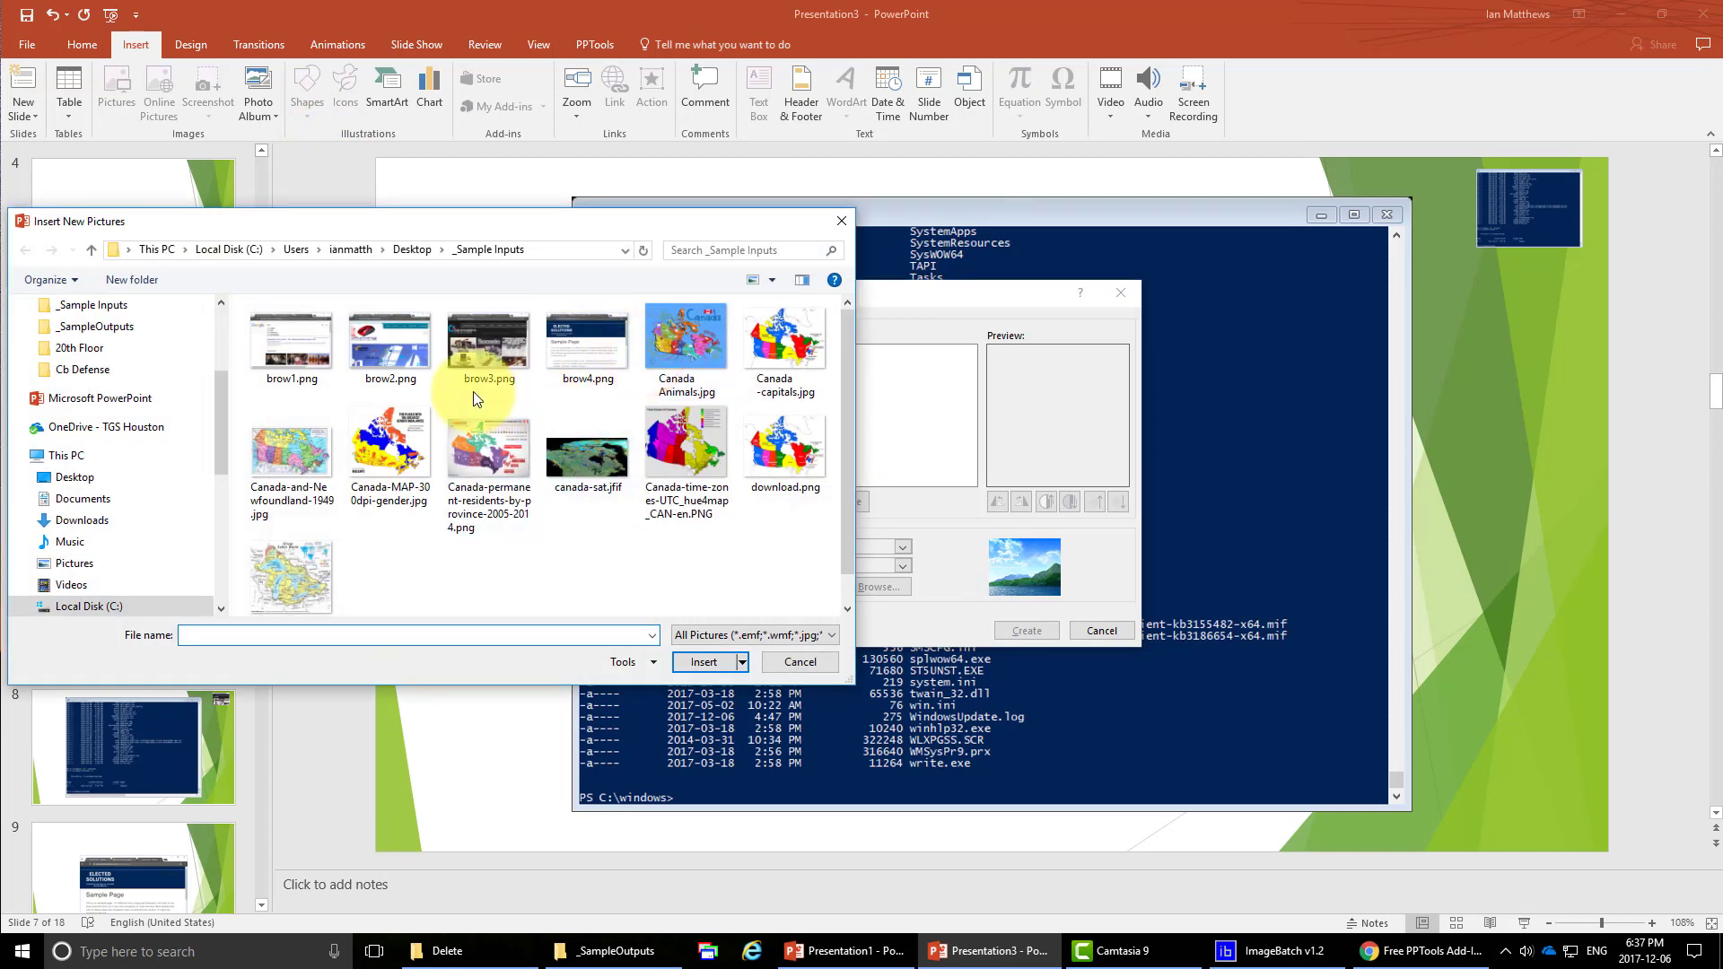
pyautogui.hotkey('ctrl', 'a')
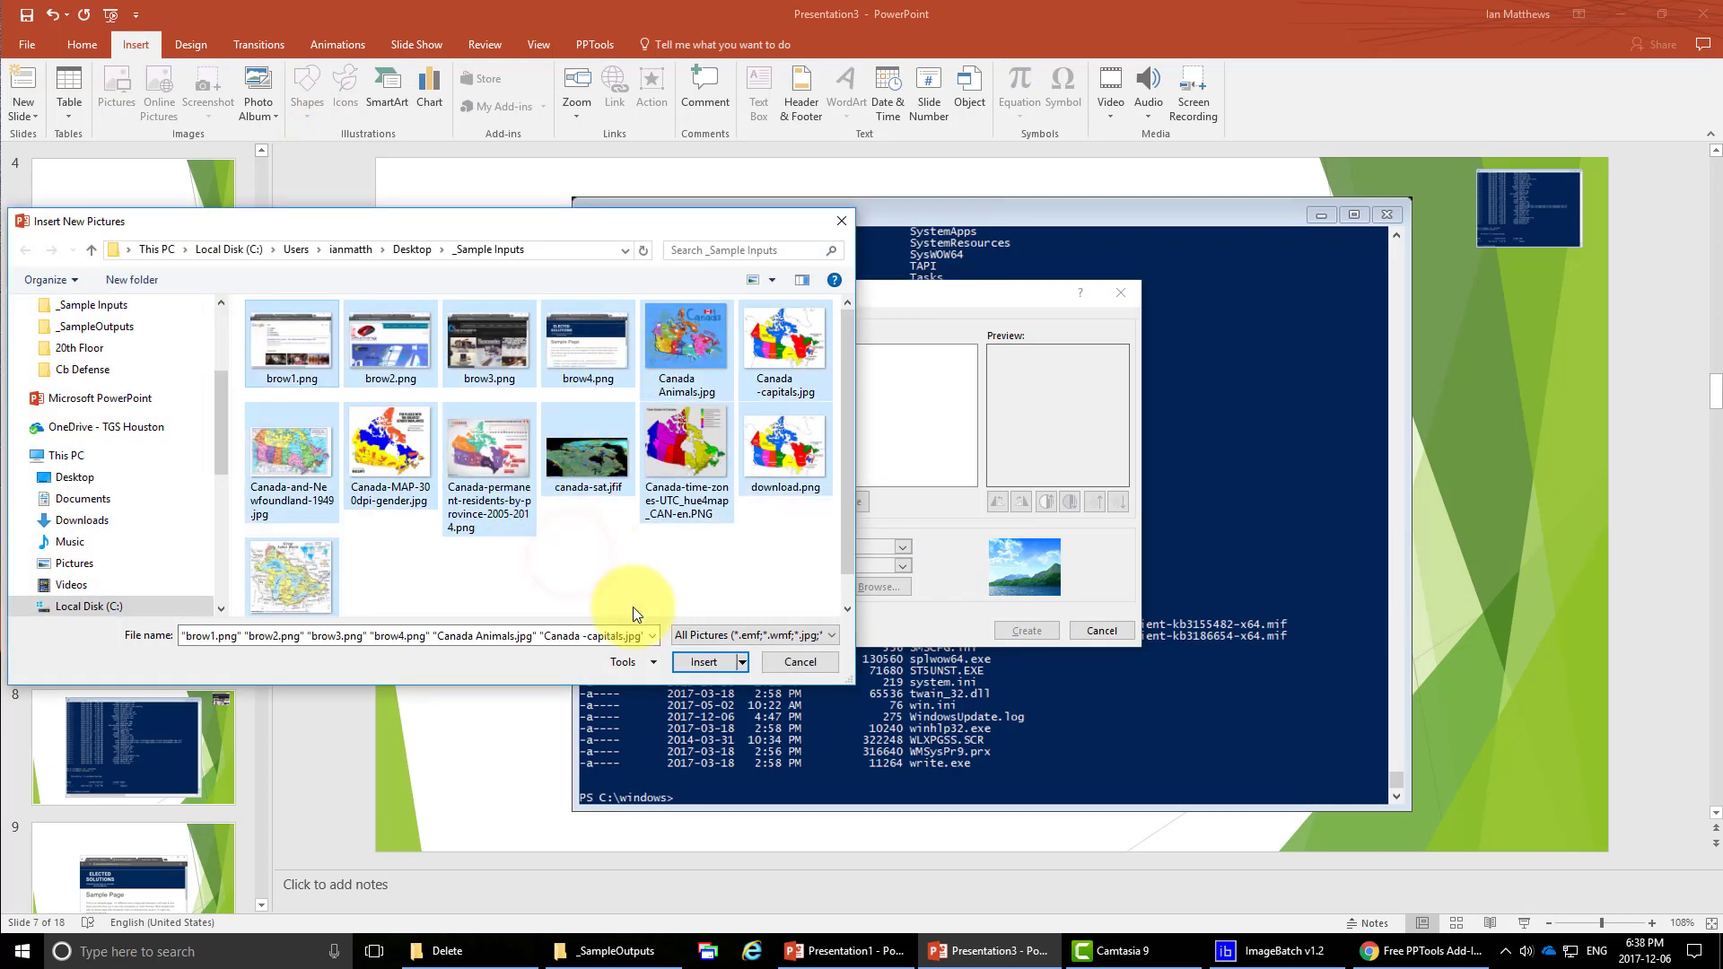
pyautogui.click(703, 662)
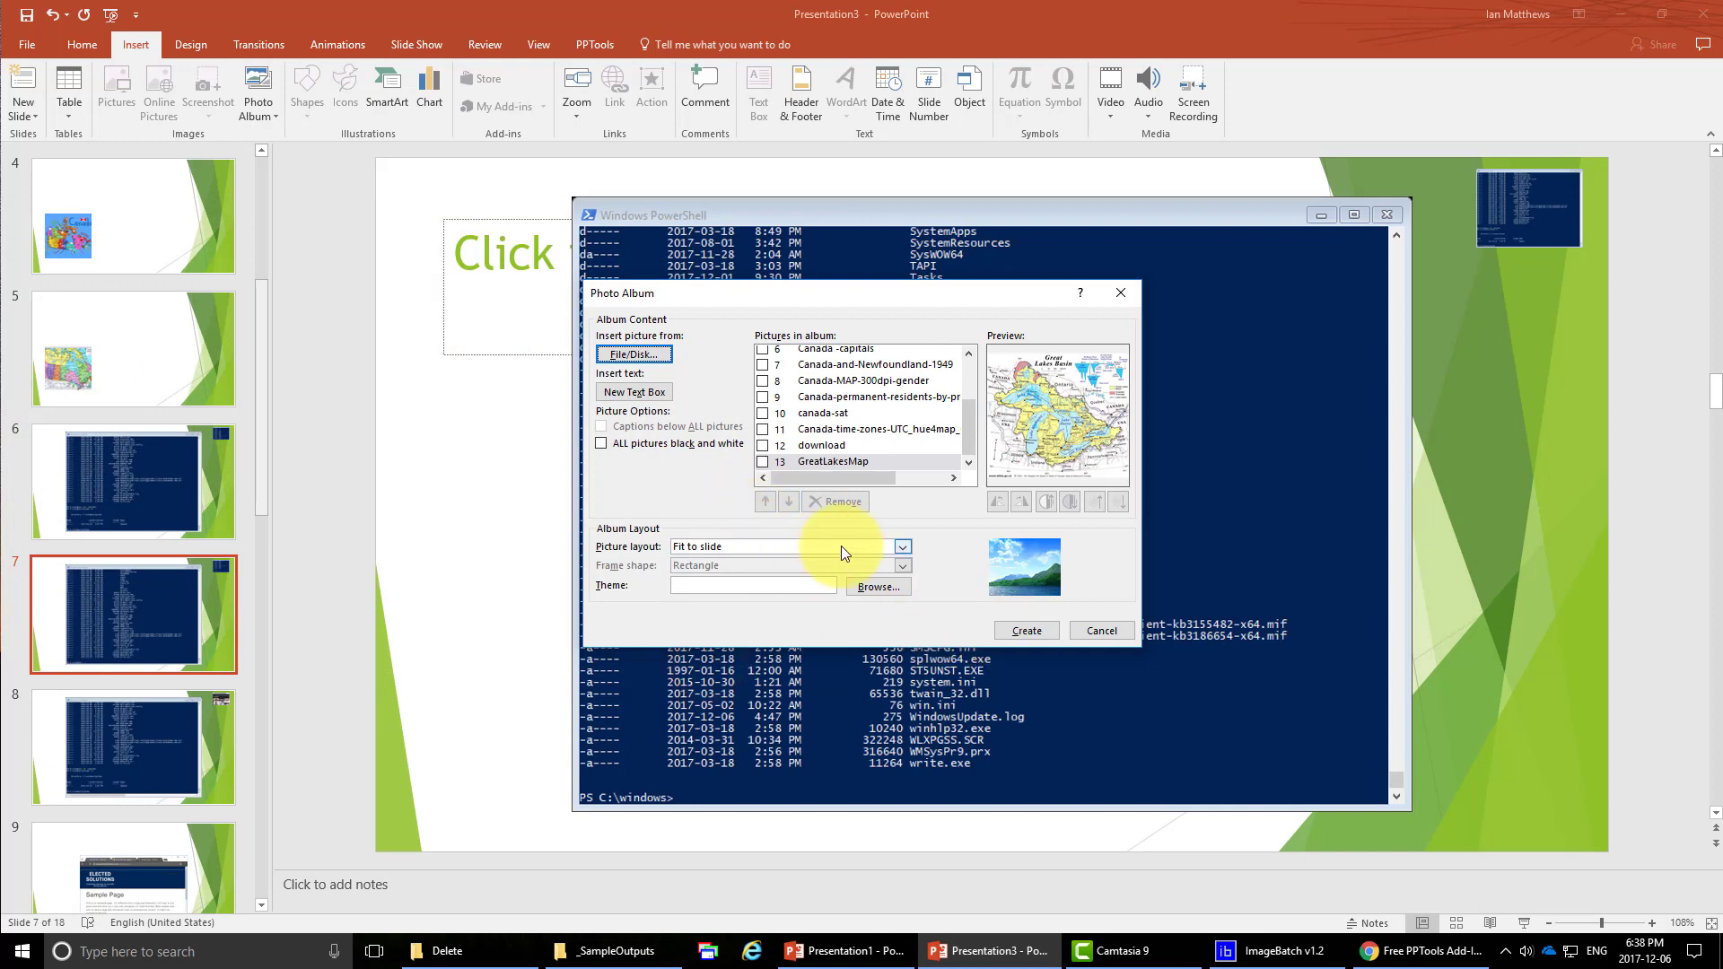
# Lay out 4 pictures per slide with Rectangle frames and create the album.
pyautogui.click(903, 547)
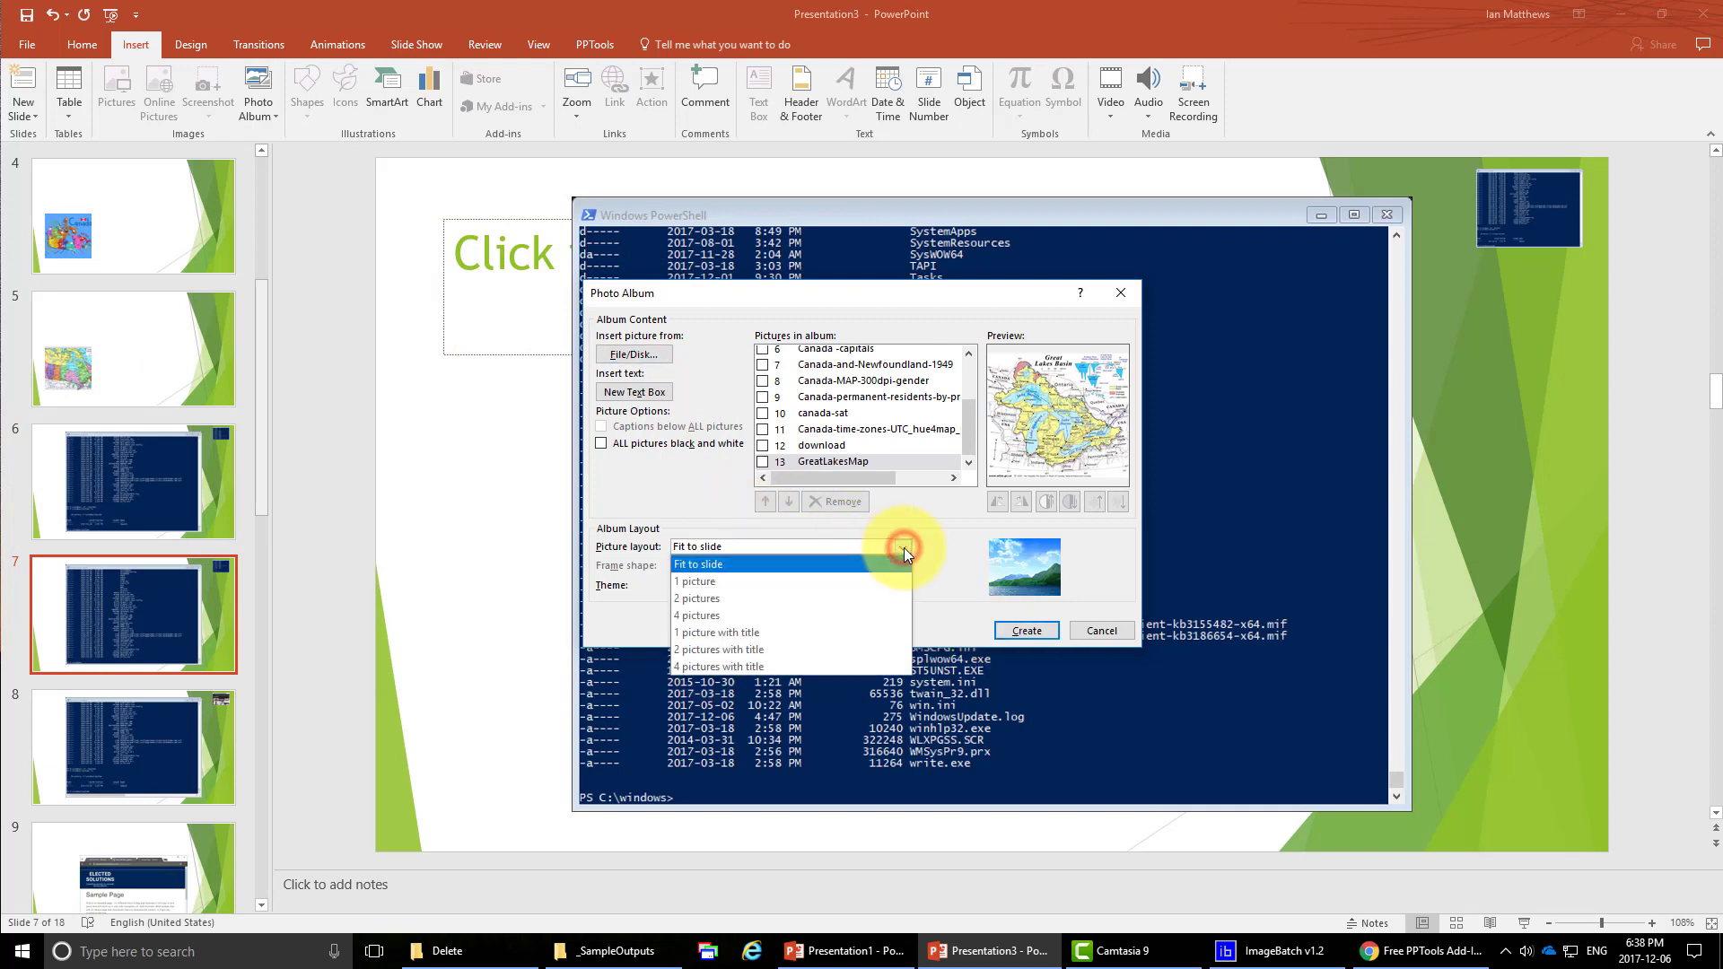
pyautogui.click(750, 604)
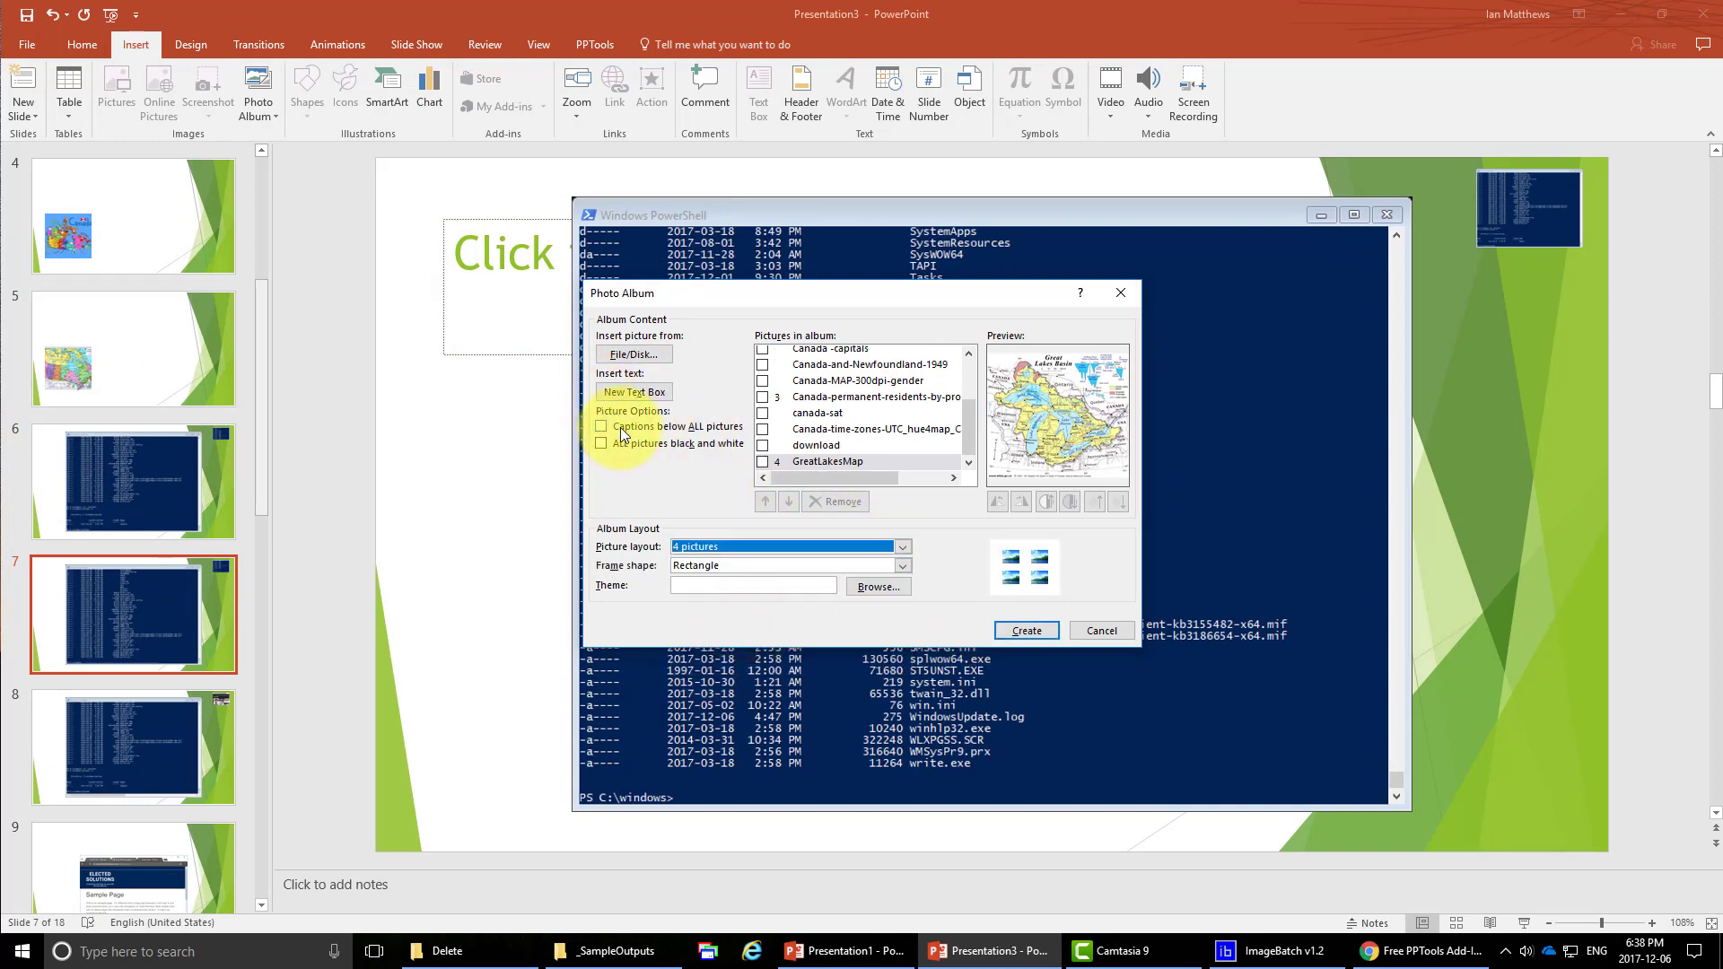
pyautogui.click(902, 566)
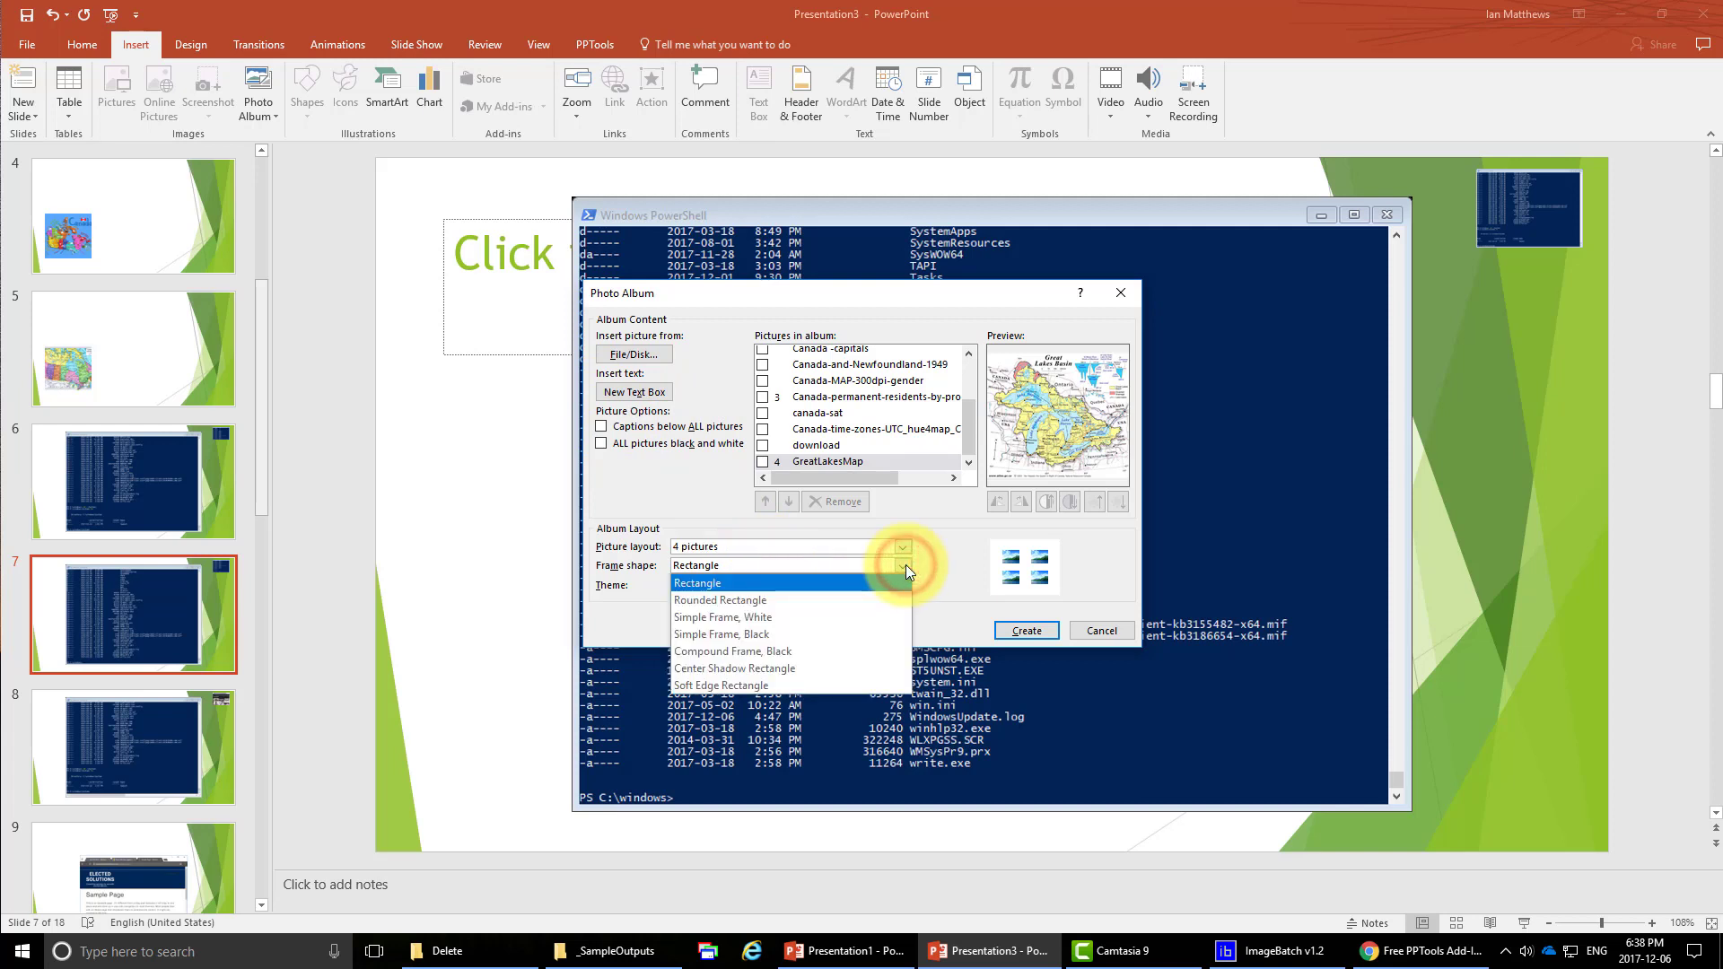
pyautogui.click(907, 566)
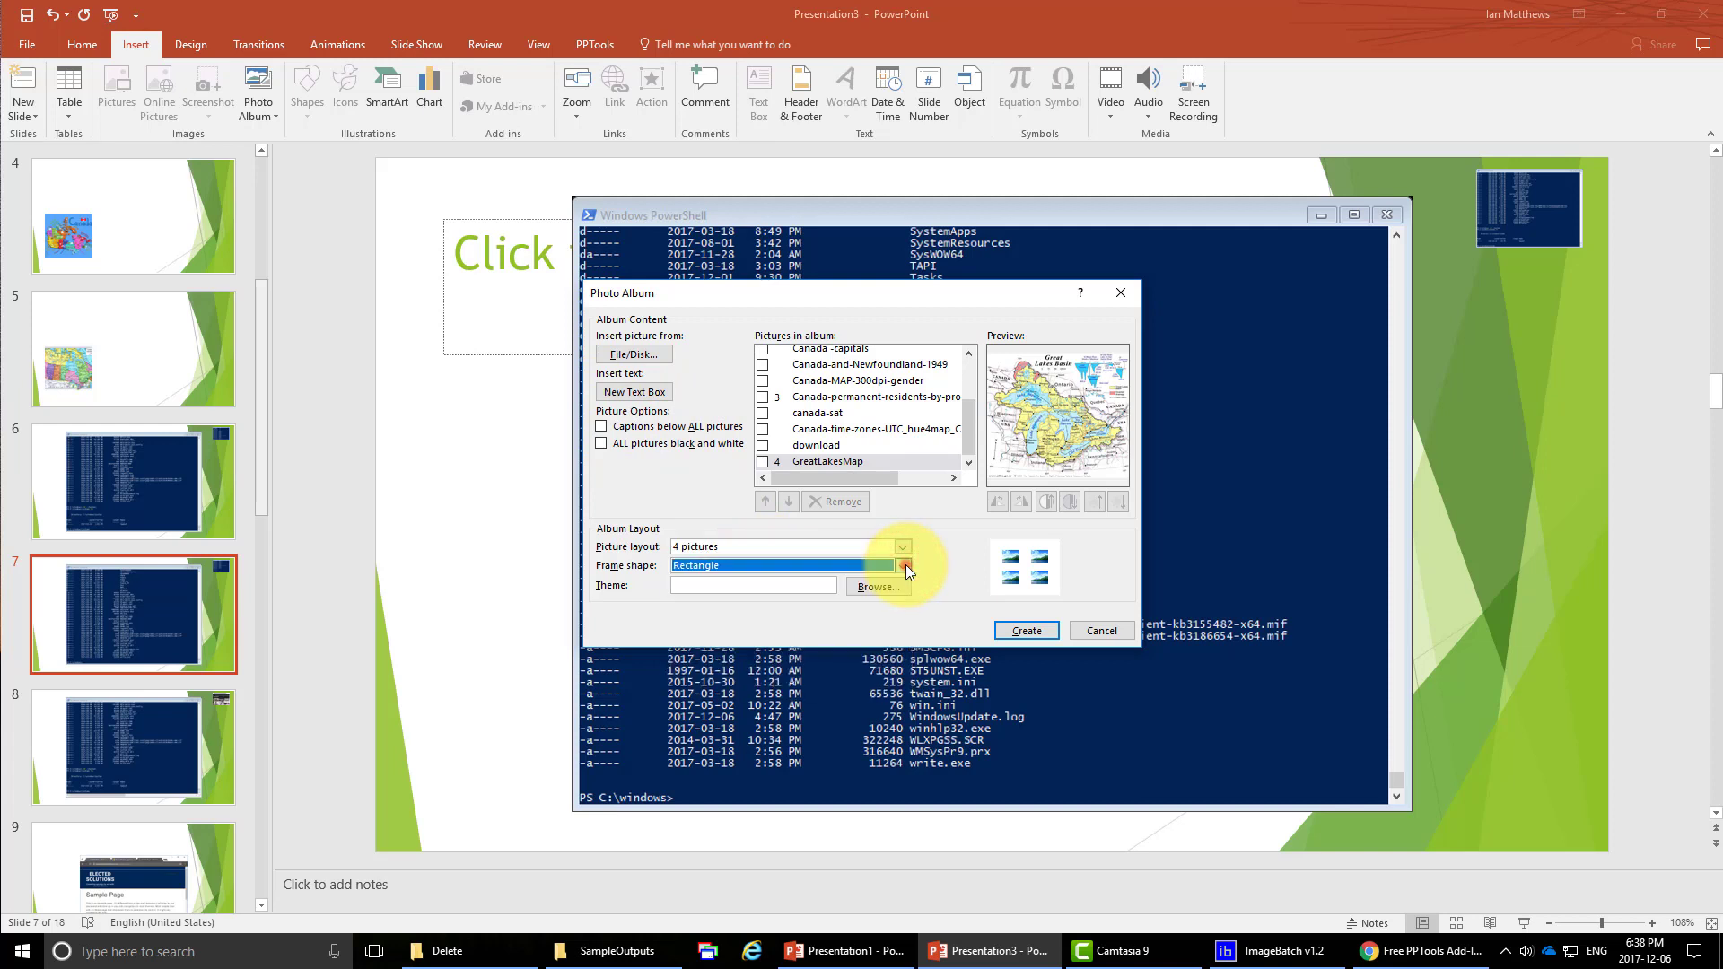
pyautogui.click(1027, 631)
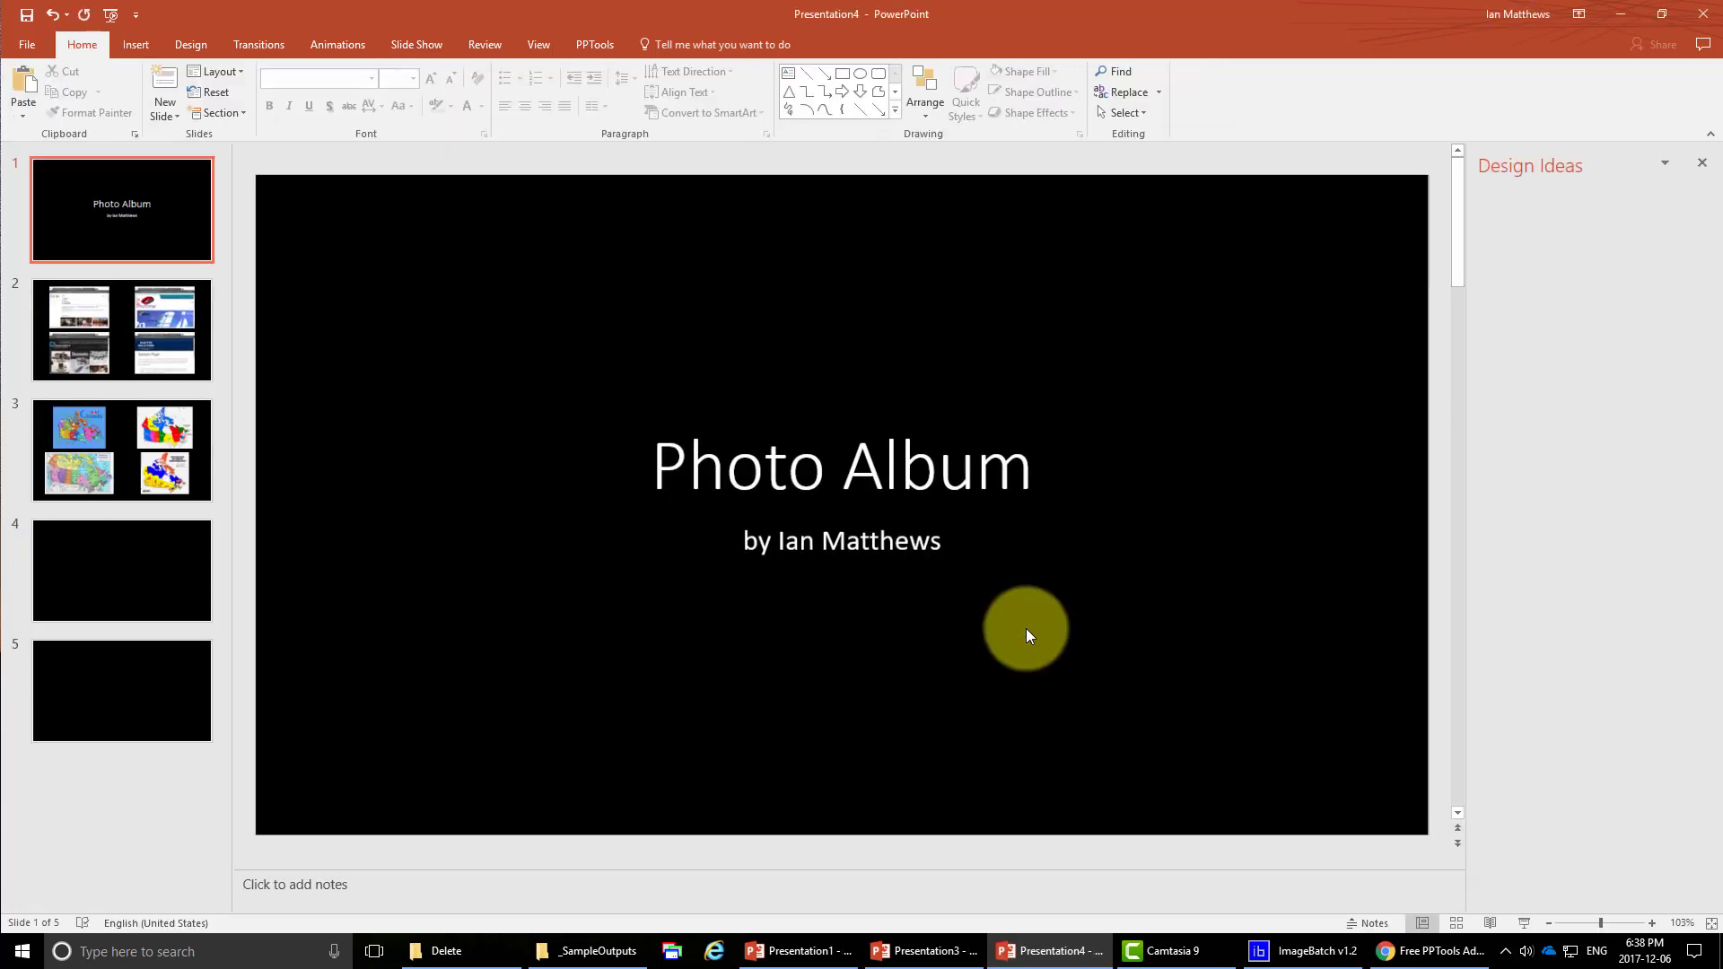
# Review the album's slides, including slide 3 with the Canada maps.
pyautogui.click(132, 350)
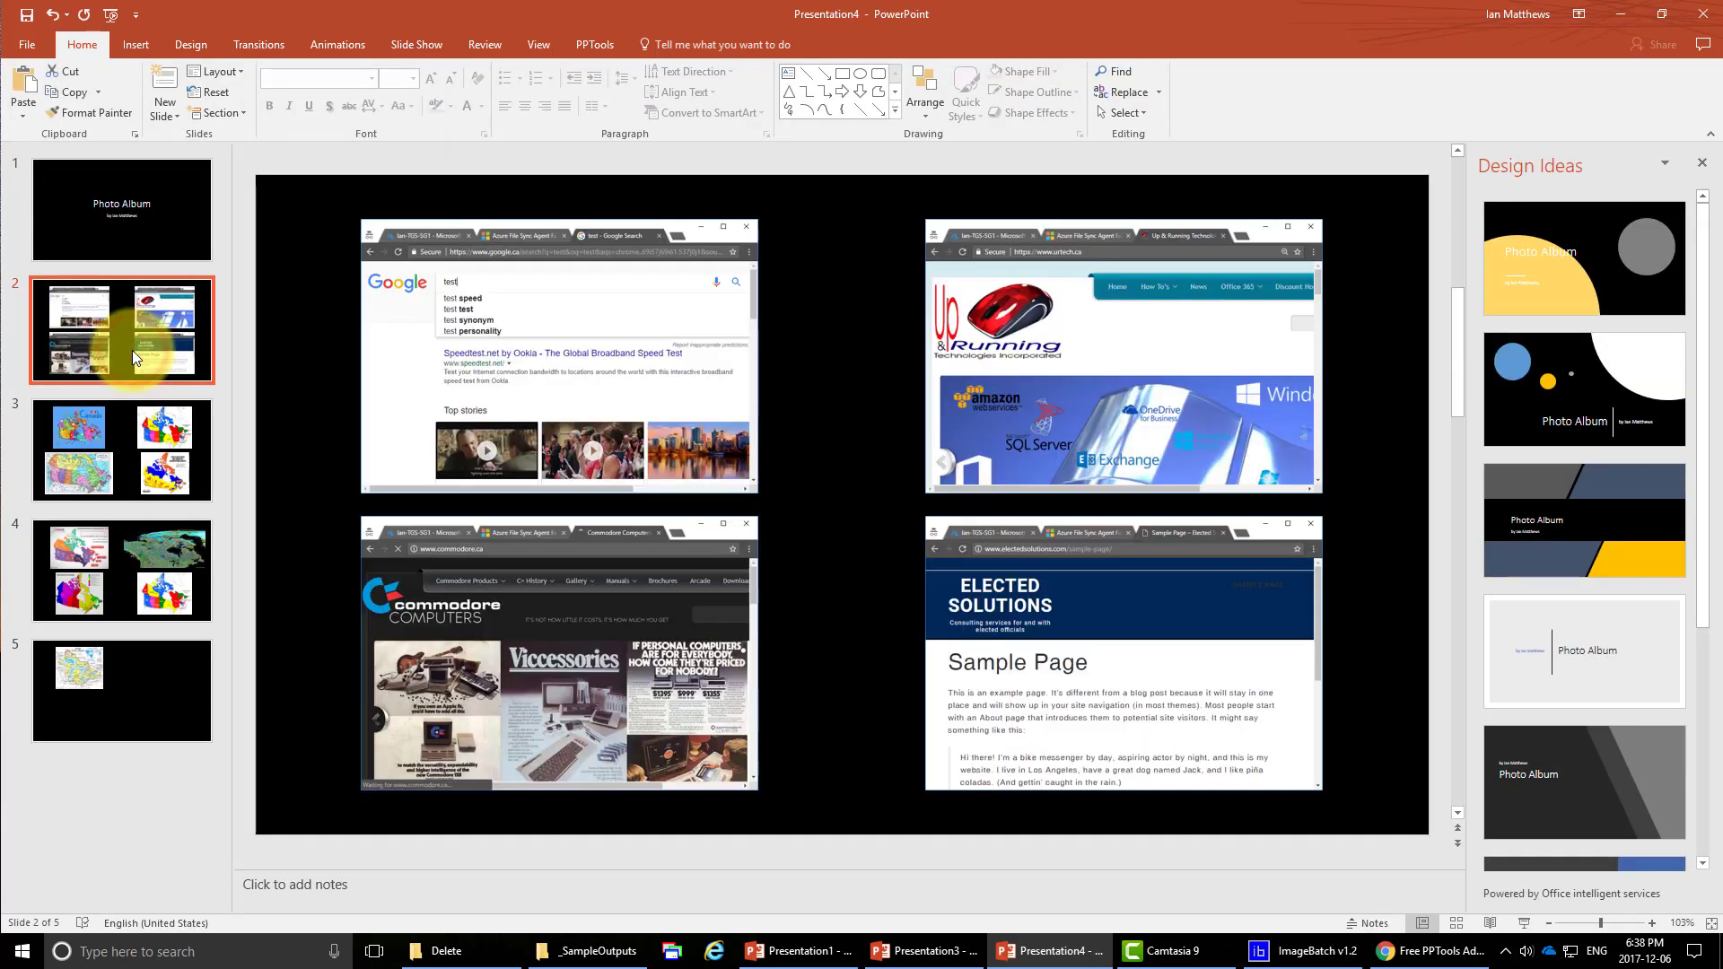
pyautogui.click(136, 435)
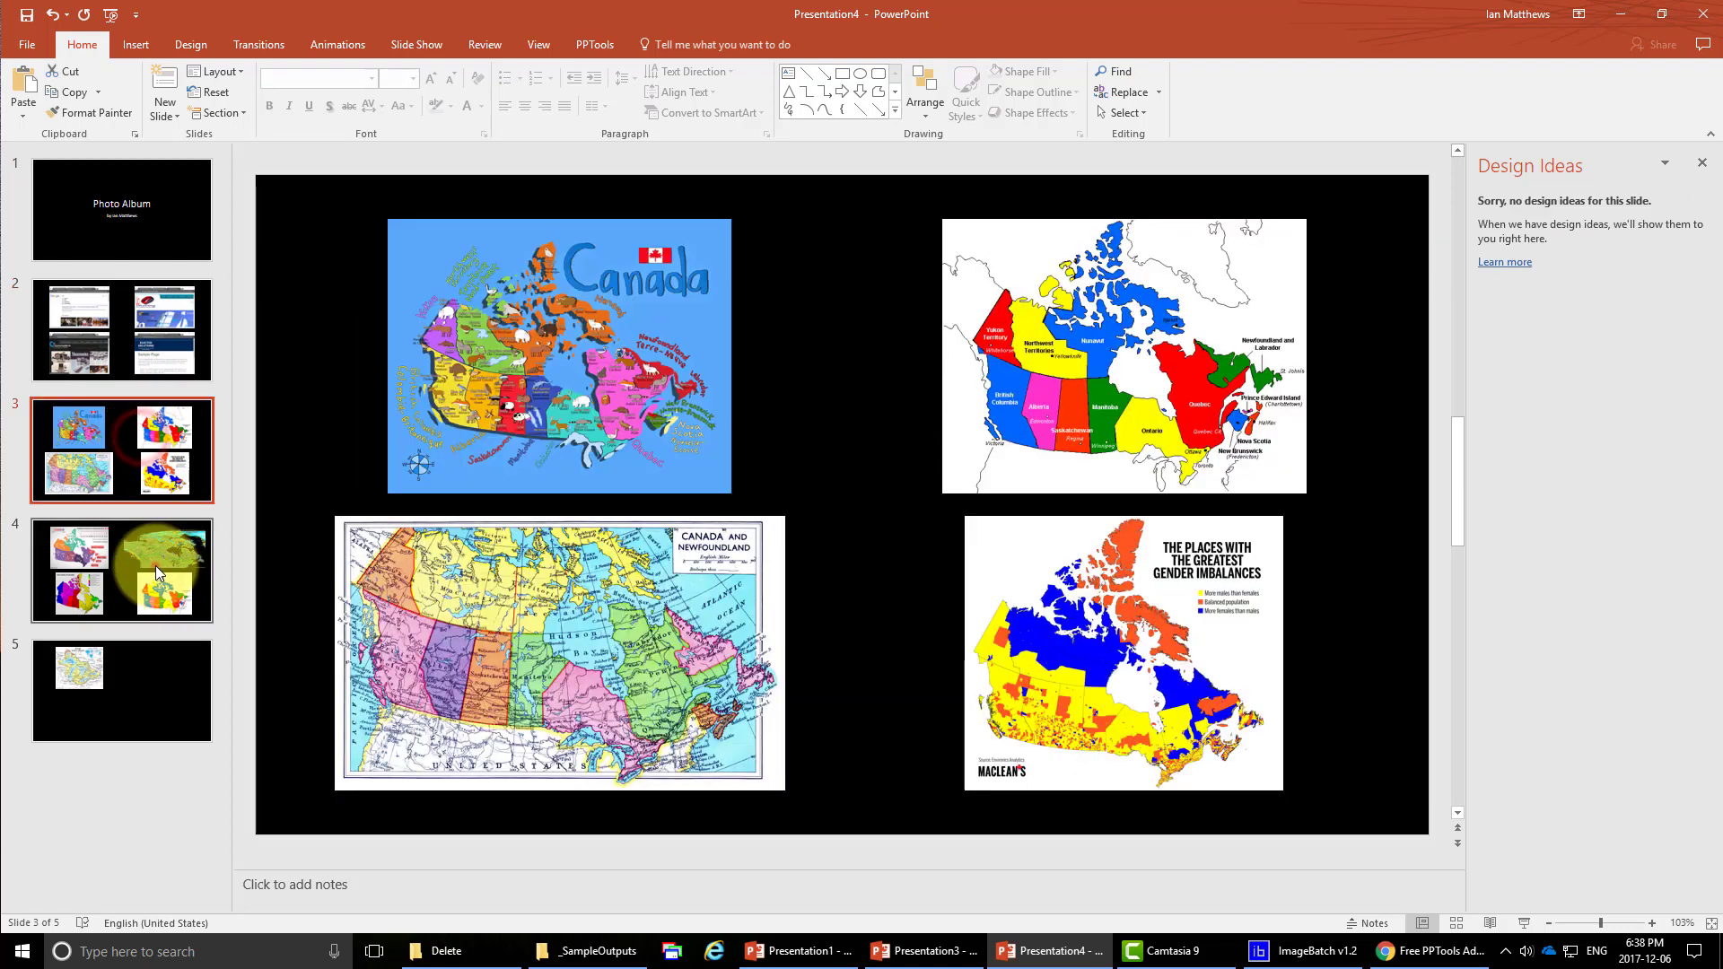
pyautogui.scroll(-2, 155, 565)
pyautogui.scroll(3, 147, 569)
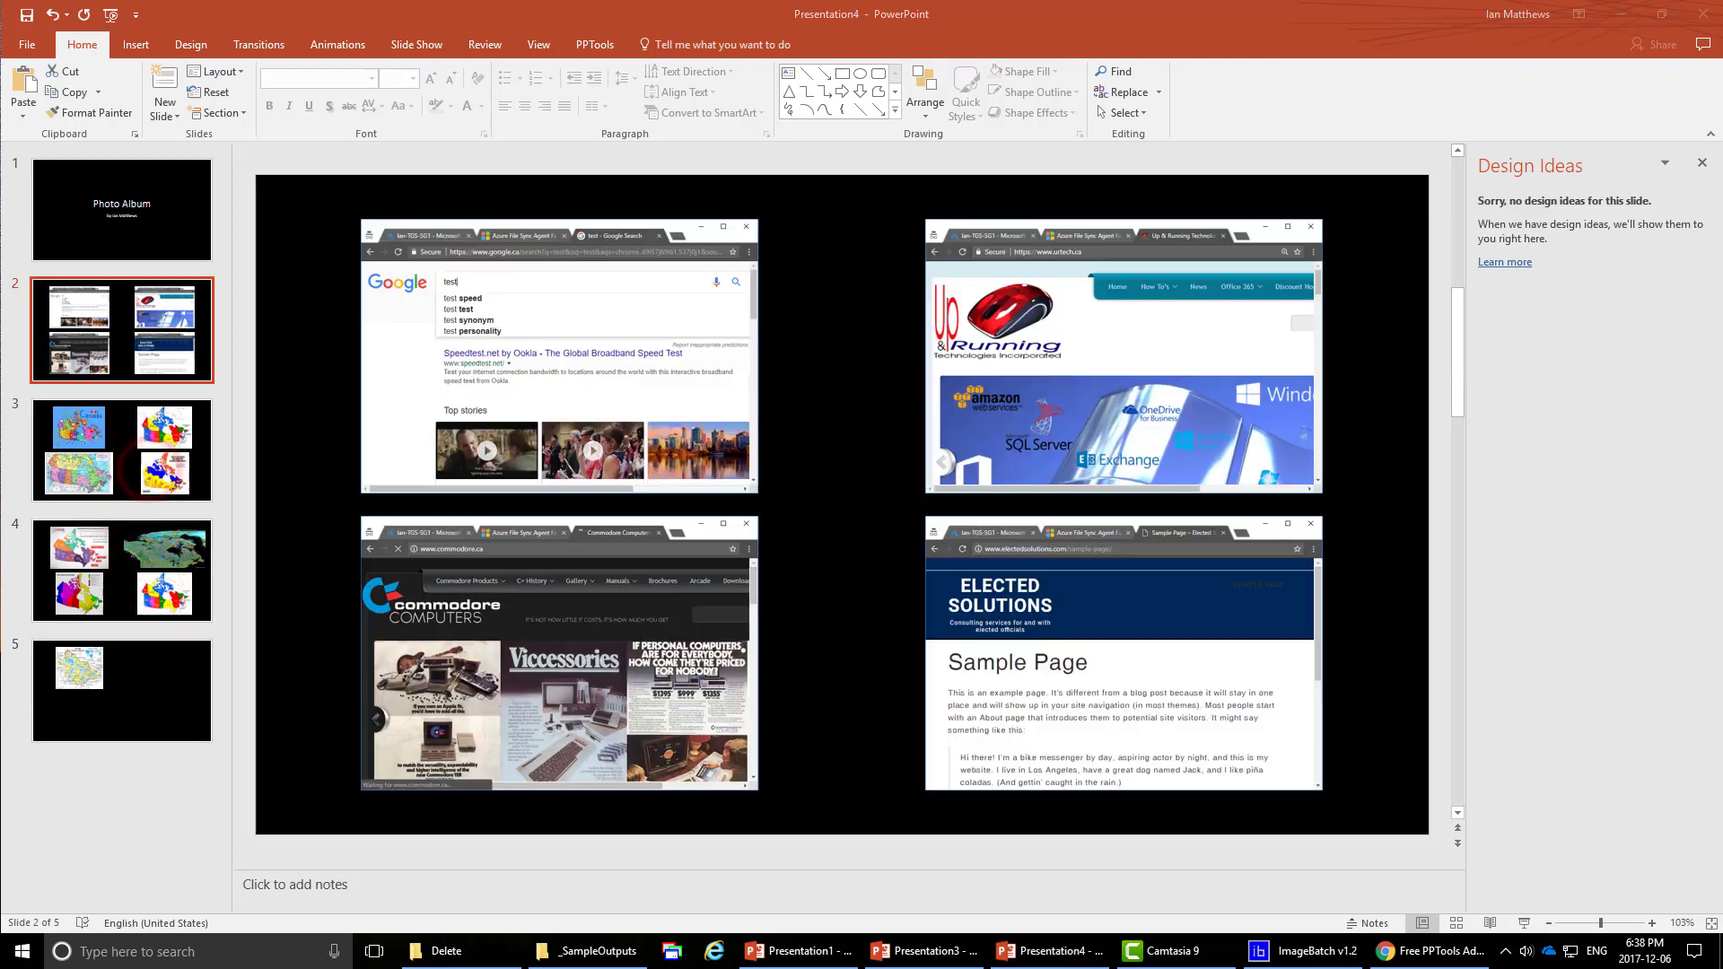
pyautogui.scroll(-1, 203, 569)
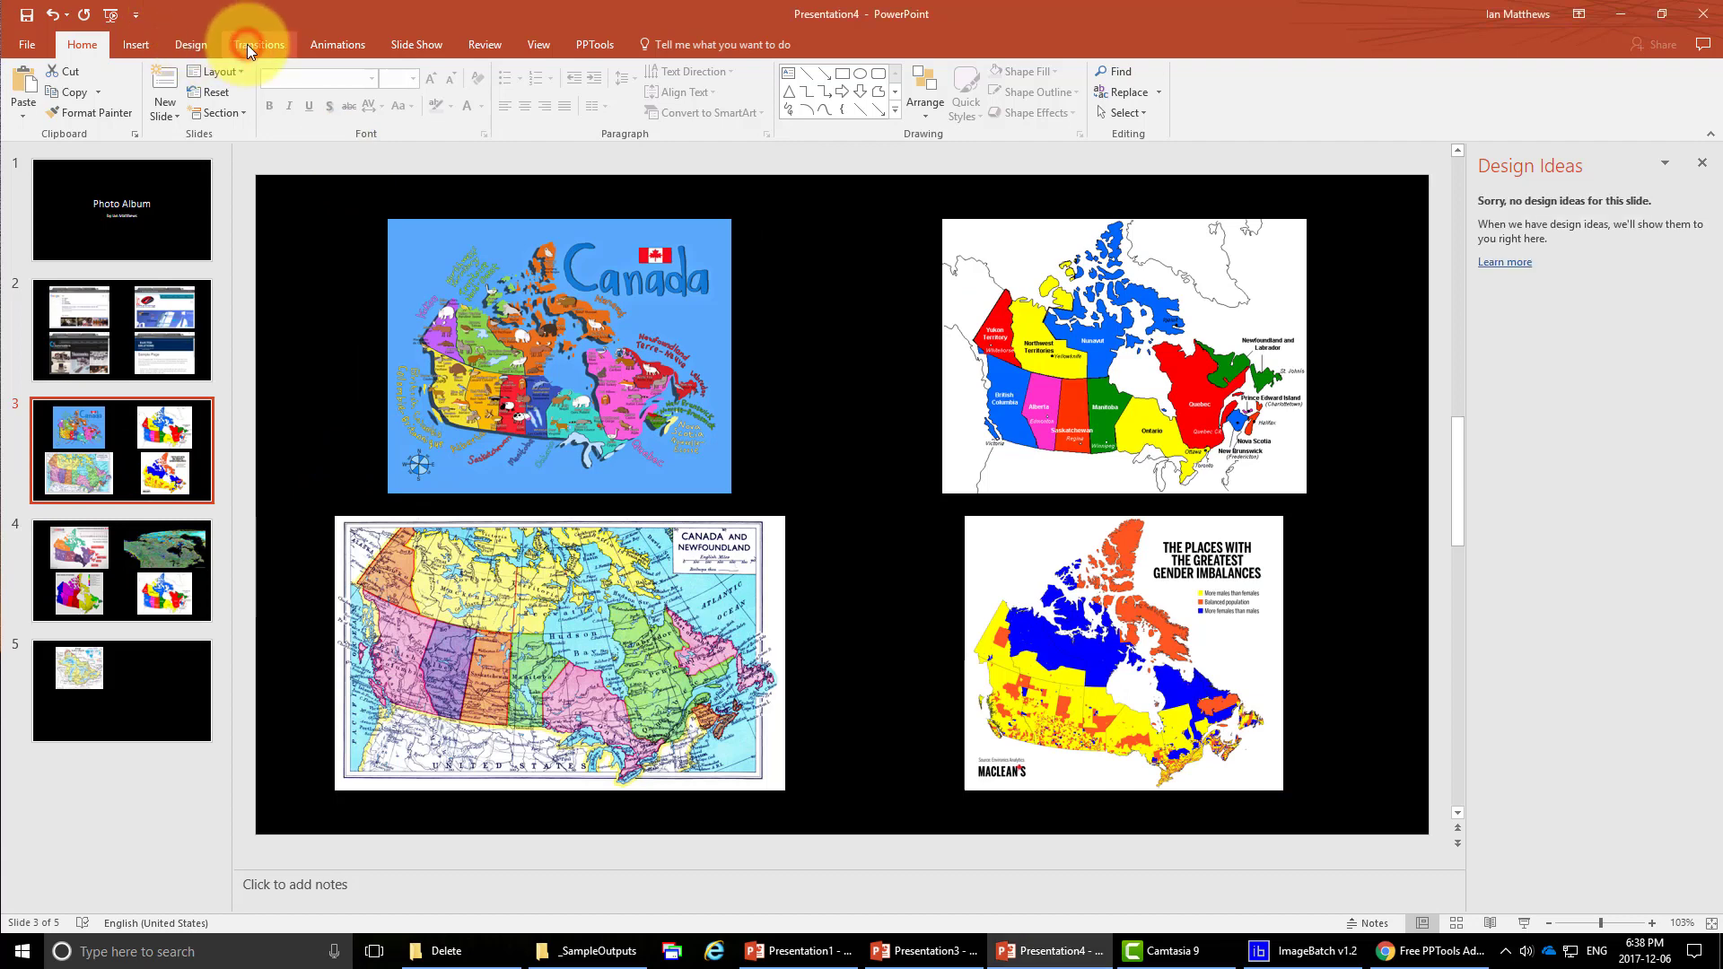
# Apply the wood-floor theme instead of purple, and delete slide 3's cartoon Canada map.
pyautogui.click(190, 45)
pyautogui.click(550, 94)
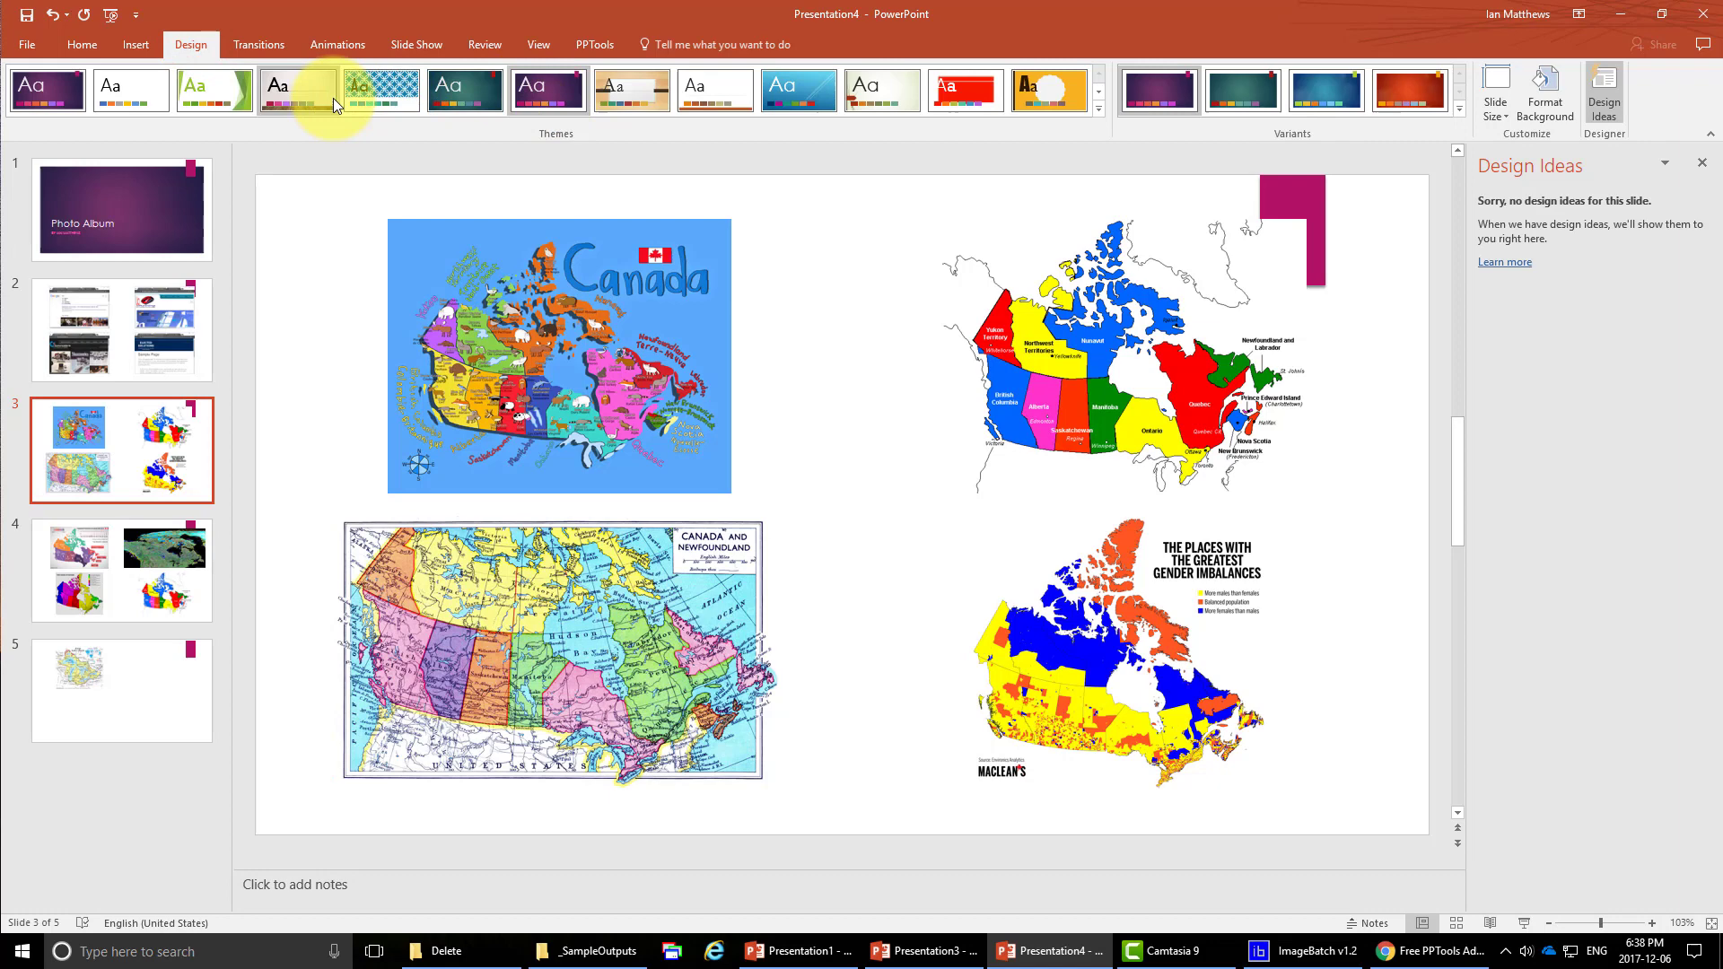
pyautogui.click(332, 99)
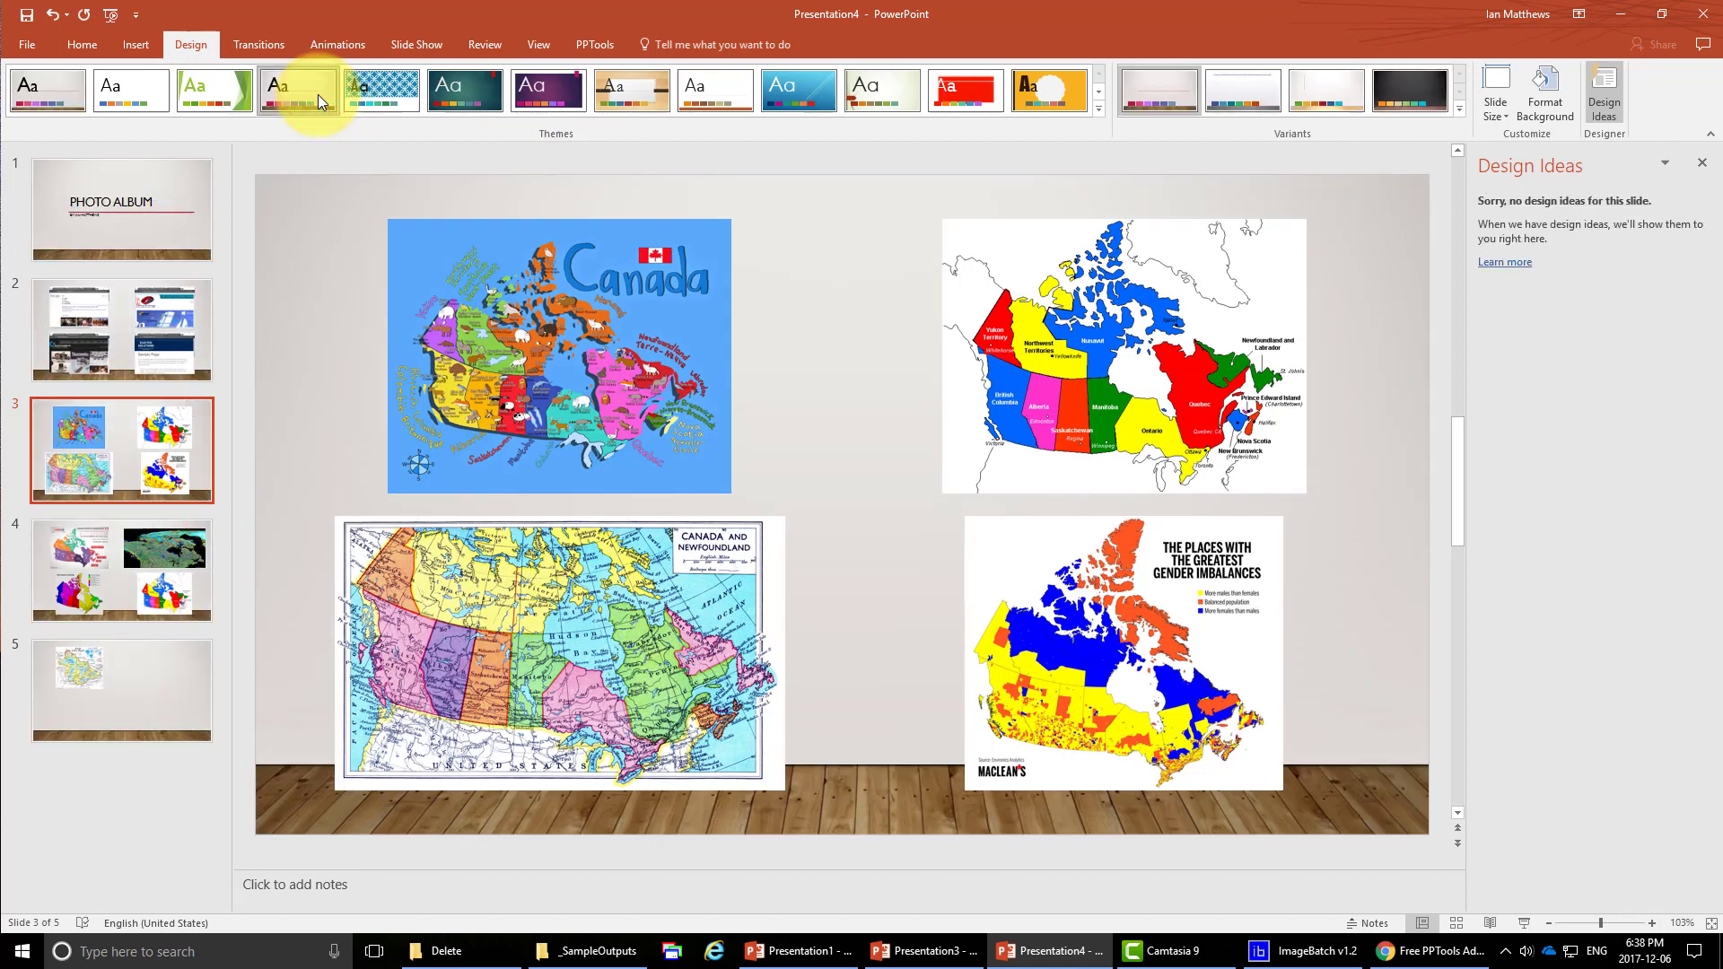
pyautogui.click(495, 470)
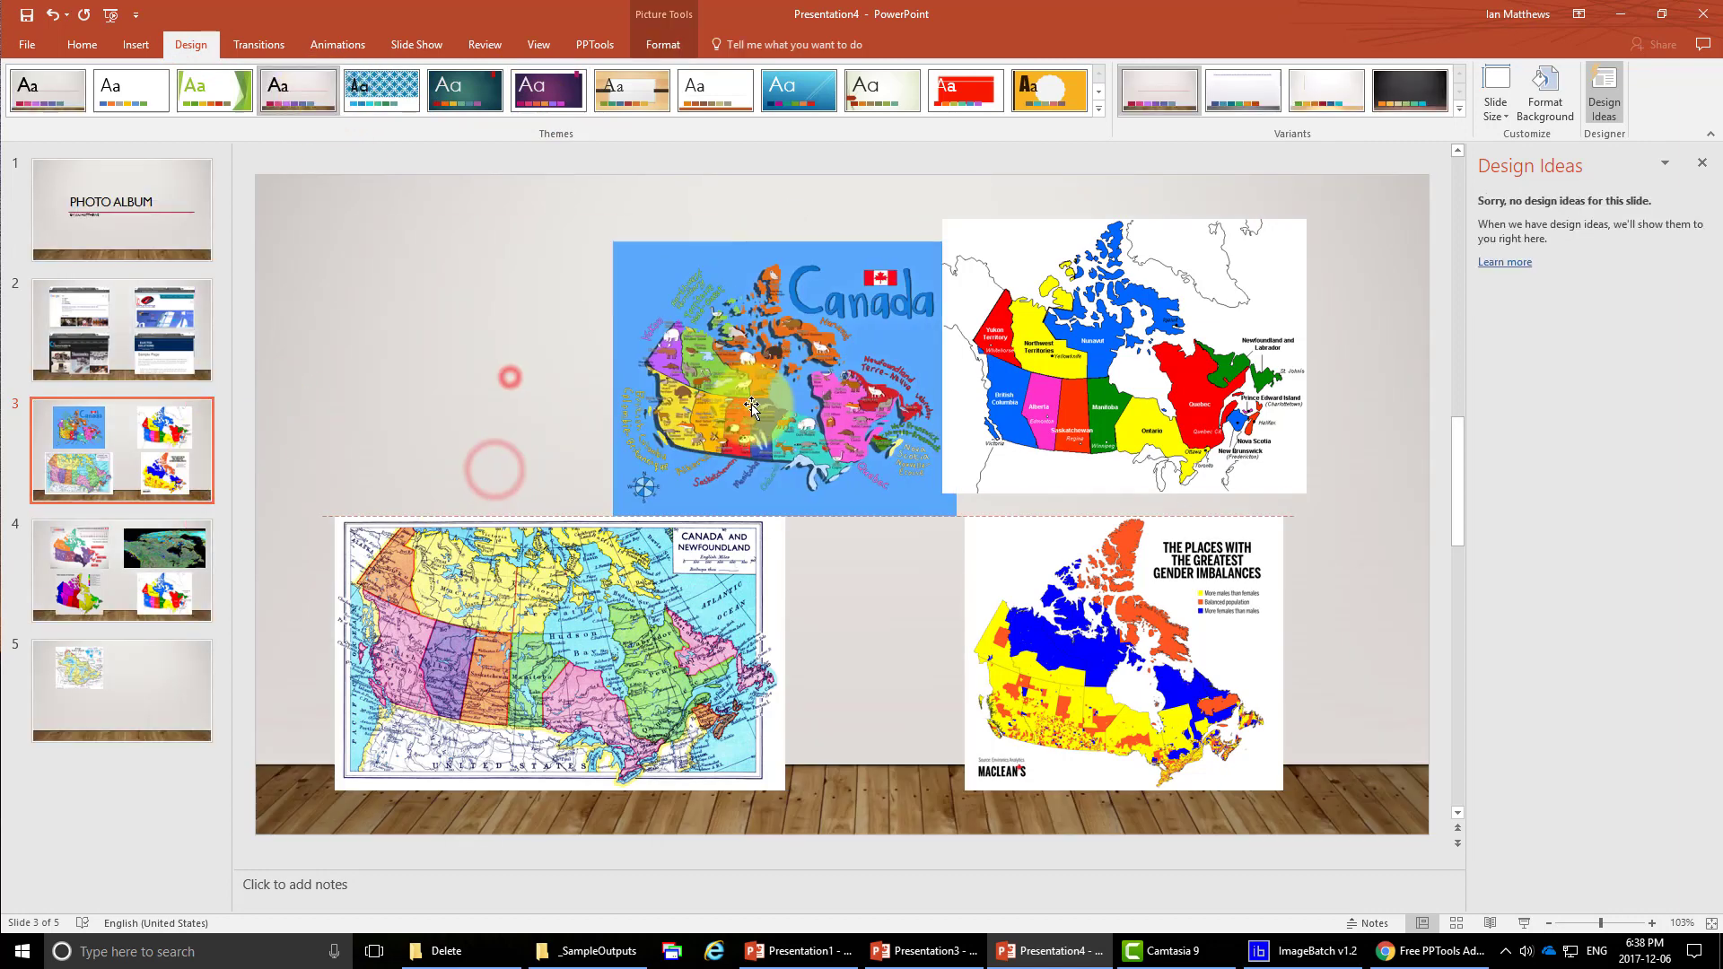
pyautogui.press('Delete')
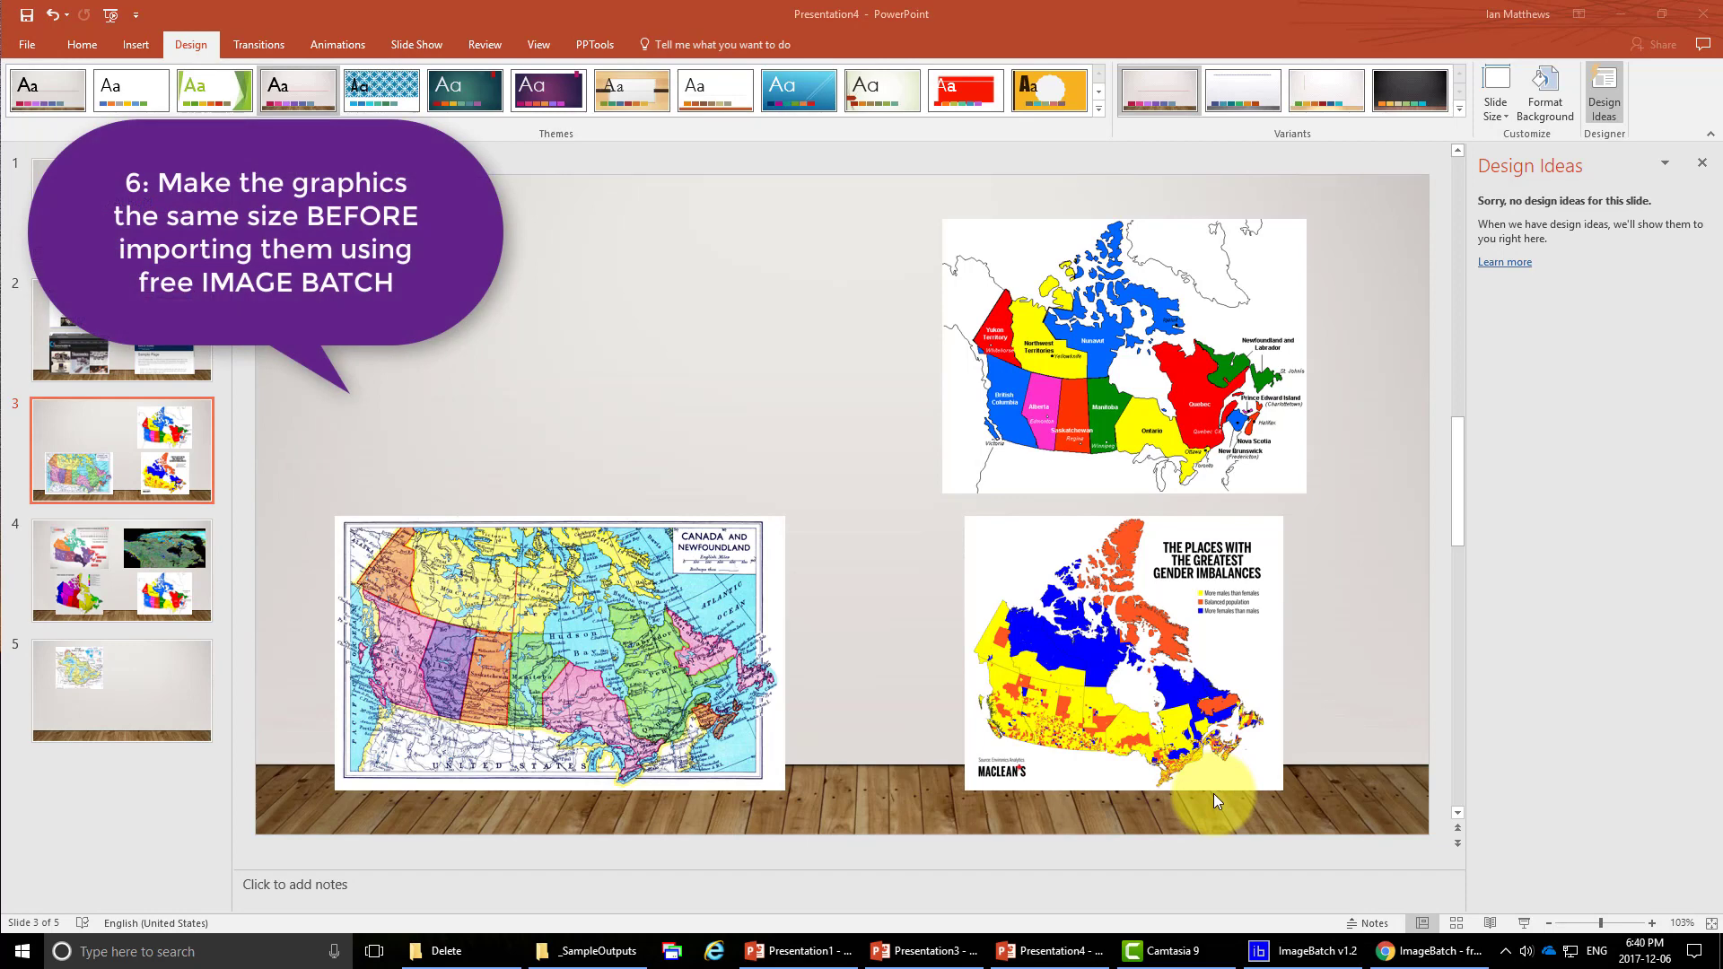
# Bring ImageBatch forward and show the ImageBatch.org homepage in Chrome.
pyautogui.click(1301, 949)
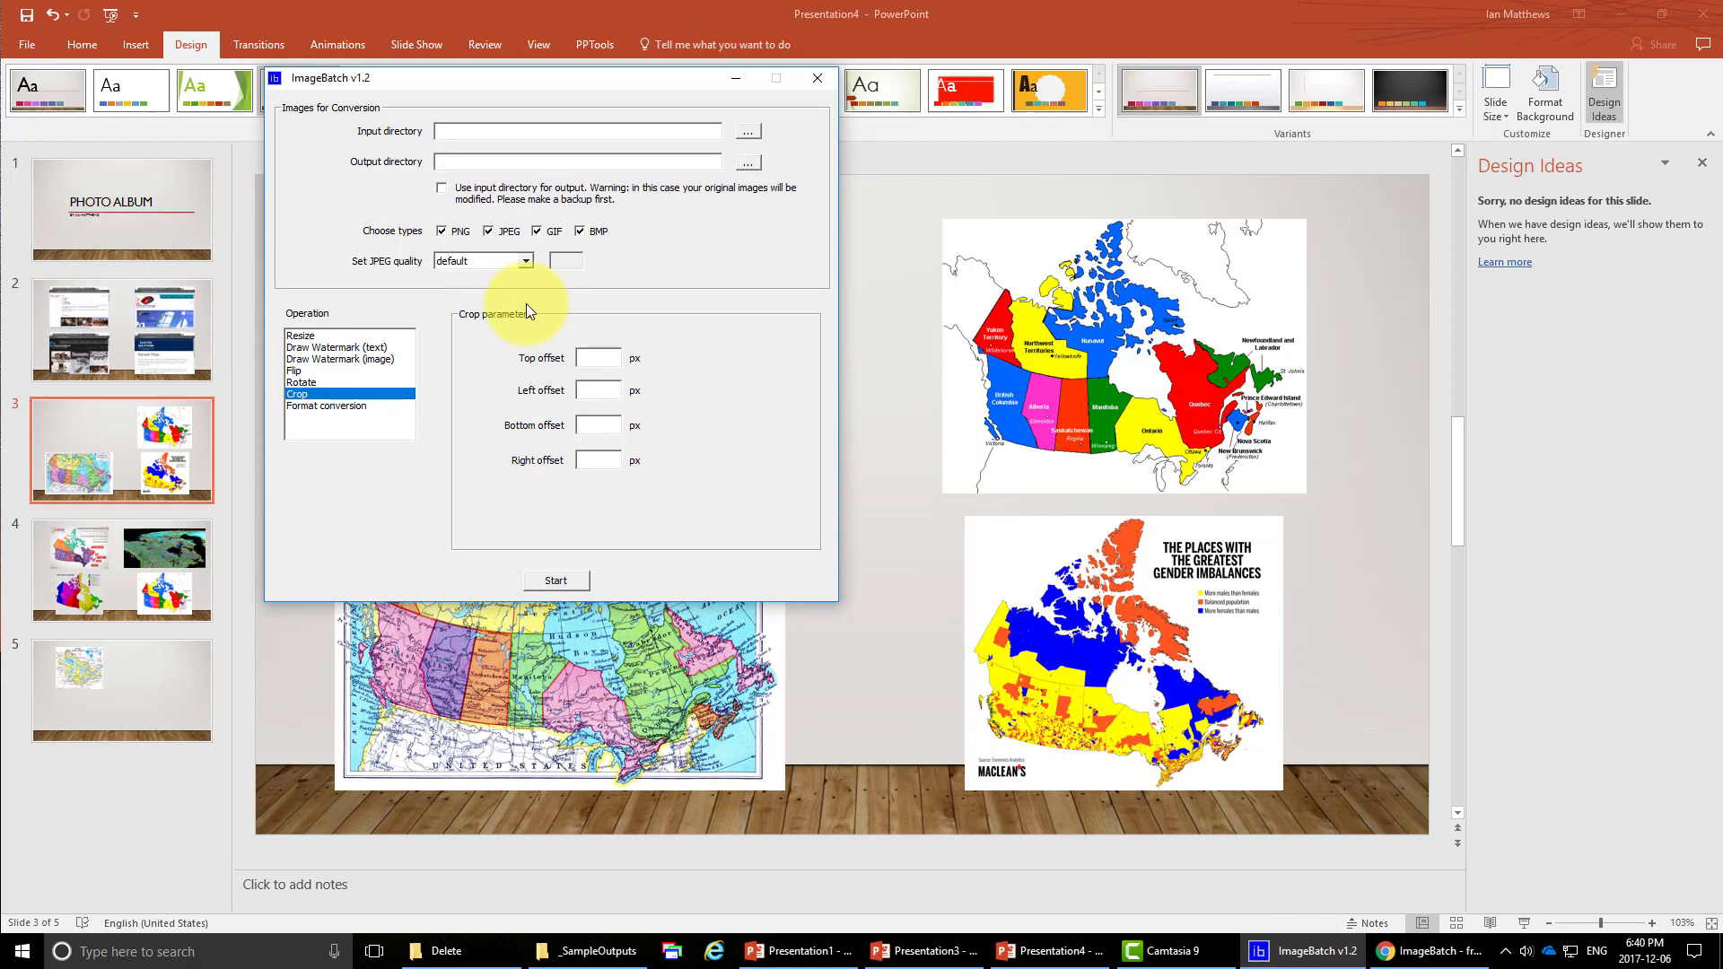
pyautogui.click(1404, 950)
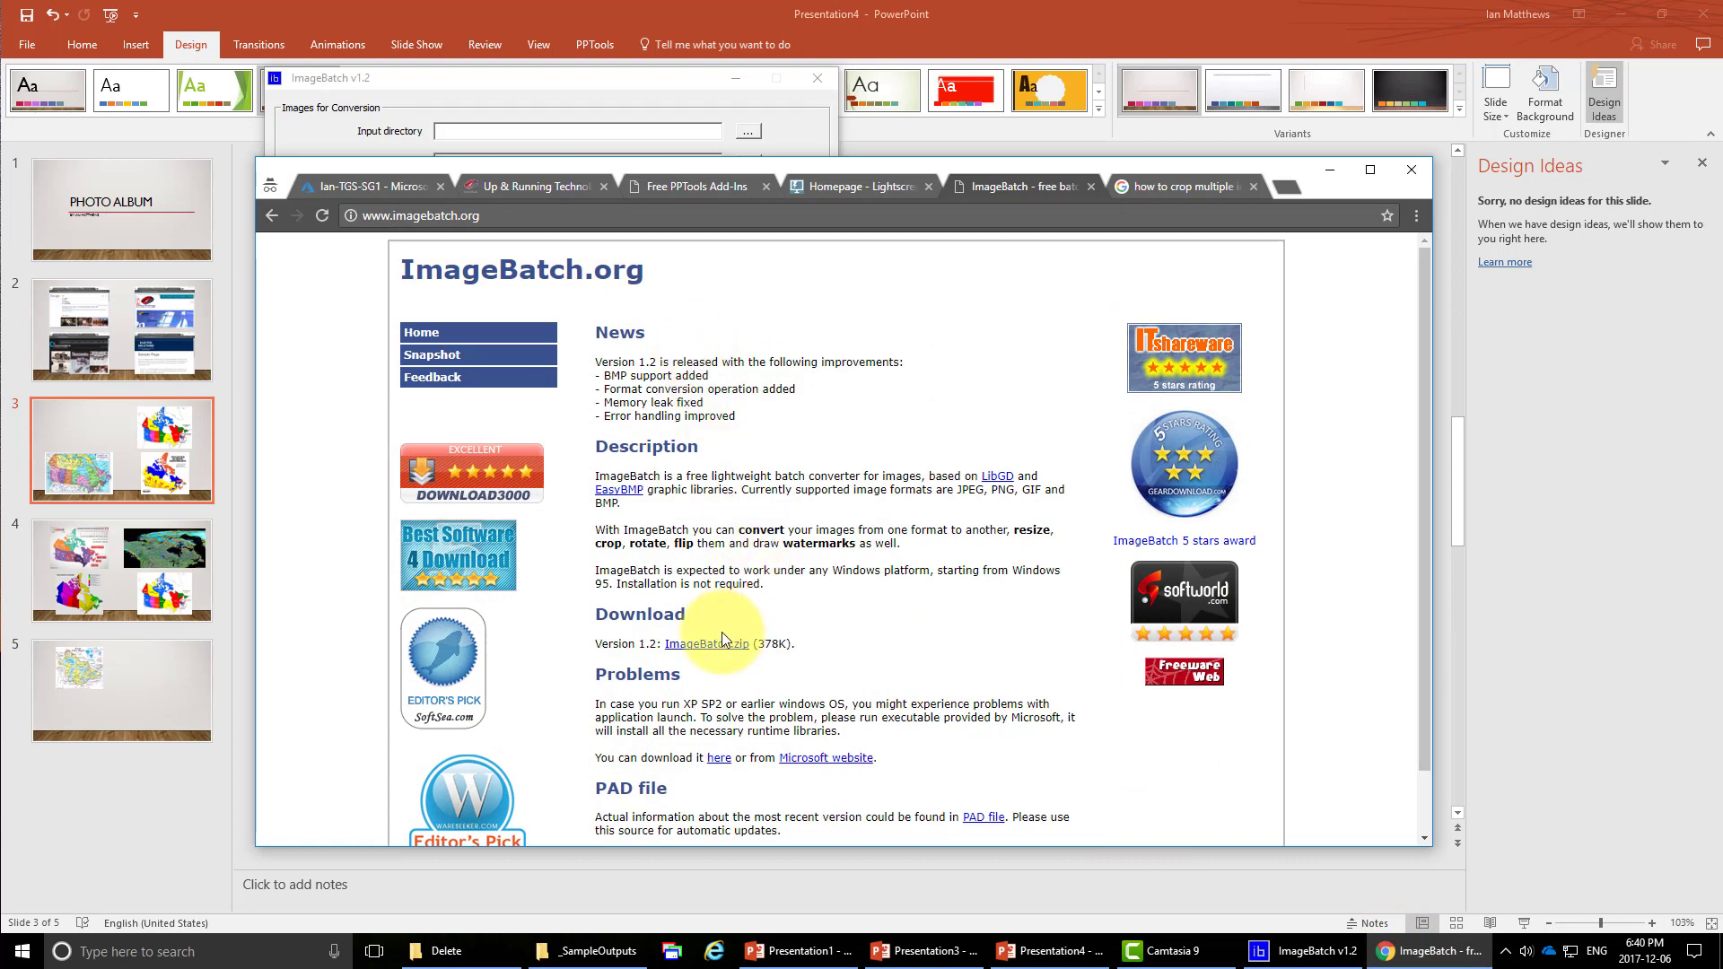
# Back in ImageBatch, set _Sample Inputs as input folder and check the _SampleOutputs path.
pyautogui.click(1328, 170)
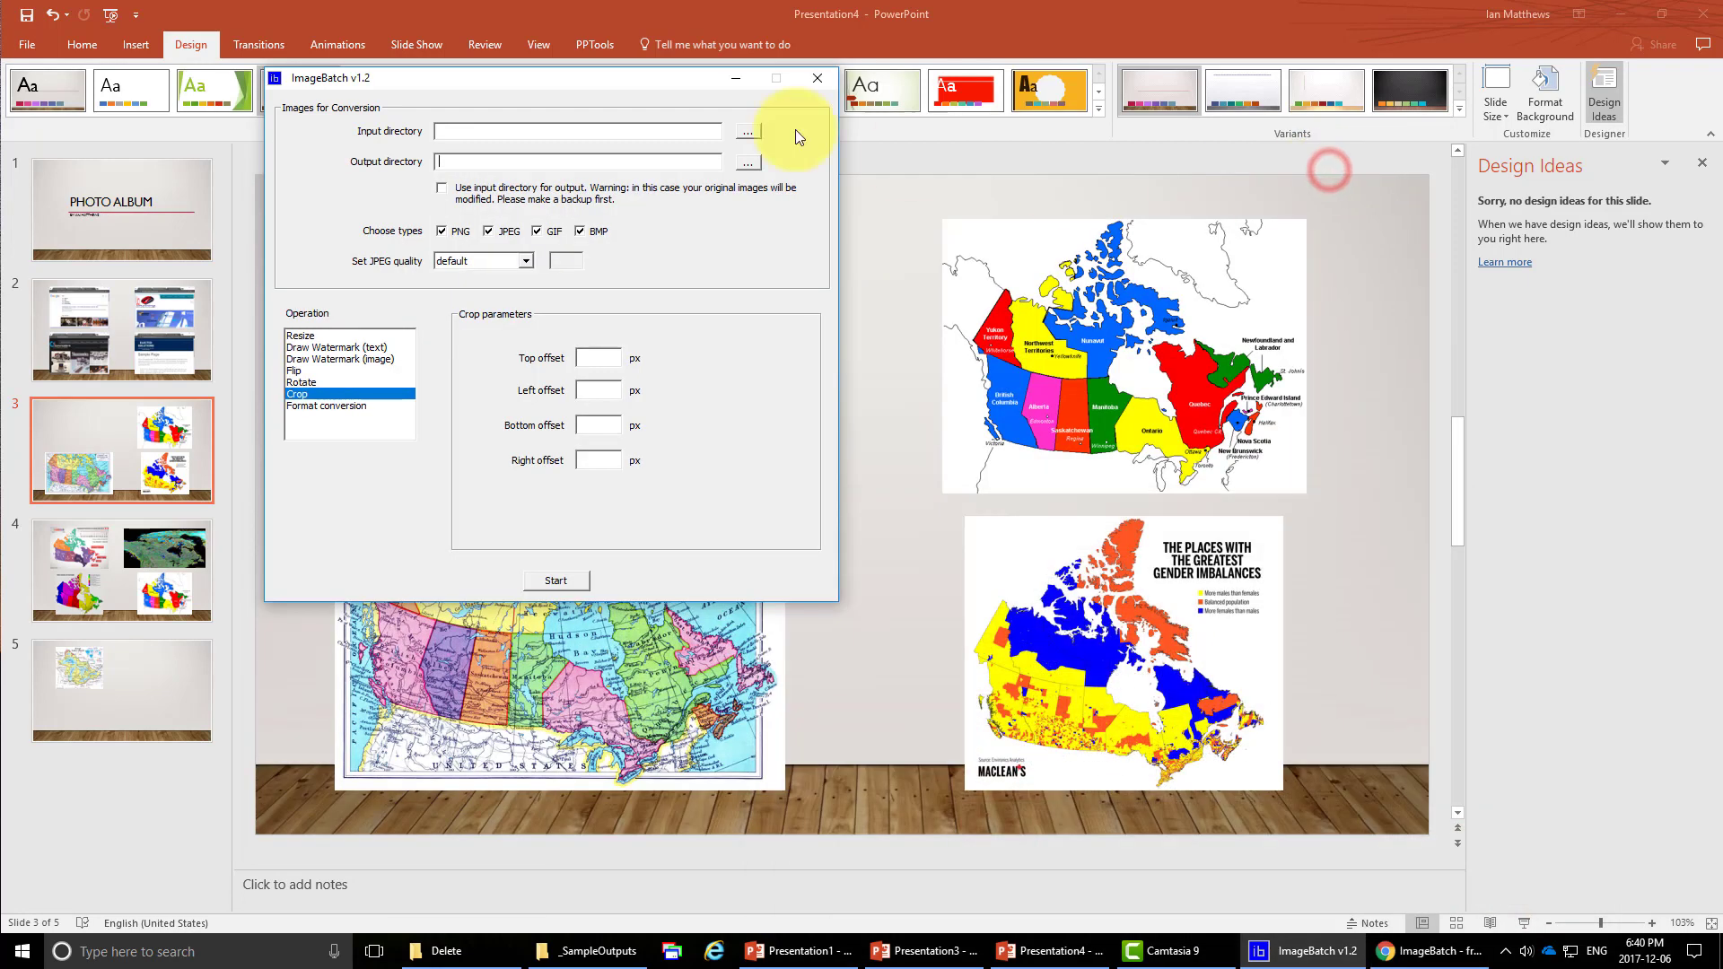
pyautogui.click(748, 132)
pyautogui.click(885, 614)
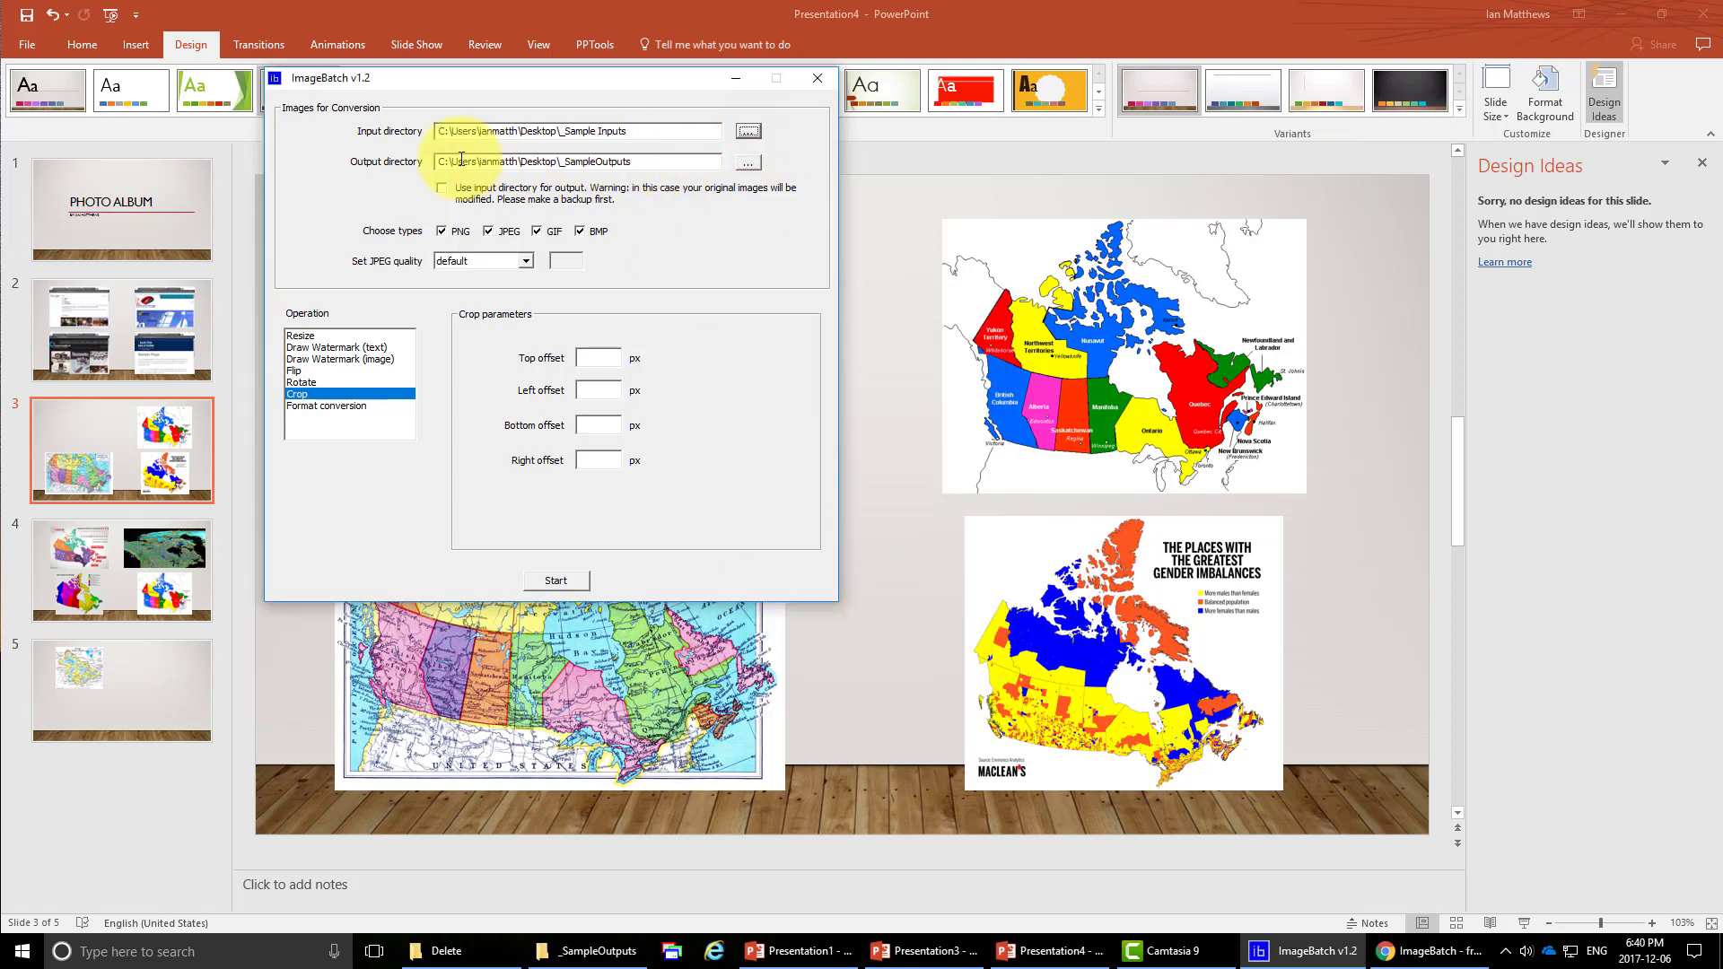
pyautogui.moveTo(461, 161); pyautogui.dragTo(674, 161)
pyautogui.click(674, 161)
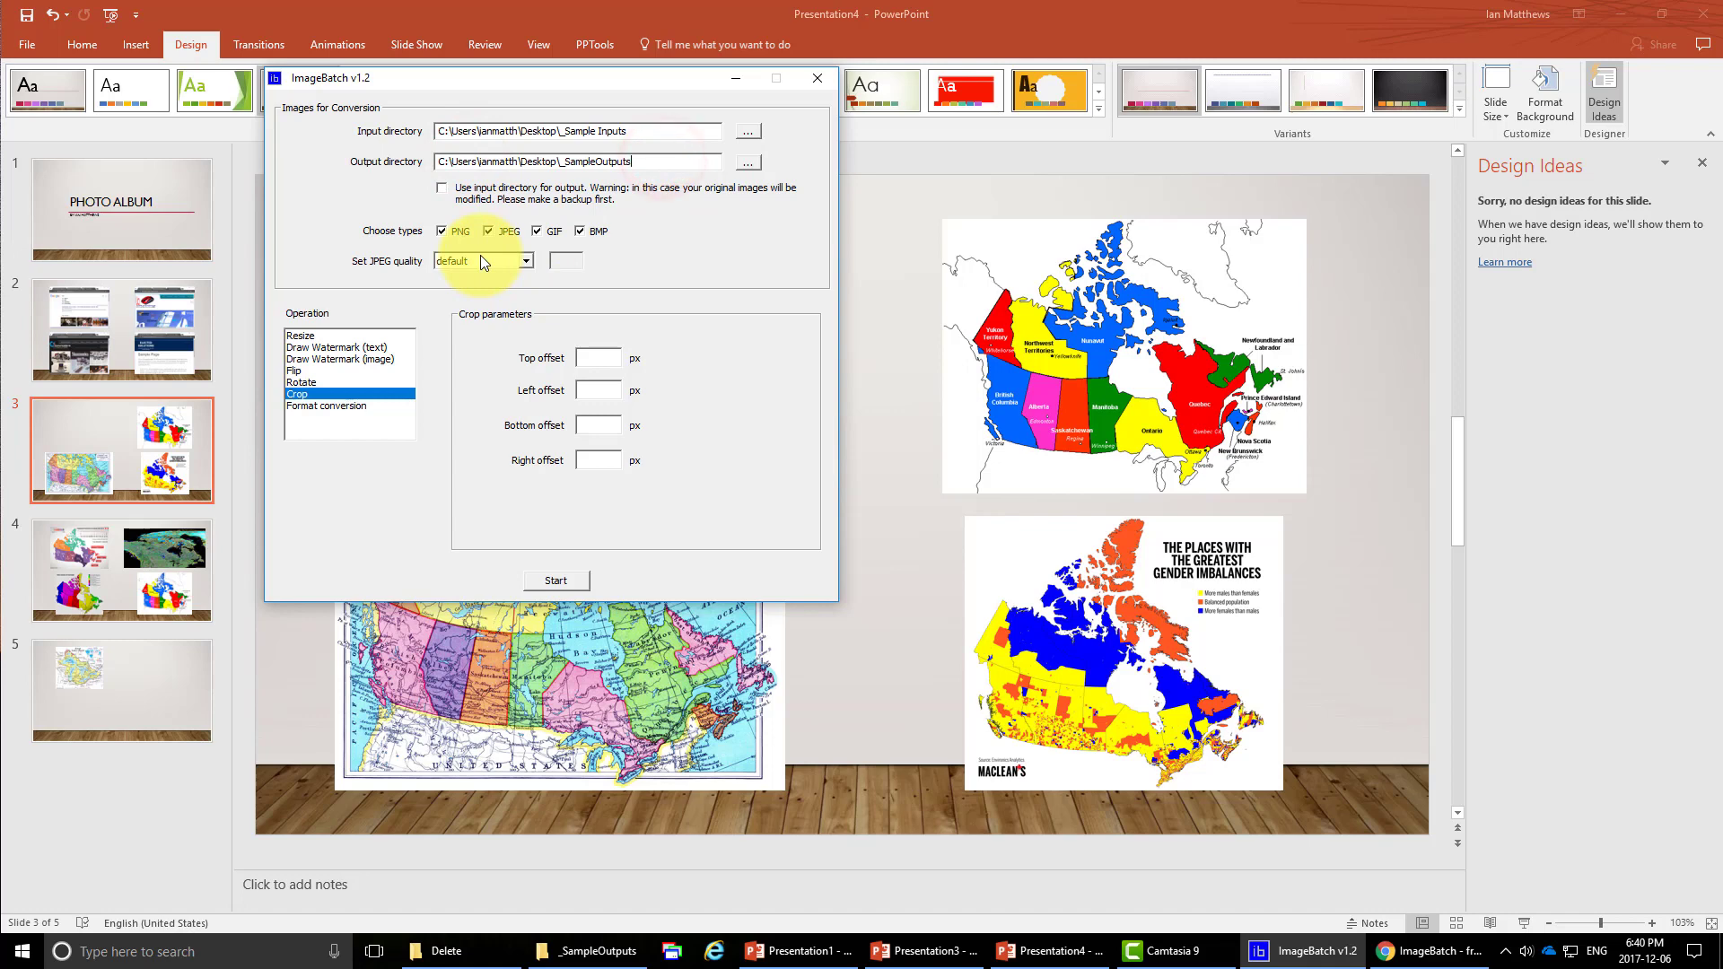
# Choose the Resize operation with width 100 and start the batch.
pyautogui.click(300, 336)
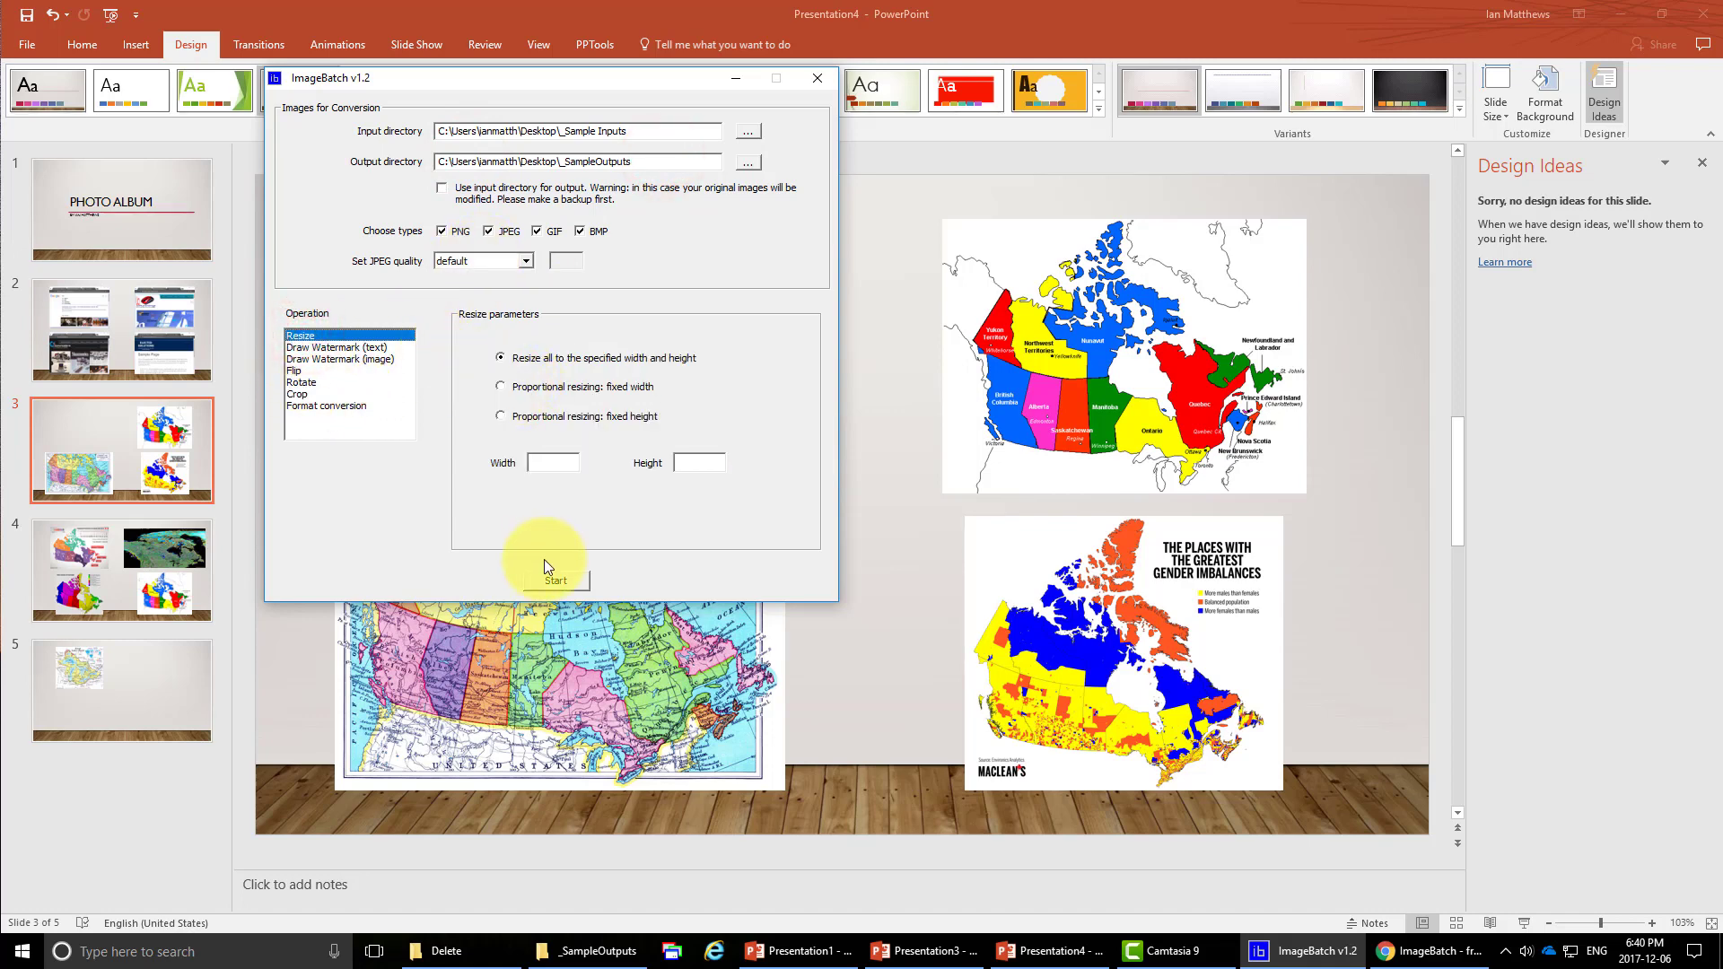
pyautogui.click(539, 462)
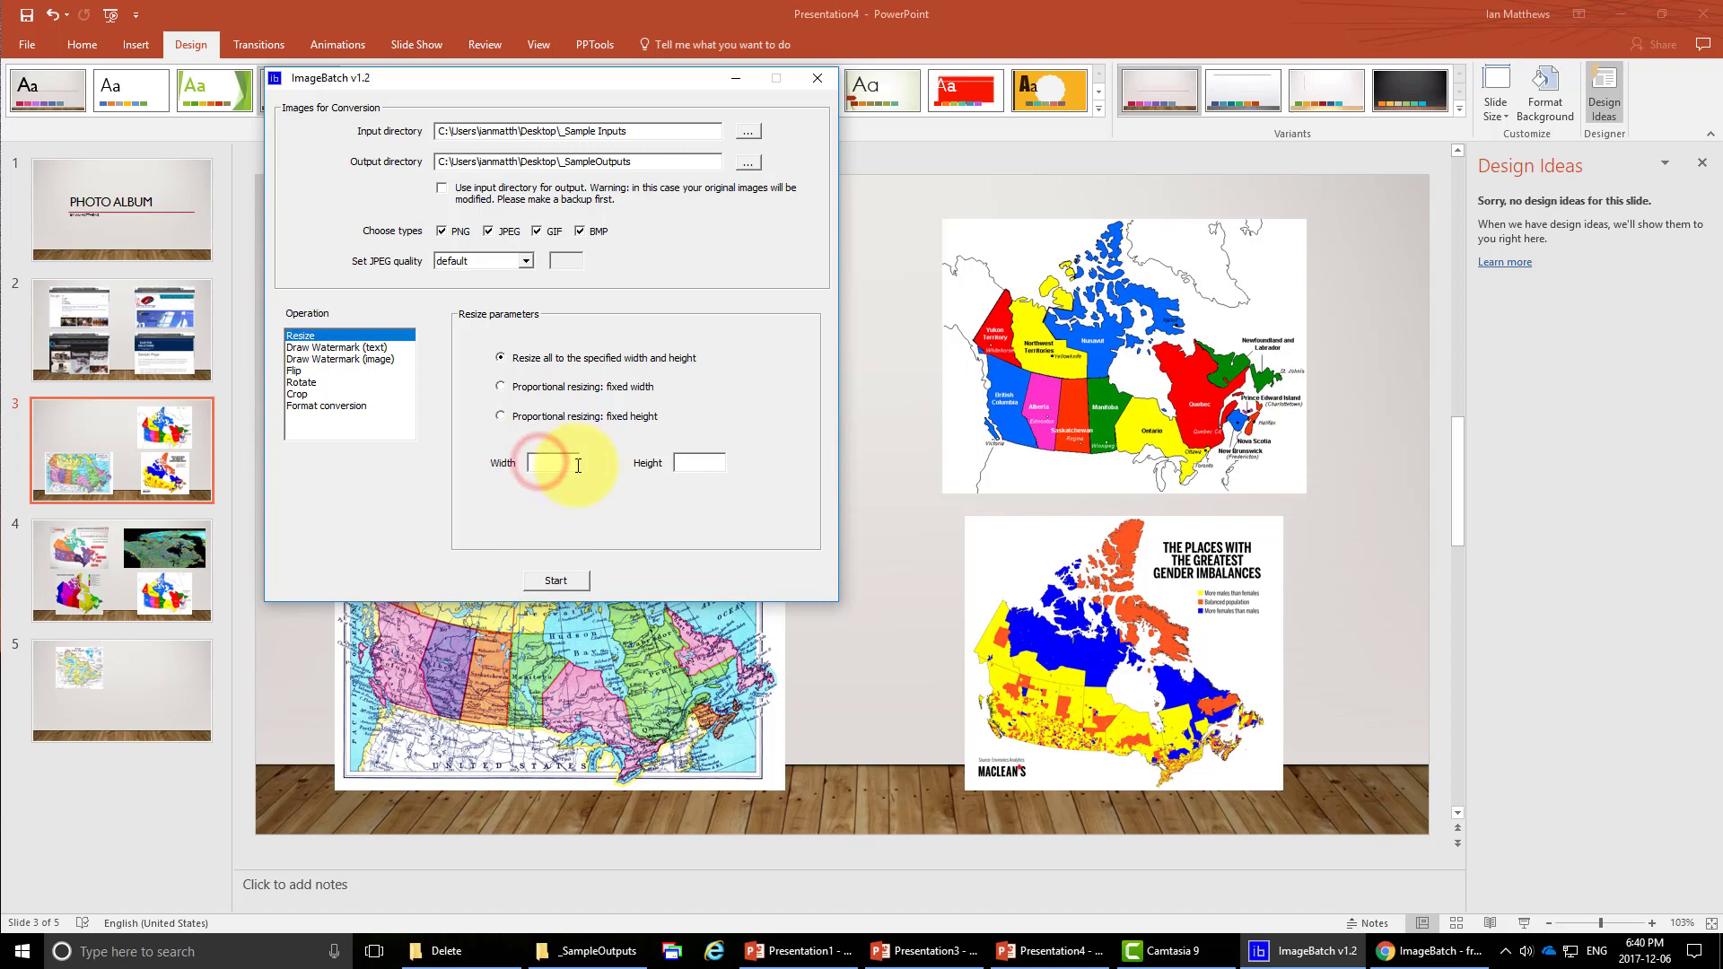
pyautogui.write('1001400')
pyautogui.click(562, 580)
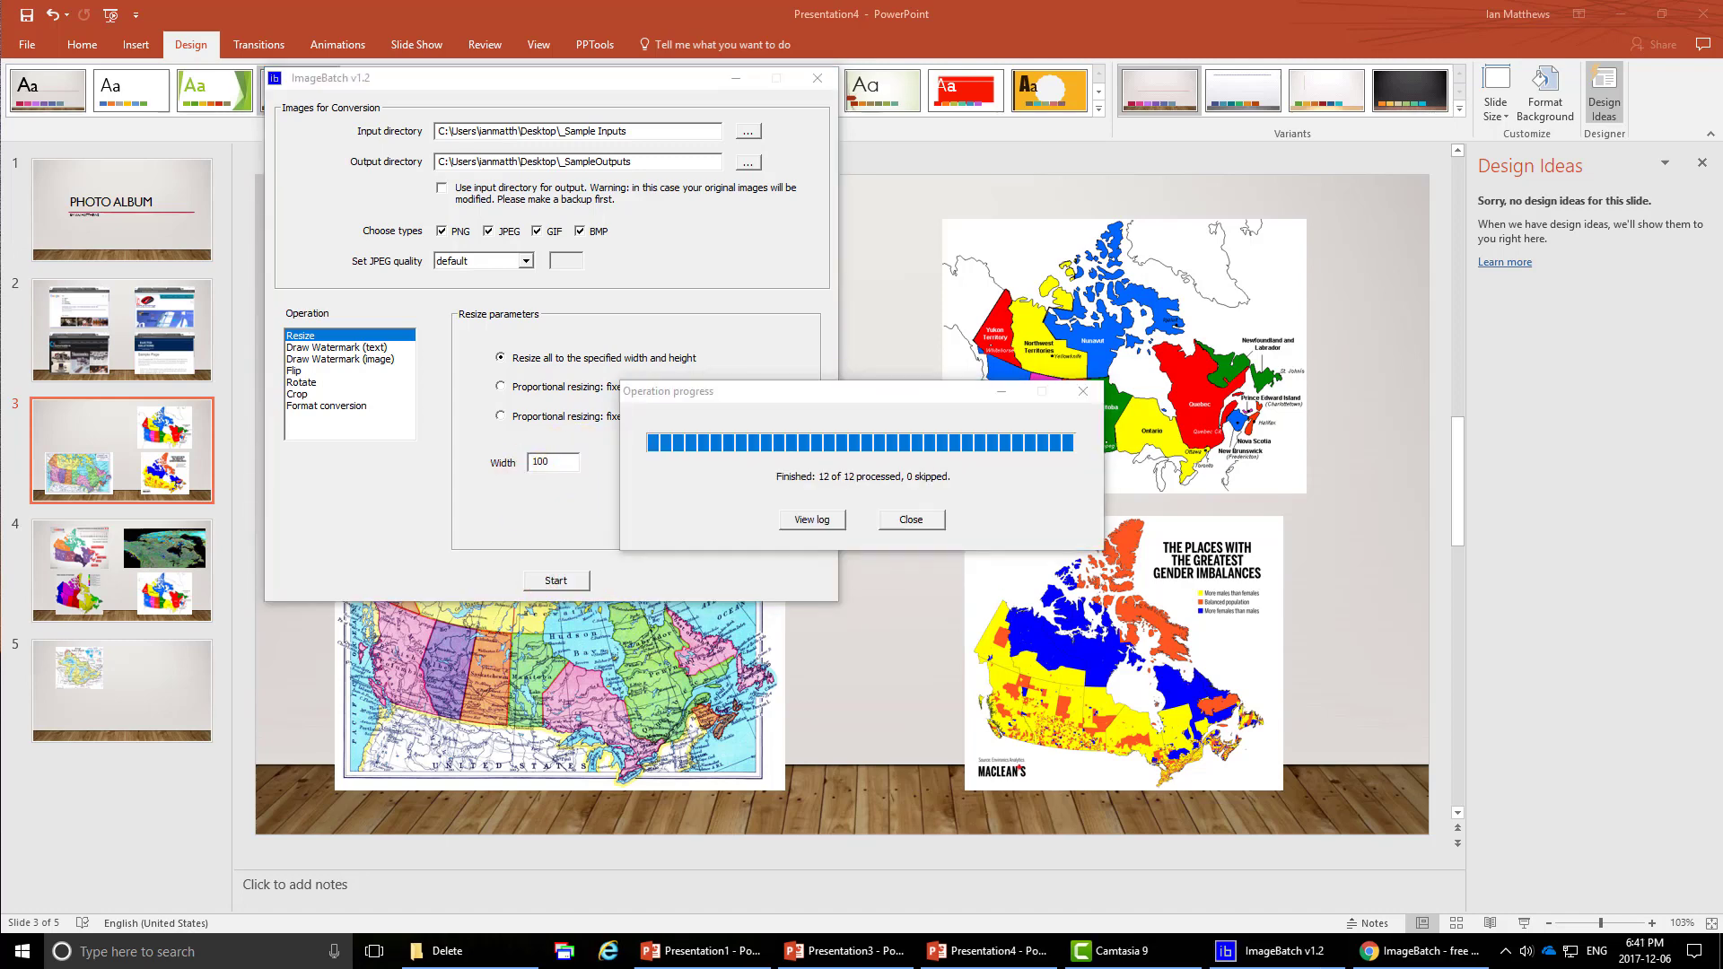
# Dismiss the progress report and check the sizes of resized brow2.png and brow3.png.
pyautogui.click(888, 395)
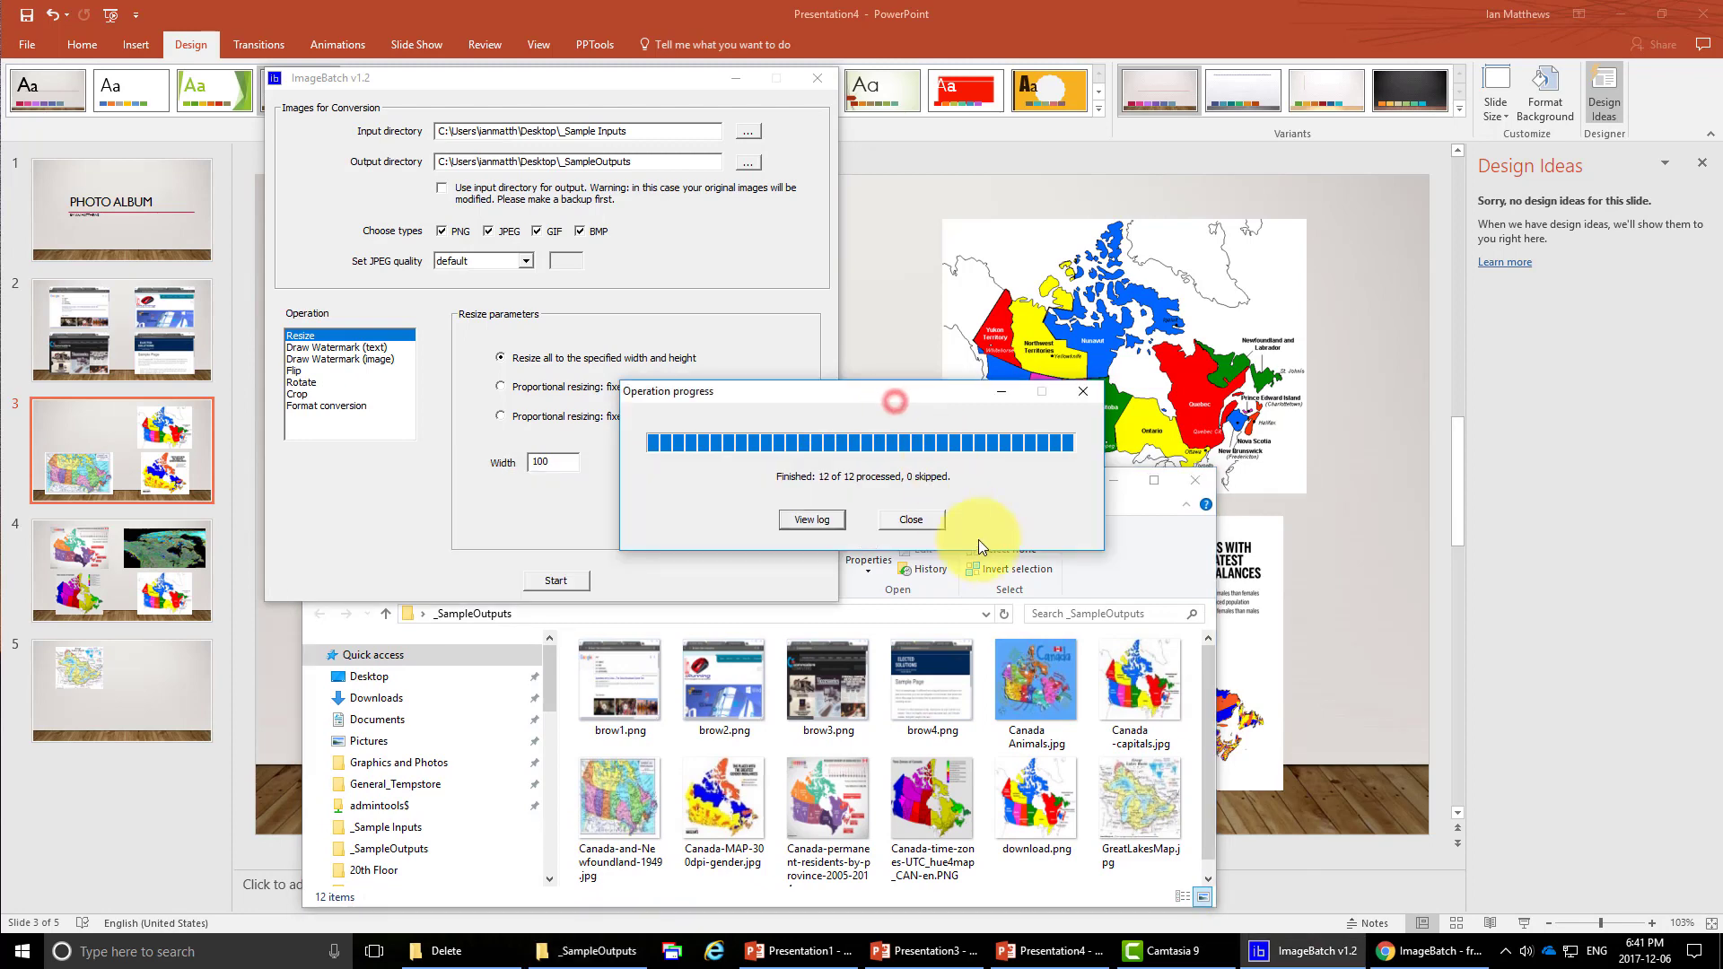
pyautogui.click(938, 520)
pyautogui.moveTo(936, 488); pyautogui.dragTo(908, 209)
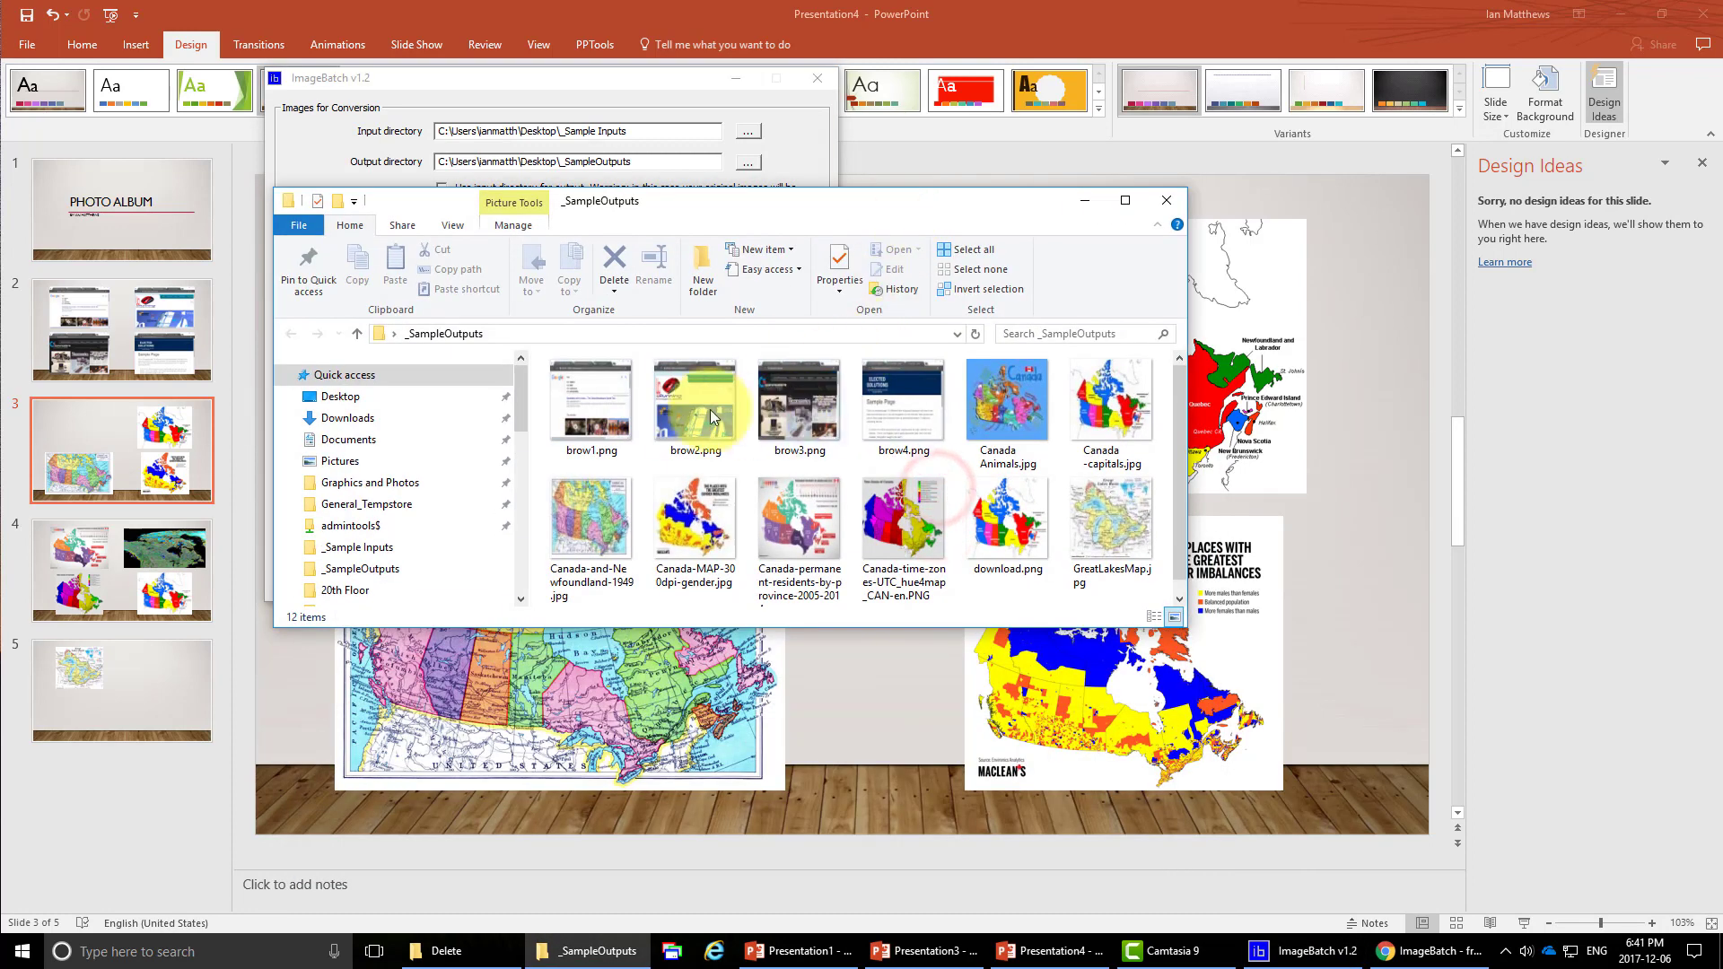
pyautogui.click(668, 411)
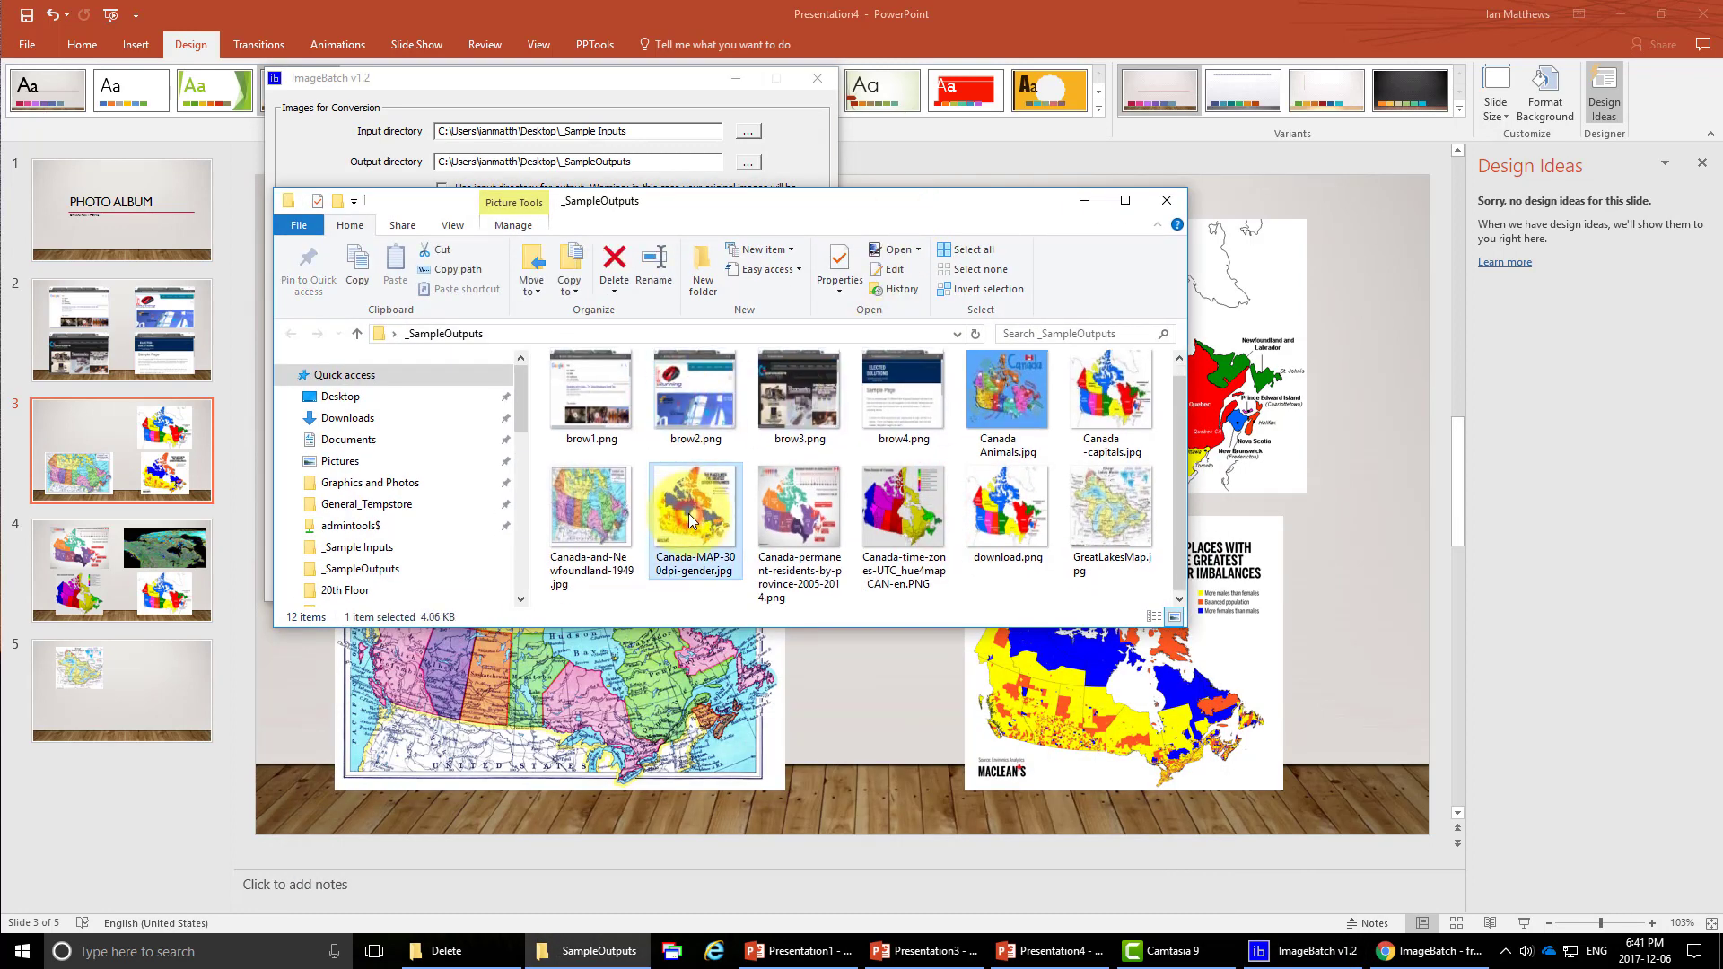
pyautogui.click(786, 409)
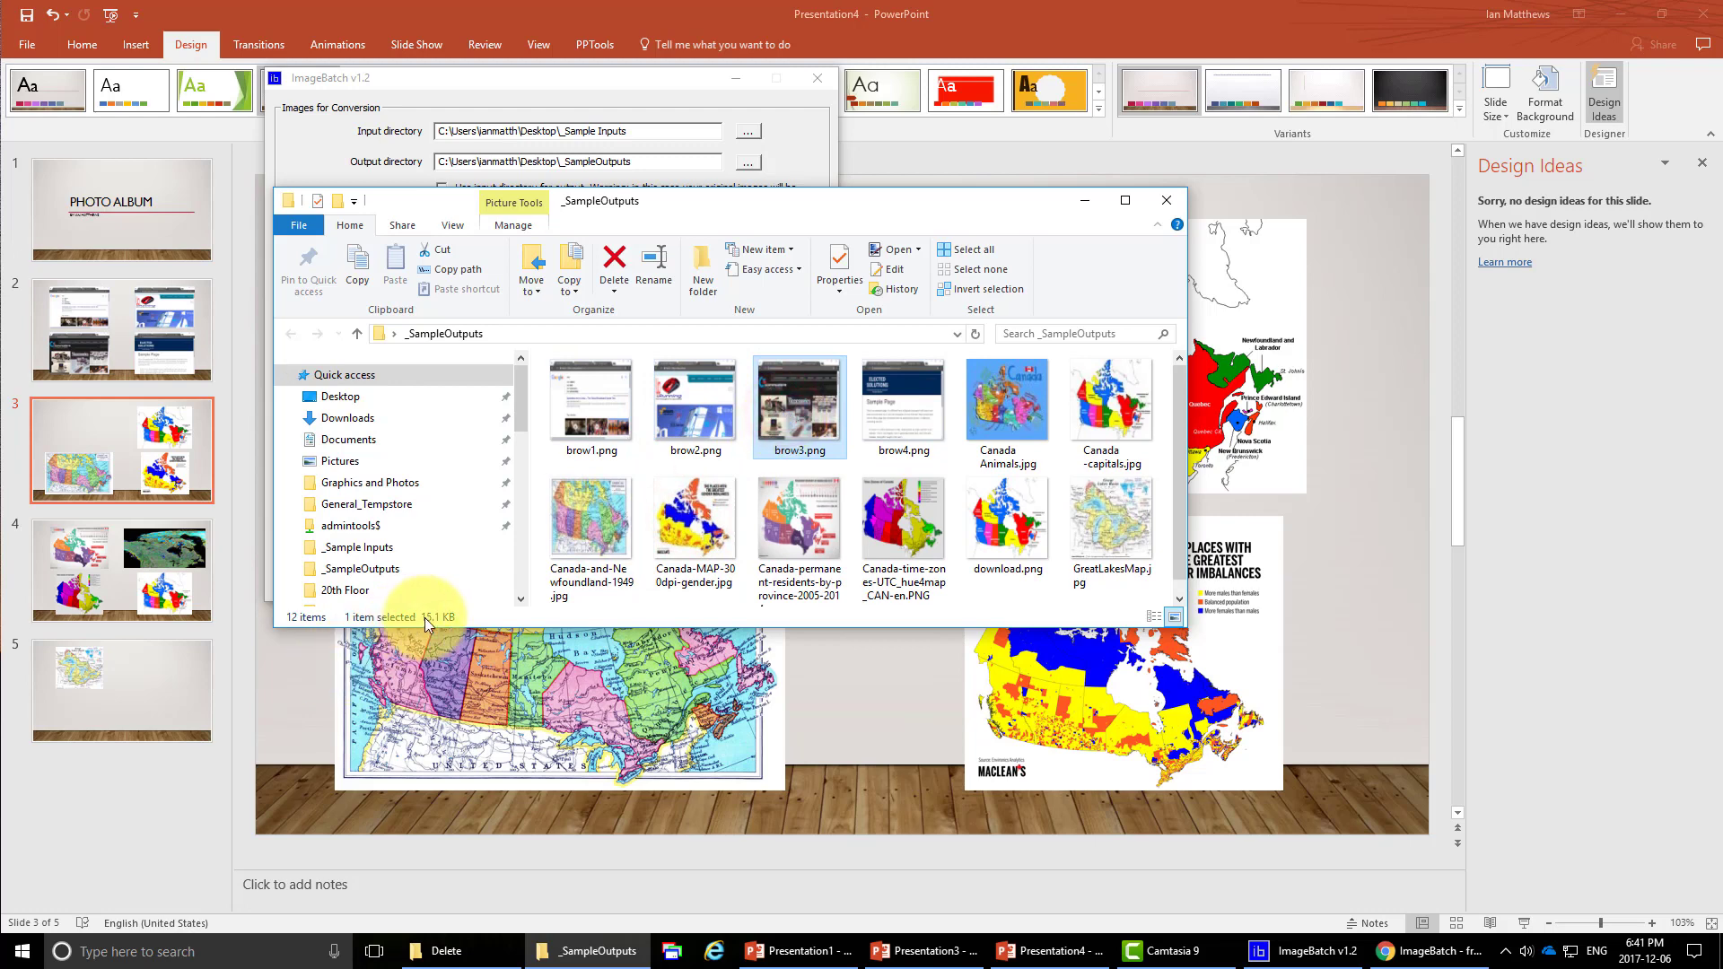
# Open brow3.png and brow2.png from _SampleOutputs in Paint.NET.
pyautogui.doubleClick(806, 408)
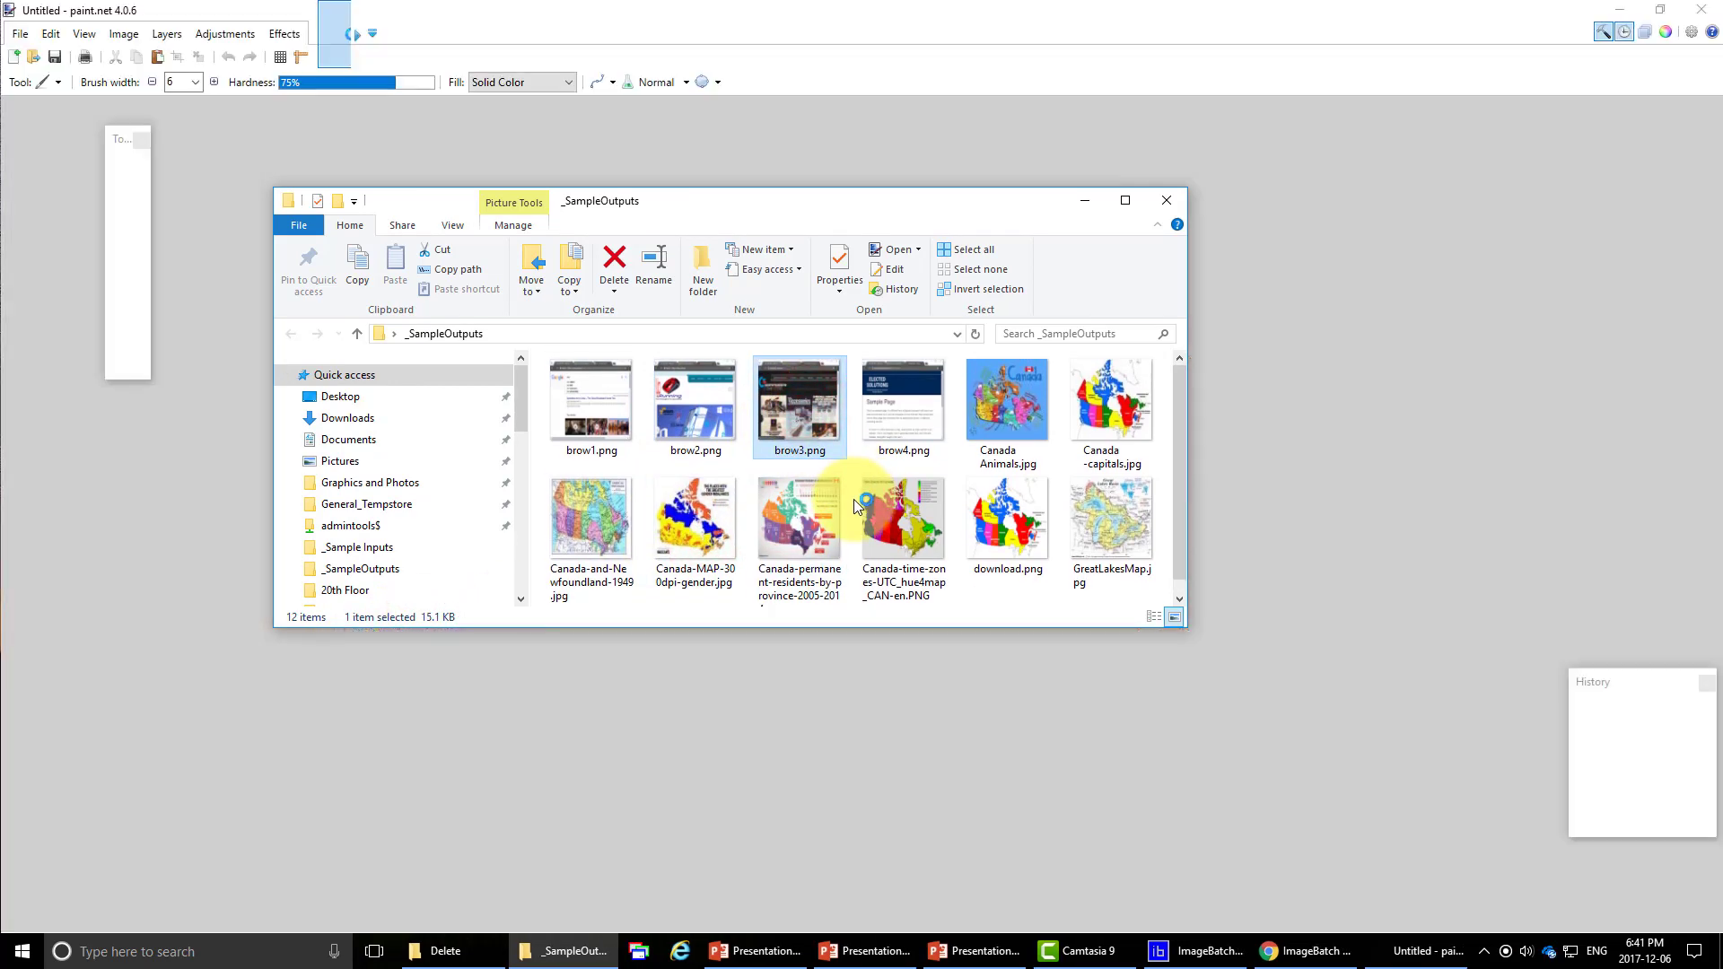
pyautogui.moveTo(753, 197)
pyautogui.mouseDown()
pyautogui.moveTo(1311, 331)
pyautogui.moveTo(1364, 465)
pyautogui.moveTo(616, 174)
pyautogui.mouseUp()
pyautogui.doubleClick(574, 384)
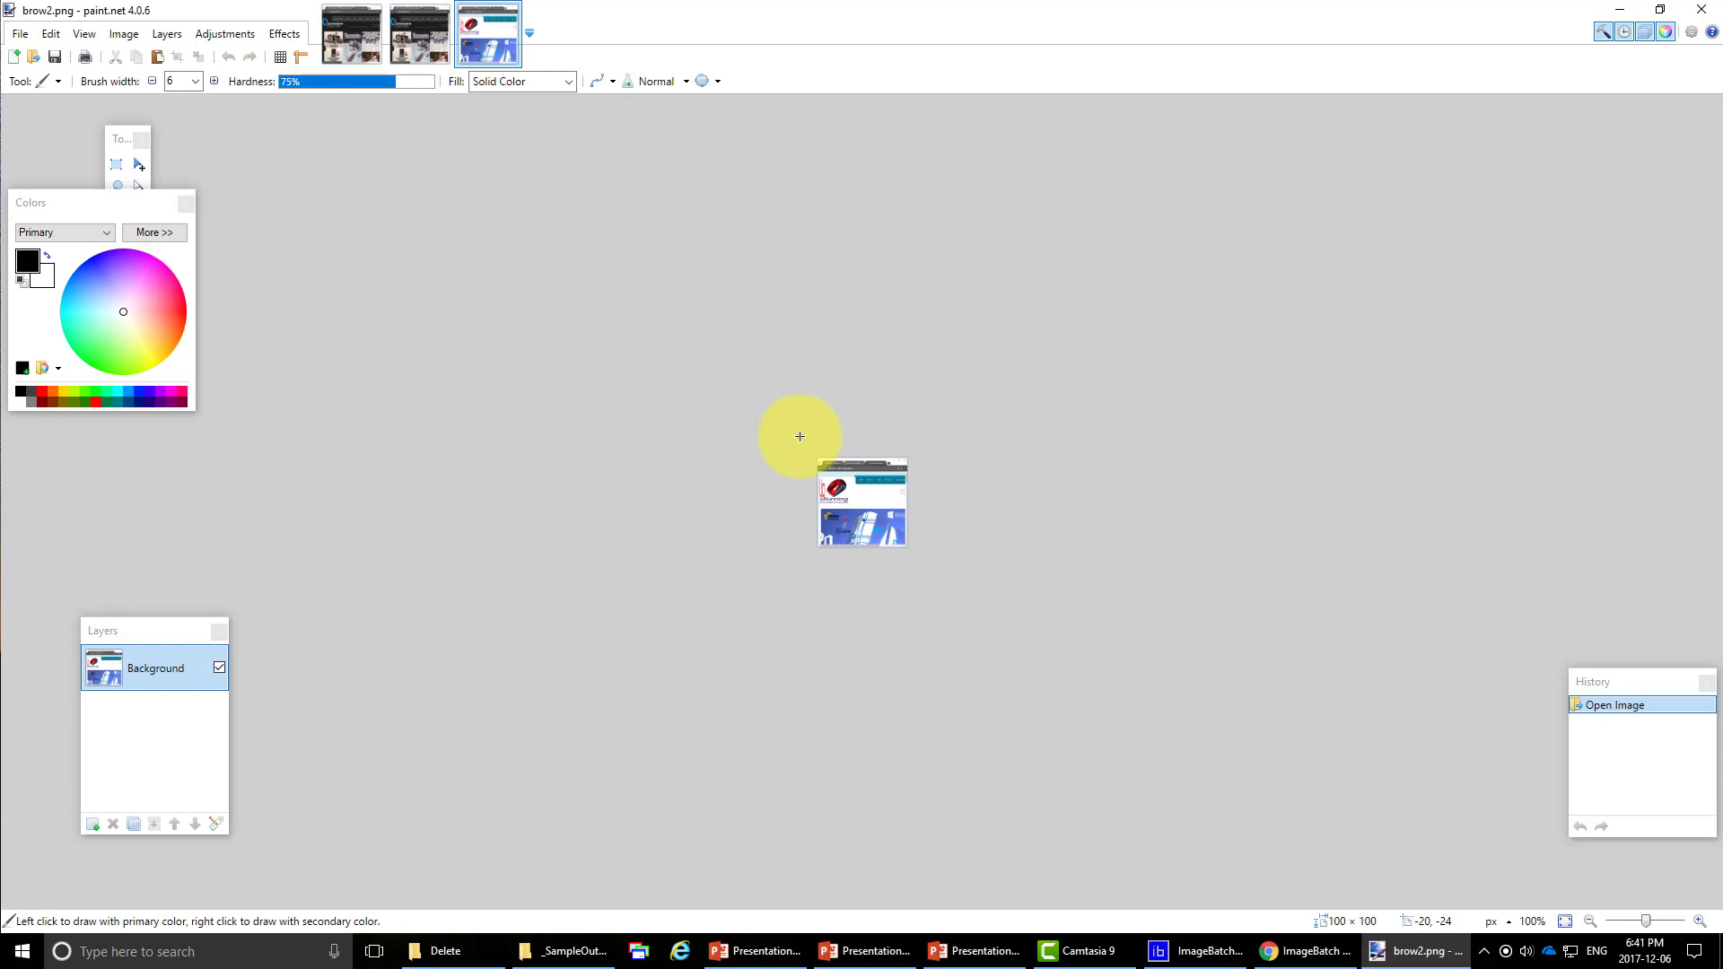
# Minimize Paint.NET and the outputs window, and switch ImageBatch to Crop.
pyautogui.click(1619, 9)
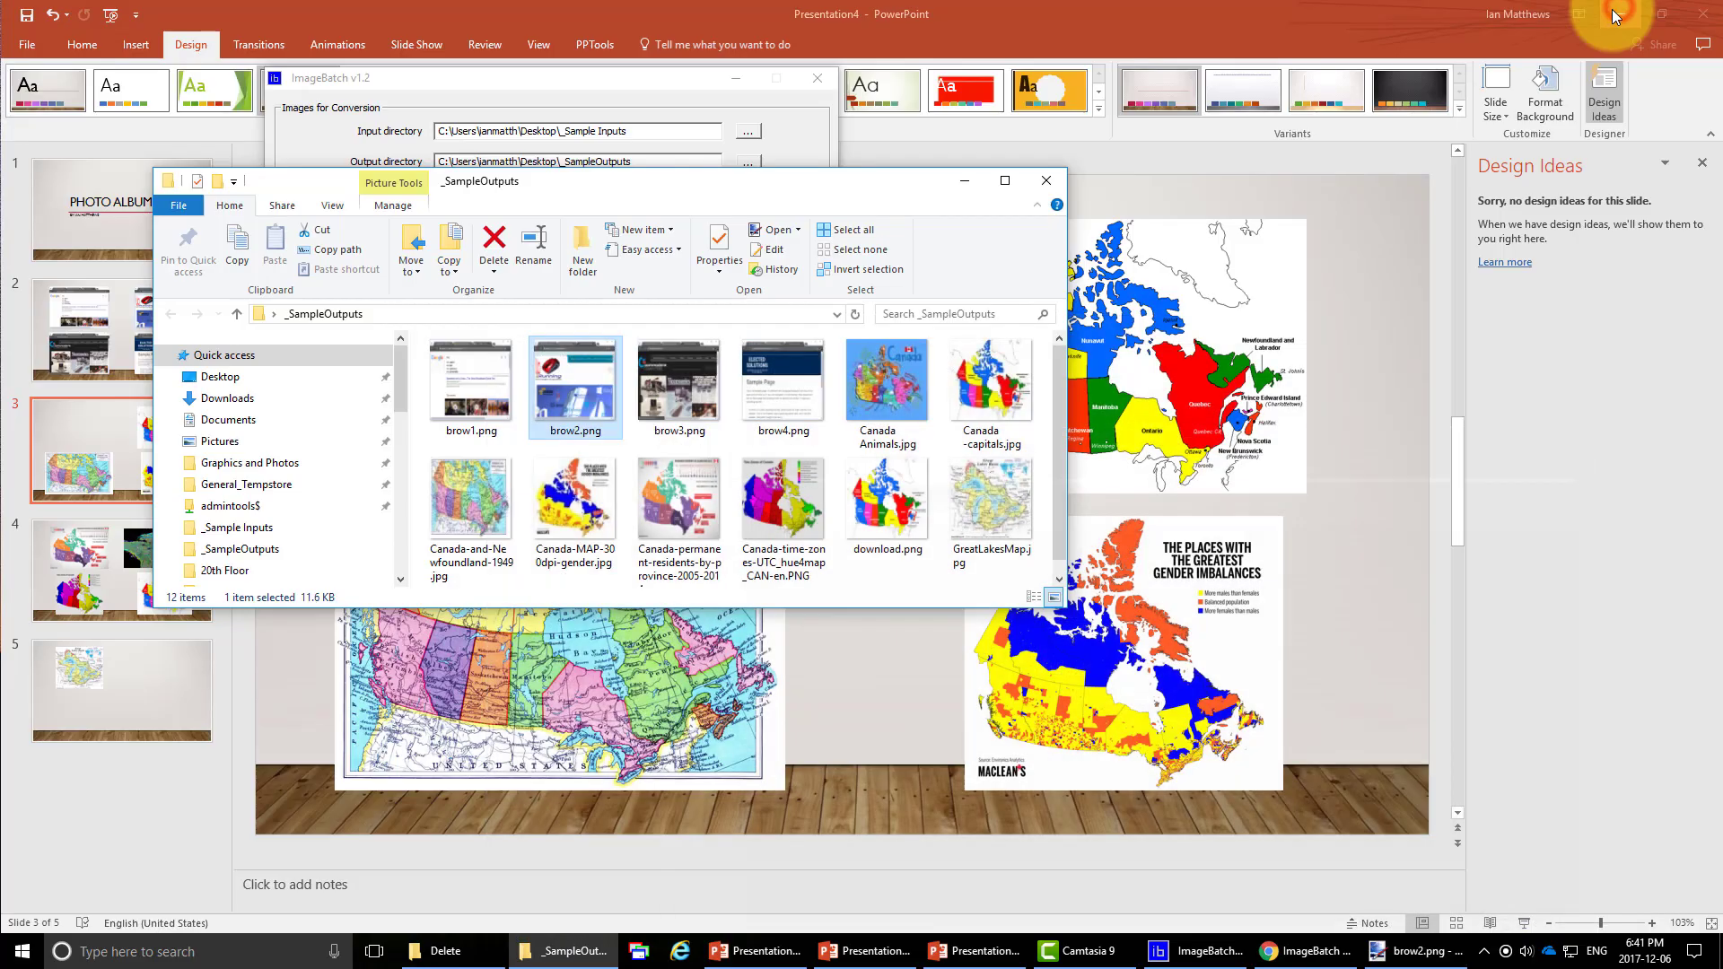
pyautogui.click(965, 181)
pyautogui.click(321, 395)
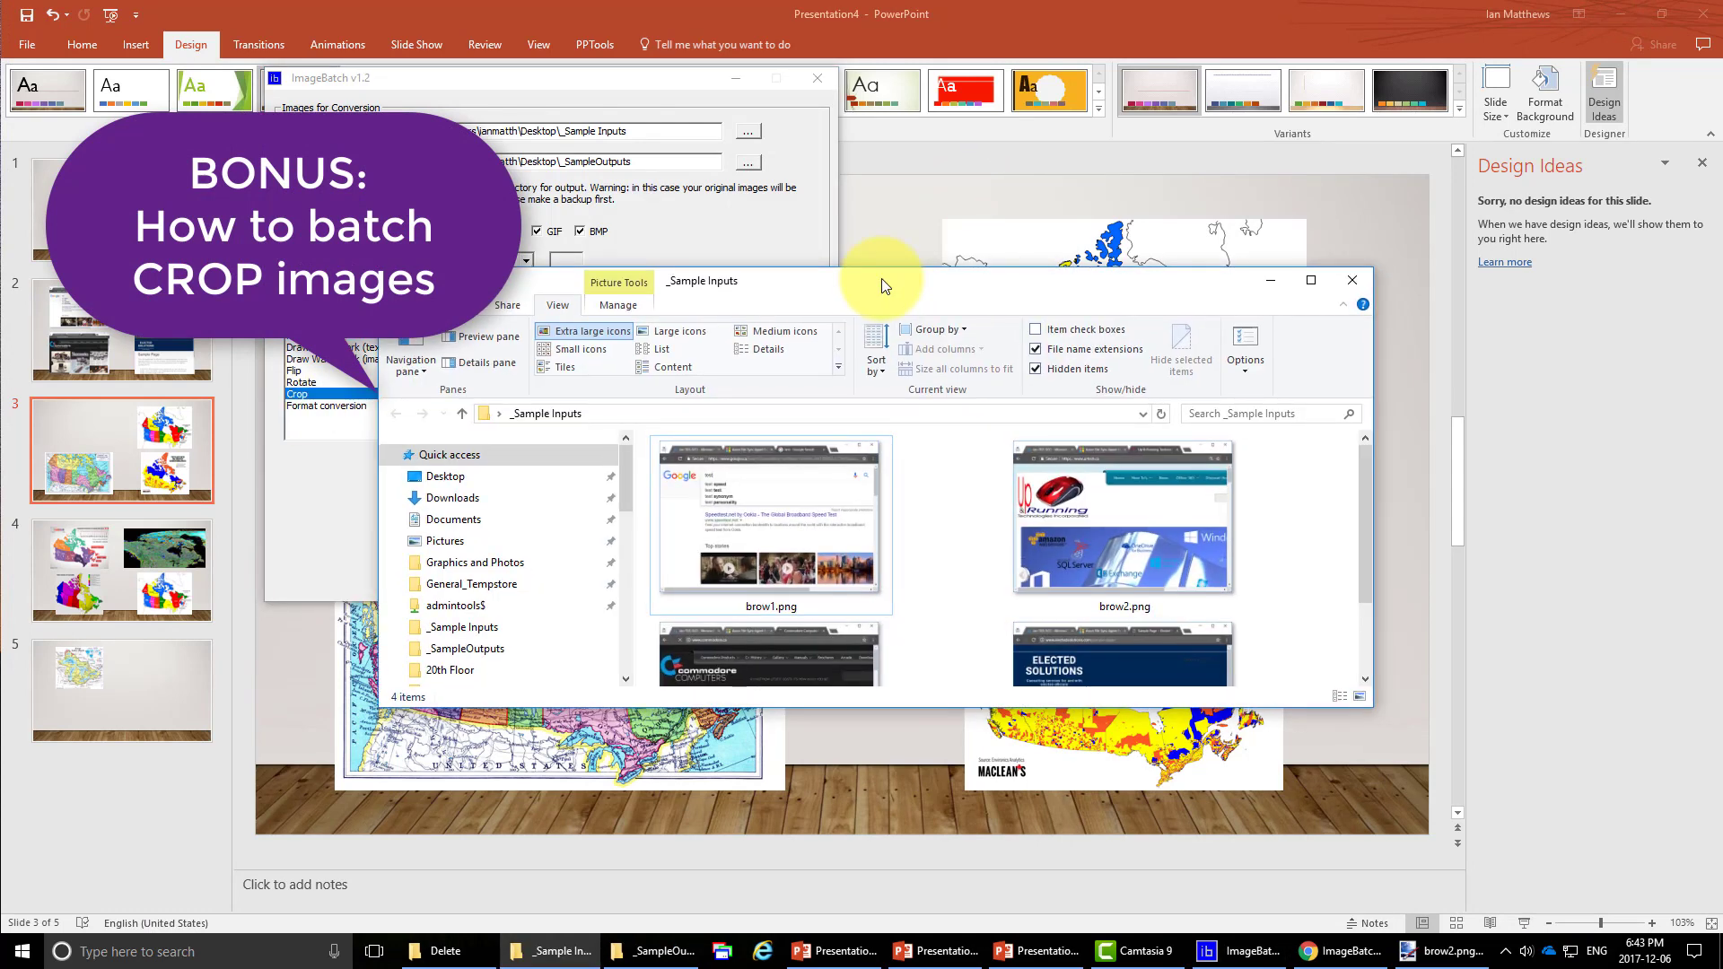
# Move and enlarge the _Sample Inputs window to show all four originals, brow1 to brow4.
pyautogui.moveTo(881, 279); pyautogui.dragTo(808, 155)
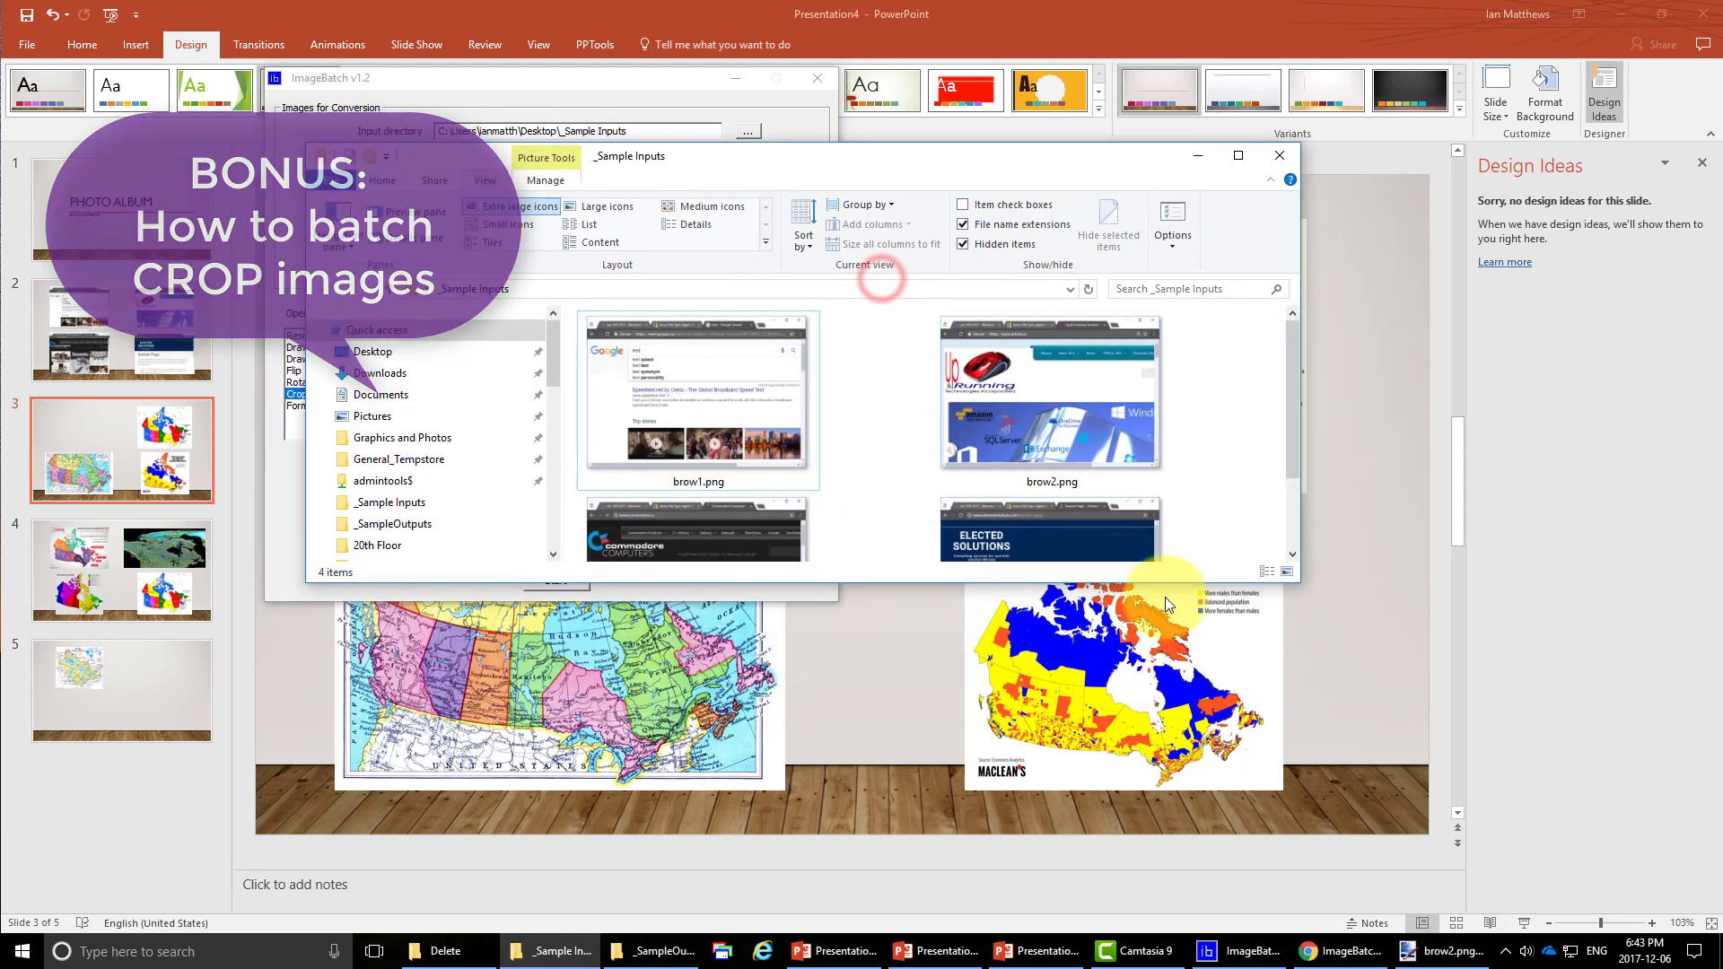
pyautogui.moveTo(1295, 584); pyautogui.dragTo(1386, 831)
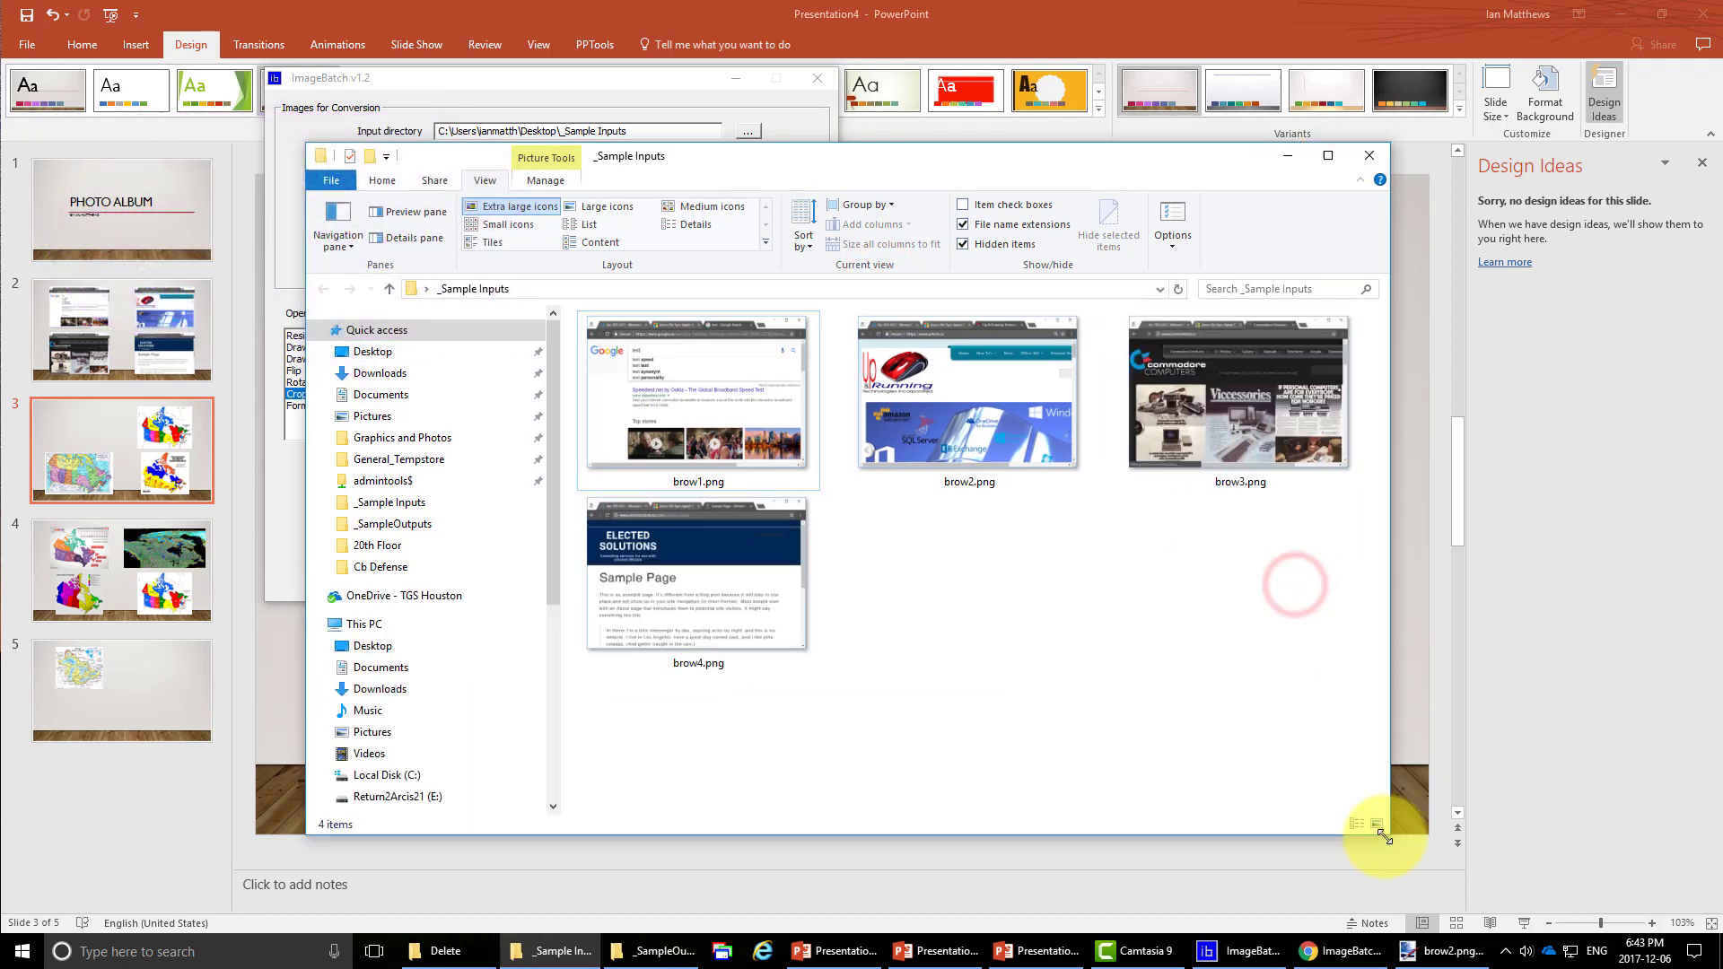
pyautogui.moveTo(607, 525)
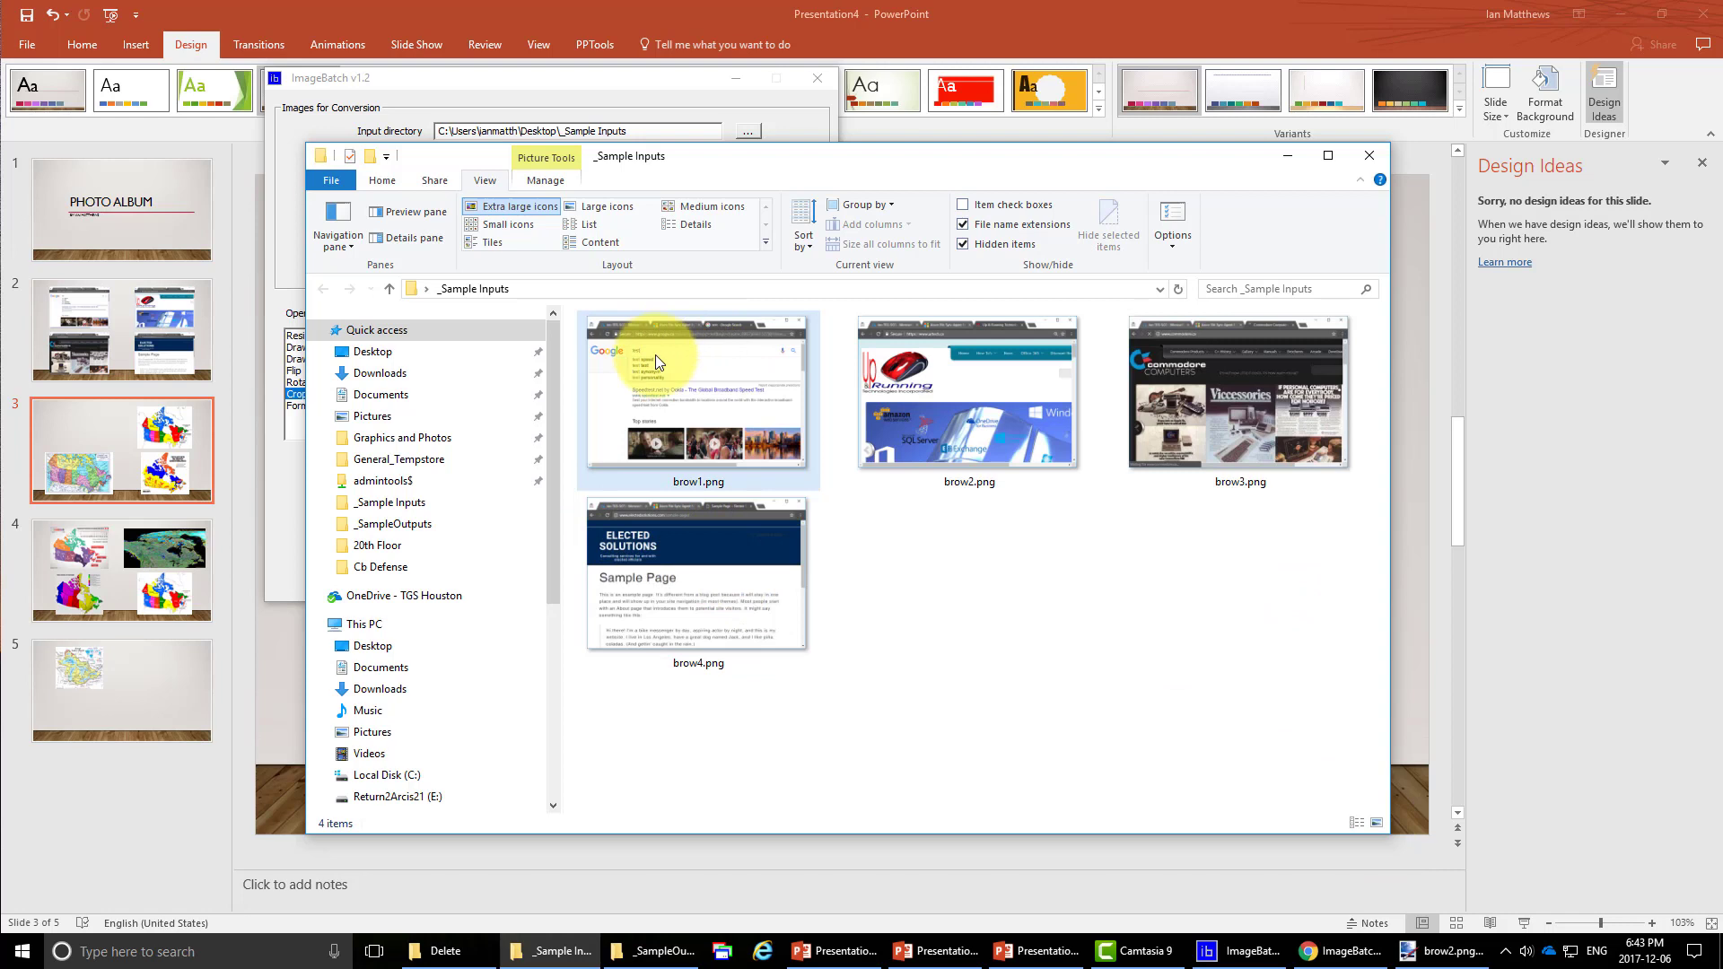
pyautogui.moveTo(621, 331)
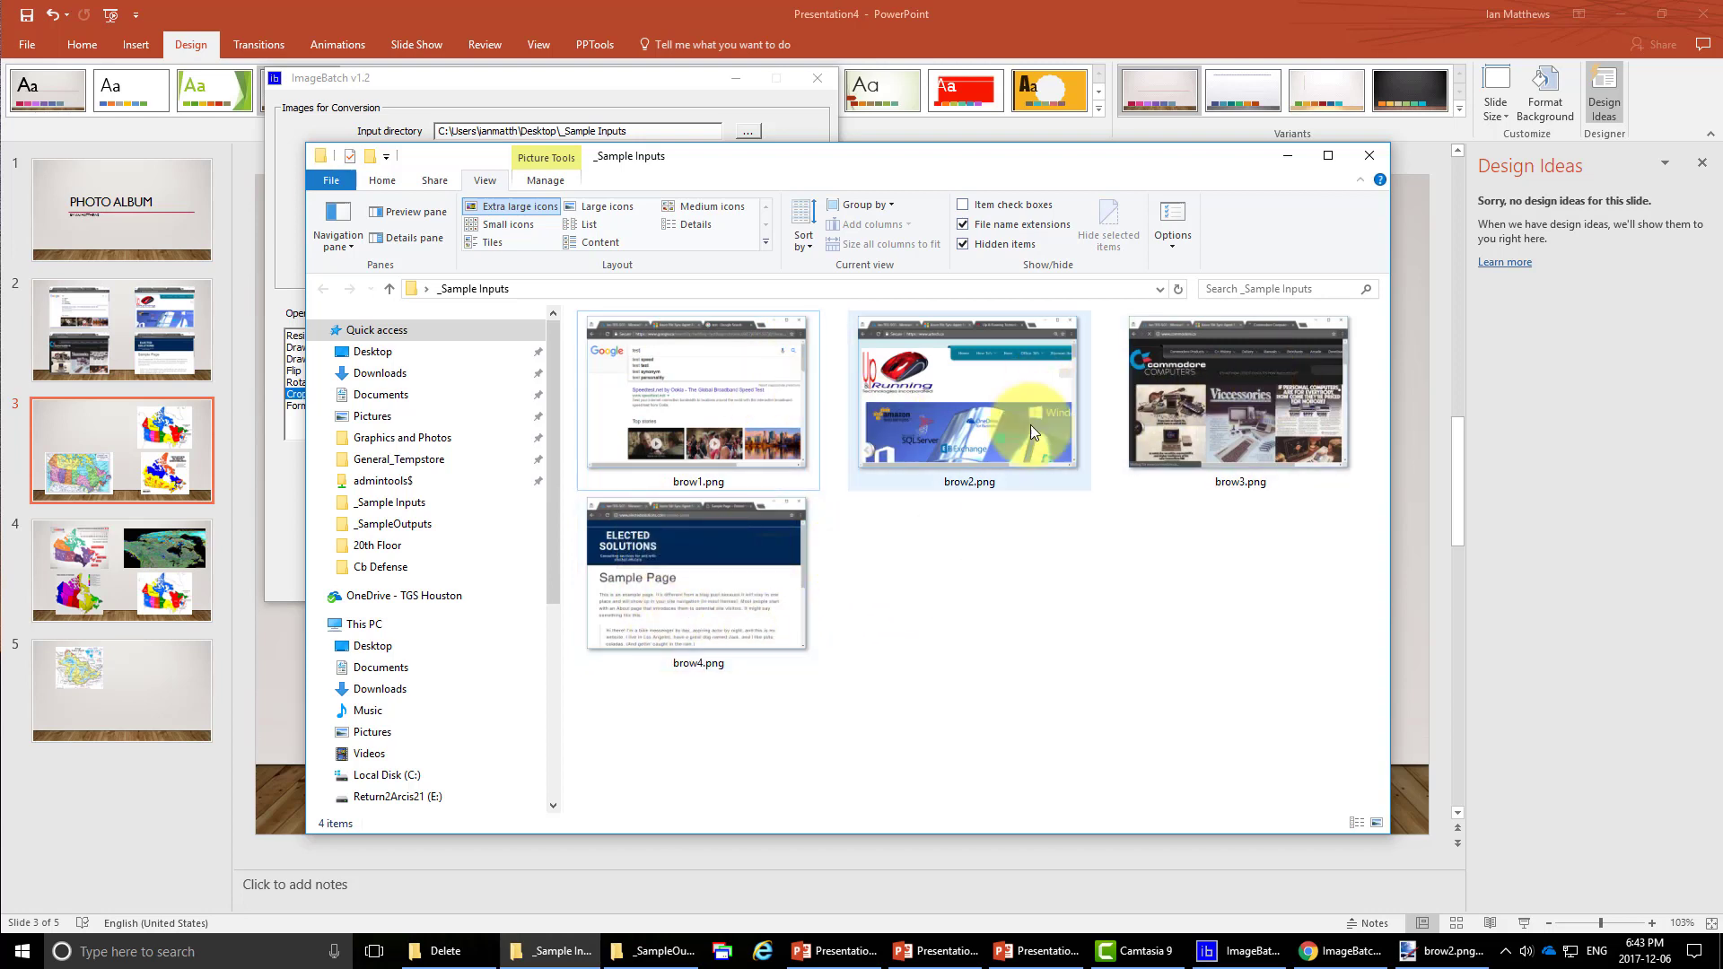
pyautogui.moveTo(646, 359)
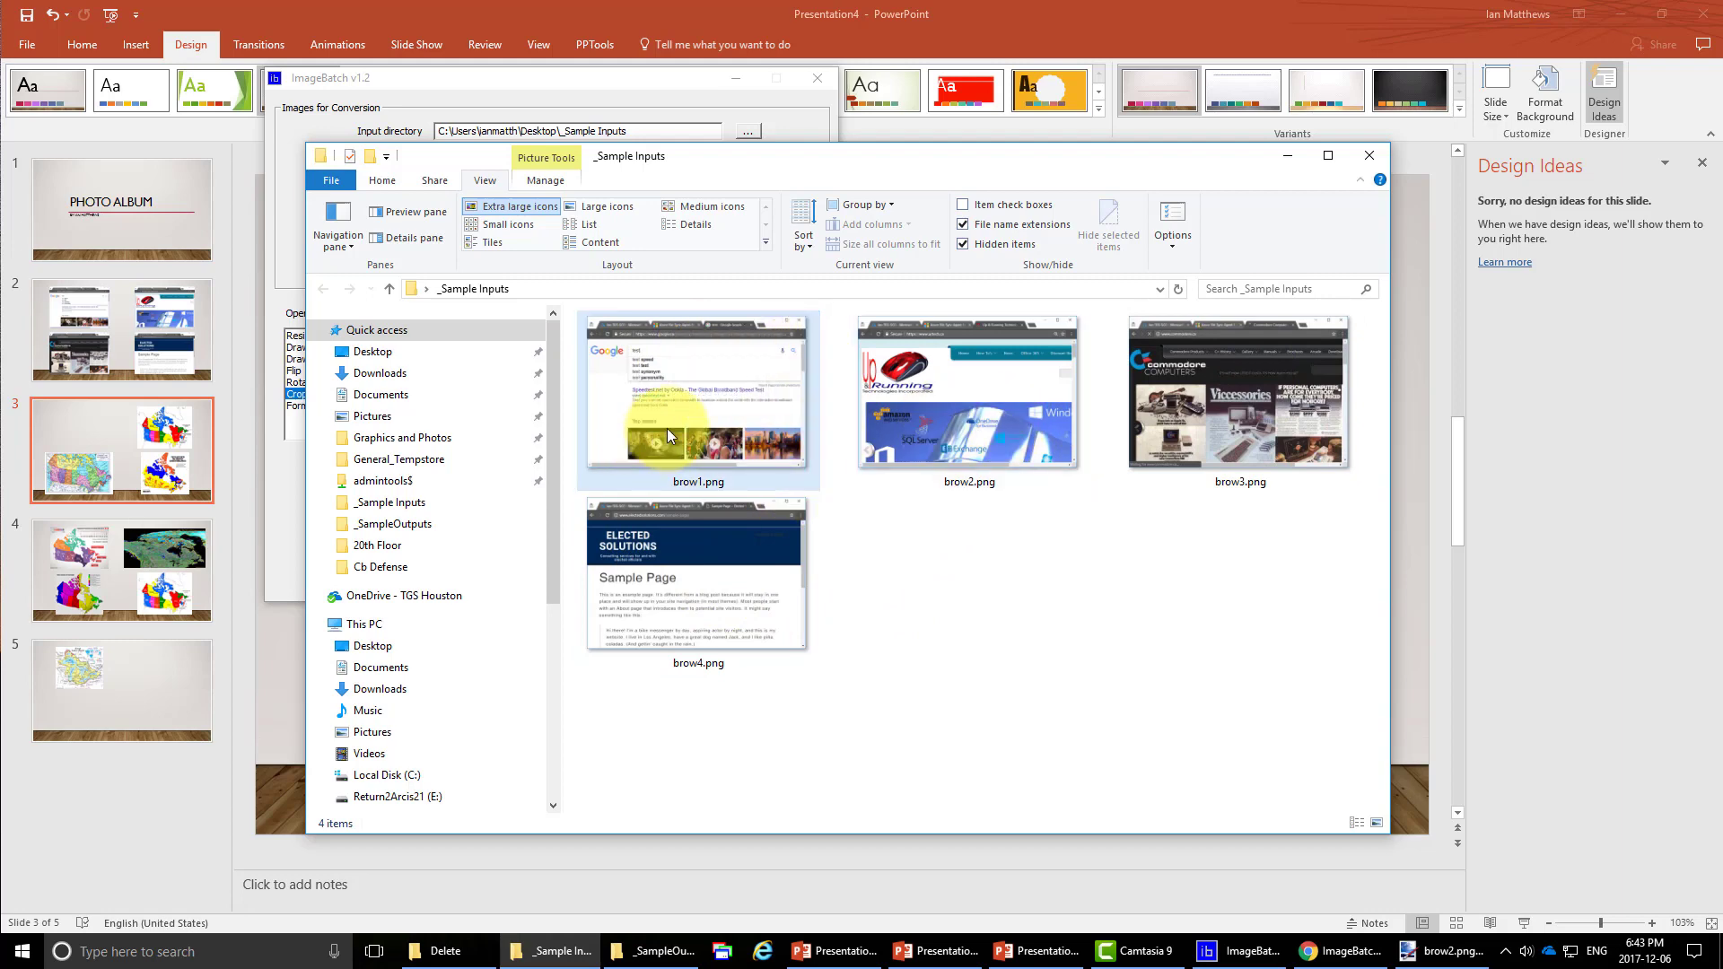
# Open brow1.png in Paint.NET and confirm its 799 × 552 canvas size without changes.
pyautogui.click(701, 422)
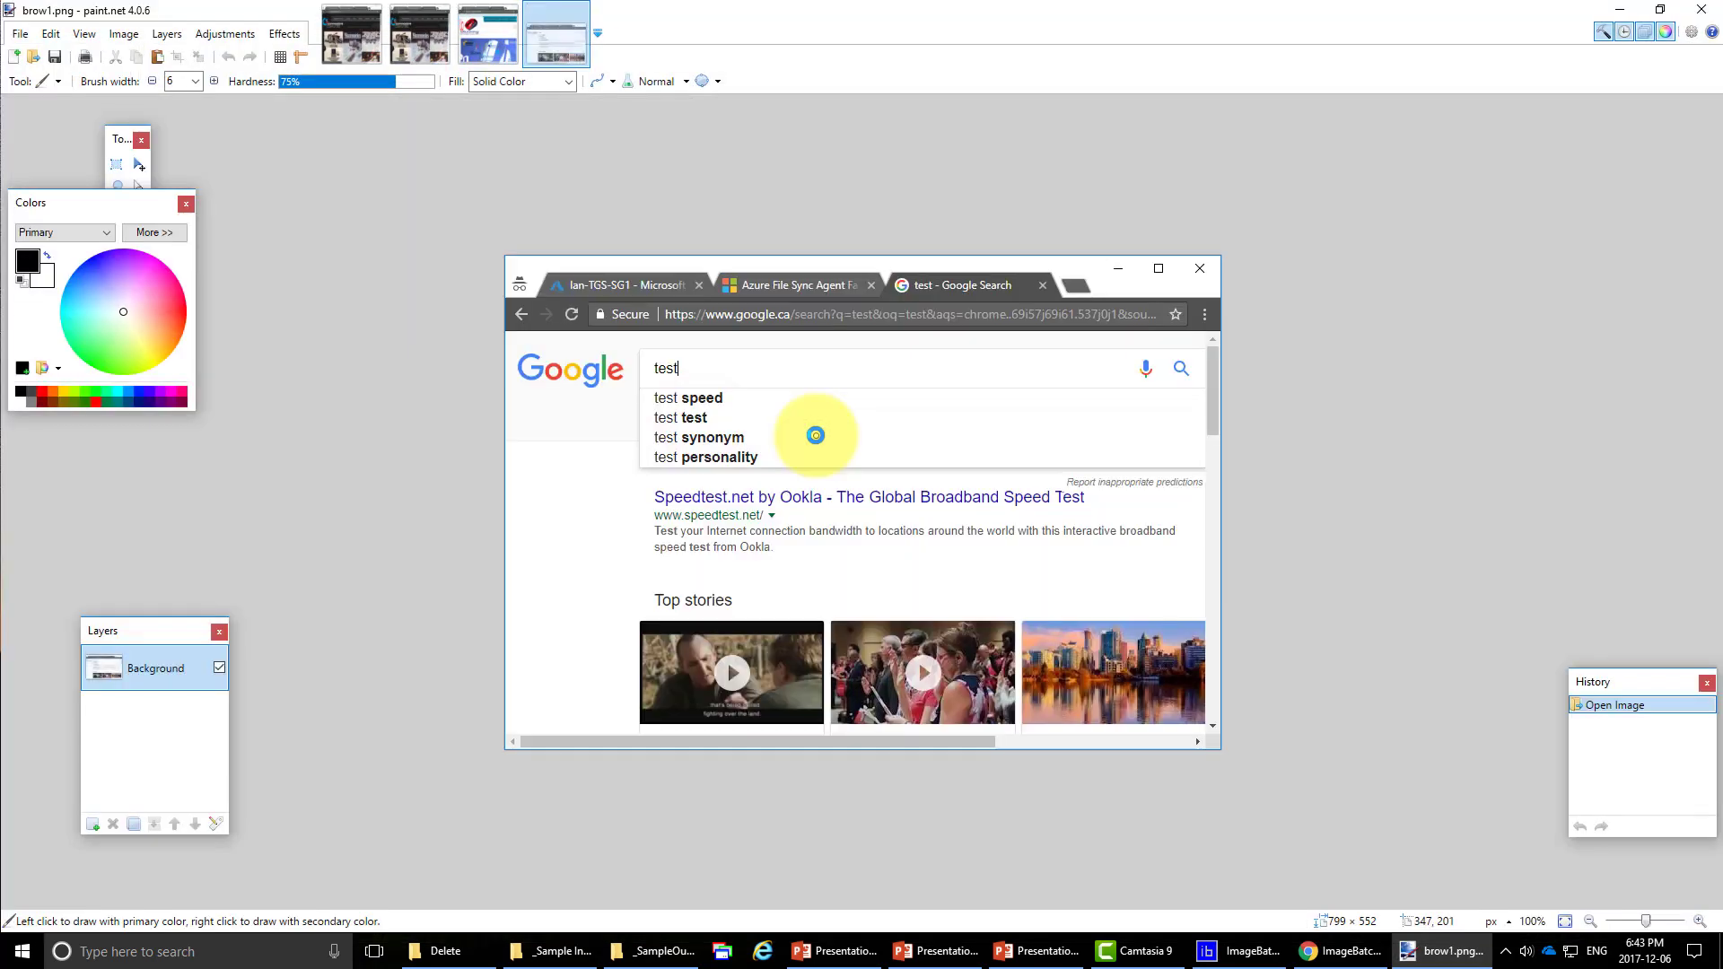
pyautogui.click(133, 40)
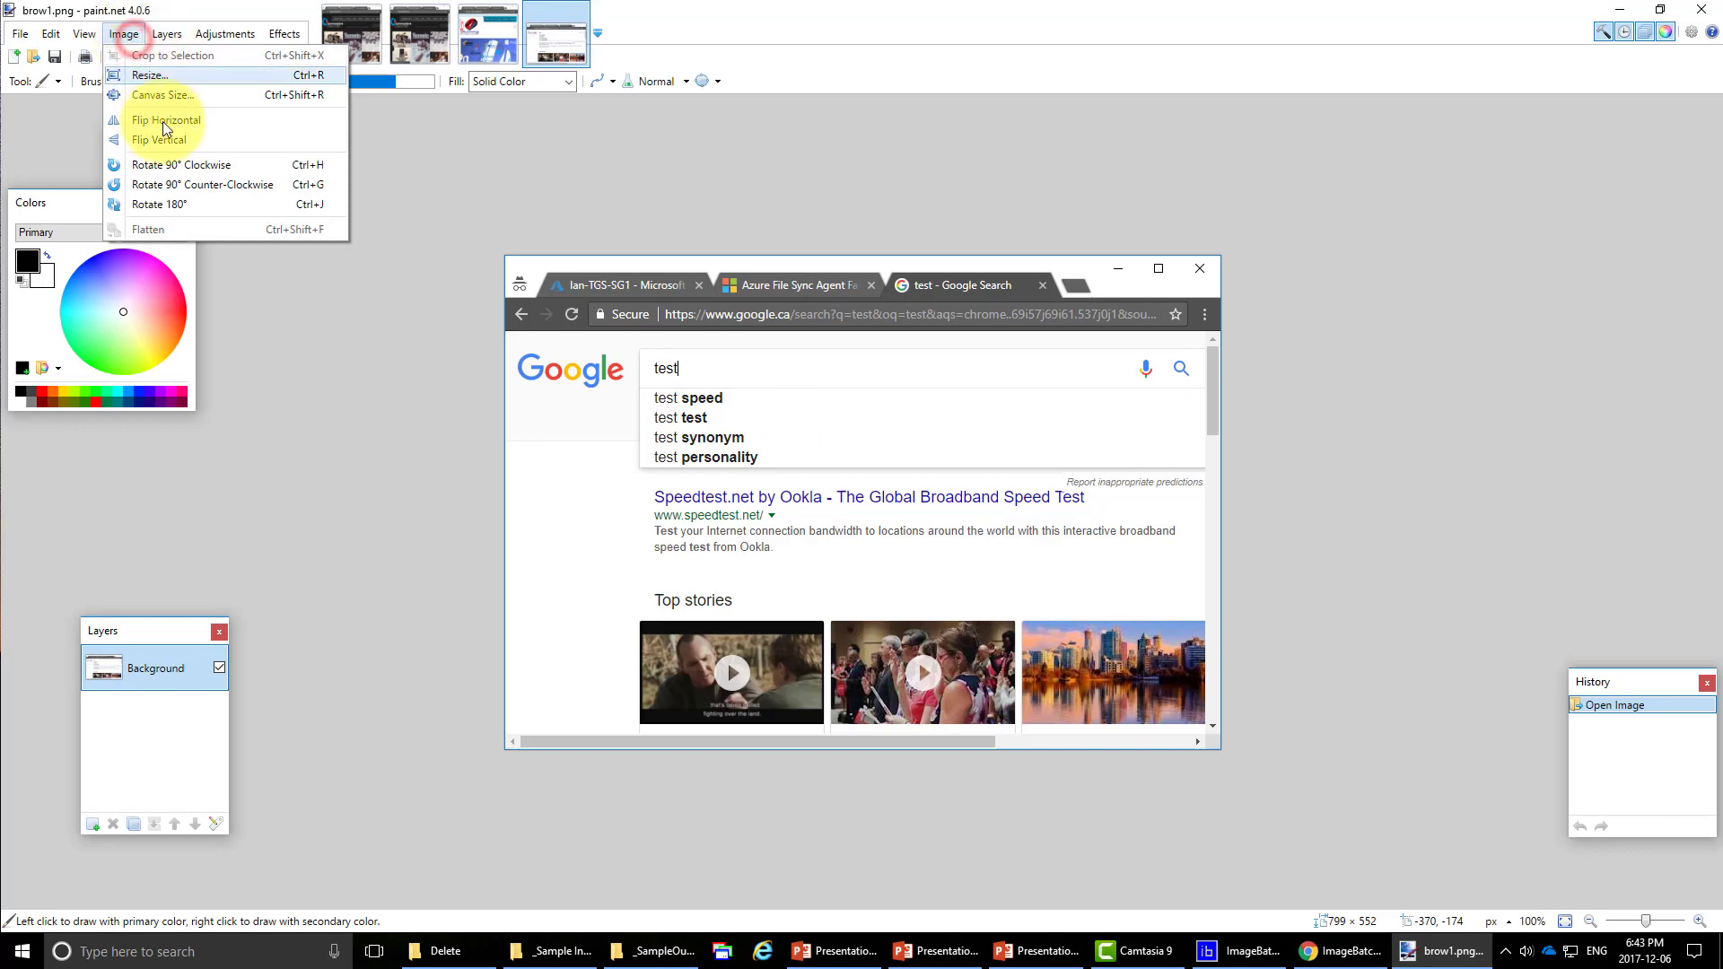
pyautogui.click(160, 91)
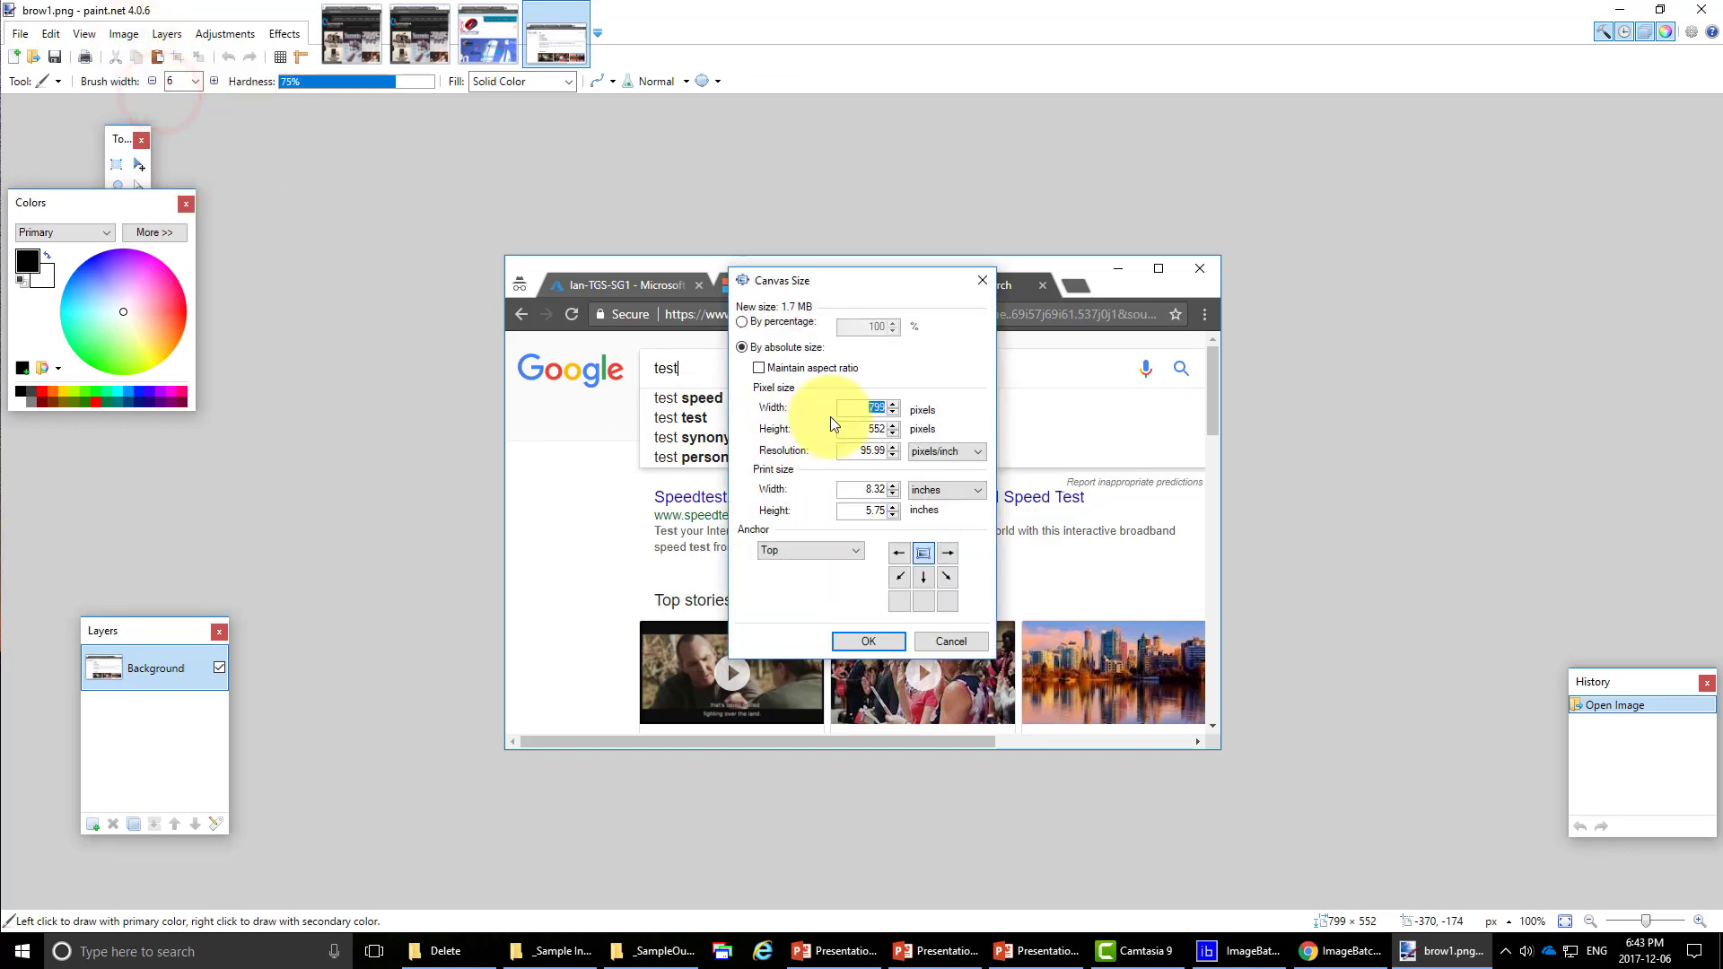
pyautogui.moveTo(853, 286); pyautogui.dragTo(1019, 302)
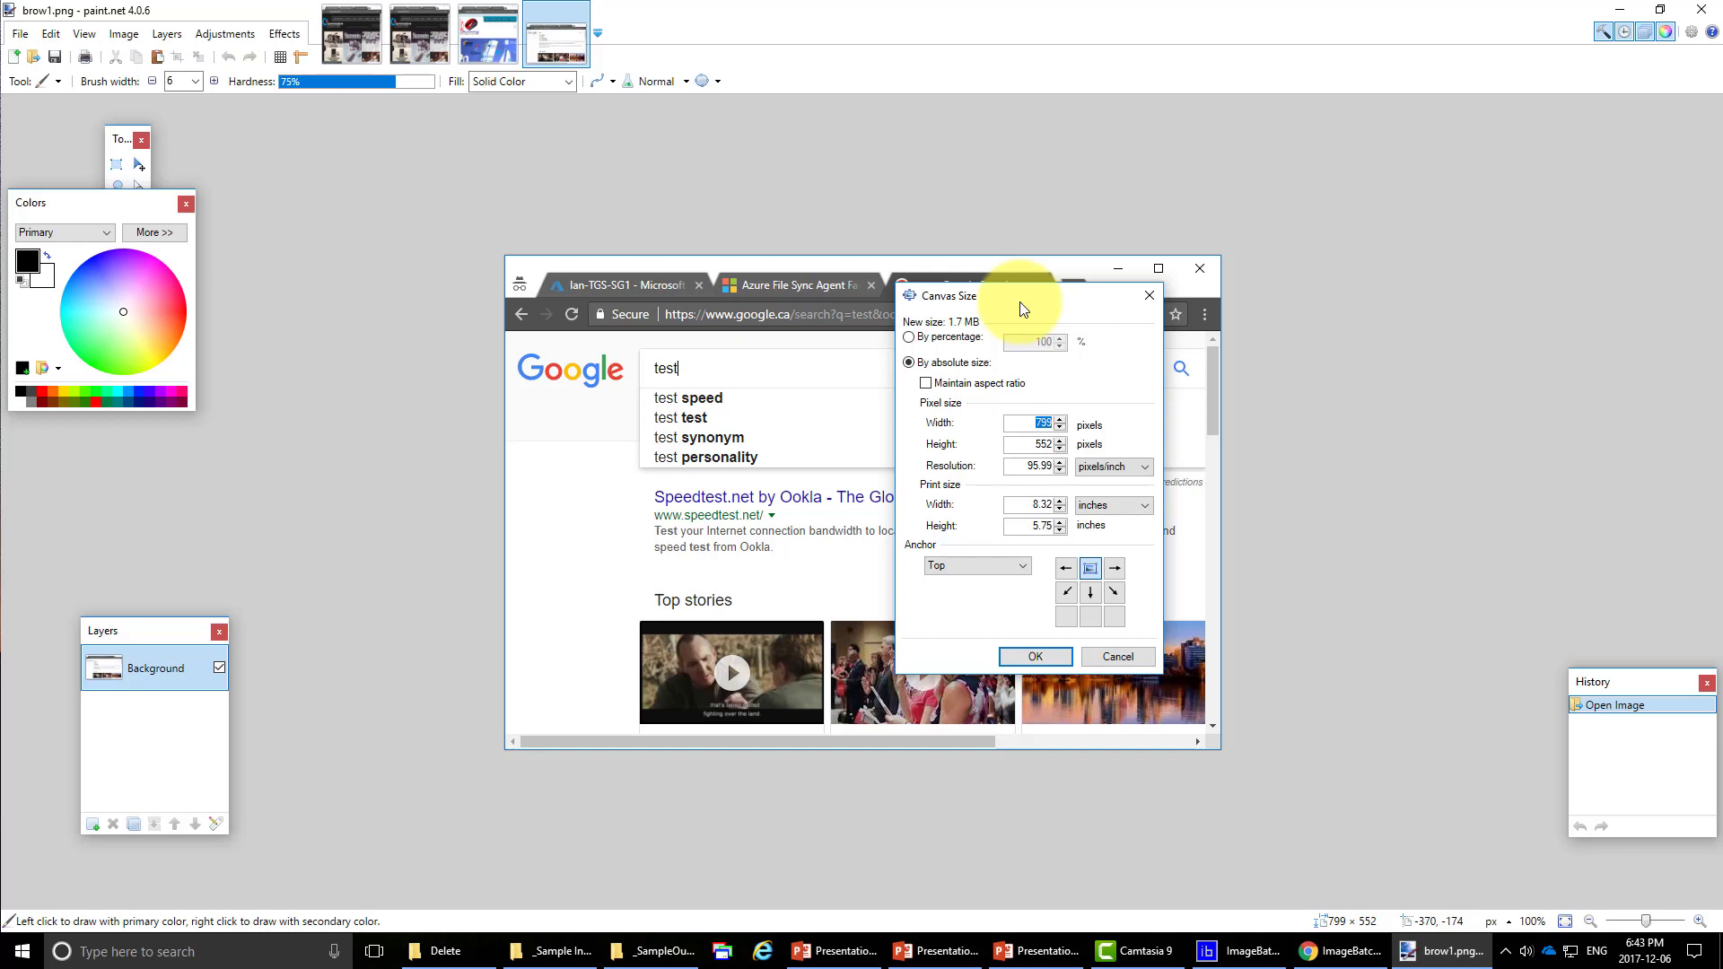
pyautogui.click(1113, 656)
pyautogui.click(1622, 11)
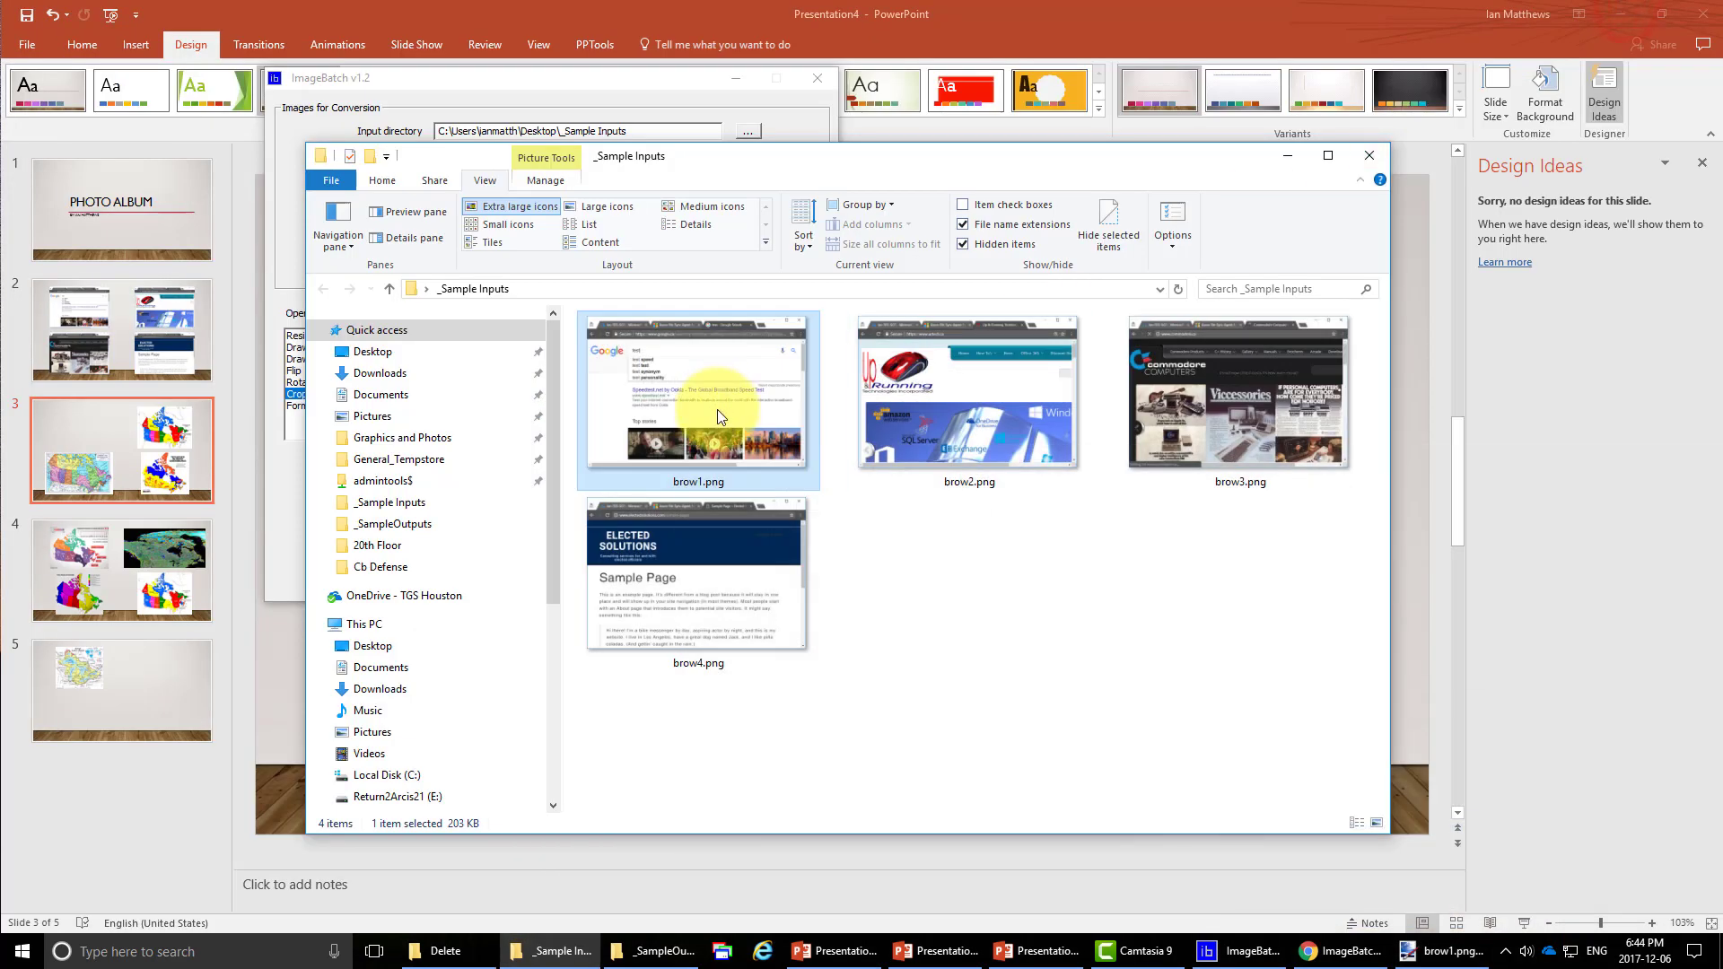
# Set crop offsets top 100, left 20, bottom 20, right 30 and run the crop.
pyautogui.click(1285, 155)
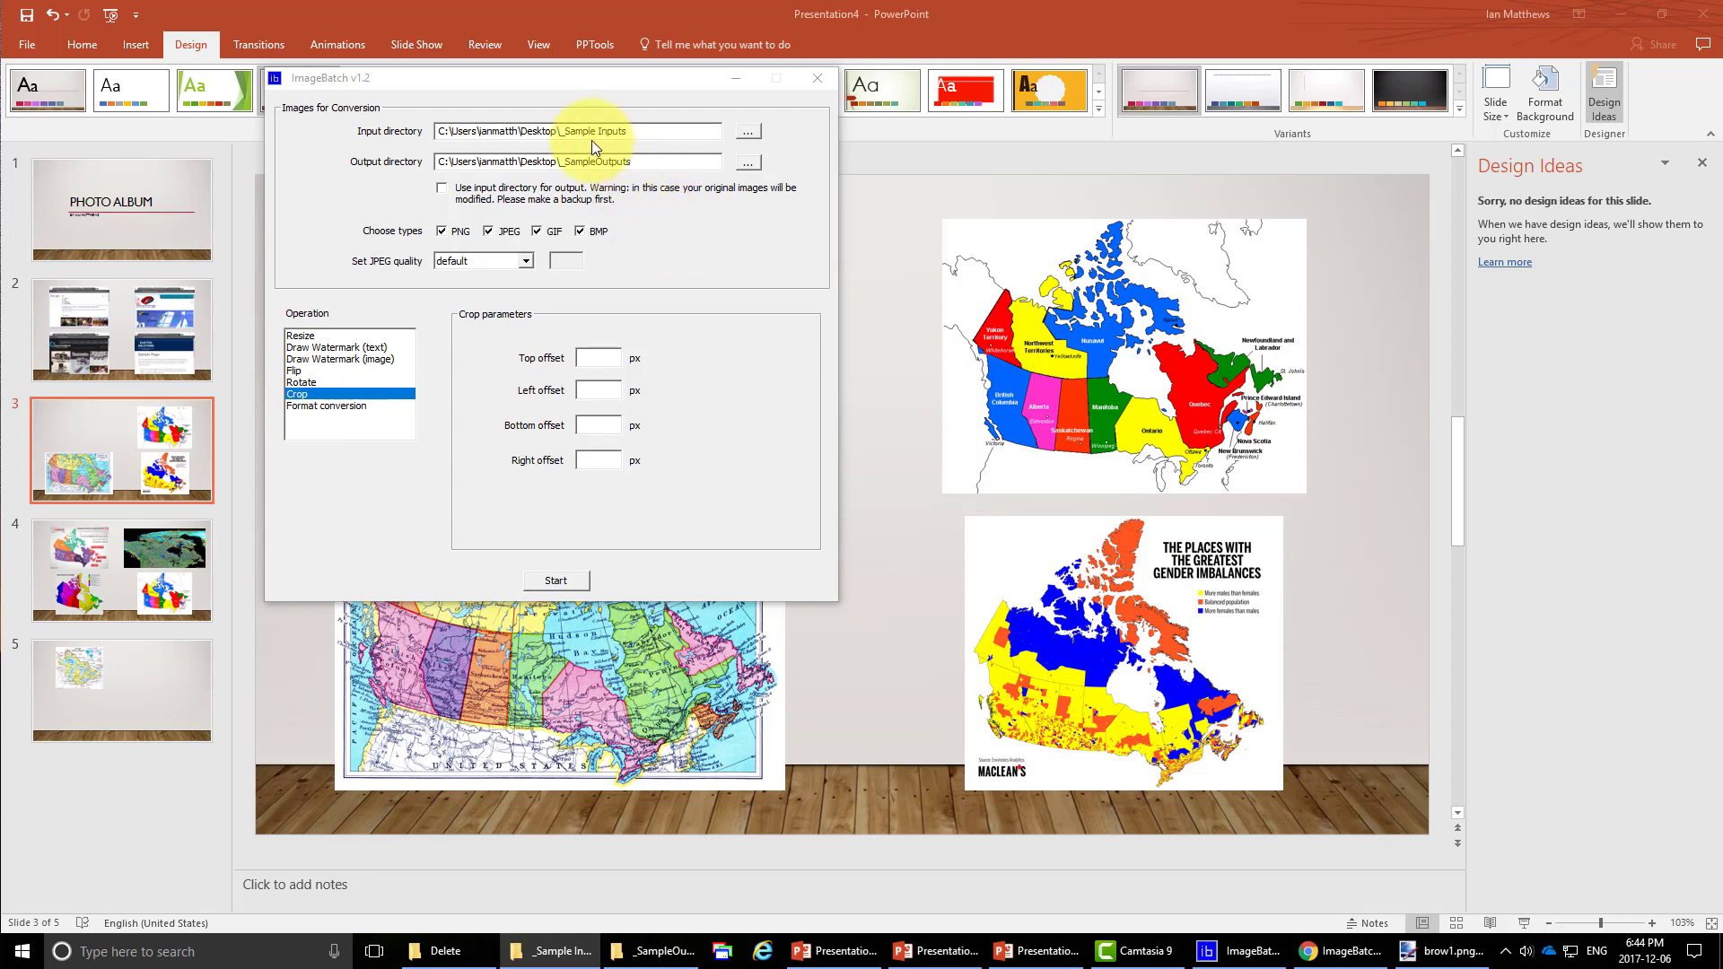
pyautogui.click(597, 355)
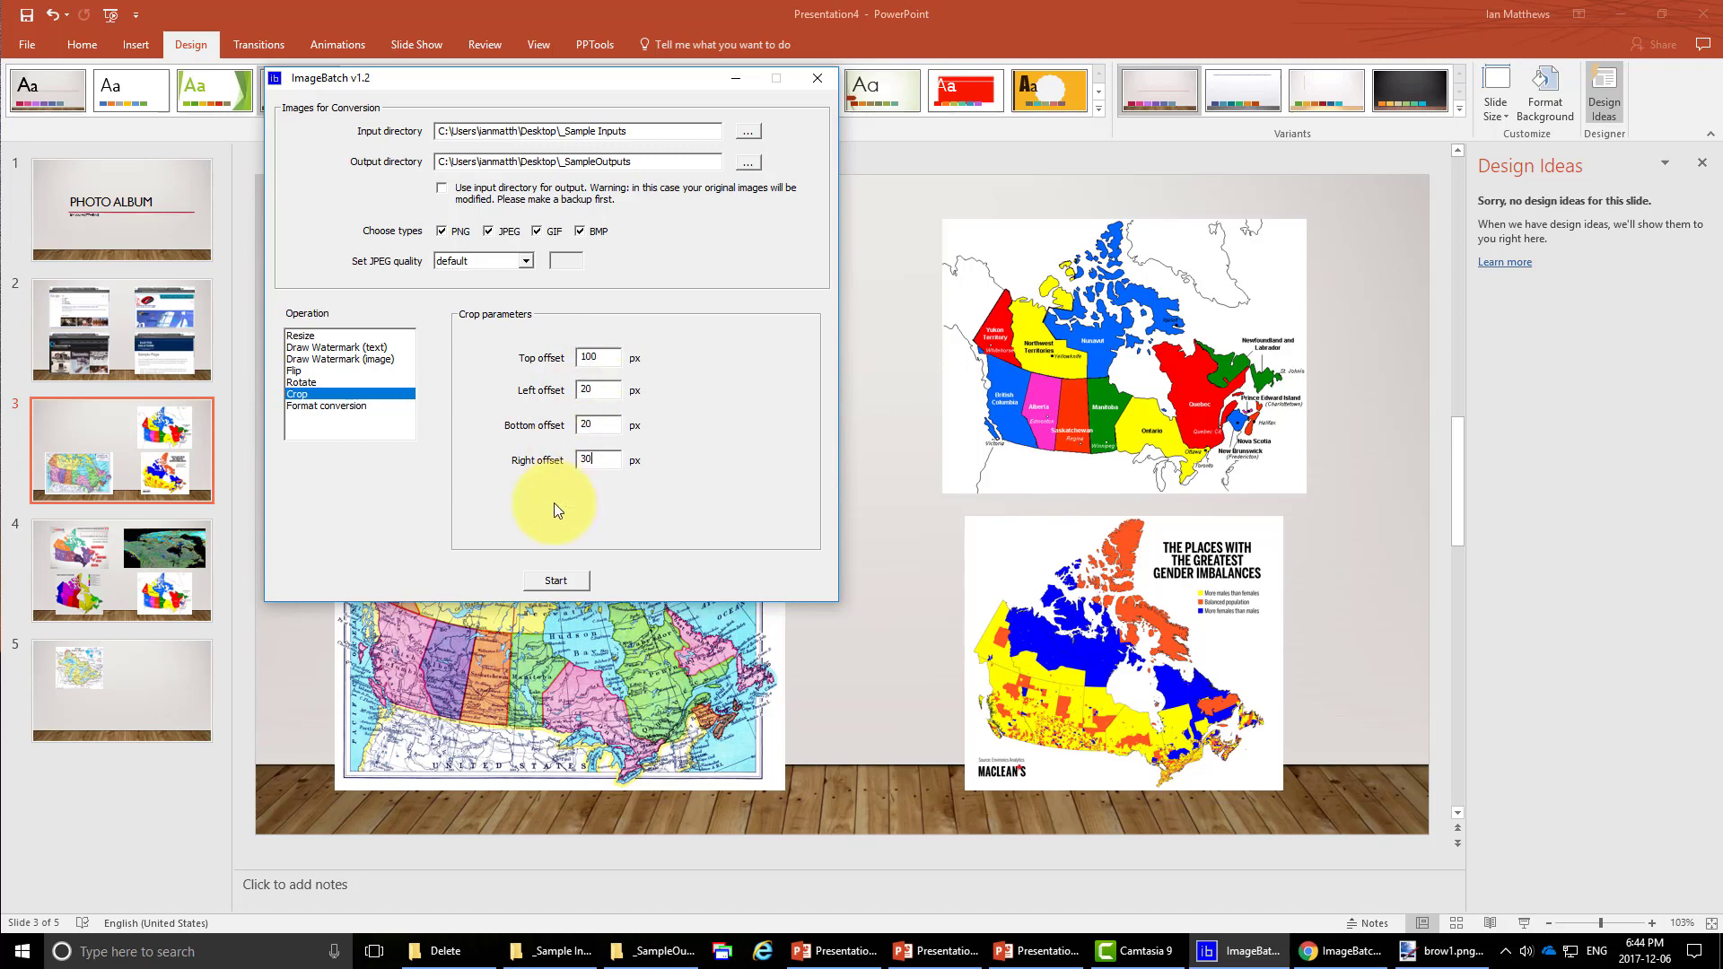
pyautogui.click(553, 581)
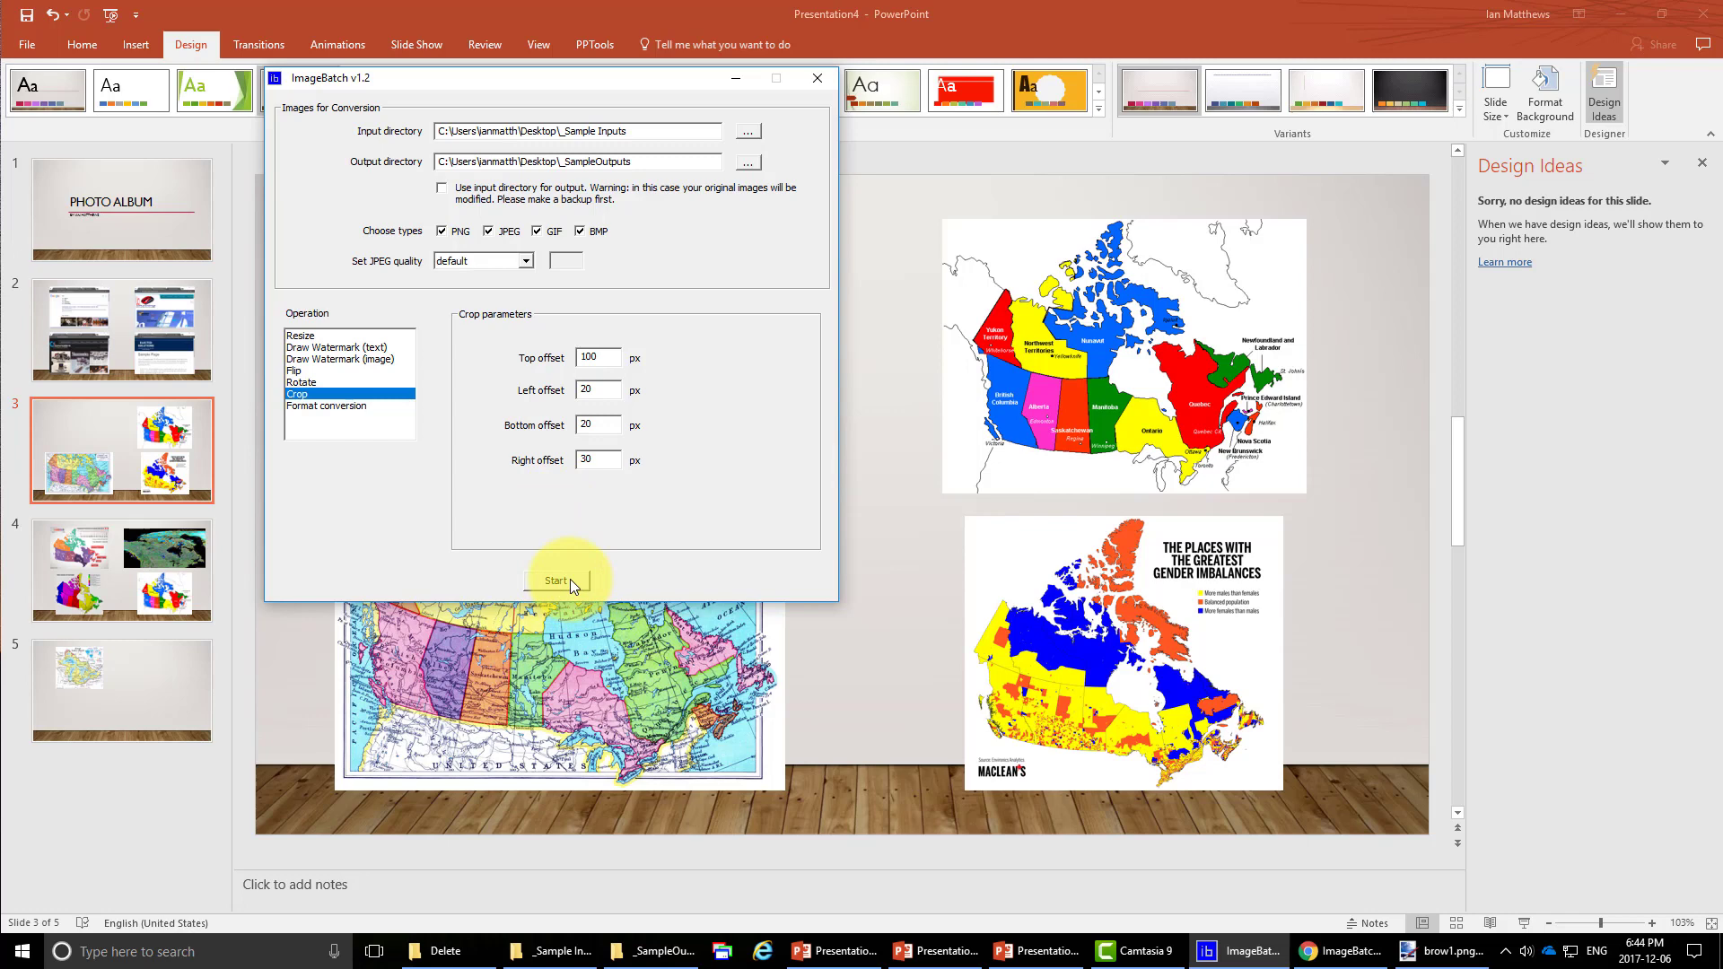
# Compare cropped brow1.png with the original in Paint.NET, then check brow3.png measures 749 × 432.
pyautogui.click(655, 950)
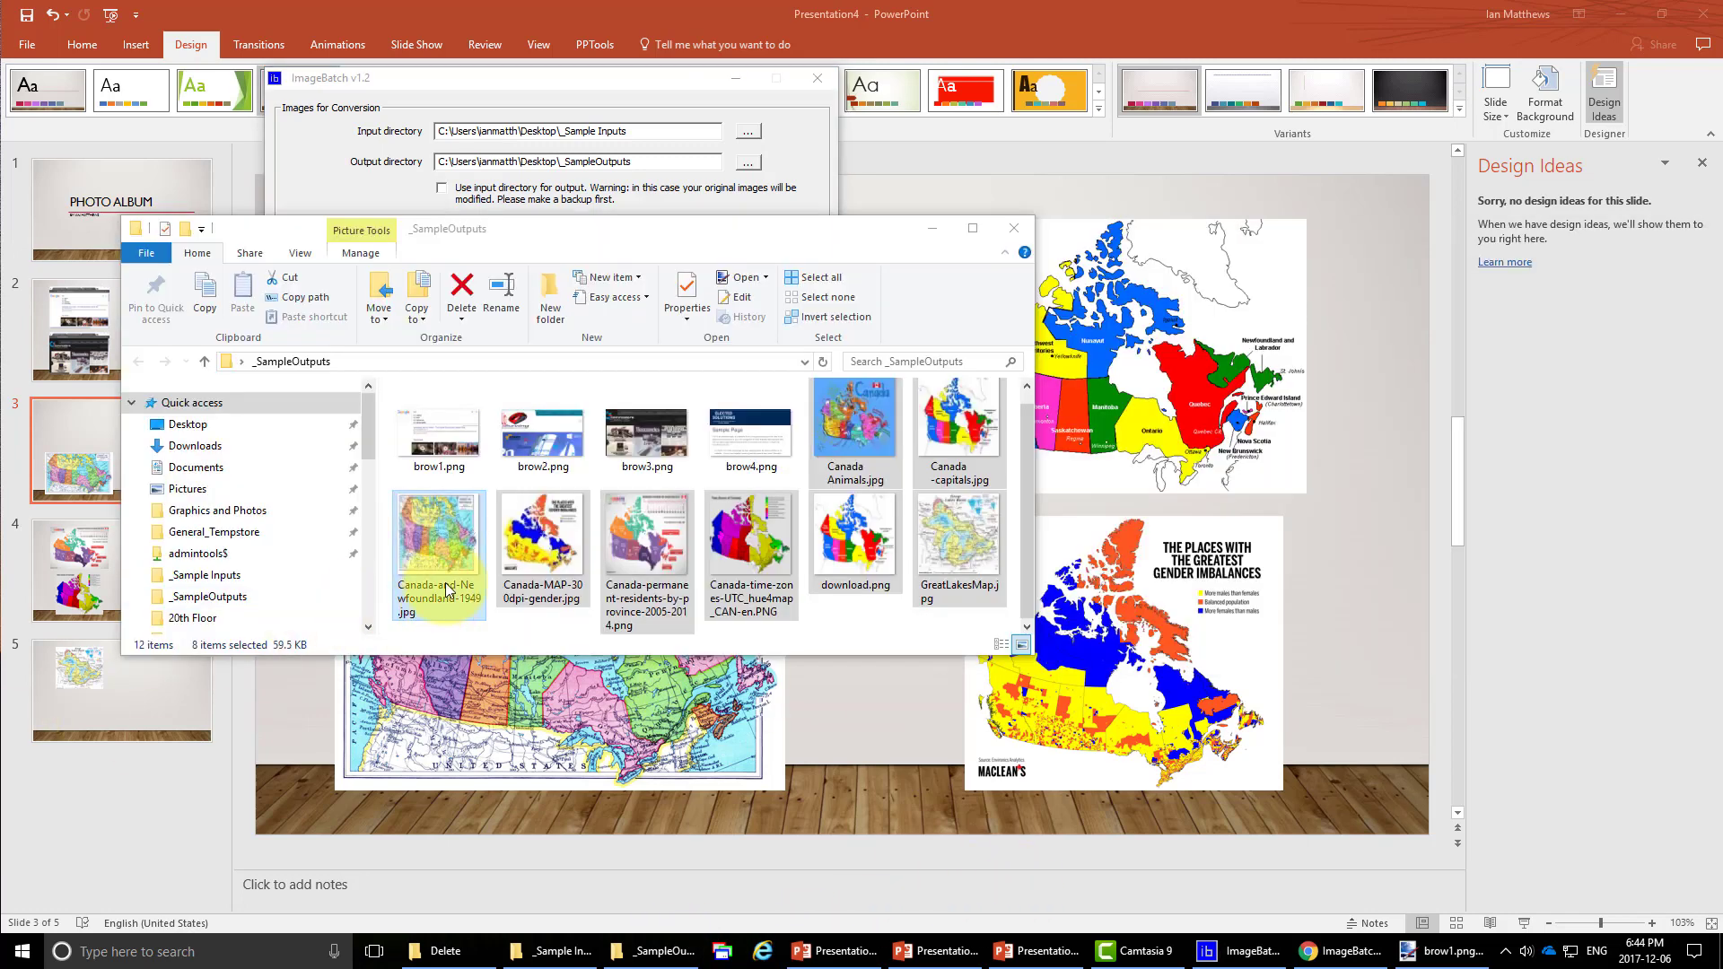
pyautogui.doubleClick(465, 433)
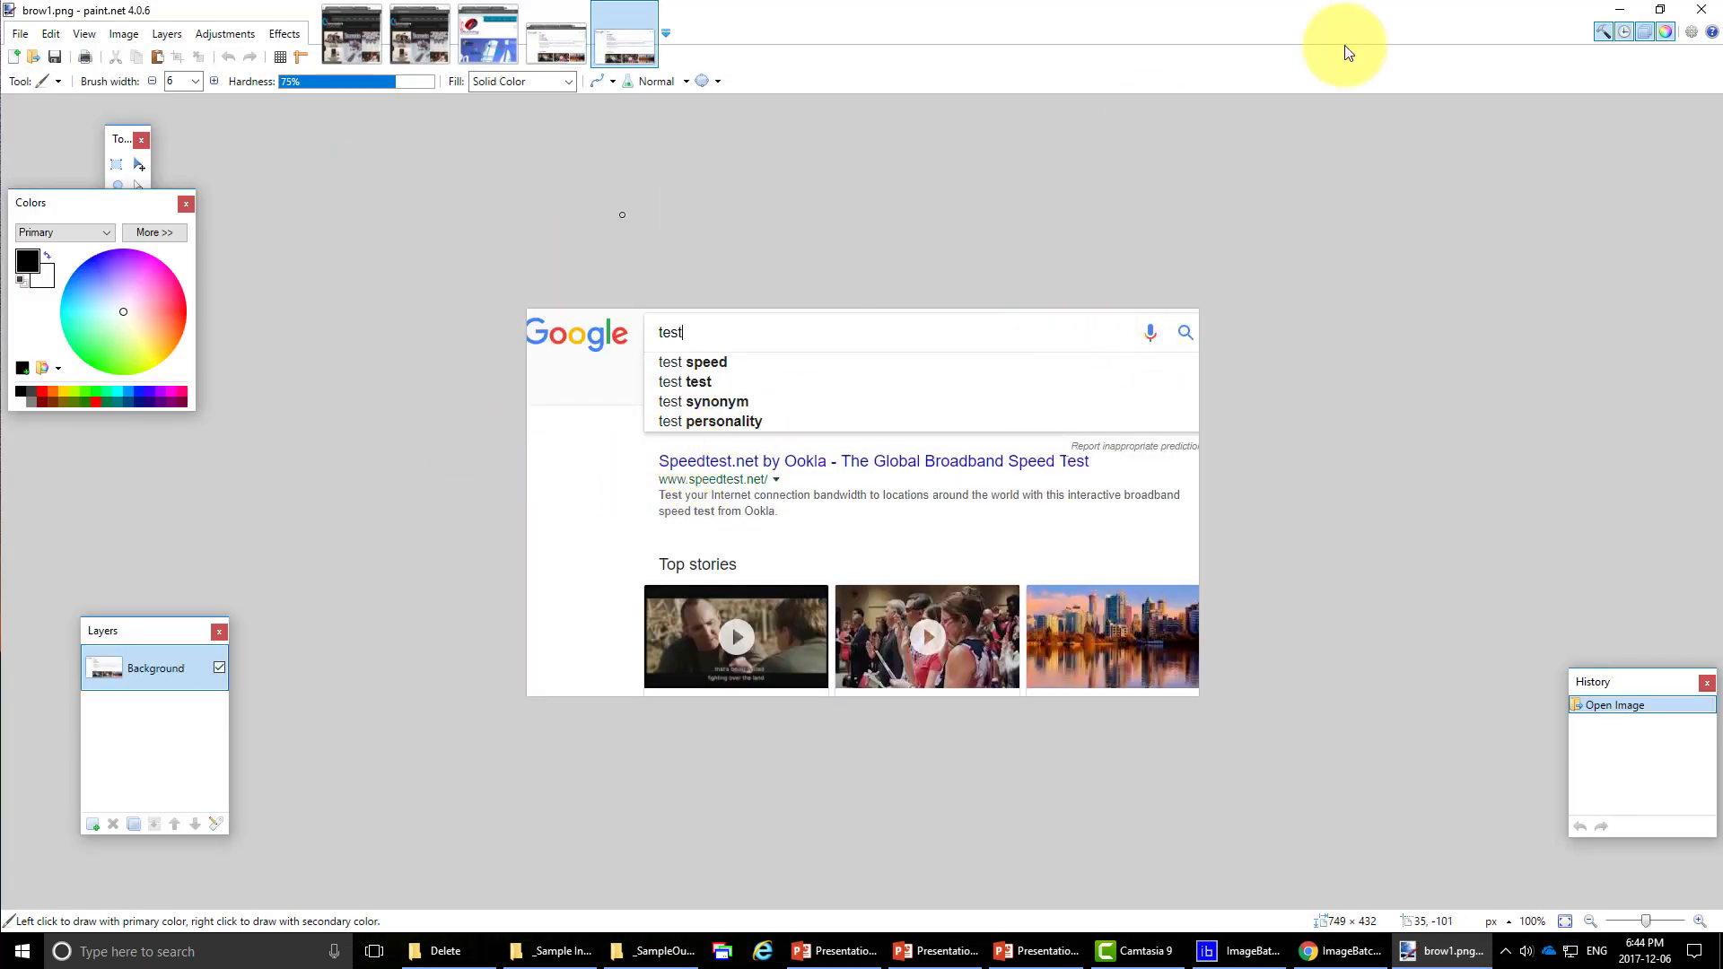
pyautogui.click(580, 47)
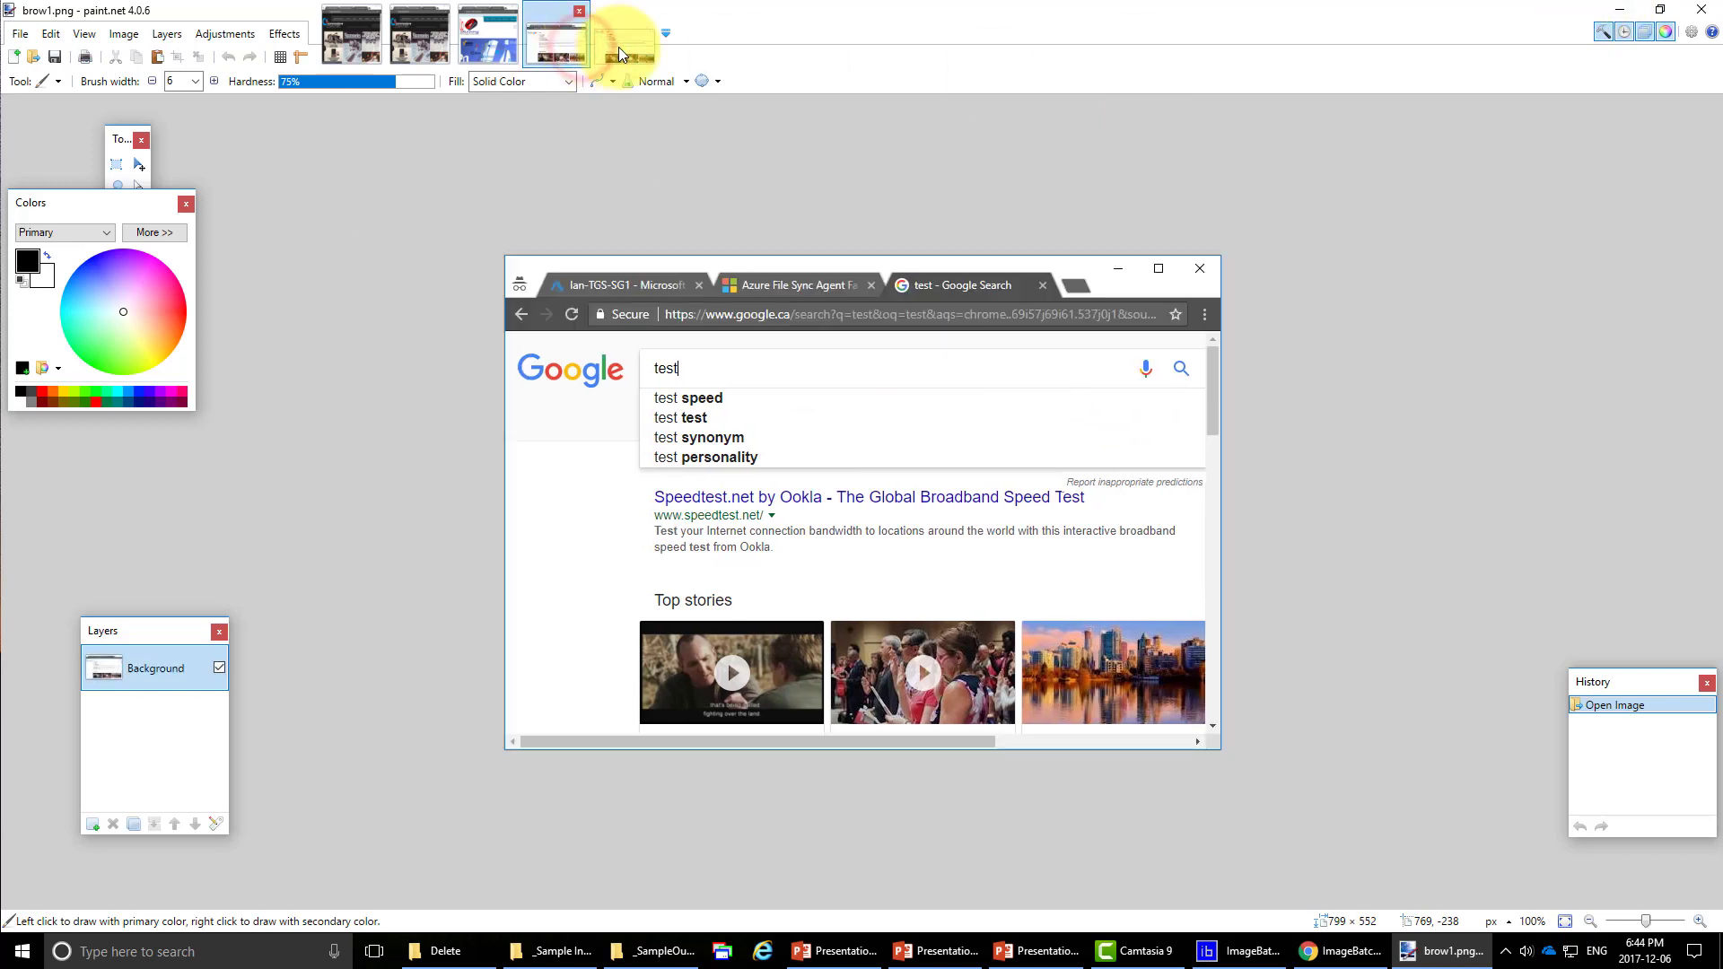
pyautogui.click(637, 49)
pyautogui.click(551, 48)
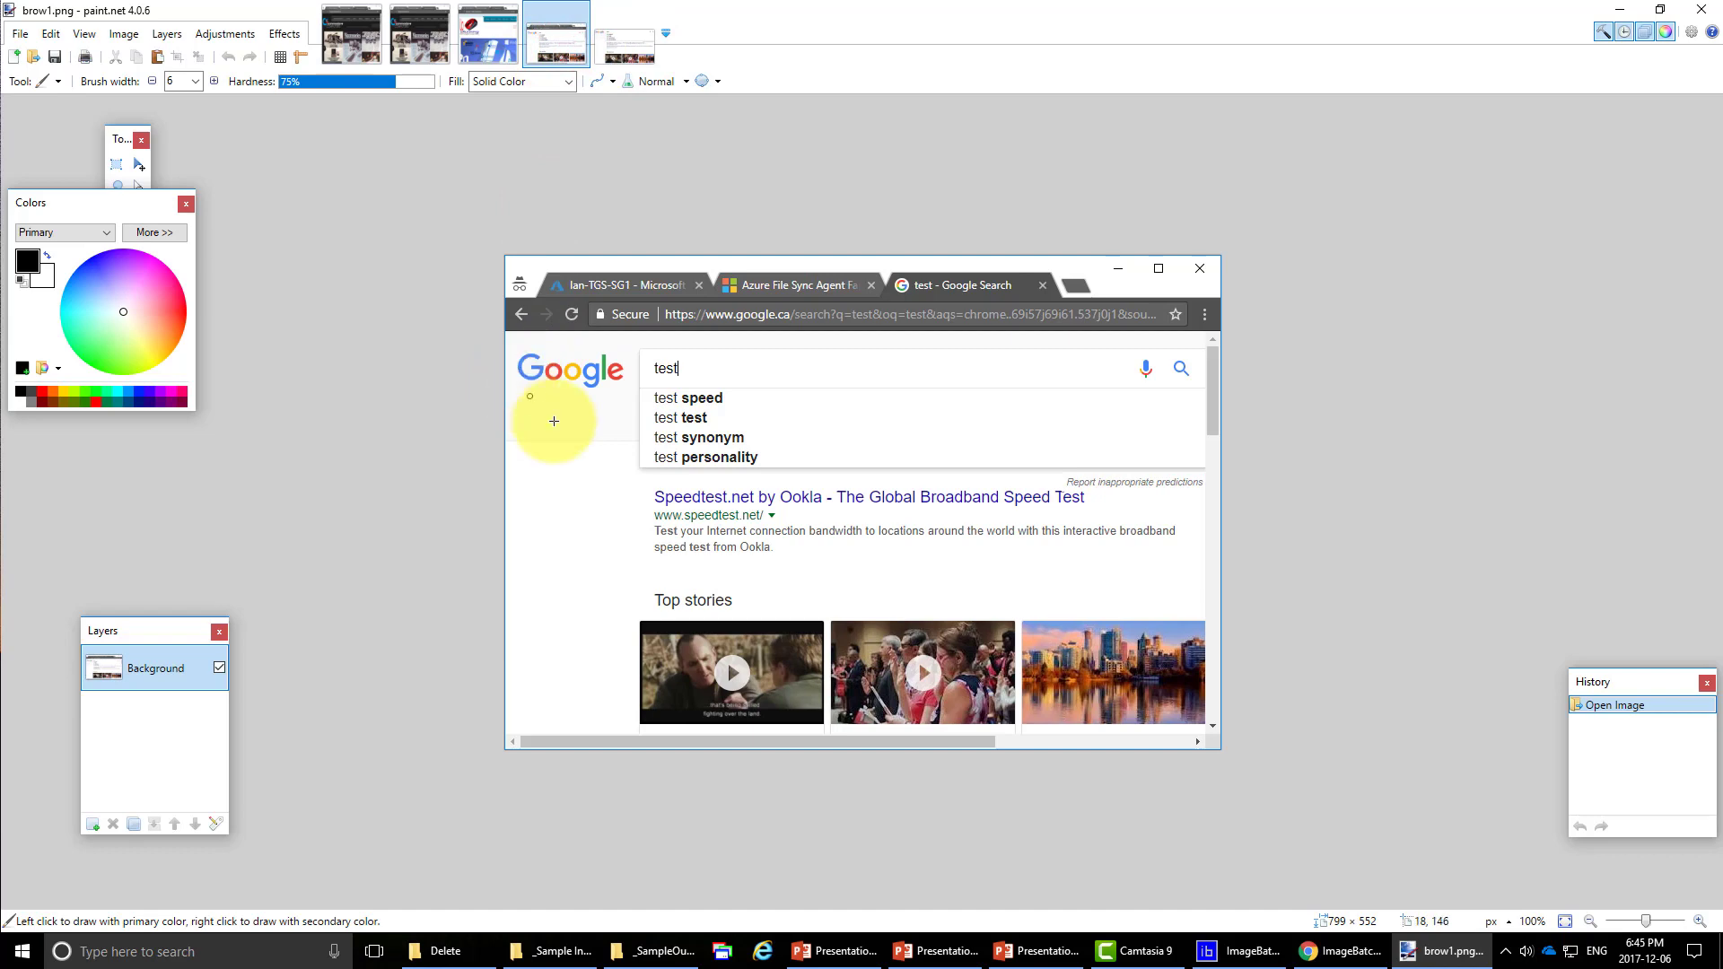
pyautogui.click(1620, 9)
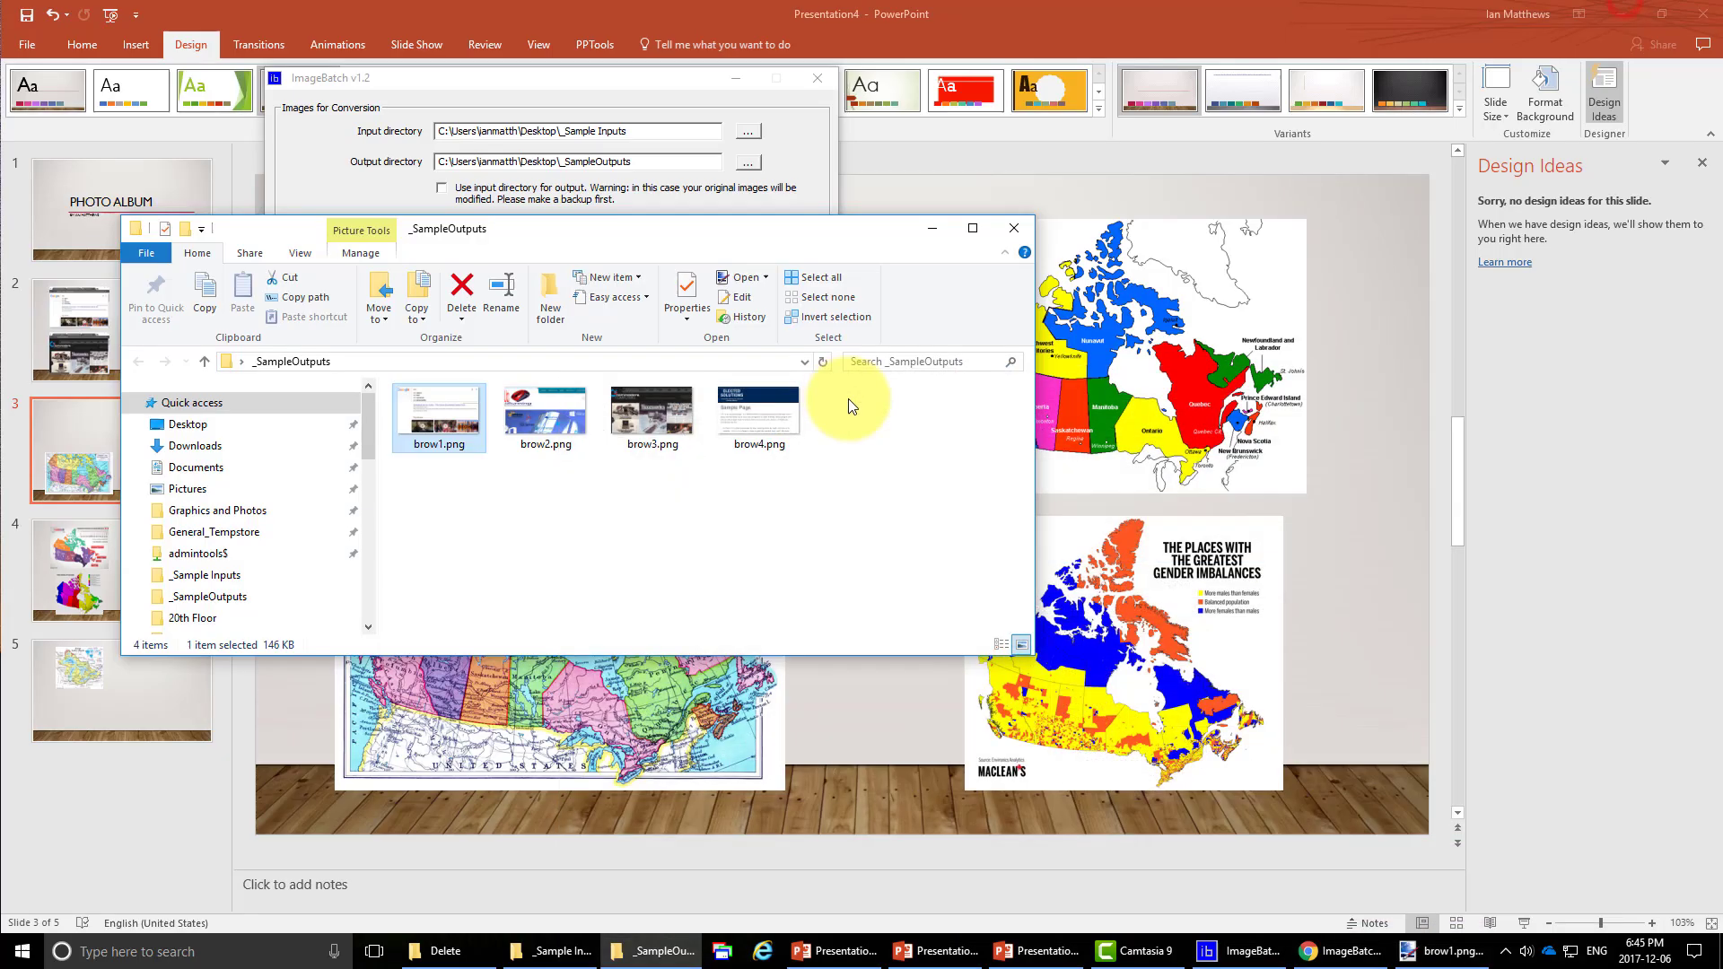
pyautogui.moveTo(654, 432)
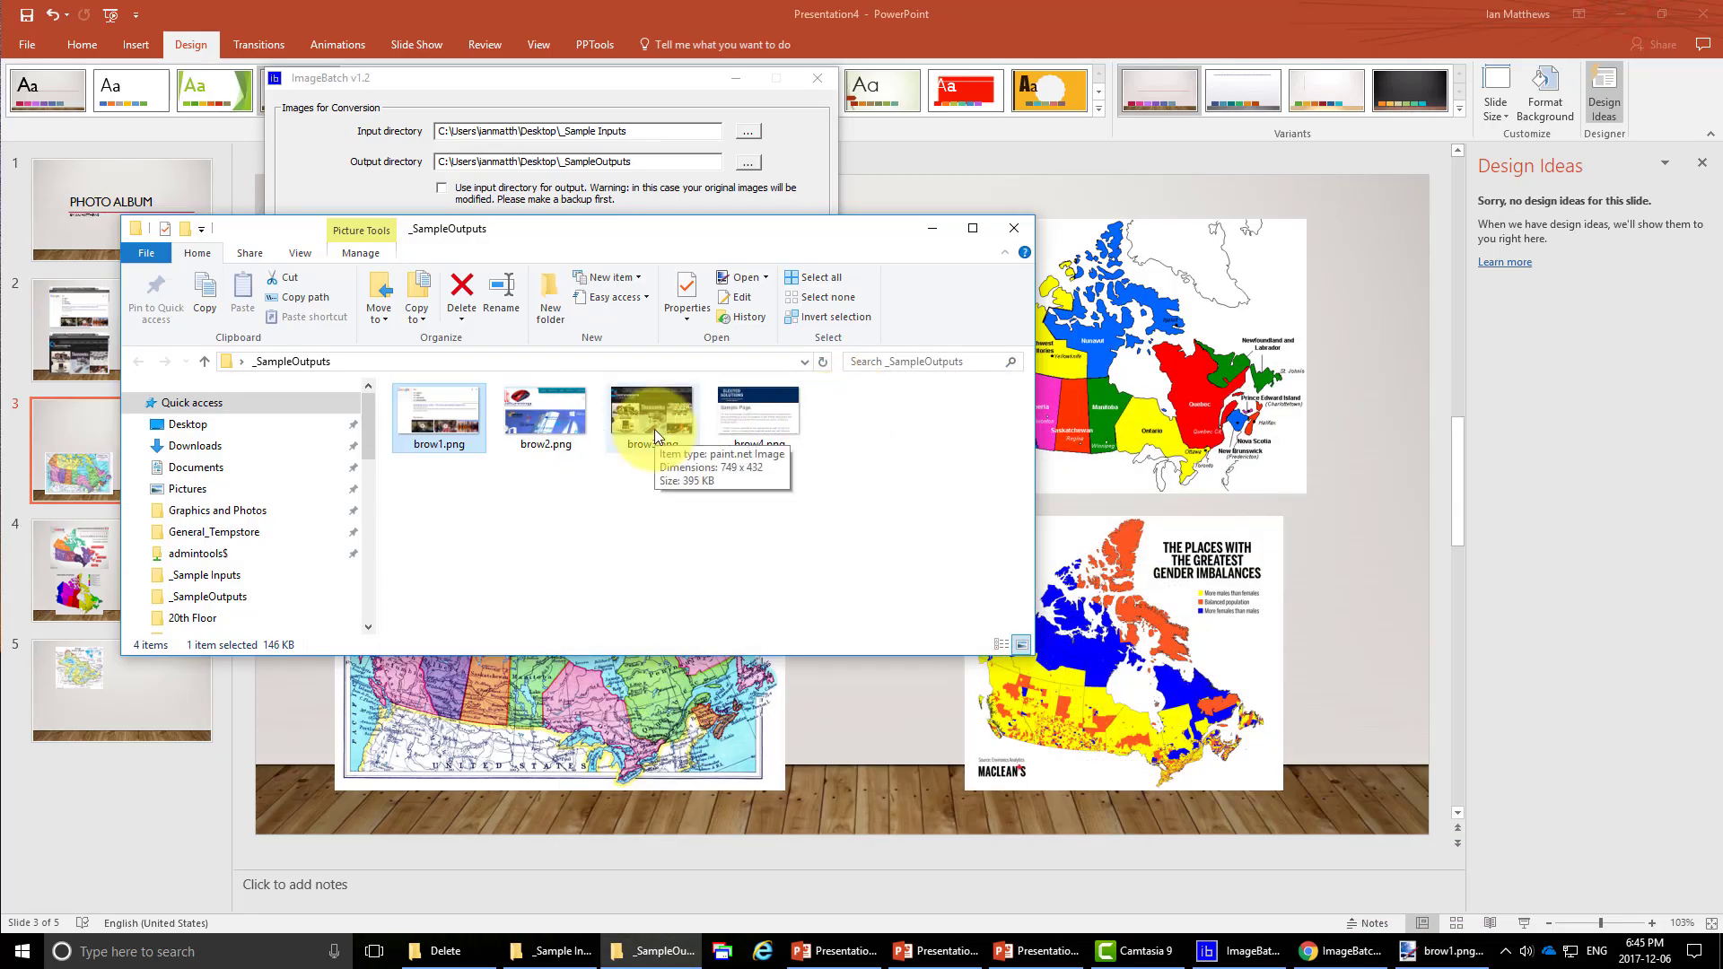